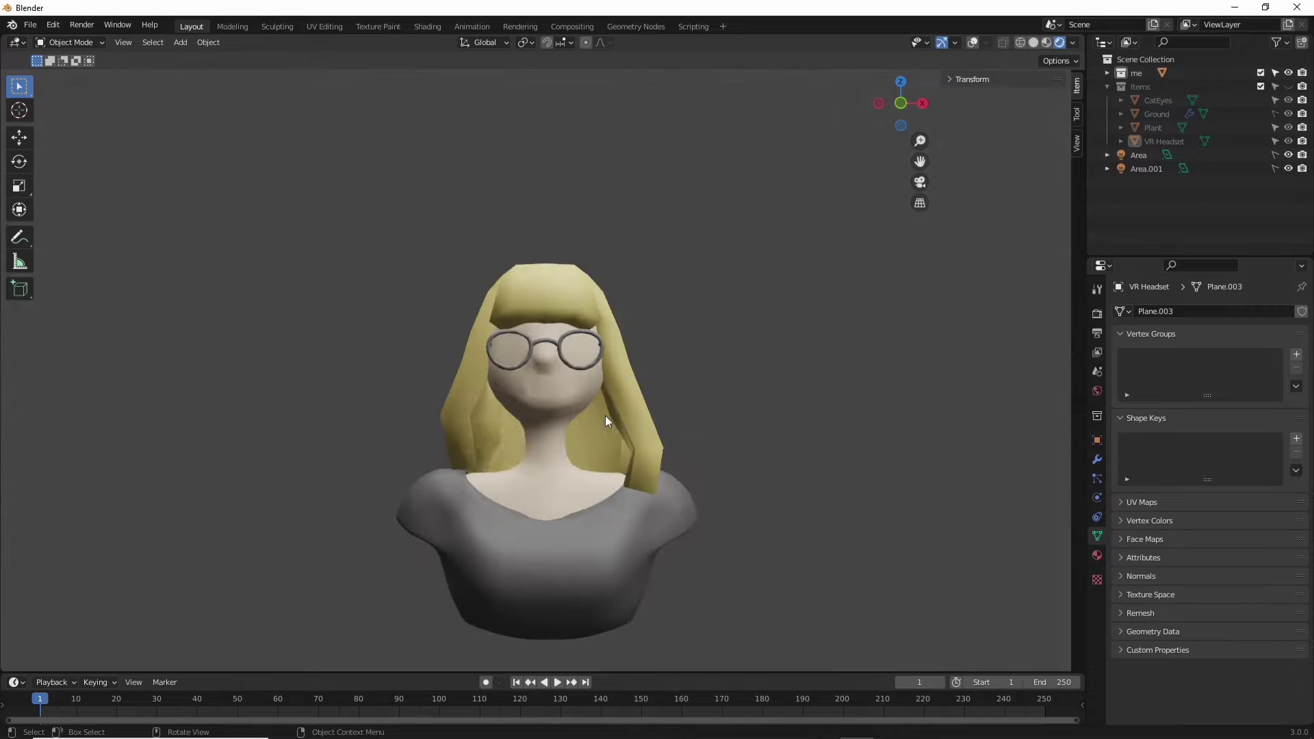
# Step: Toggle the VR headset, plant and cats off and on in the outliner to inspect each part
pyautogui.moveTo(605, 416)
pyautogui.mouseDown(button='middle')
pyautogui.moveTo(730, 455)
pyautogui.moveTo(495, 441)
pyautogui.moveTo(627, 412)
pyautogui.mouseUp(button='middle')
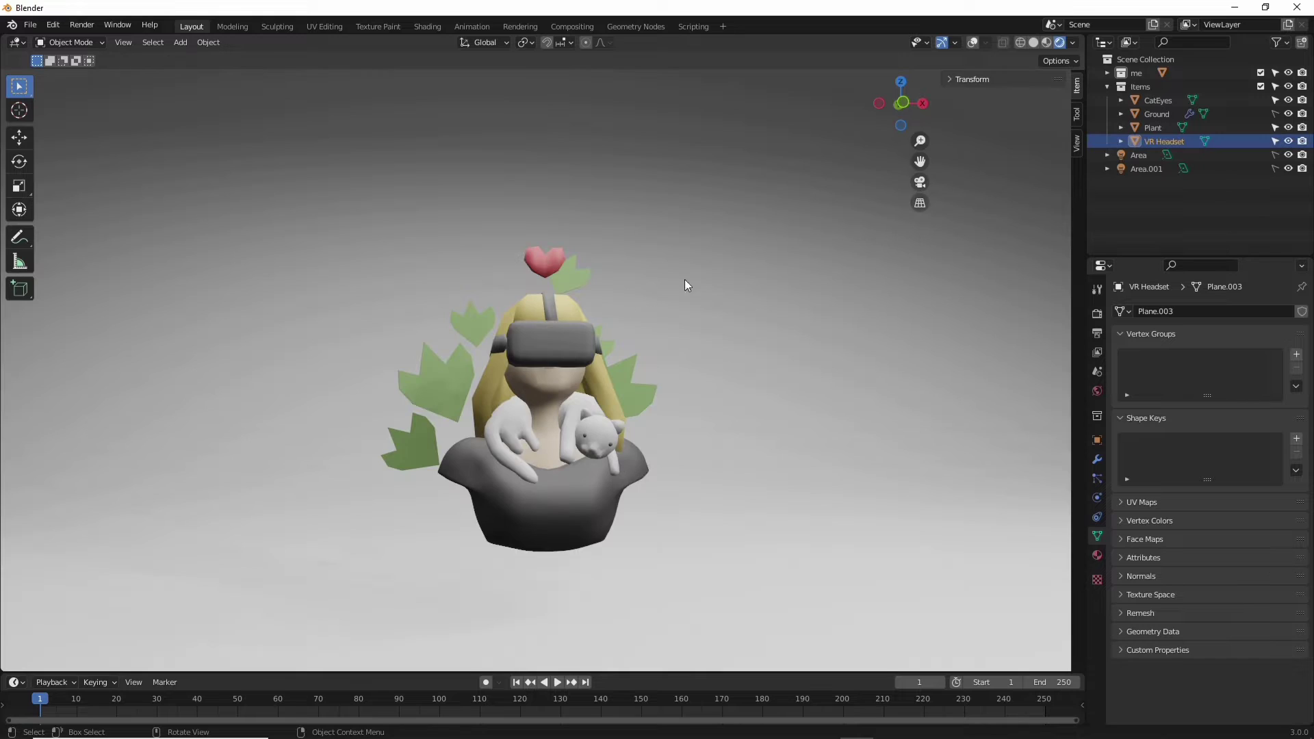
pyautogui.click(1289, 141)
pyautogui.click(1289, 141)
pyautogui.click(1288, 128)
pyautogui.click(1288, 128)
pyautogui.click(1289, 100)
pyautogui.click(1289, 100)
# Step: Scale the VR headset down and the cat eyes up
pyautogui.hotkey('shift', 'alt', 'z')
pyautogui.press('s')
pyautogui.click(813, 223)
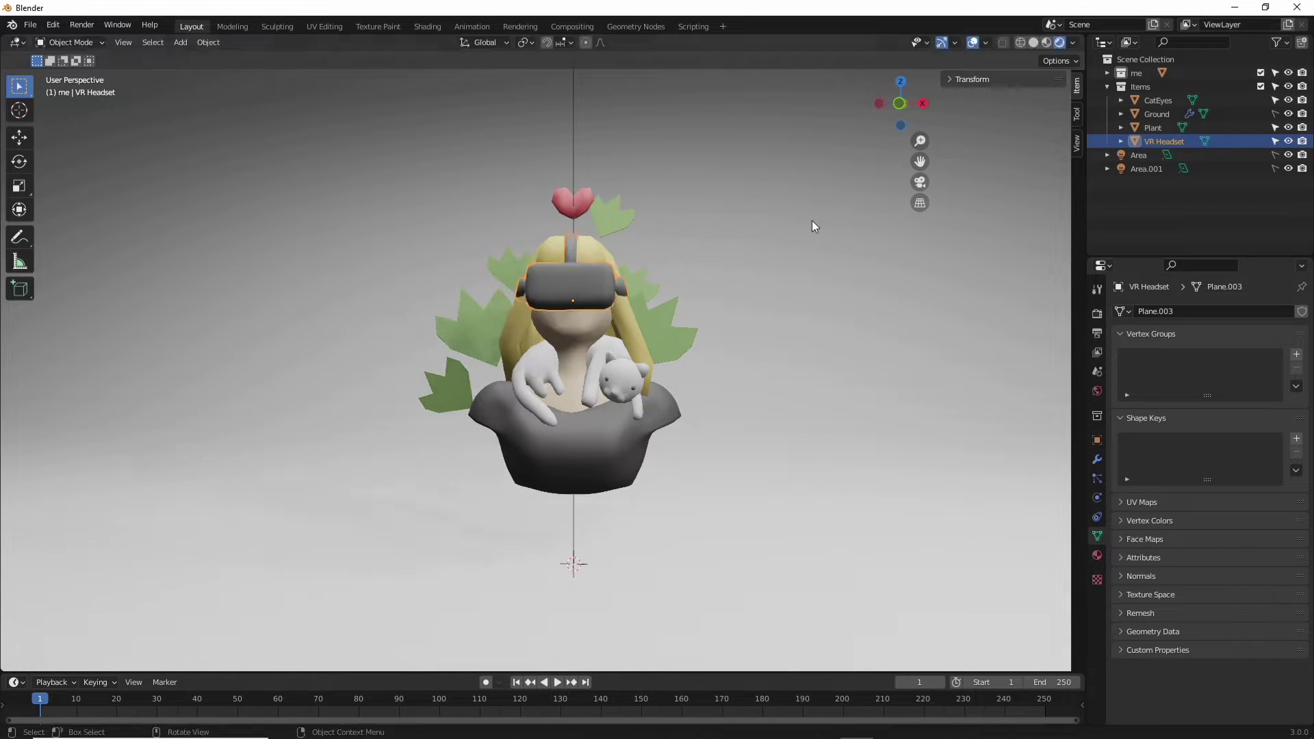
pyautogui.click(631, 382)
pyautogui.press('s')
pyautogui.click(800, 365)
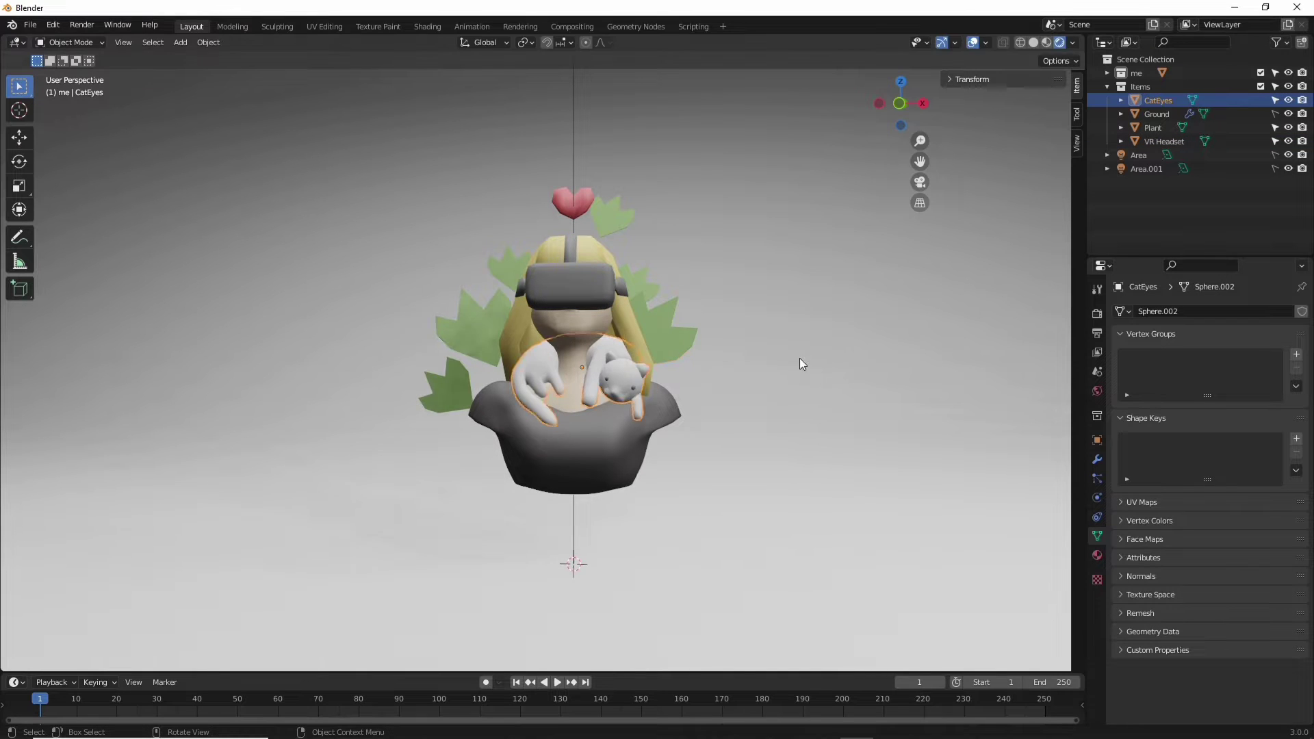
# Step: Rescale the plant and bezier circle, then go to File > Export > FBX (.fbx)
pyautogui.click(674, 338)
pyautogui.press('s')
pyautogui.click(601, 430)
pyautogui.click(600, 429)
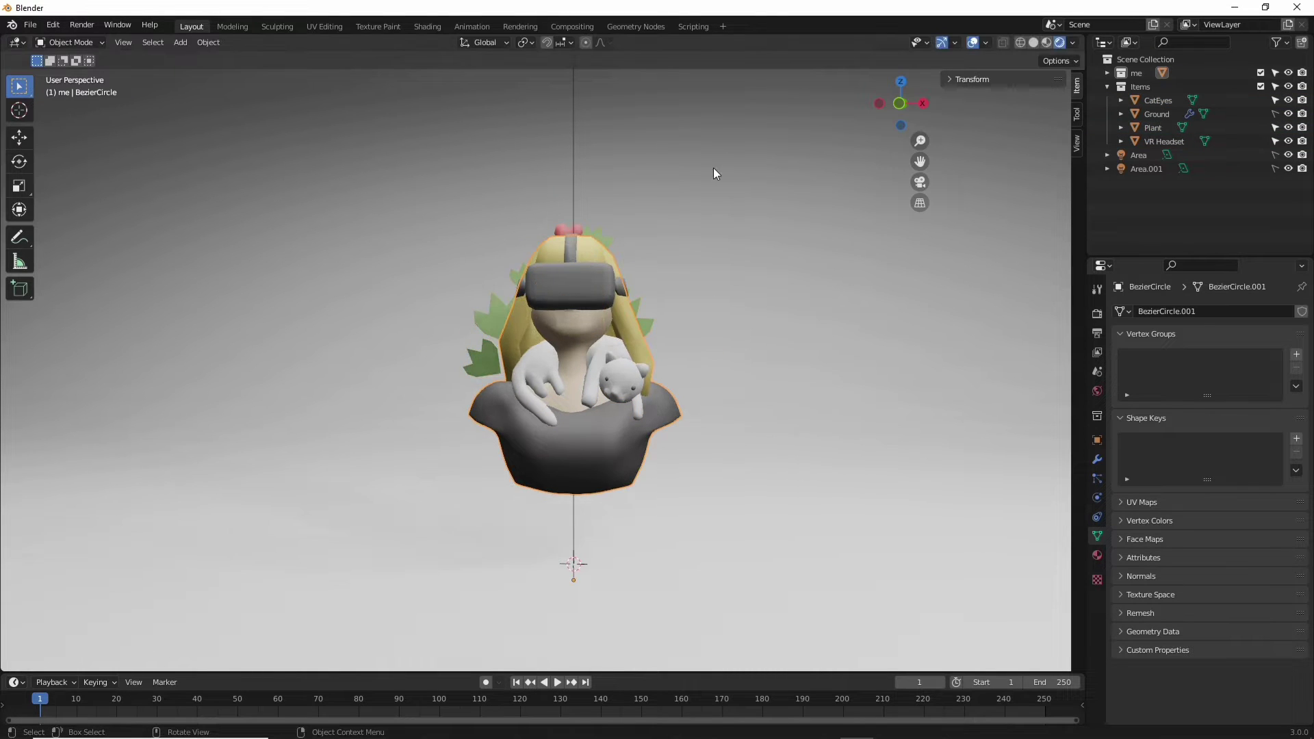
pyautogui.press('s')
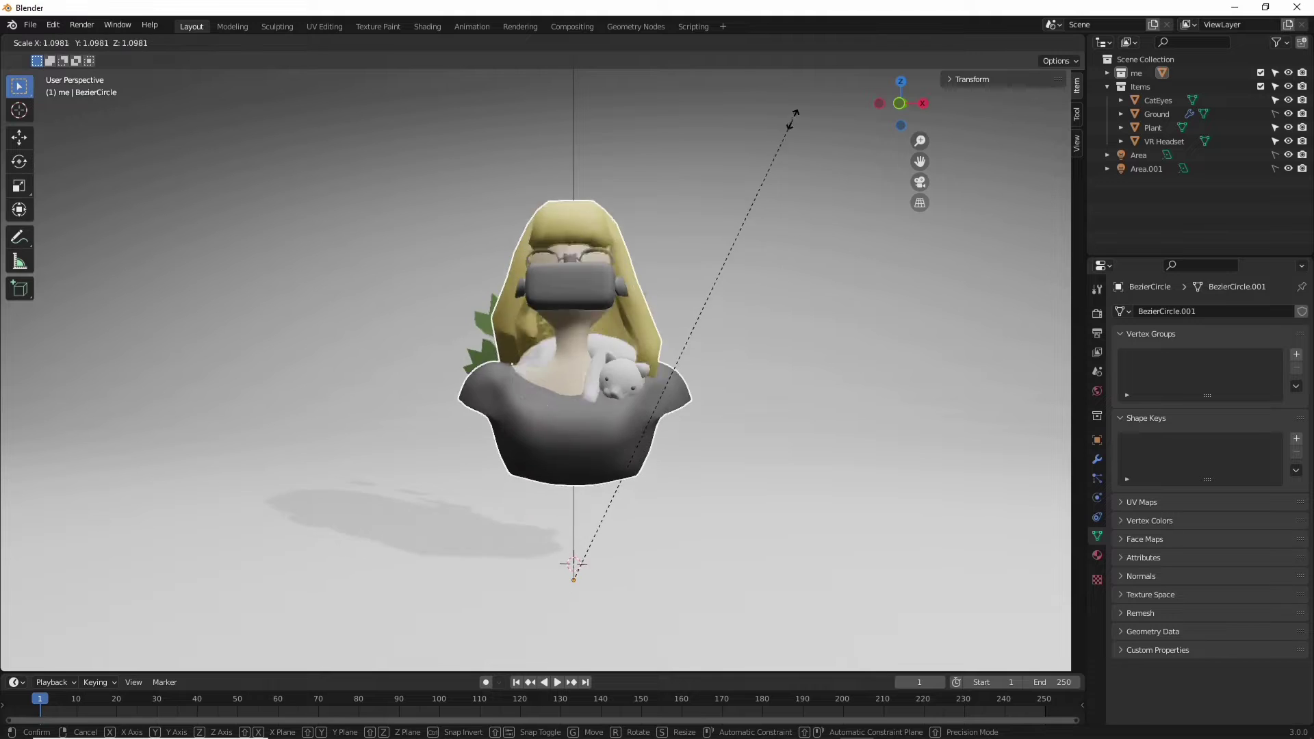
pyautogui.click(803, 239)
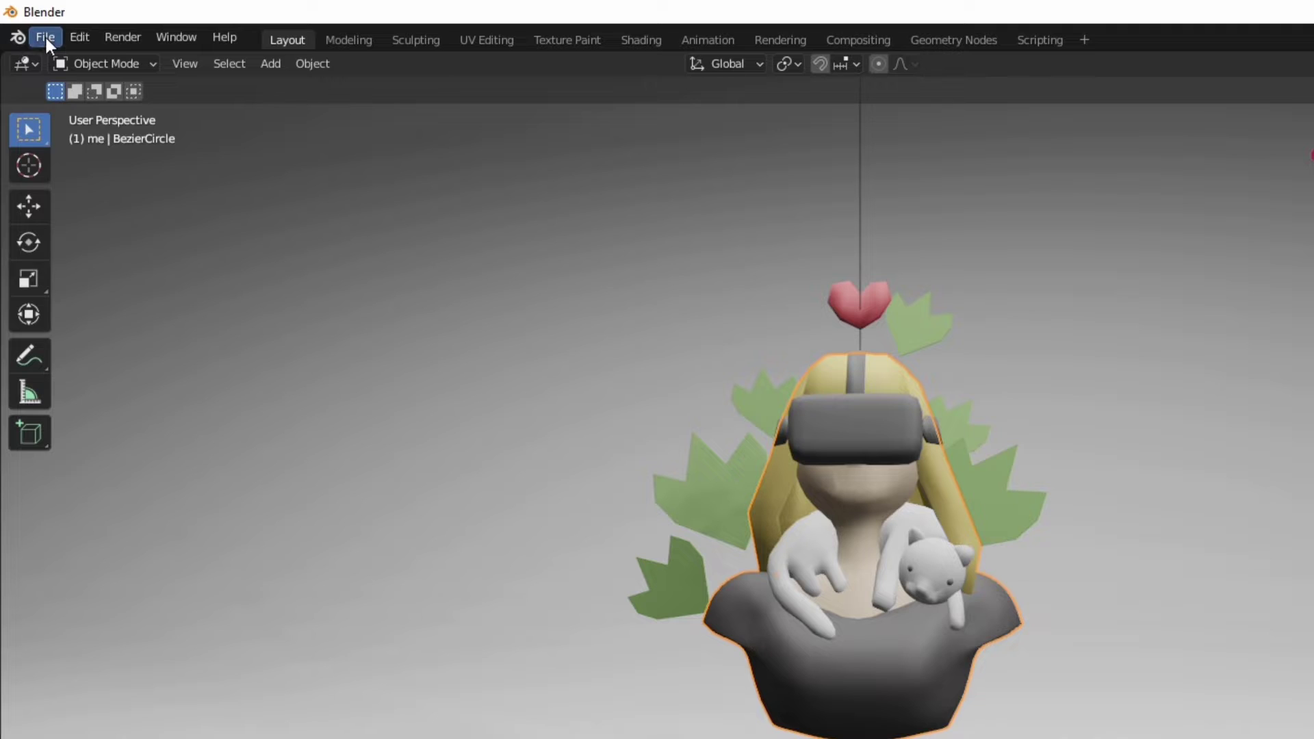
pyautogui.click(31, 25)
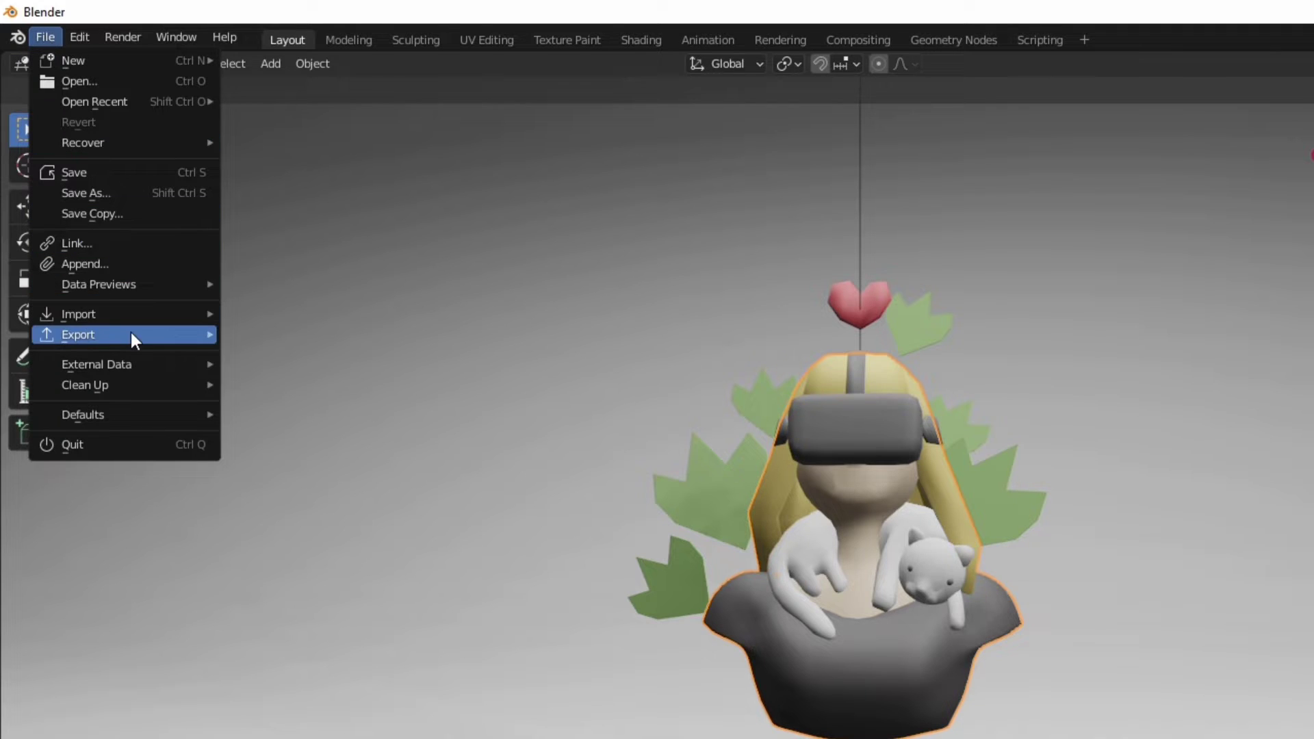
pyautogui.moveTo(130, 331)
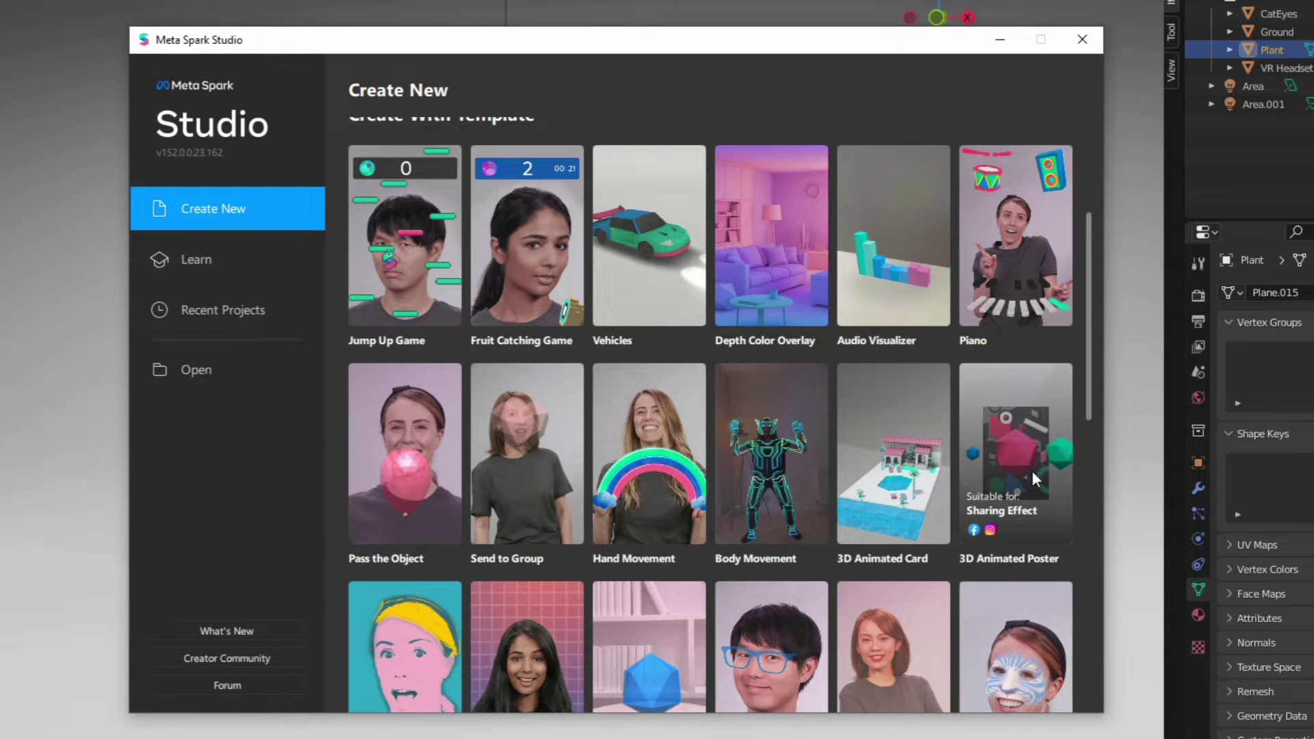
# Step: Create a 3D Animated Poster project and select targetTracker0
pyautogui.click(1033, 471)
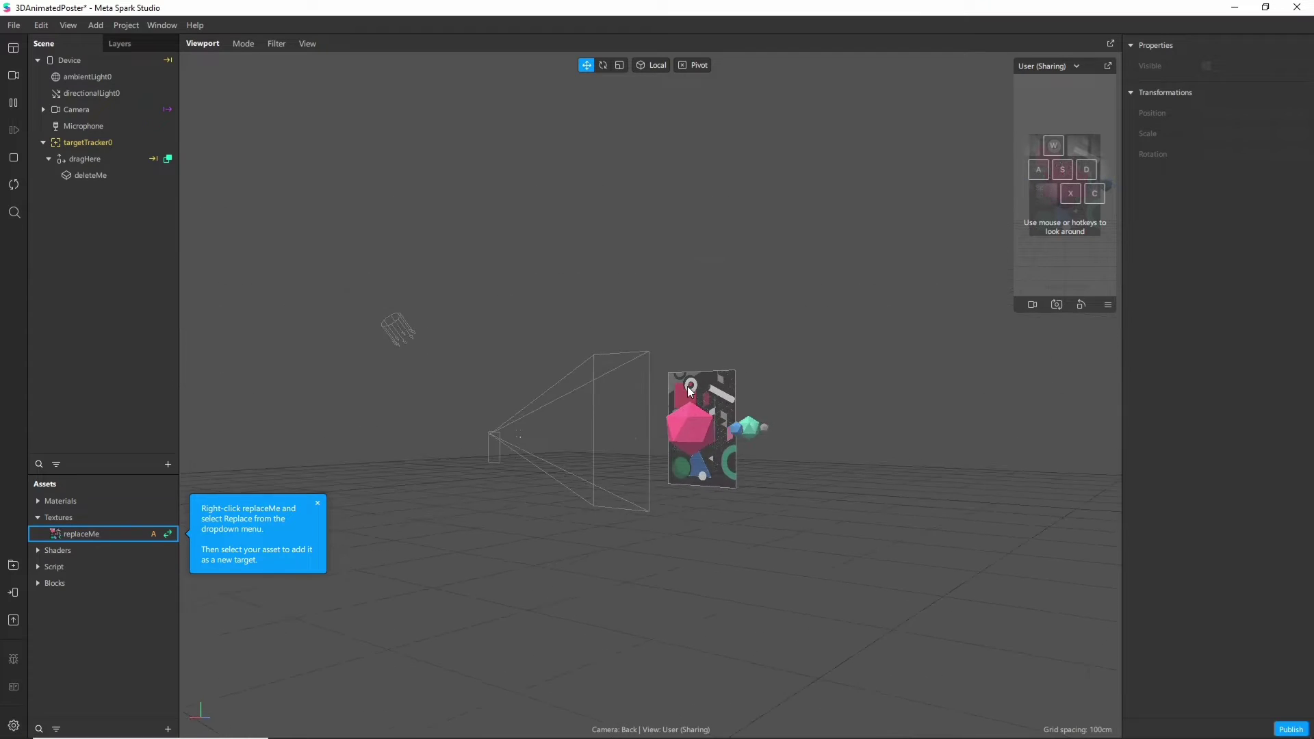
pyautogui.click(102, 129)
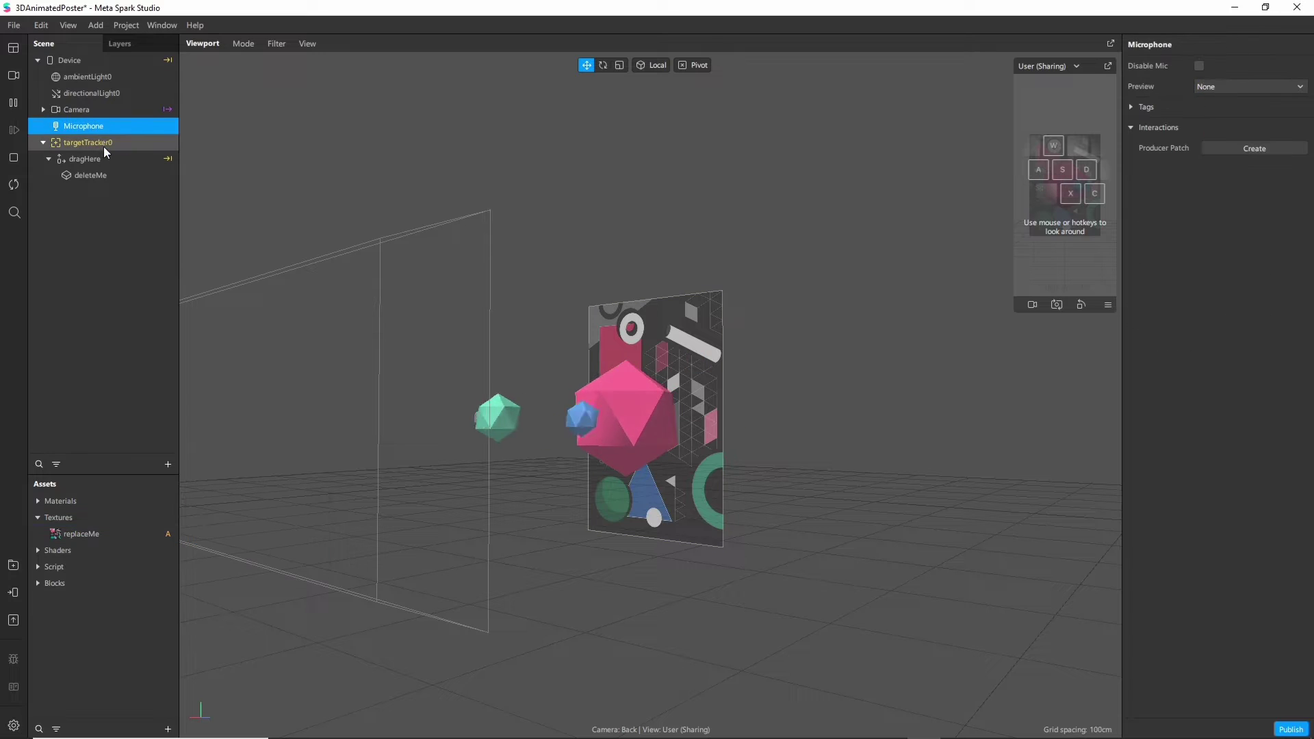
pyautogui.click(101, 144)
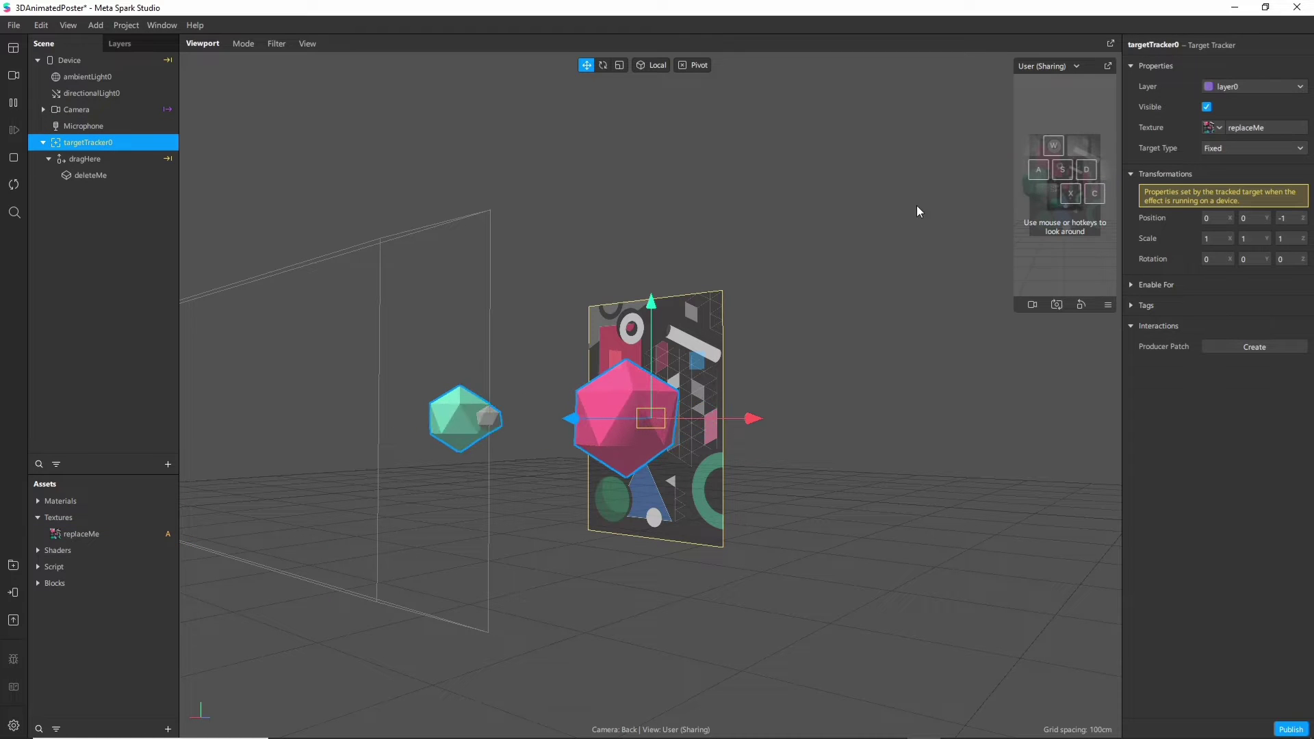
# Step: Give the target tracker a new texture from Businesscard_front.jpg
pyautogui.click(1221, 128)
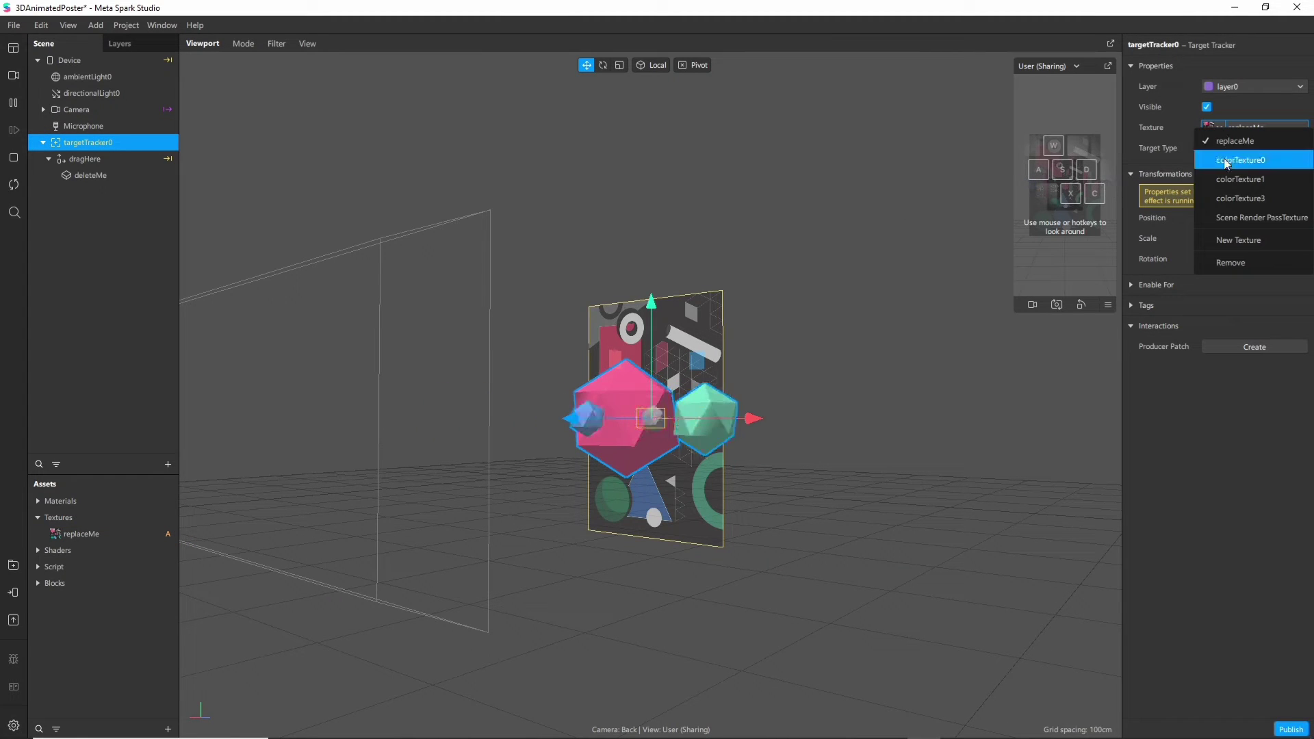
pyautogui.click(1229, 241)
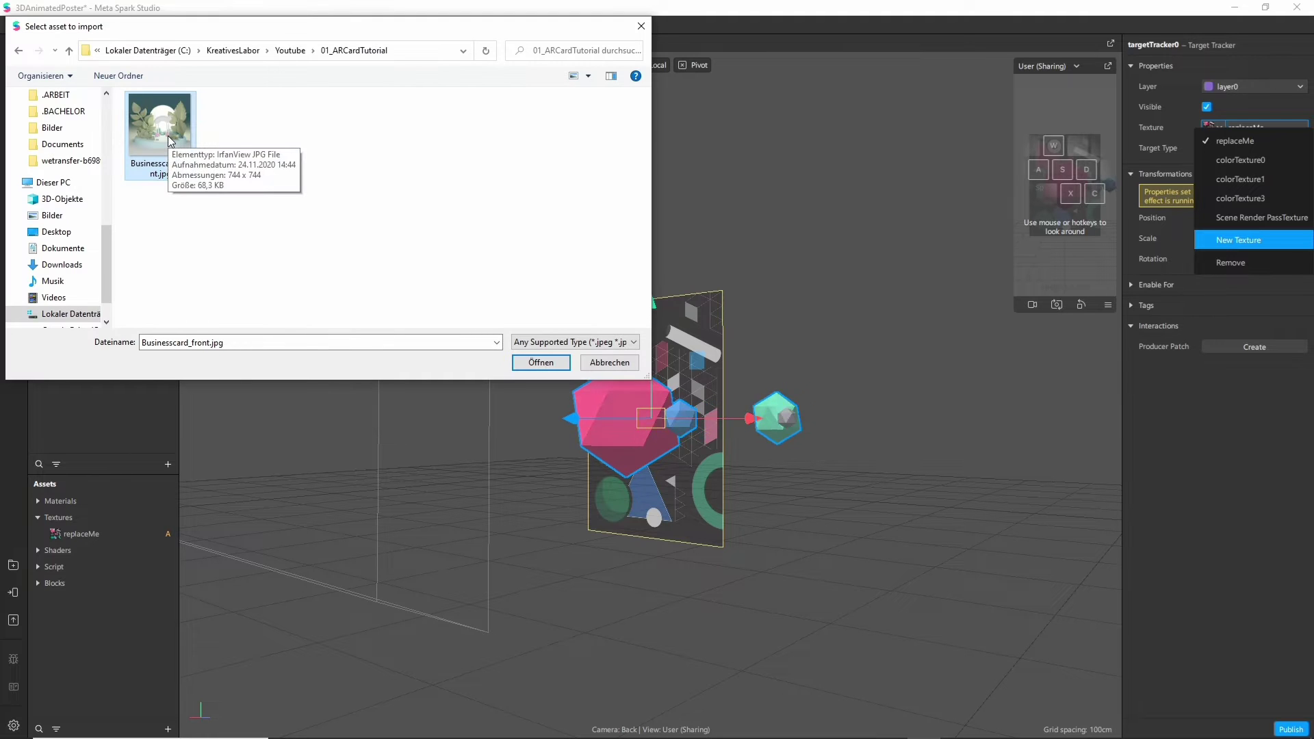
pyautogui.click(558, 367)
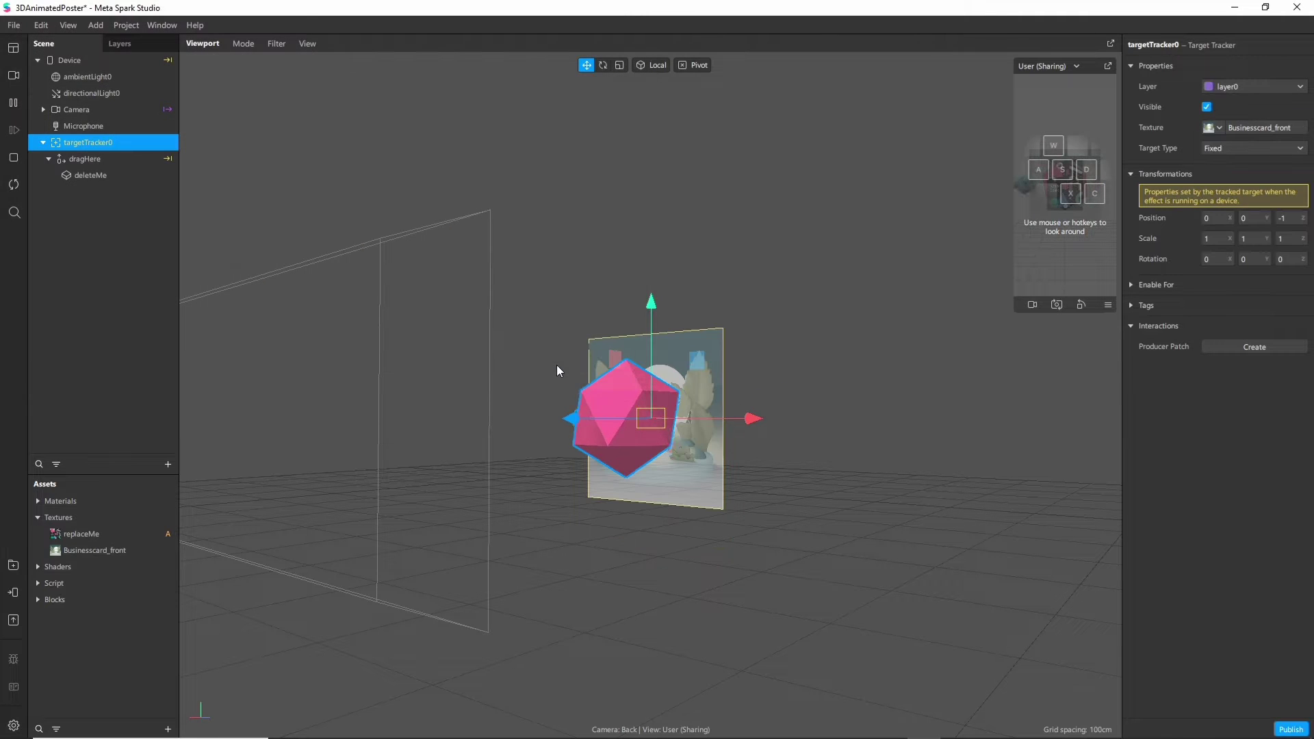
pyautogui.moveTo(545, 416); pyautogui.dragTo(92, 160, button='right')
pyautogui.scroll(3, 709, 346)
# Step: Delete the deleteMe placeholder object
pyautogui.click(99, 159)
pyautogui.click(97, 178)
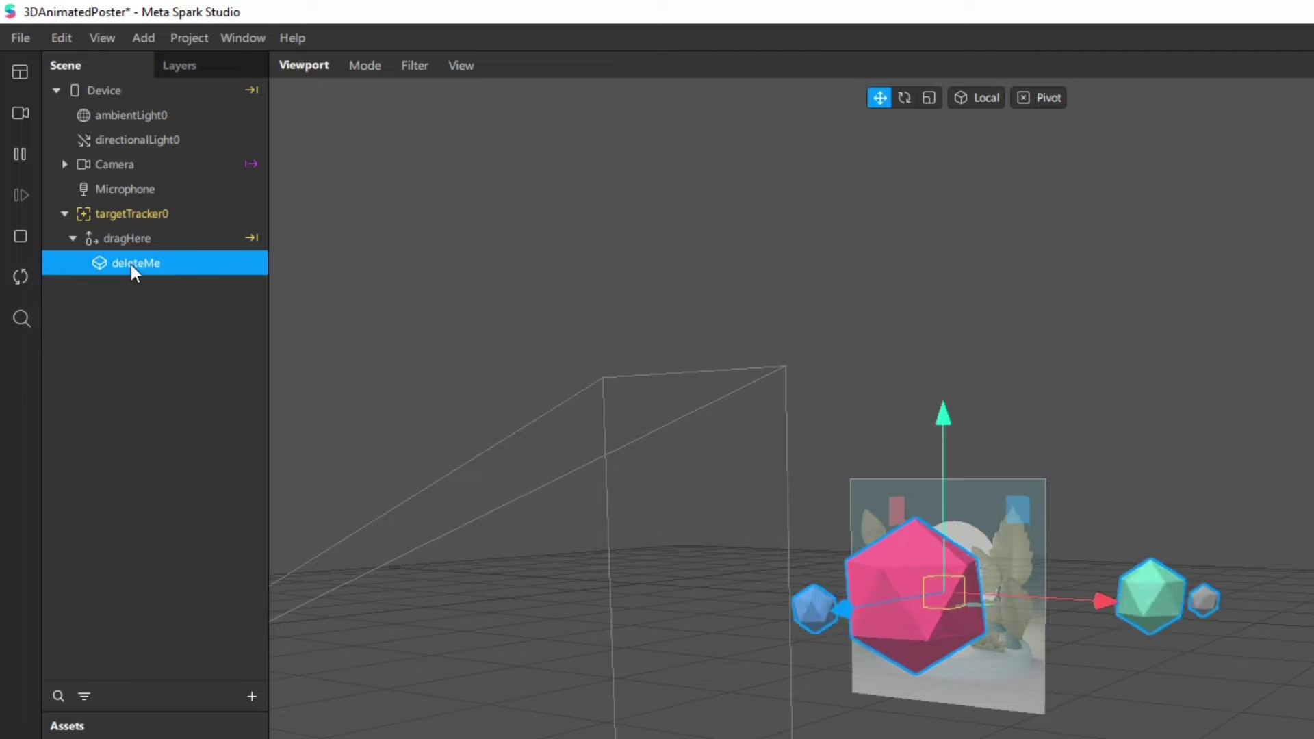
pyautogui.rightClick(133, 263)
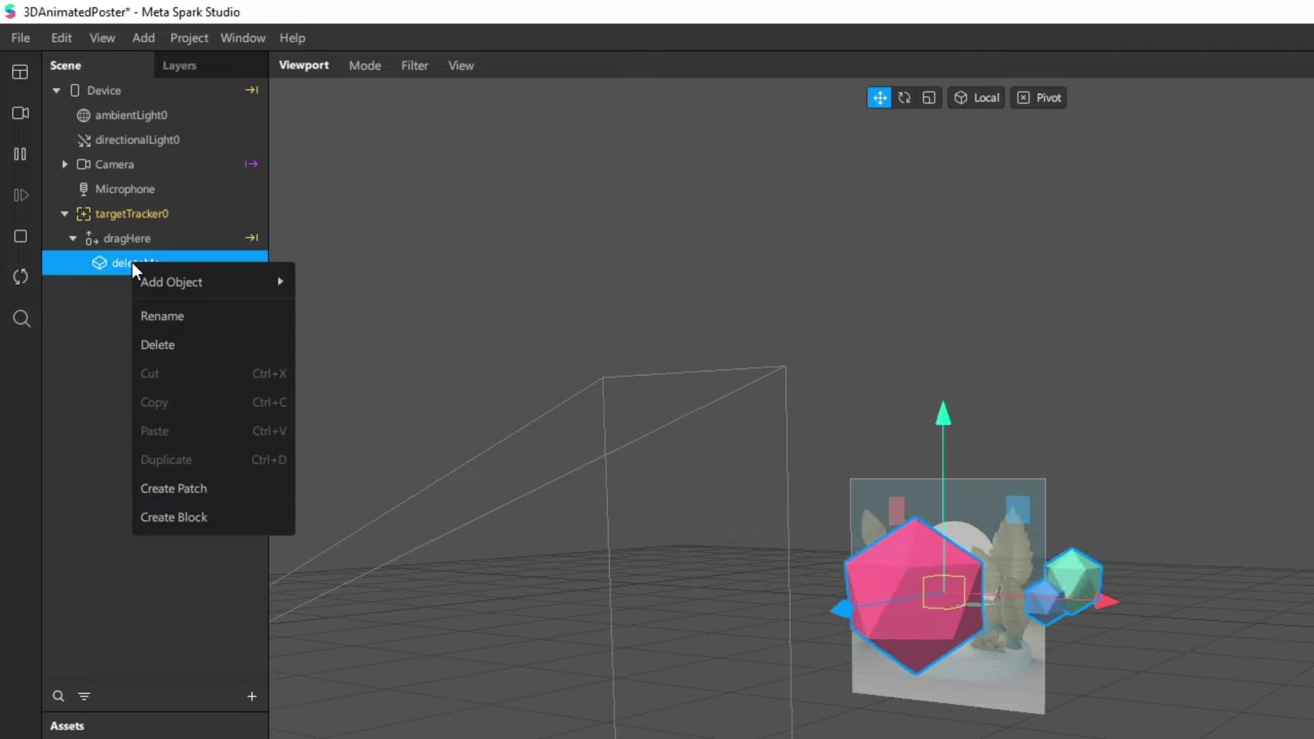
pyautogui.click(163, 344)
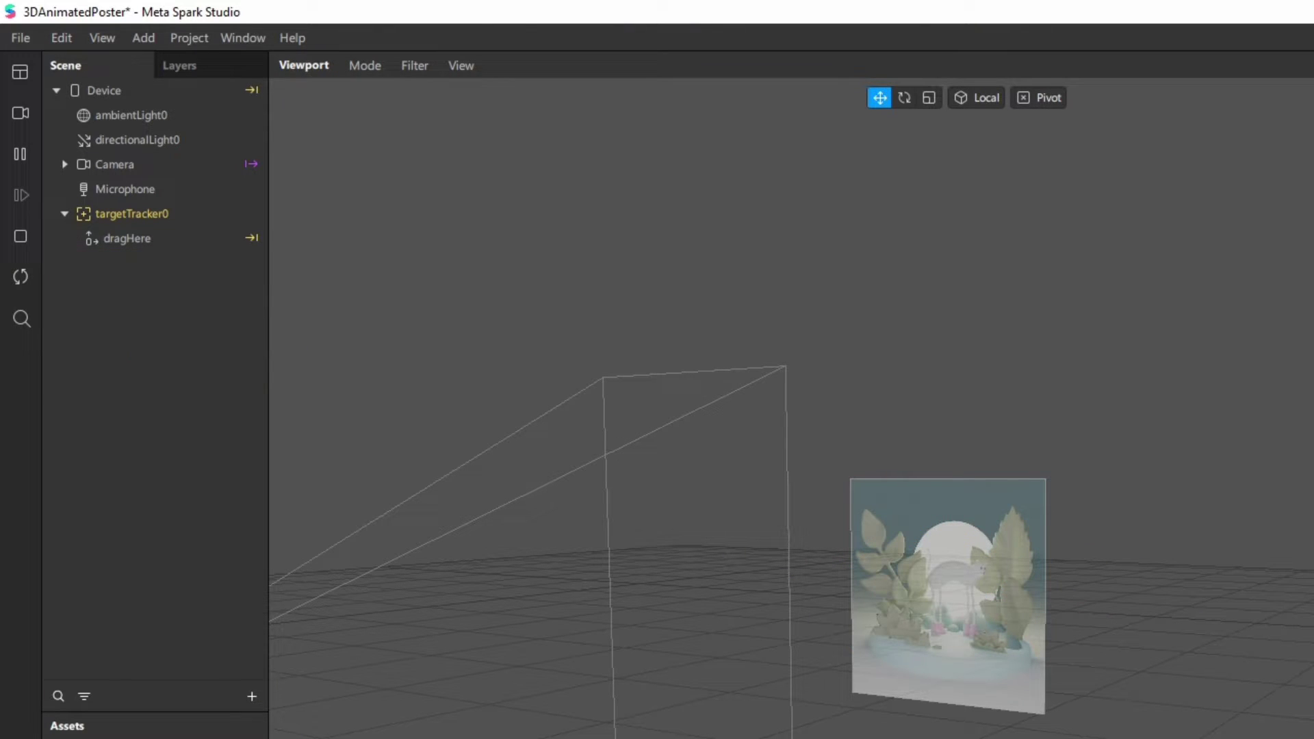
# Step: Import selfie.fbx, place it under dragHere, and import Cat, Headset and Plant .fbx files
pyautogui.hotkey('alt', 'Tab')
pyautogui.click(1307, 608)
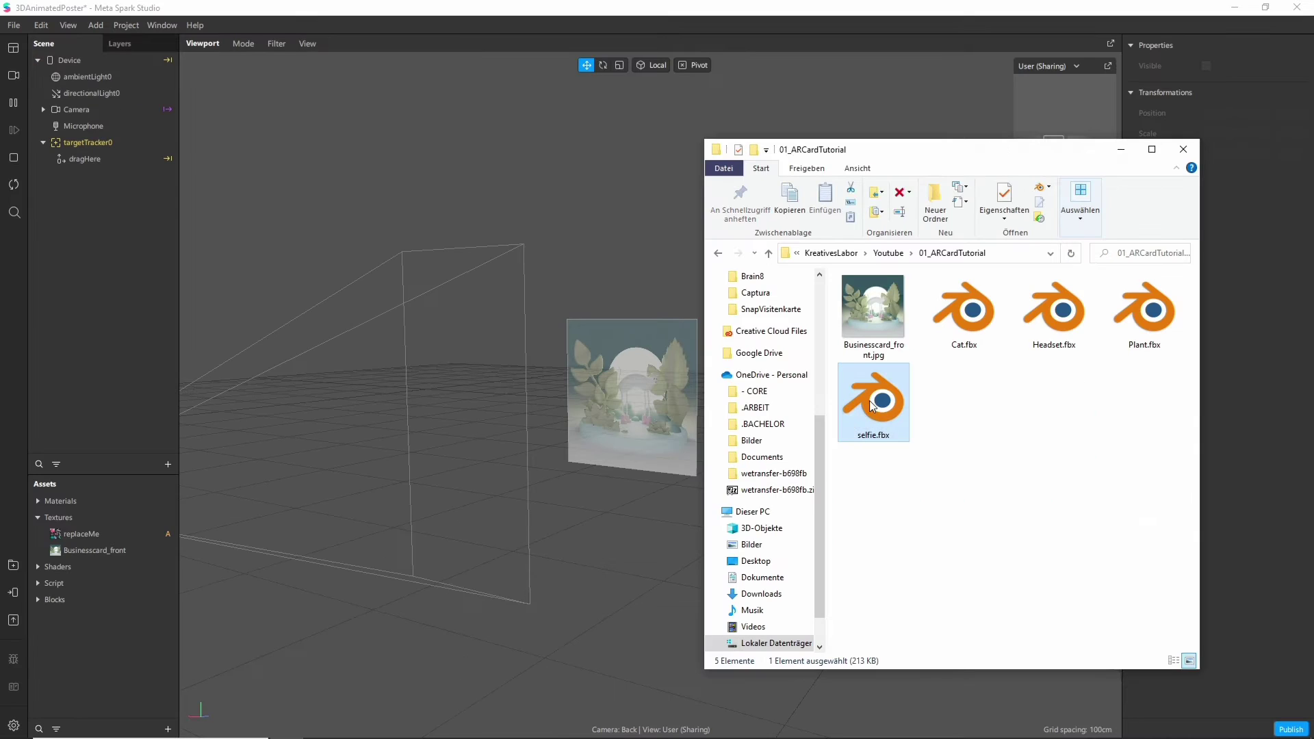
pyautogui.moveTo(870, 405); pyautogui.dragTo(91, 664)
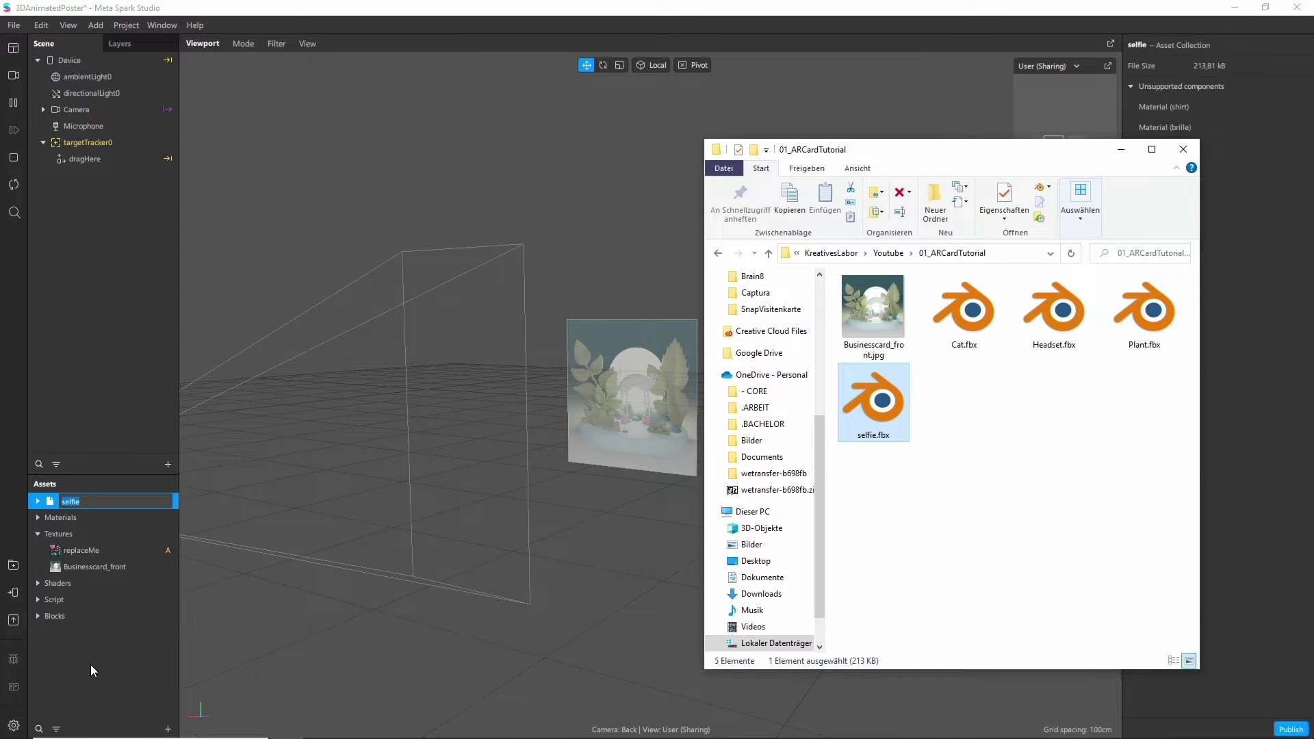
pyautogui.click(91, 664)
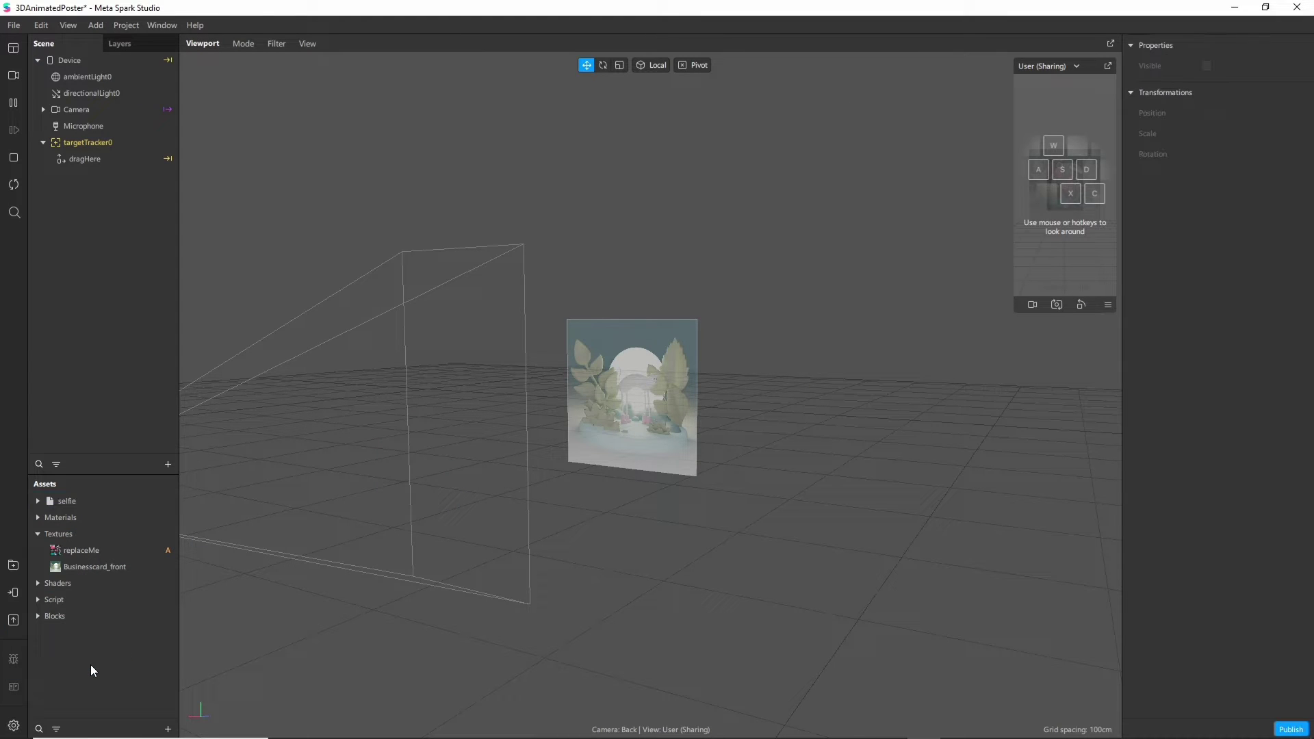
pyautogui.click(63, 503)
pyautogui.moveTo(89, 164); pyautogui.dragTo(89, 158)
pyautogui.scroll(5, 593, 422)
pyautogui.moveTo(609, 433); pyautogui.dragTo(617, 389, button='right')
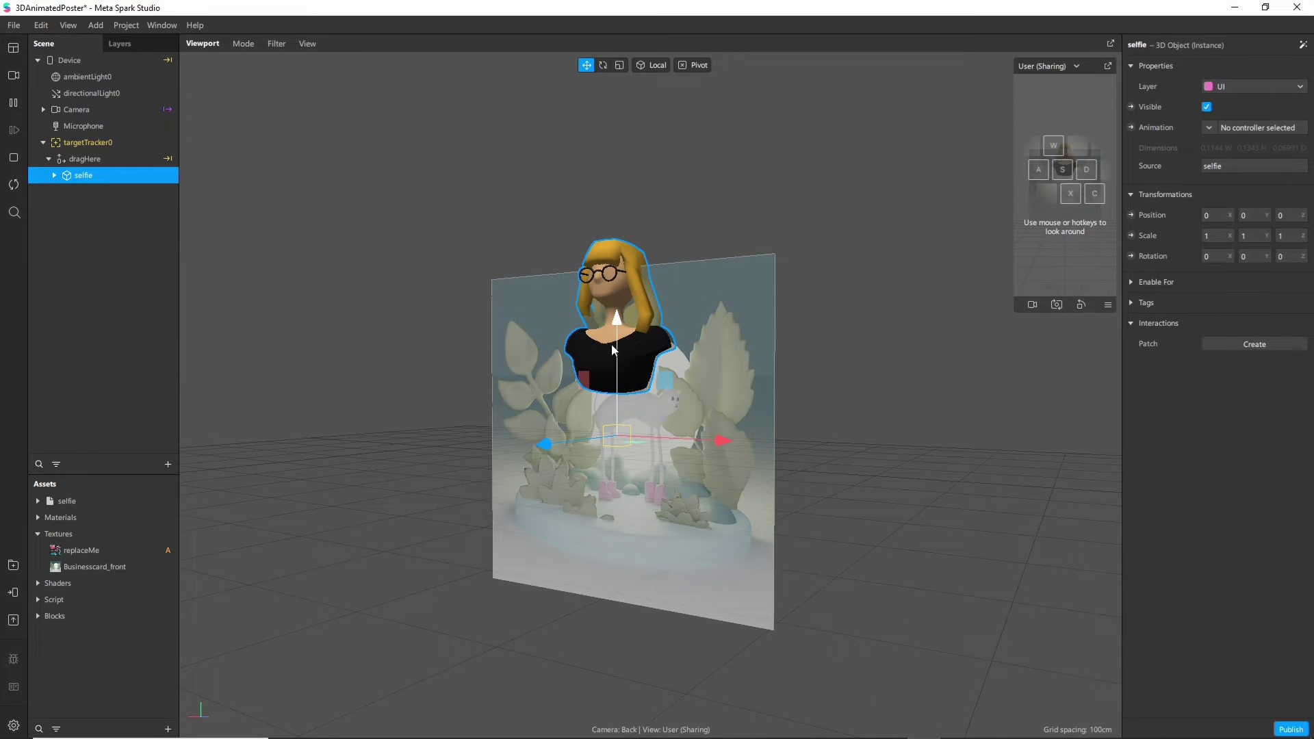
pyautogui.hotkey('alt', 'Tab')
pyautogui.moveTo(1188, 363); pyautogui.dragTo(121, 696)
# Step: Add the Cat, Headset and Plant assets under dragHere
pyautogui.click(155, 684)
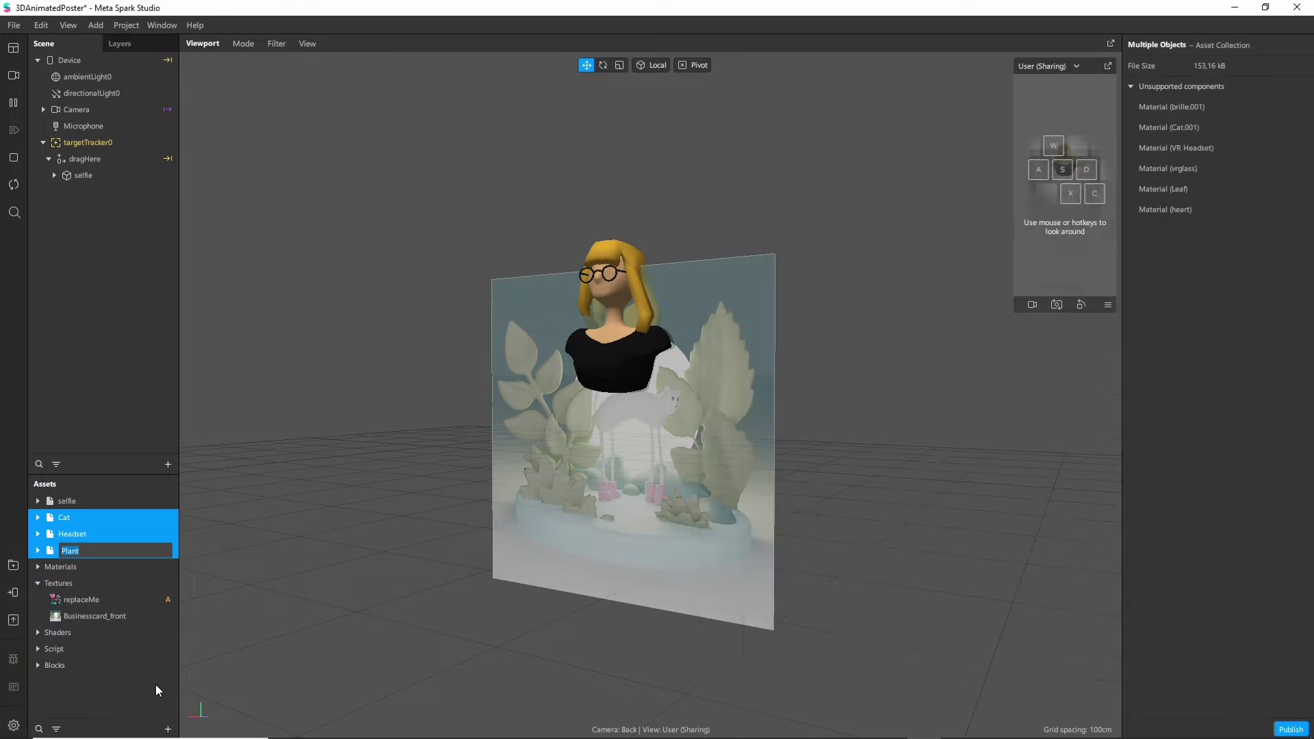
pyautogui.click(92, 512)
pyautogui.keyDown('shift'); pyautogui.click(84, 550); pyautogui.keyUp('shift')
pyautogui.moveTo(82, 552); pyautogui.dragTo(84, 160)
# Step: Add a null object under dragHere named MyContent
pyautogui.click(88, 162)
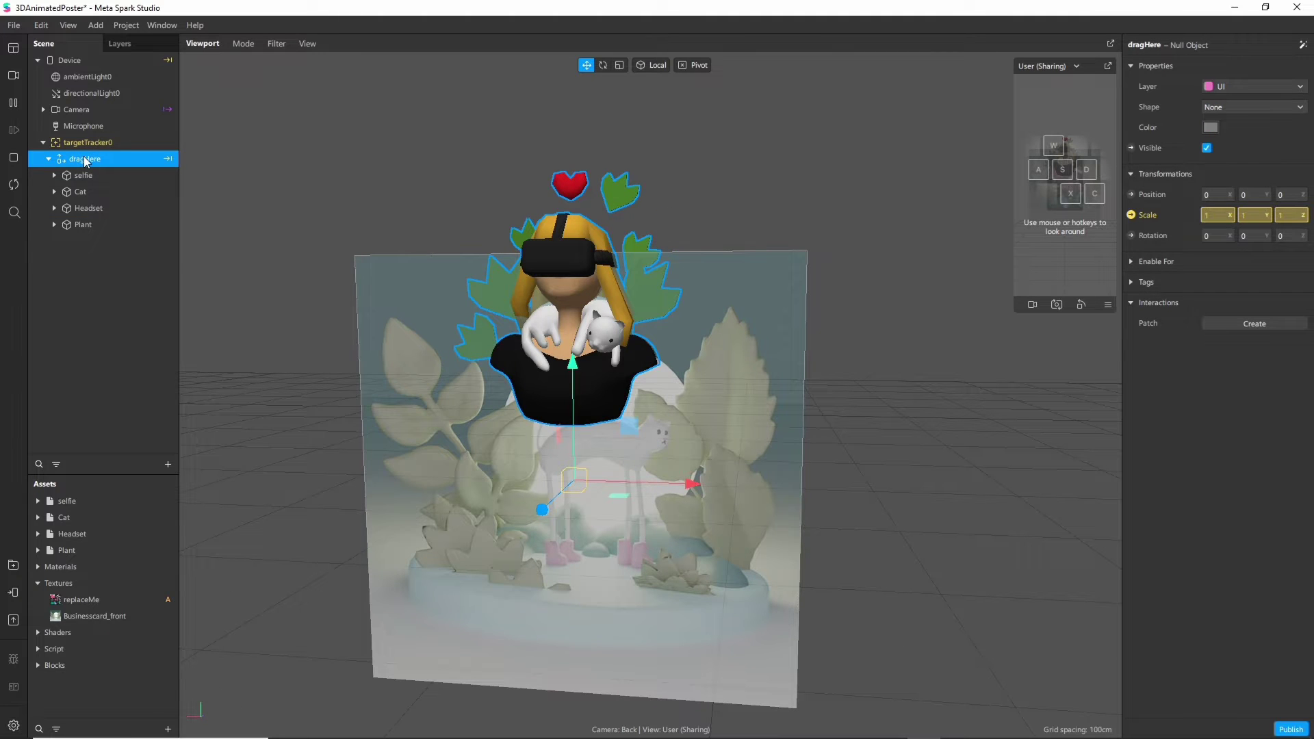
pyautogui.rightClick(84, 157)
pyautogui.moveTo(137, 169)
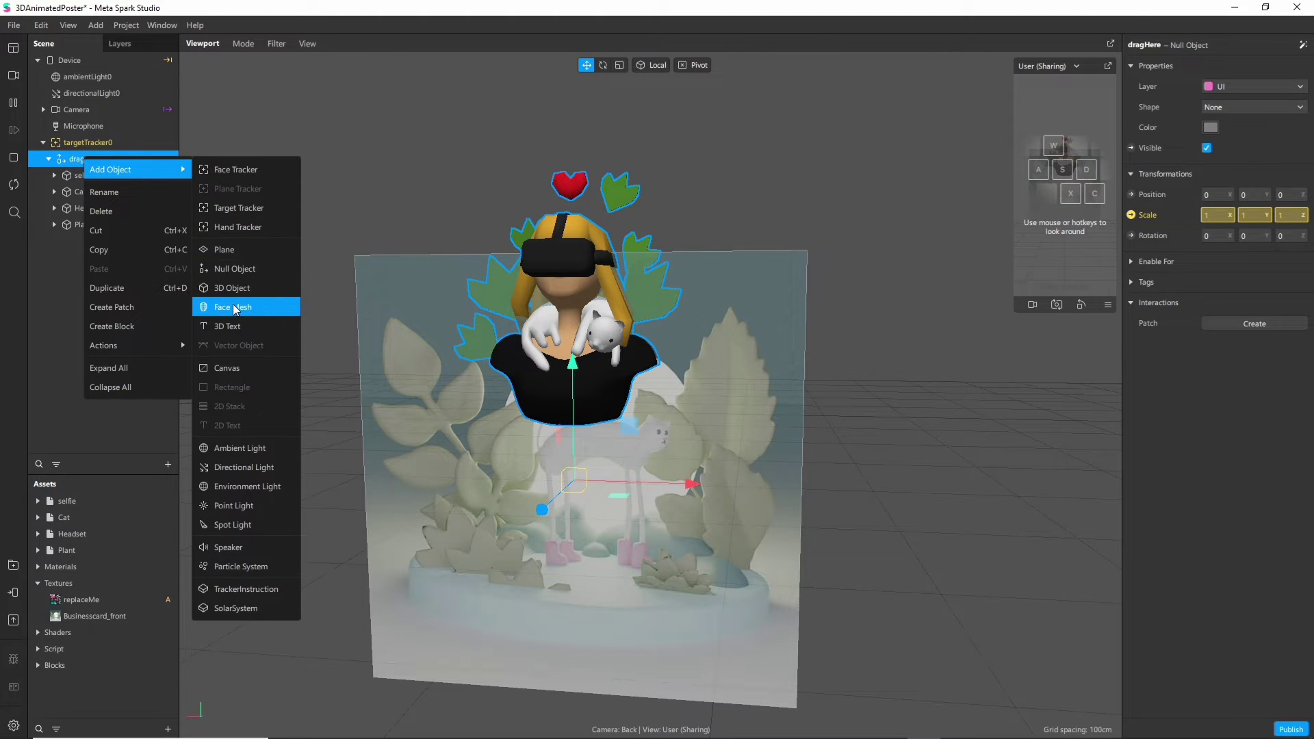
pyautogui.click(232, 270)
pyautogui.doubleClick(93, 241)
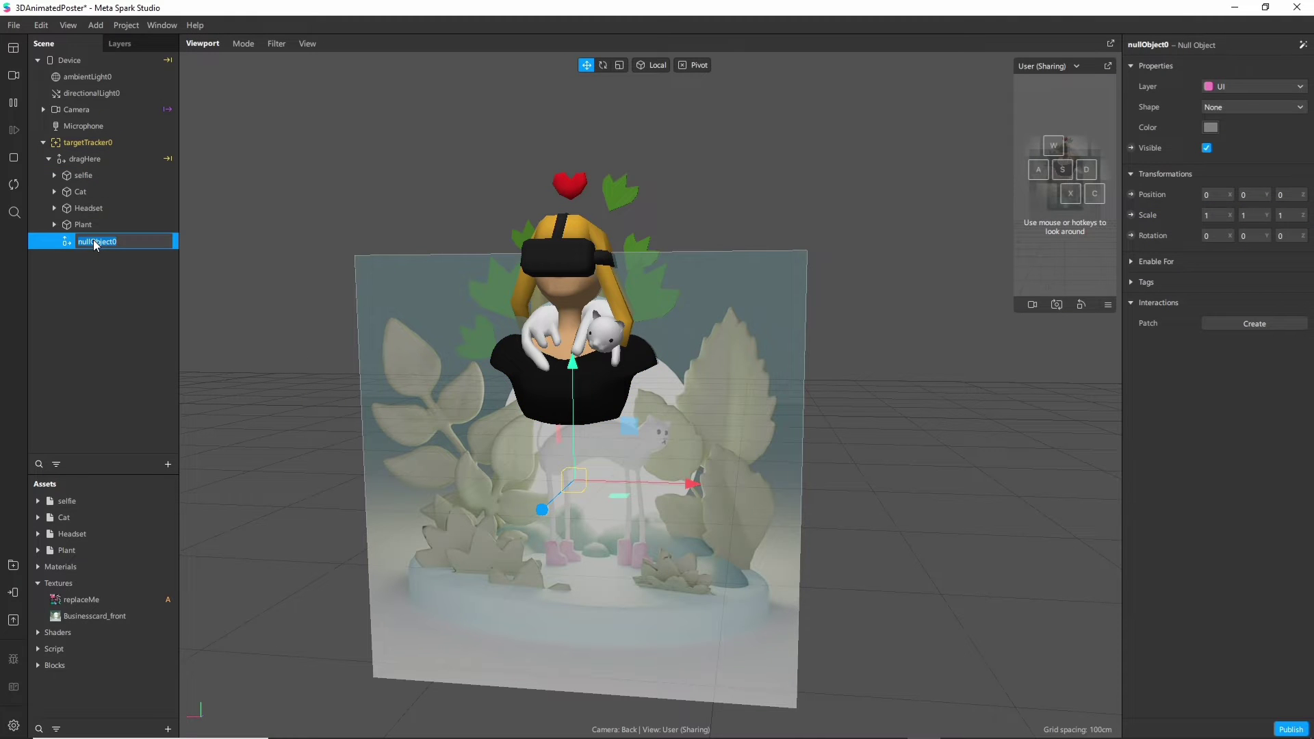
pyautogui.write('MyContent')
pyautogui.press('Return')
# Step: Nest selfie, Cat, Headset and Plant inside MyContent
pyautogui.click(89, 224)
pyautogui.keyDown('shift'); pyautogui.click(99, 175); pyautogui.keyUp('shift')
pyautogui.moveTo(98, 174); pyautogui.dragTo(93, 242)
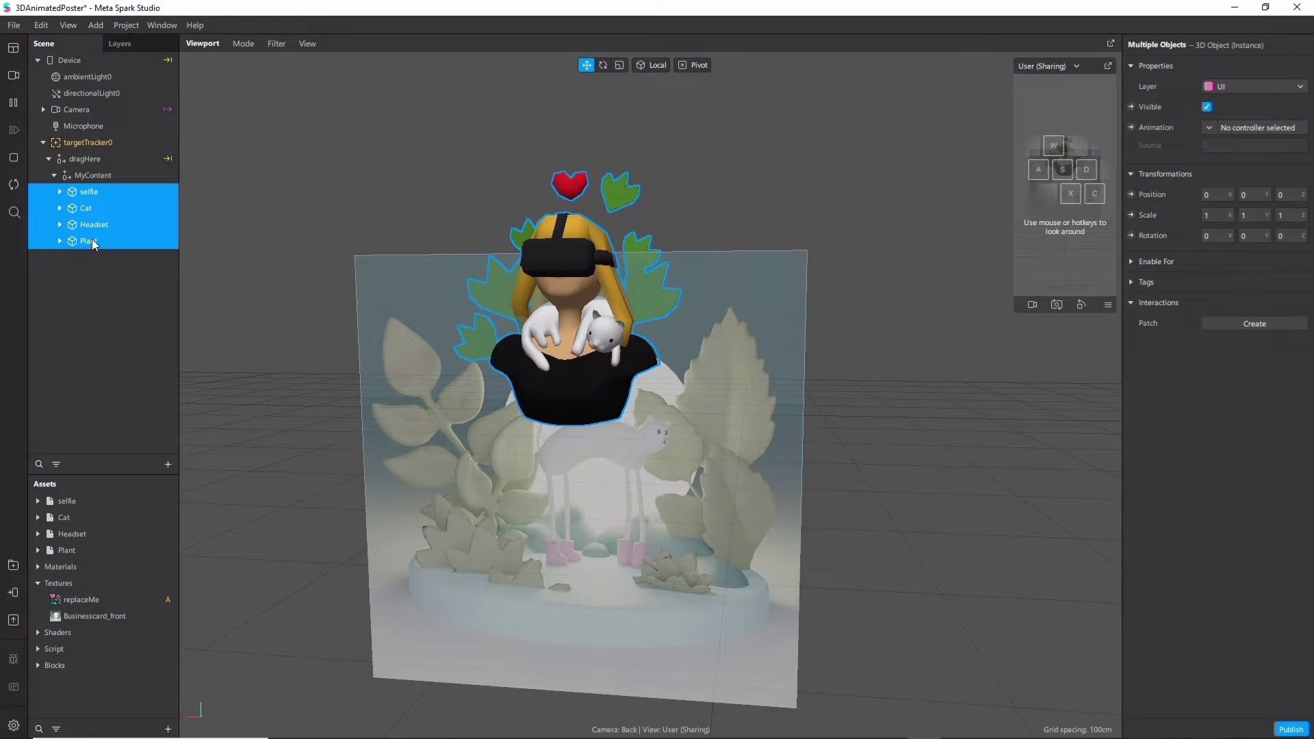
pyautogui.click(58, 176)
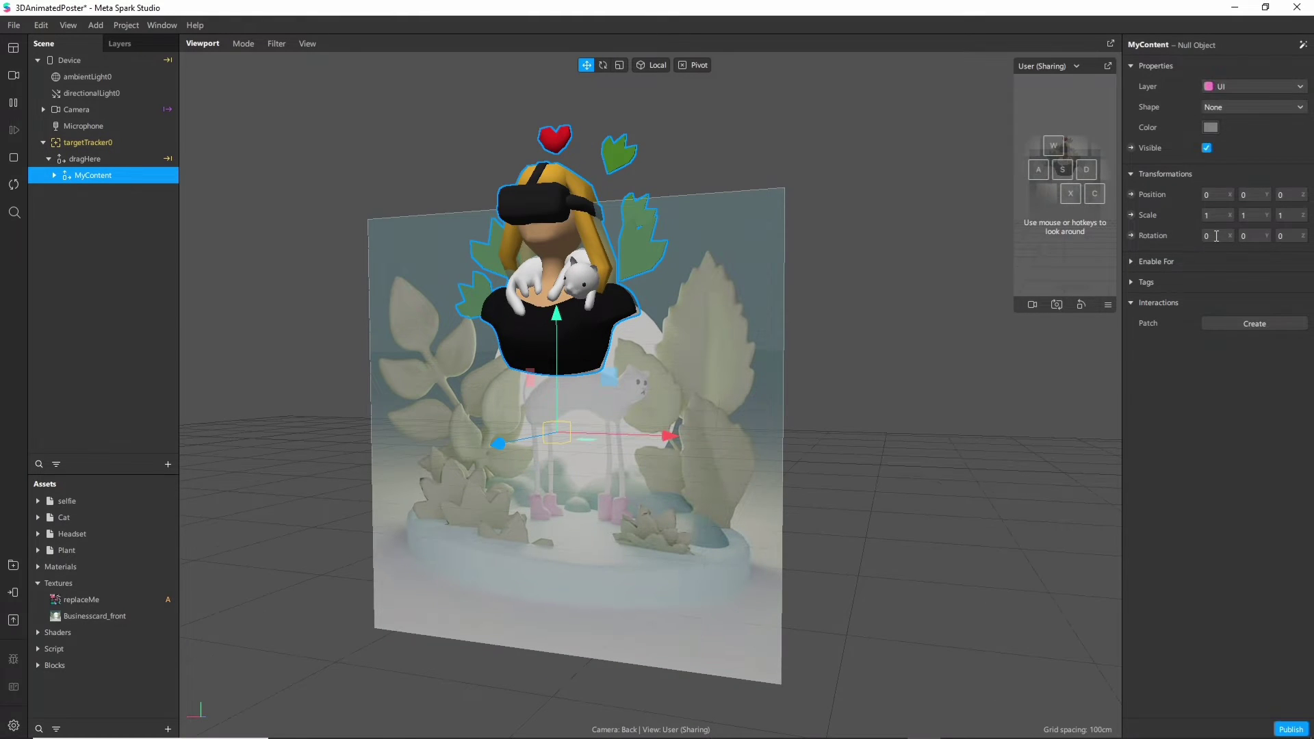
pyautogui.click(603, 65)
pyautogui.moveTo(533, 373); pyautogui.dragTo(496, 452)
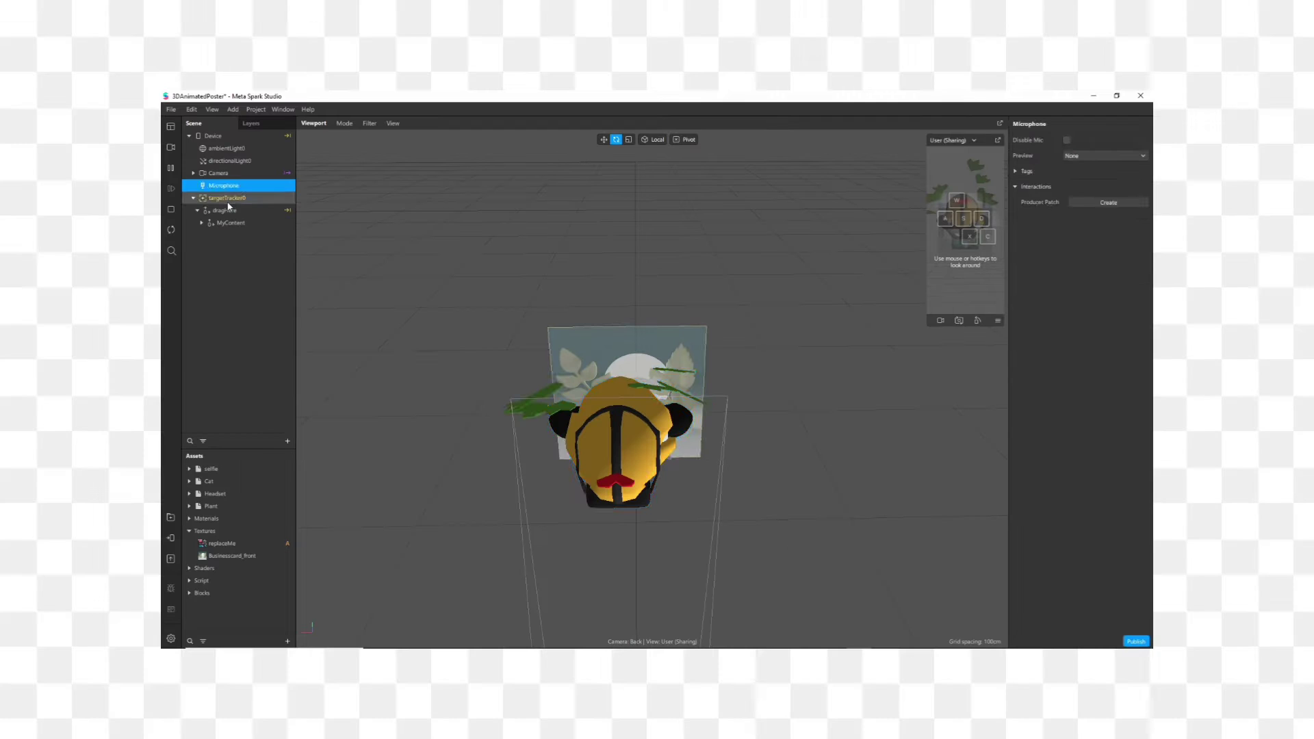
pyautogui.click(228, 198)
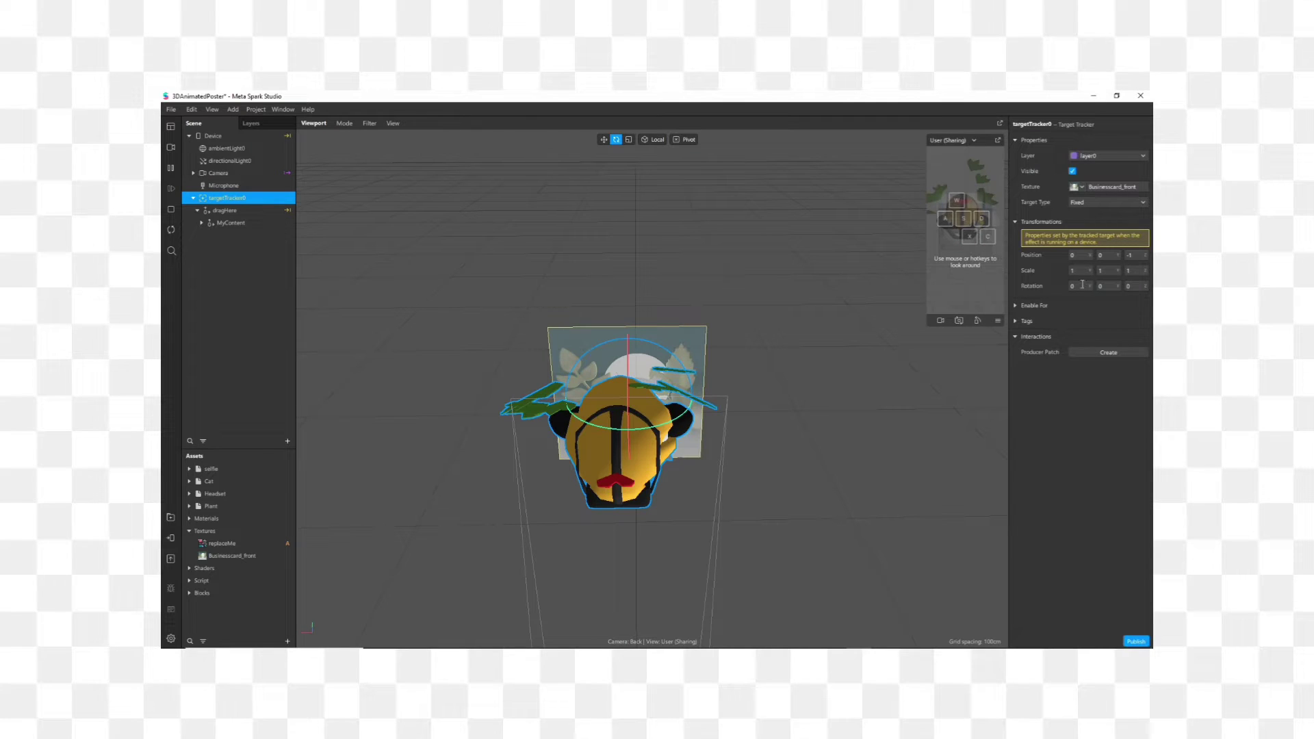
pyautogui.write('-90')
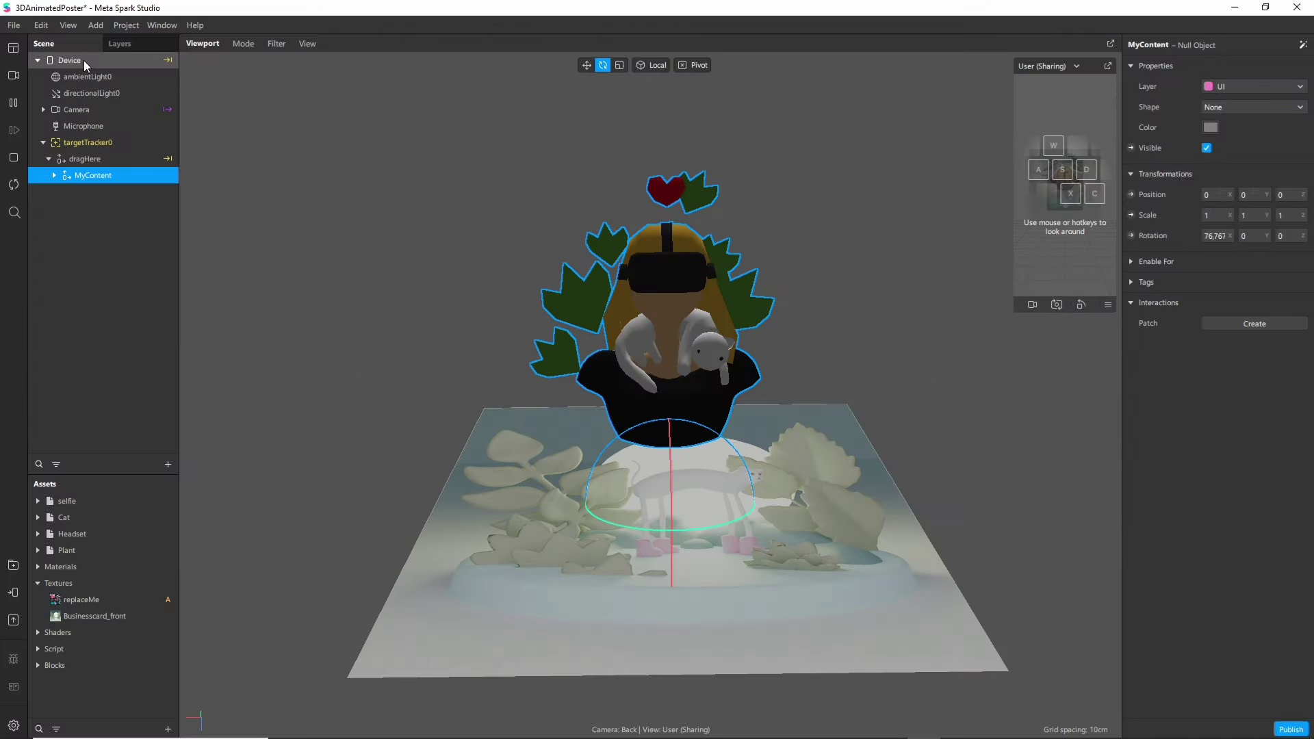
# Step: Set directionalLight0's rotation to 45, 55, 0
pyautogui.click(88, 79)
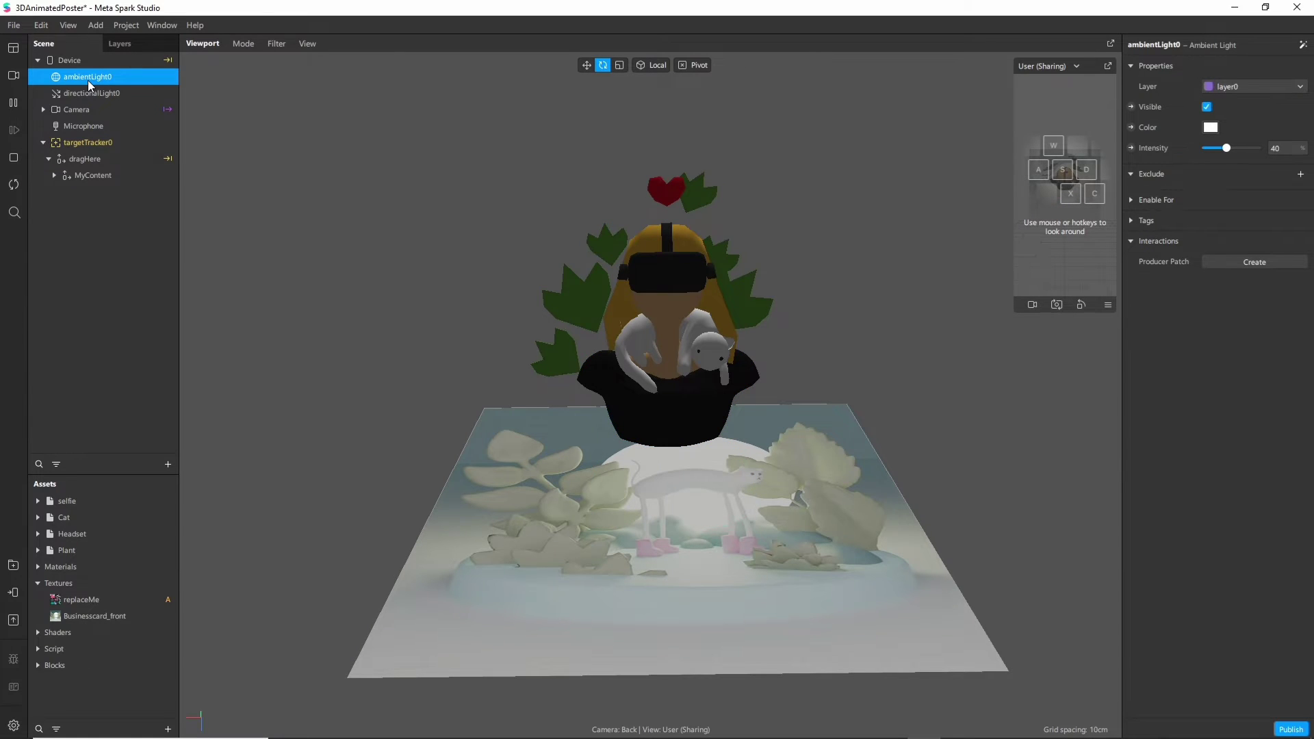
pyautogui.click(92, 92)
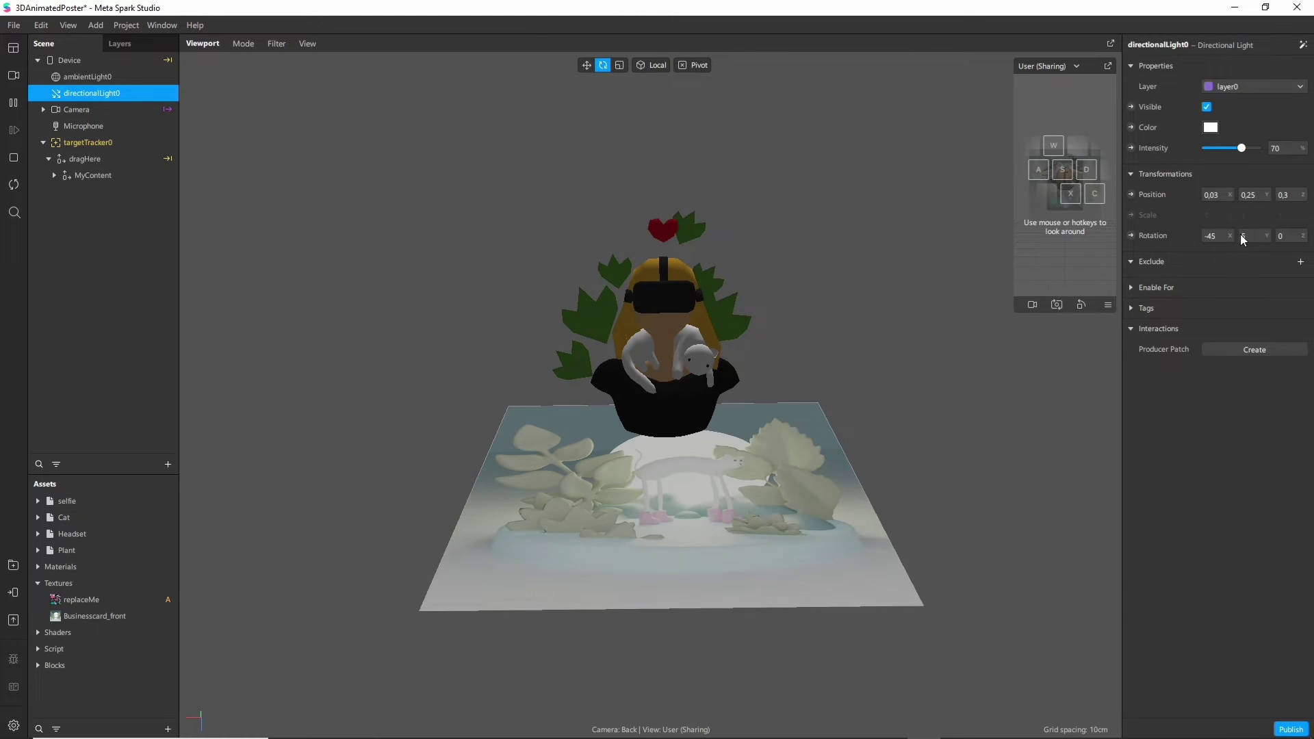
pyautogui.write('55')
pyautogui.click(1216, 235)
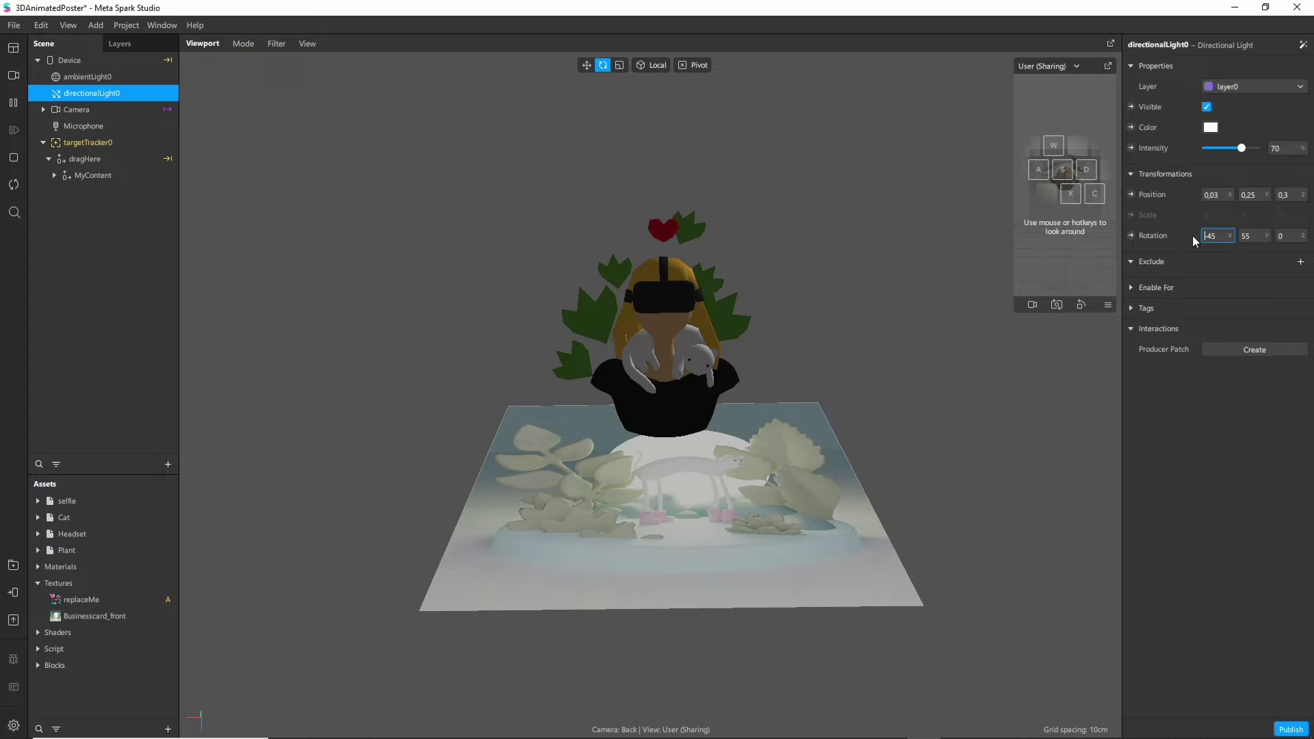
pyautogui.press('Return')
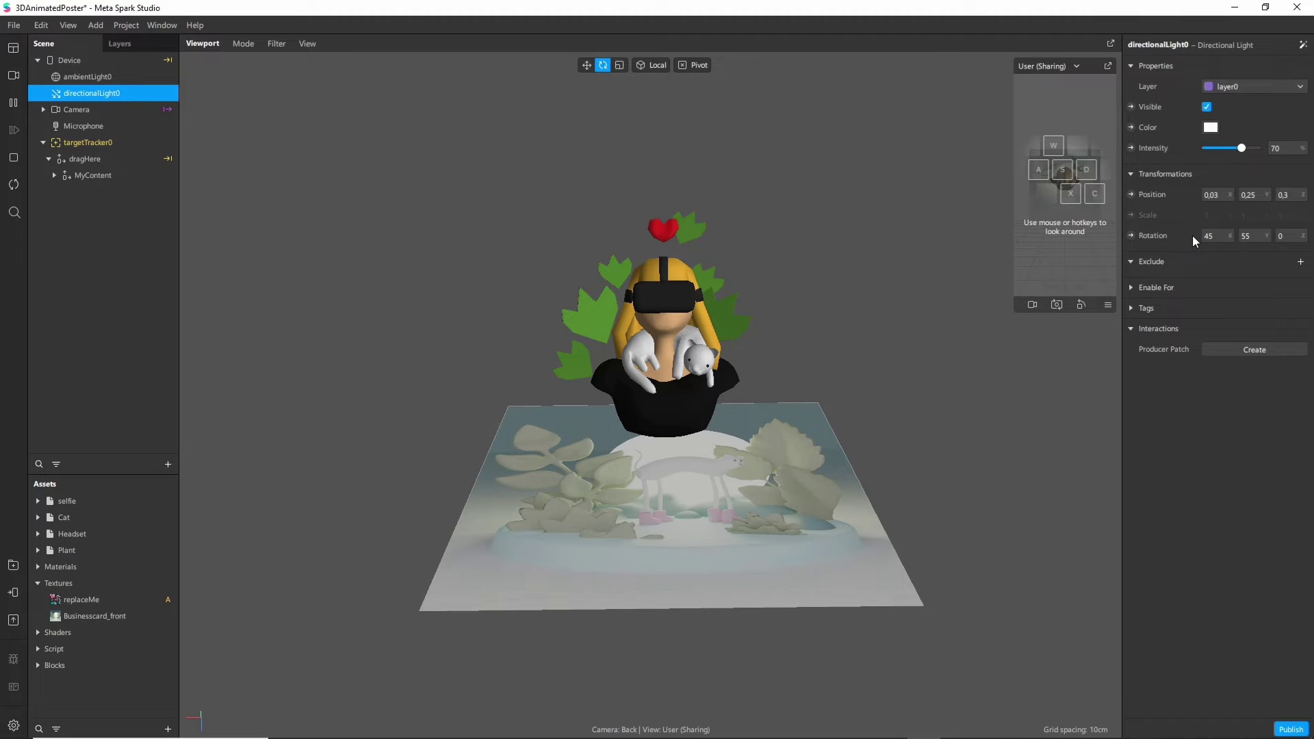
pyautogui.click(1241, 237)
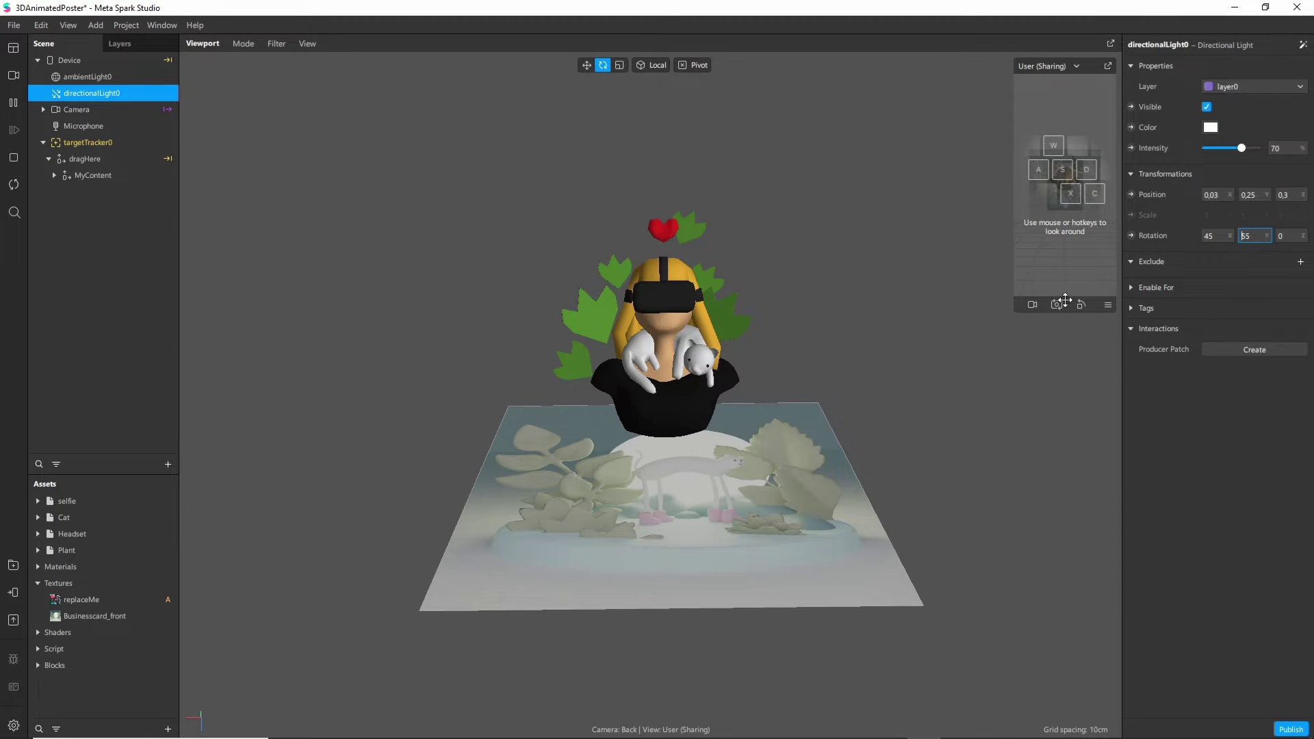
# Step: Raise ambientLight0's intensity from 40 to 59
pyautogui.click(89, 78)
pyautogui.moveTo(1235, 149); pyautogui.dragTo(1239, 151)
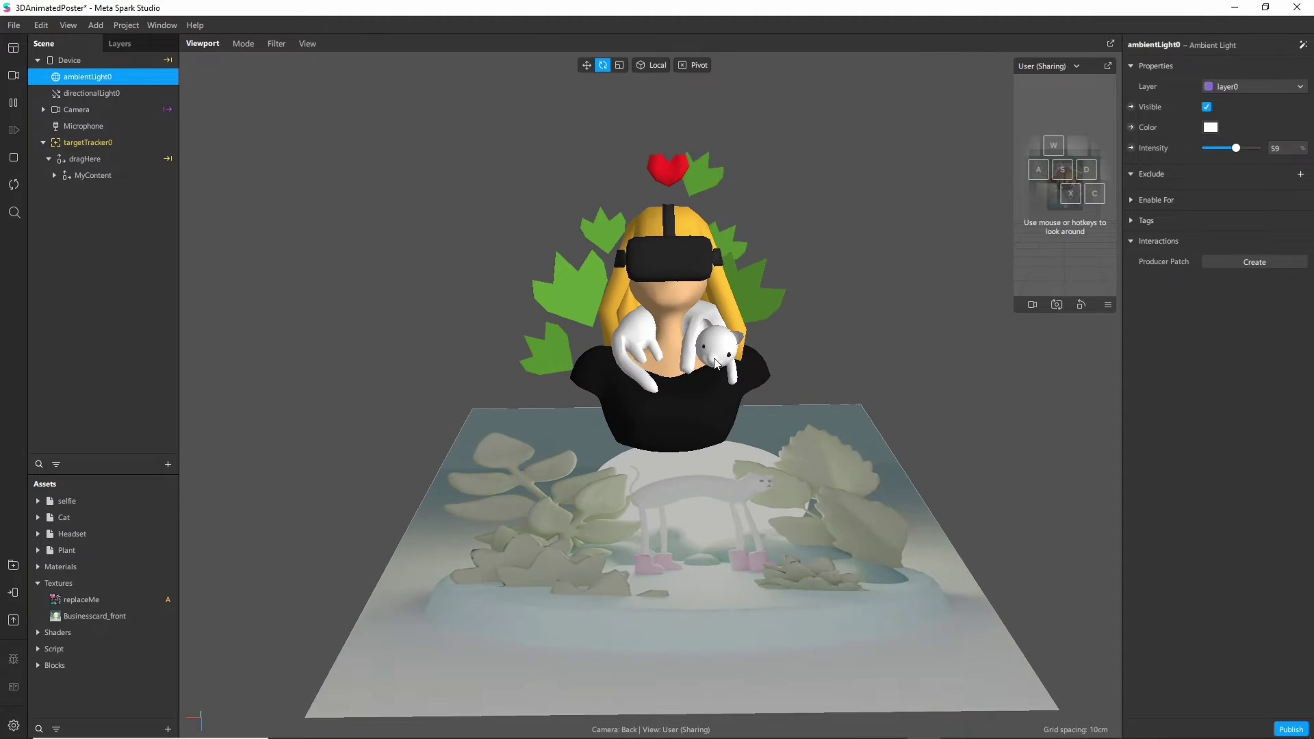
pyautogui.click(868, 282)
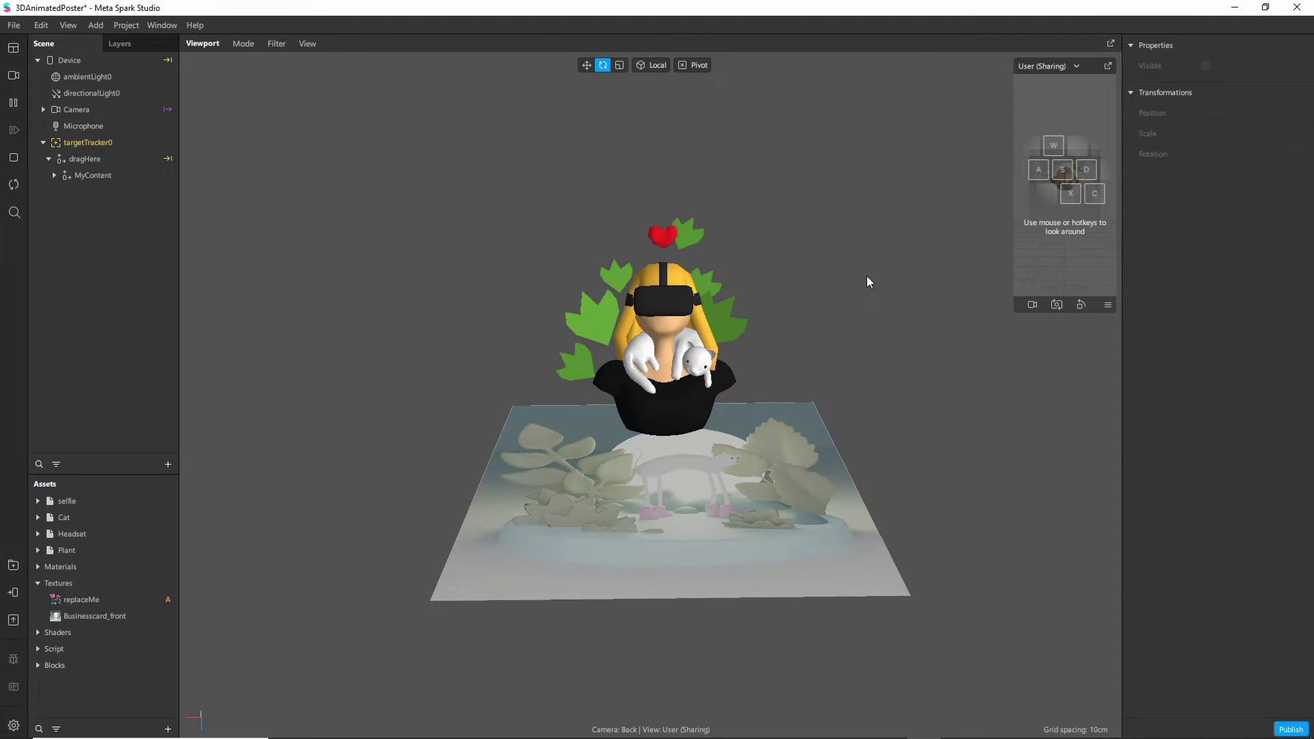
# Step: Send the effect to Instagram from Test on device and expand the Test Link
pyautogui.click(14, 594)
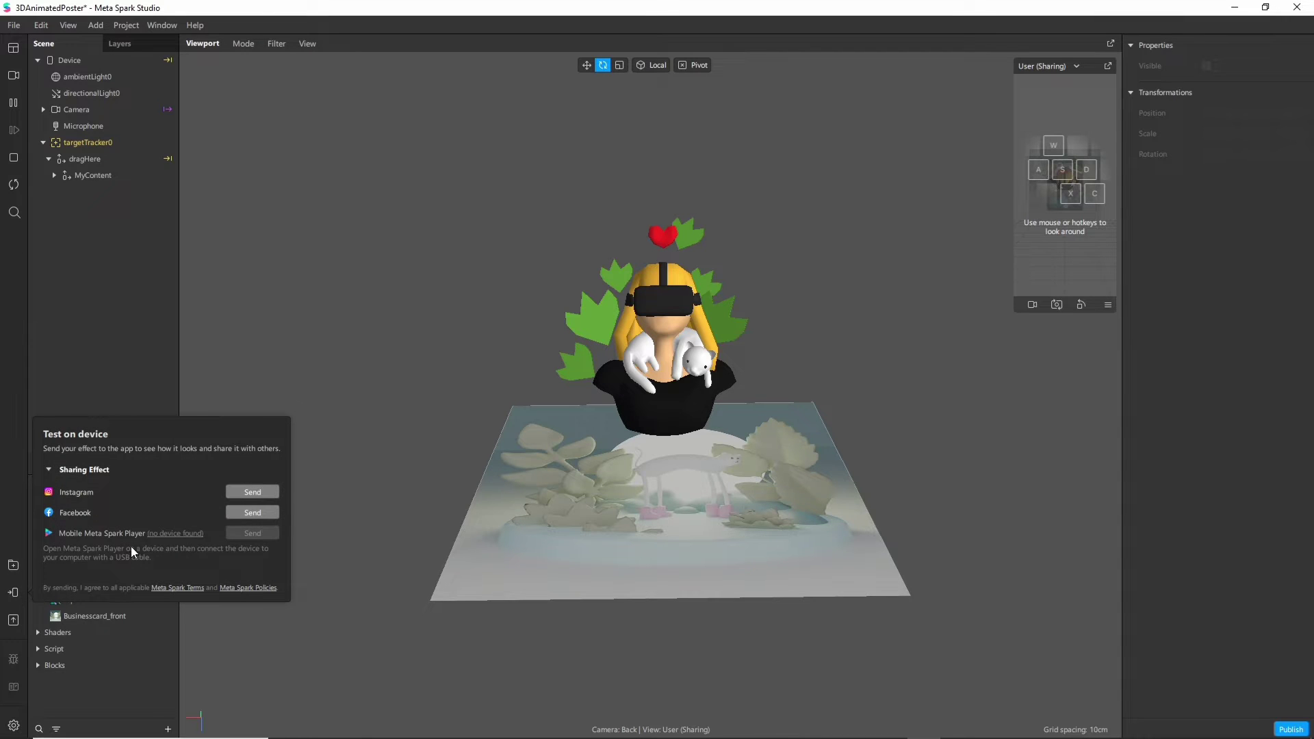
pyautogui.click(243, 493)
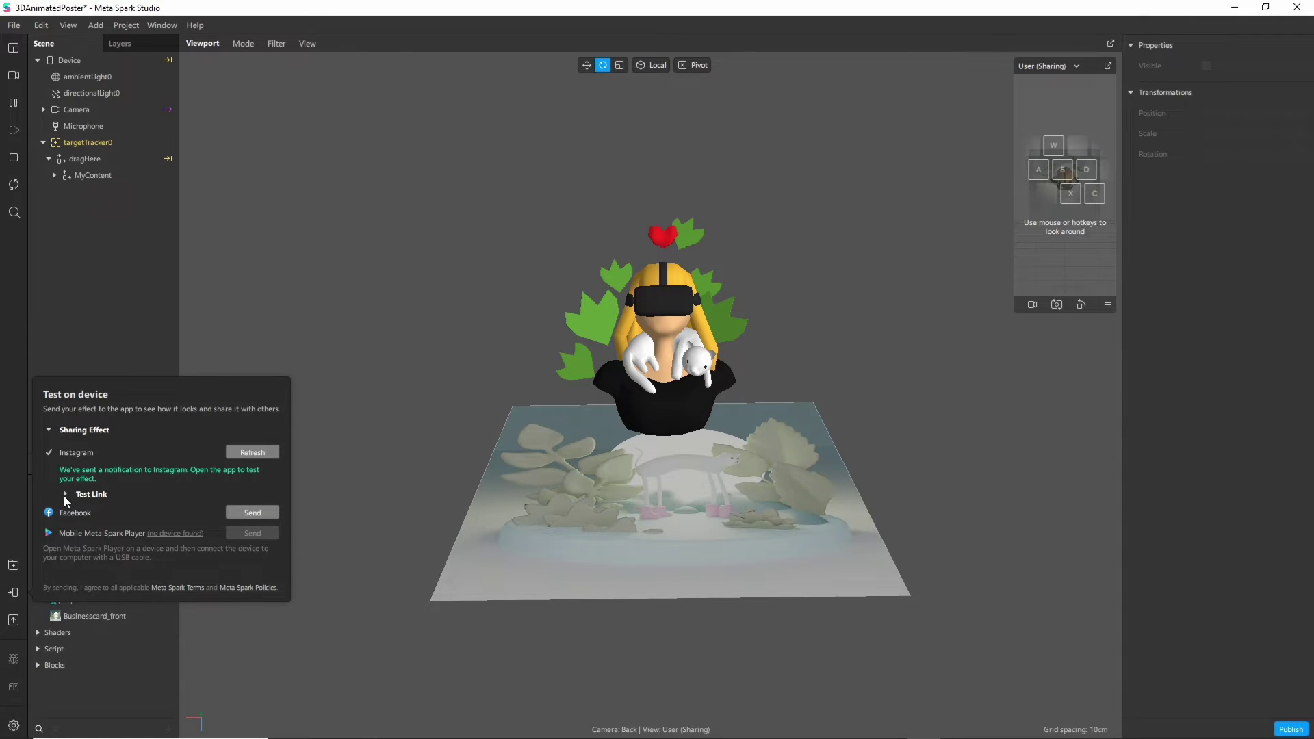
pyautogui.click(65, 495)
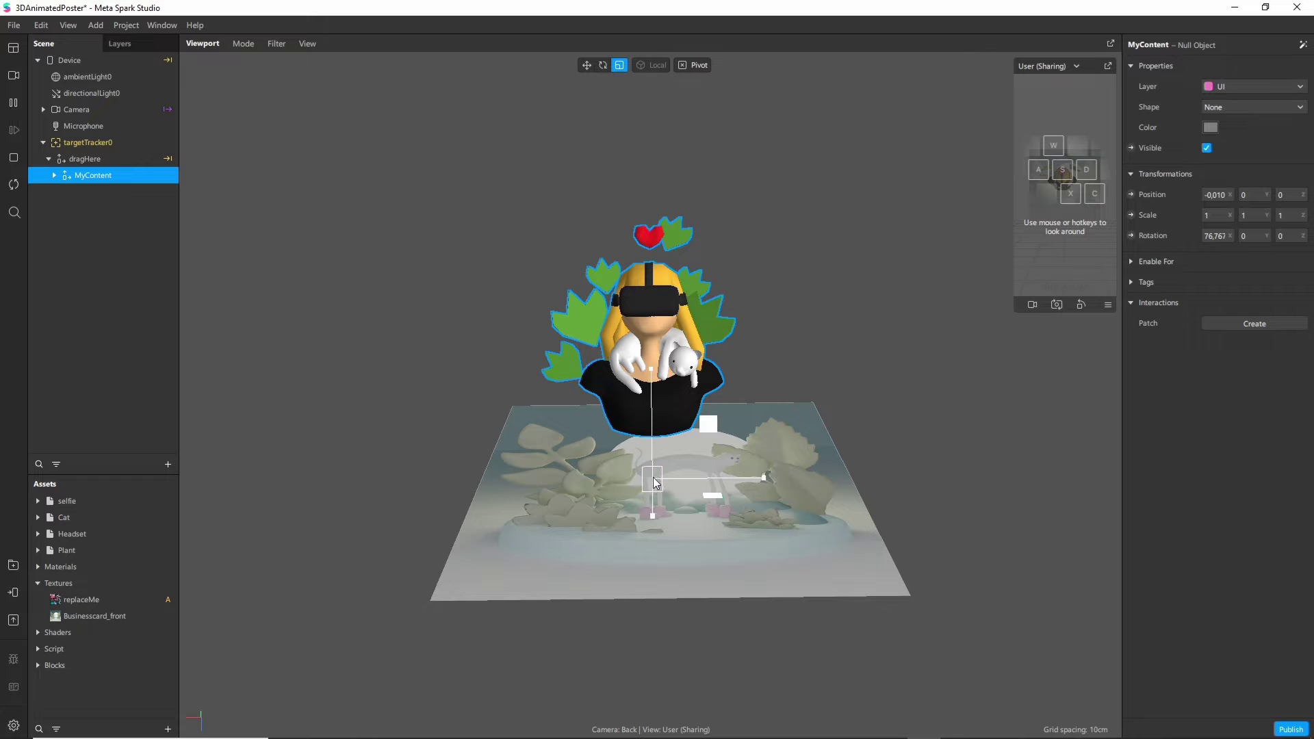
# Step: Drag MyContent's scale gizmo to enlarge it uniformly to about 2.1533 on all axes
pyautogui.moveTo(655, 483); pyautogui.dragTo(746, 353)
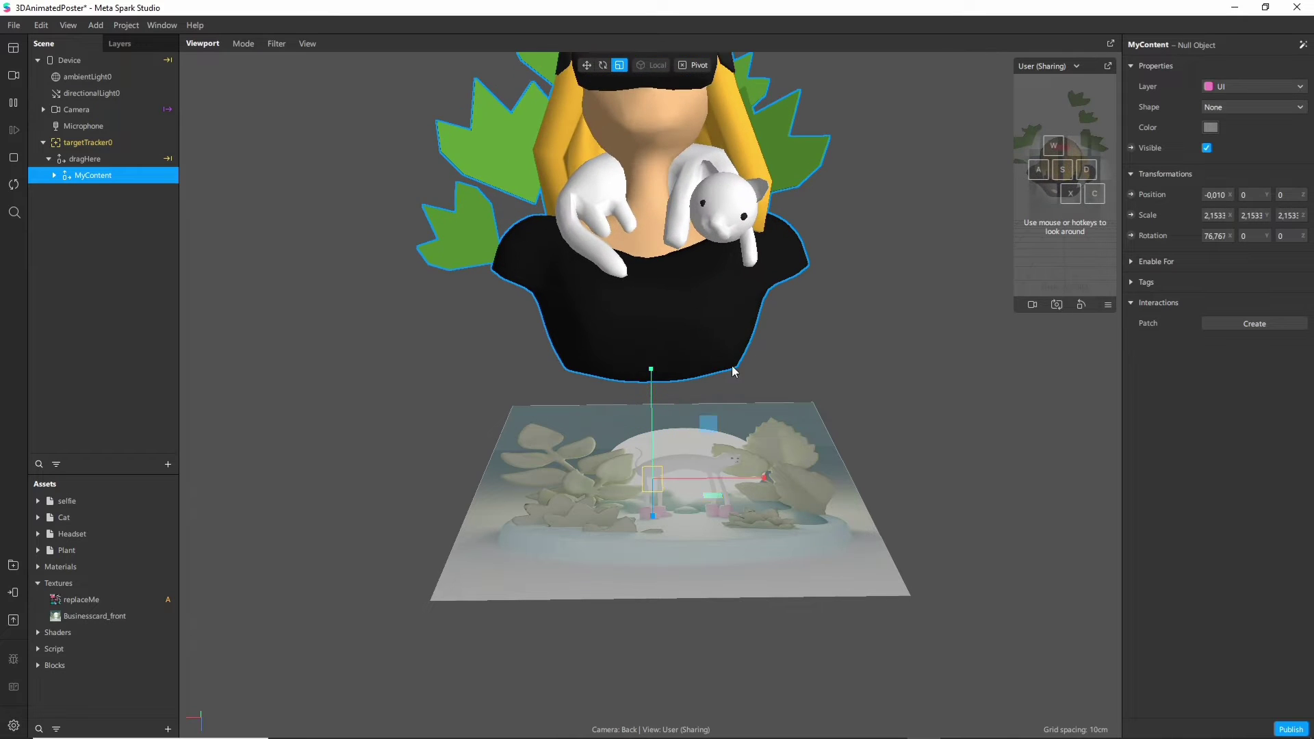
pyautogui.scroll(-5, 727, 373)
pyautogui.moveTo(571, 416)
pyautogui.mouseDown(button='middle')
pyautogui.moveTo(605, 484)
pyautogui.moveTo(574, 431)
pyautogui.mouseUp(button='middle')
pyautogui.press('e')
pyautogui.click(67, 25)
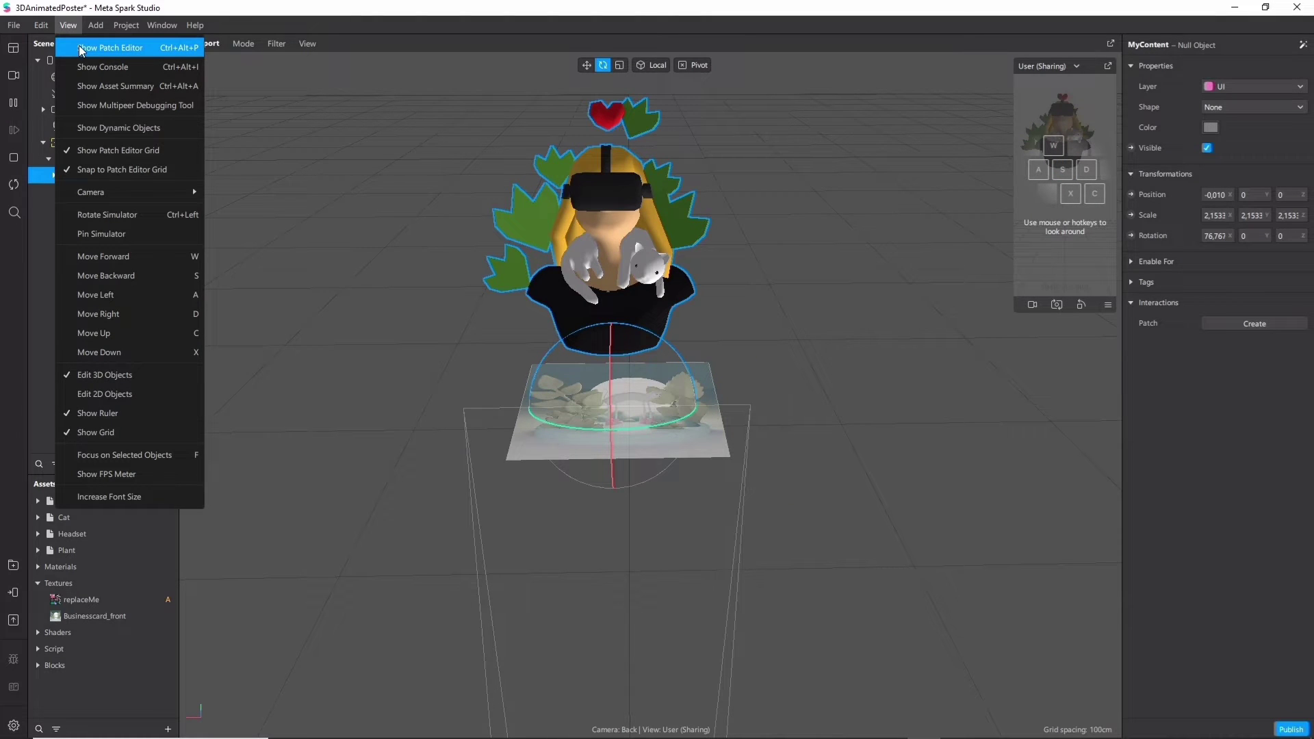
# Step: Show the Patch Editor and group all existing patches together
pyautogui.click(81, 48)
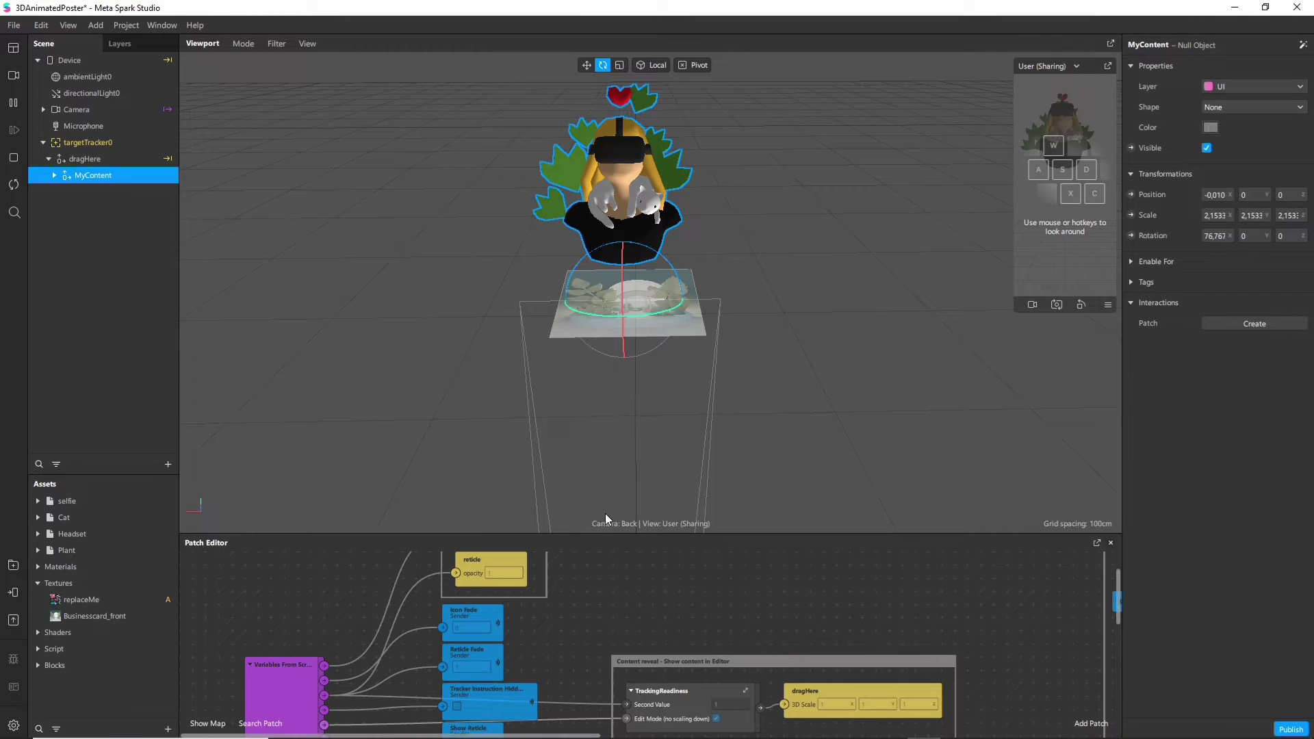
pyautogui.scroll(-5, 586, 478)
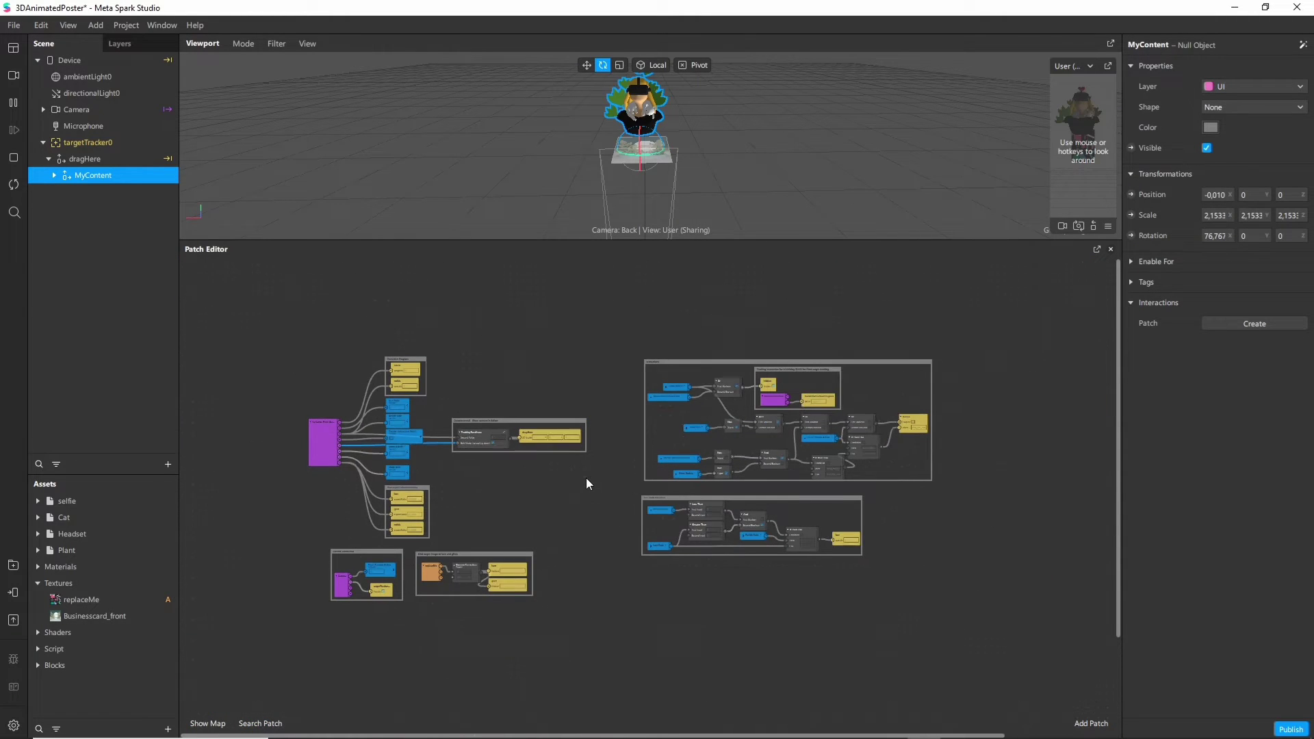
pyautogui.moveTo(1004, 660); pyautogui.dragTo(290, 315)
pyautogui.rightClick(323, 425)
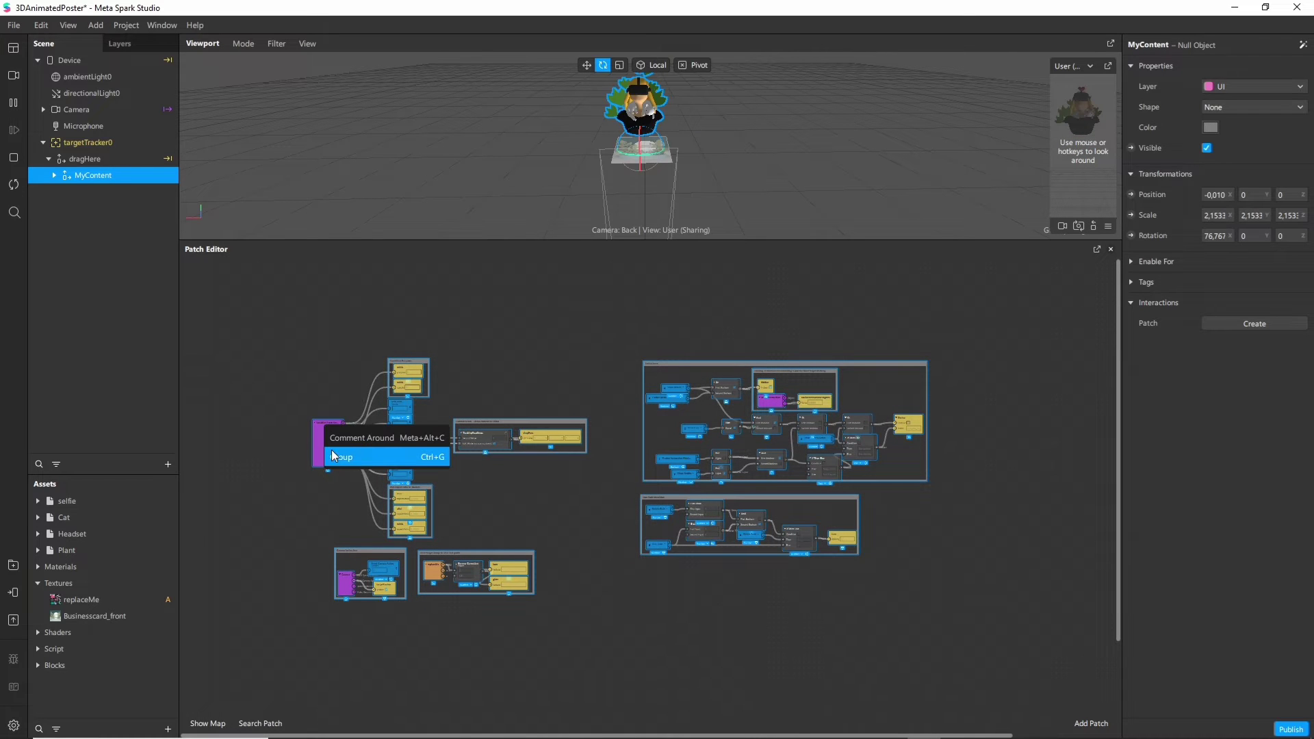
pyautogui.click(336, 457)
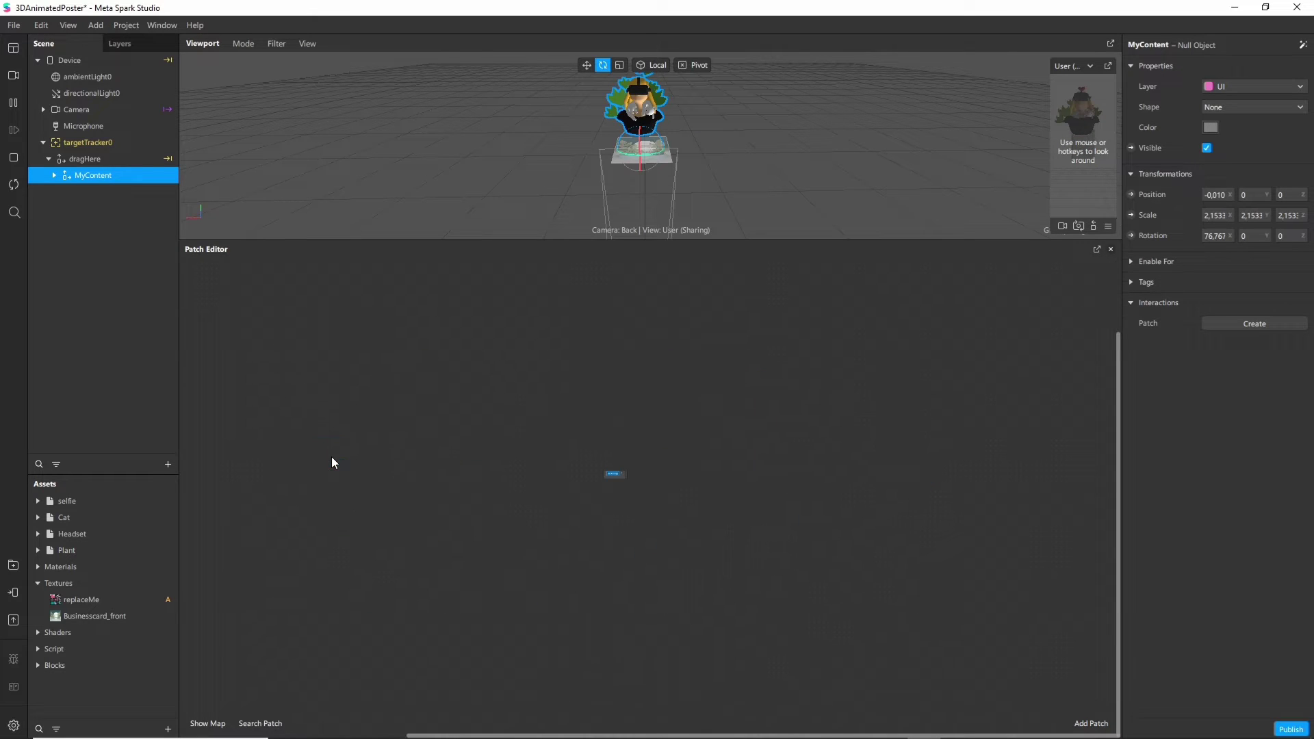
# Step: Rename the group 'Spark thingies', move it top-left and shrink the Patch Editor
pyautogui.doubleClick(588, 467)
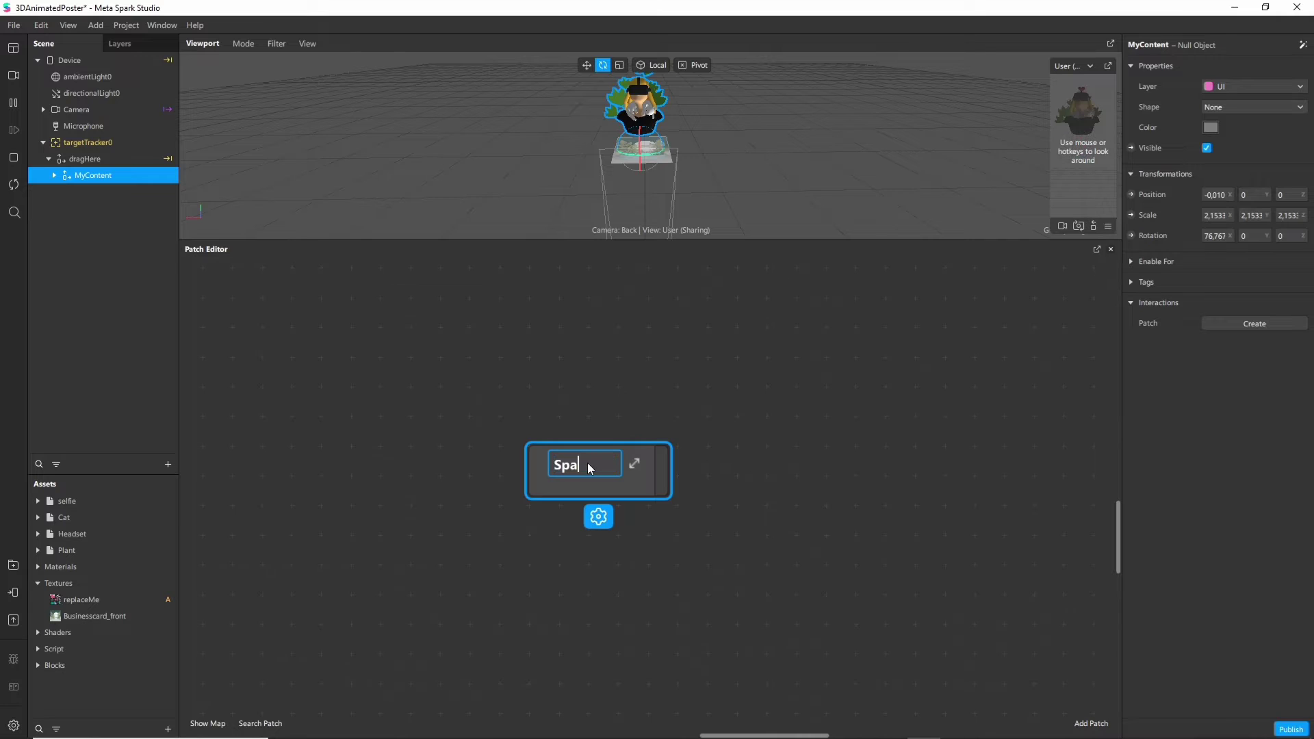
pyautogui.write('Spark thingies')
pyautogui.press('Return')
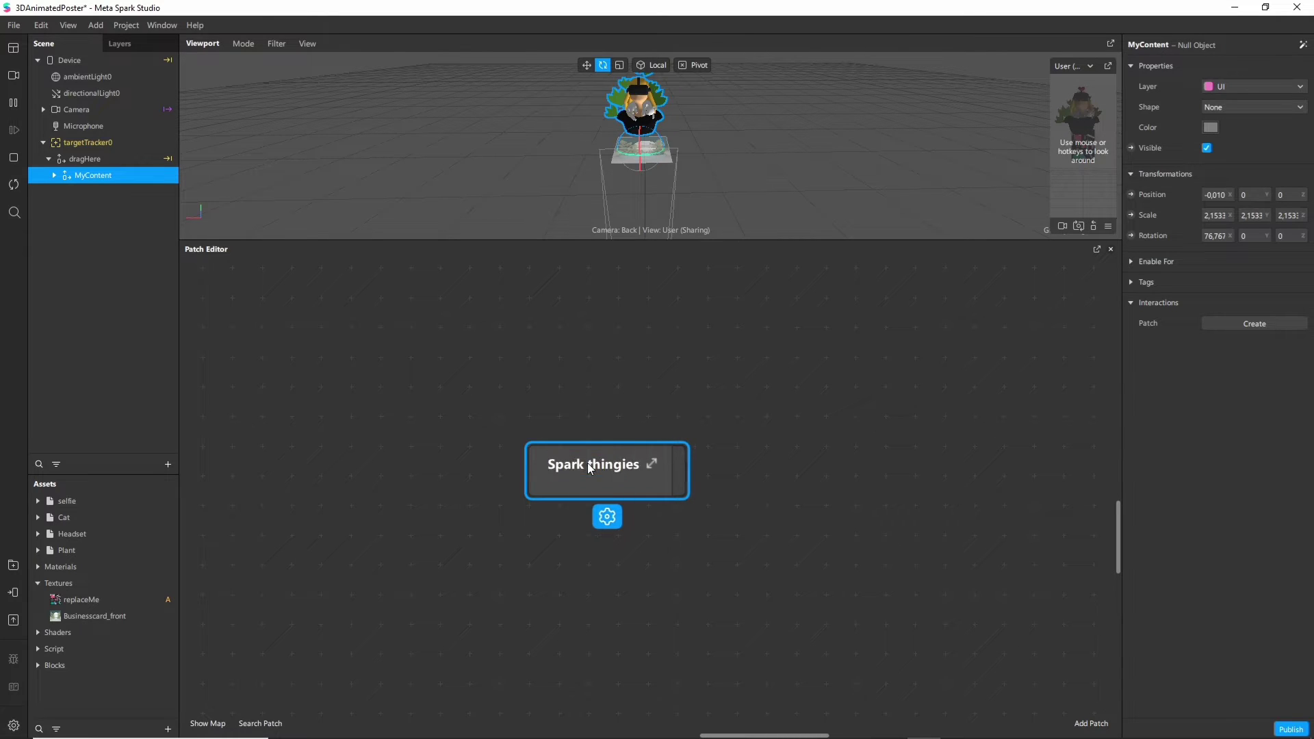
pyautogui.scroll(-3, 615, 430)
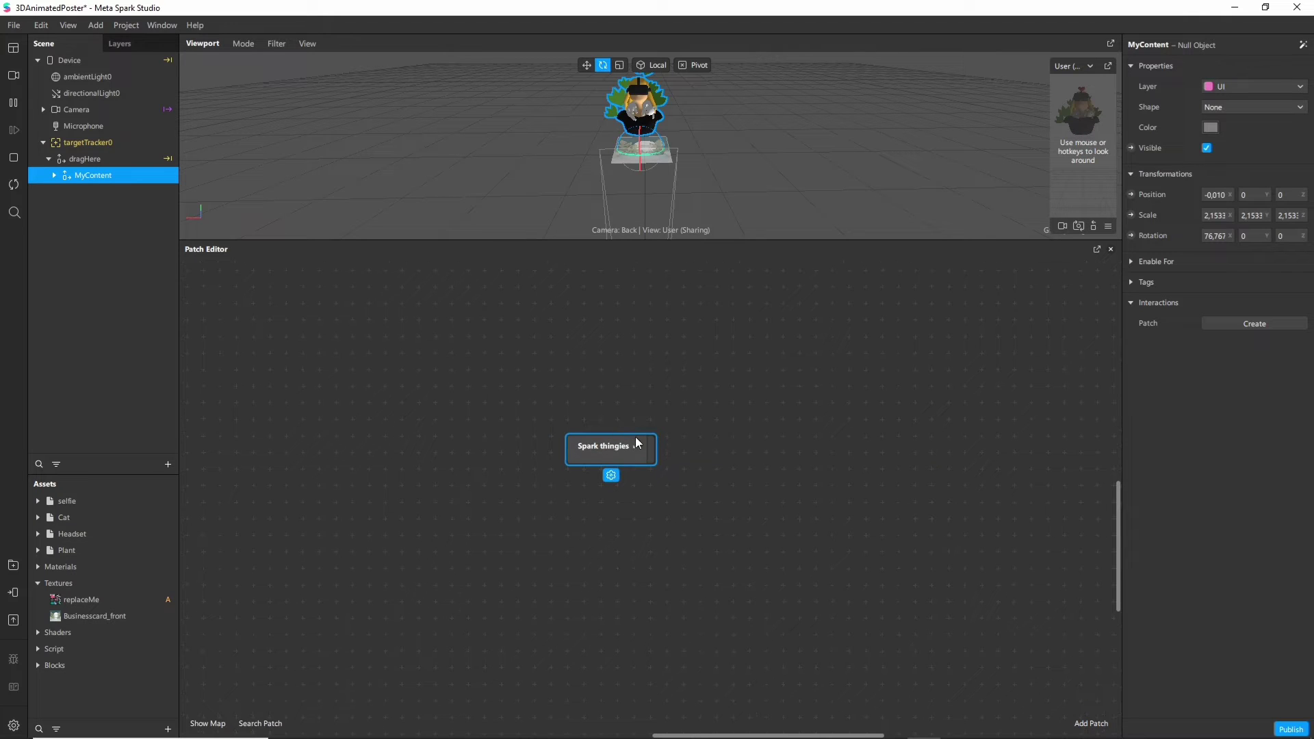
pyautogui.moveTo(640, 443); pyautogui.dragTo(240, 281)
pyautogui.scroll(-2, 577, 443)
pyautogui.moveTo(351, 241); pyautogui.dragTo(351, 404)
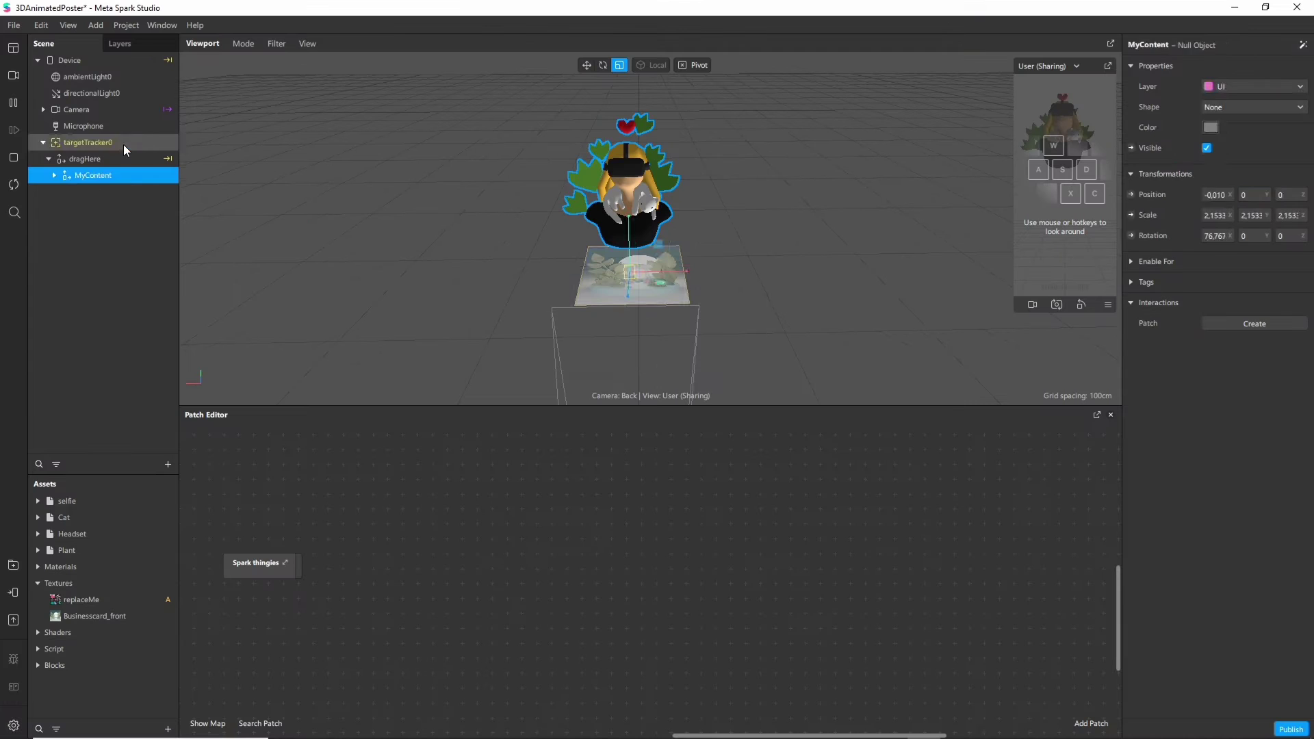
pyautogui.click(235, 191)
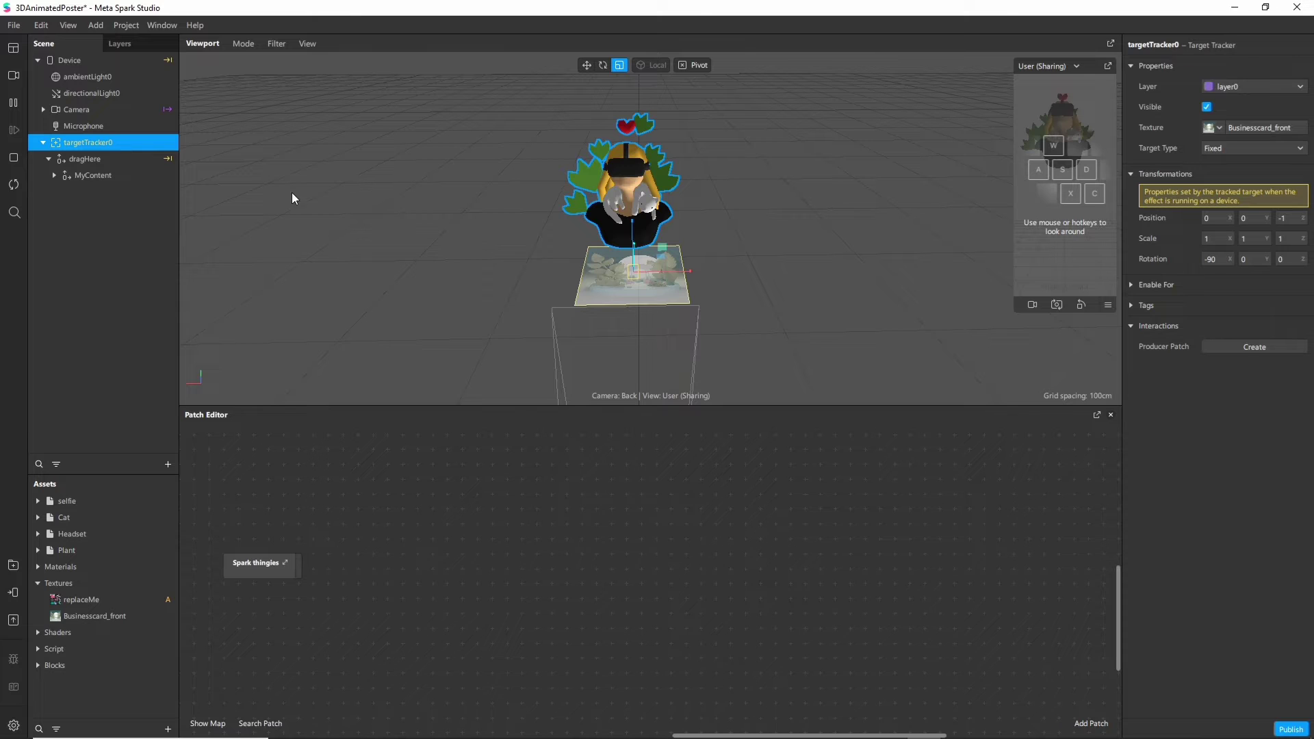
# Step: Create targetTracker0's patches and arrange them in the patch graph
pyautogui.click(1218, 343)
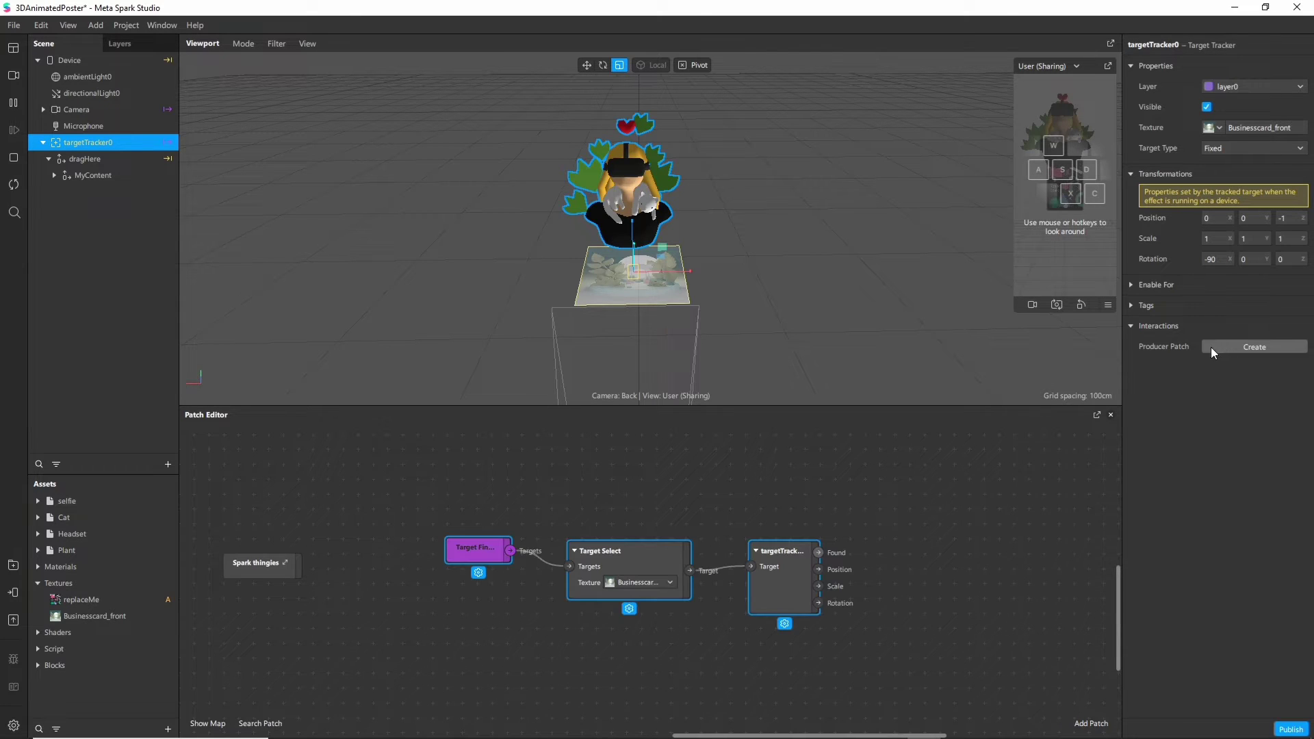
pyautogui.click(484, 519)
pyautogui.moveTo(465, 549)
pyautogui.mouseDown()
pyautogui.moveTo(444, 565)
pyautogui.moveTo(490, 559)
pyautogui.moveTo(482, 567)
pyautogui.mouseUp()
pyautogui.click(645, 556)
pyautogui.moveTo(838, 626); pyautogui.dragTo(483, 515)
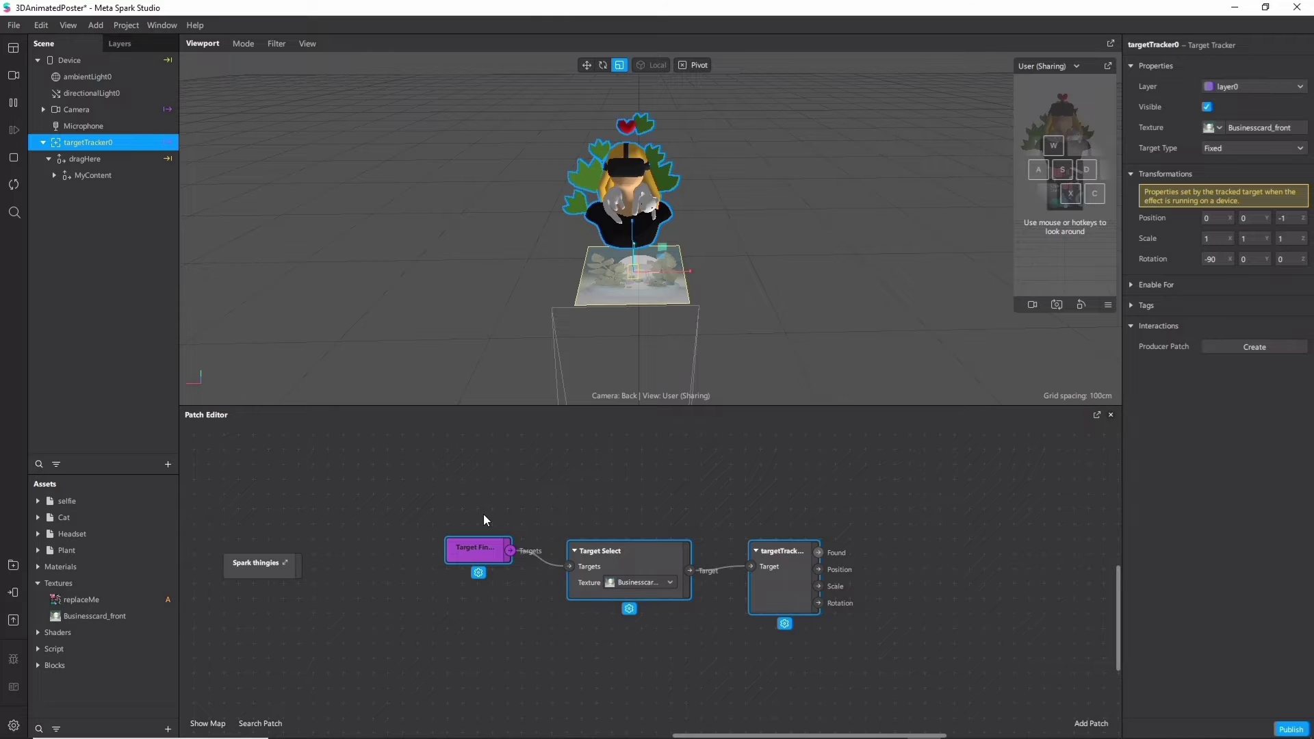
pyautogui.moveTo(861, 568); pyautogui.dragTo(527, 537, button='middle')
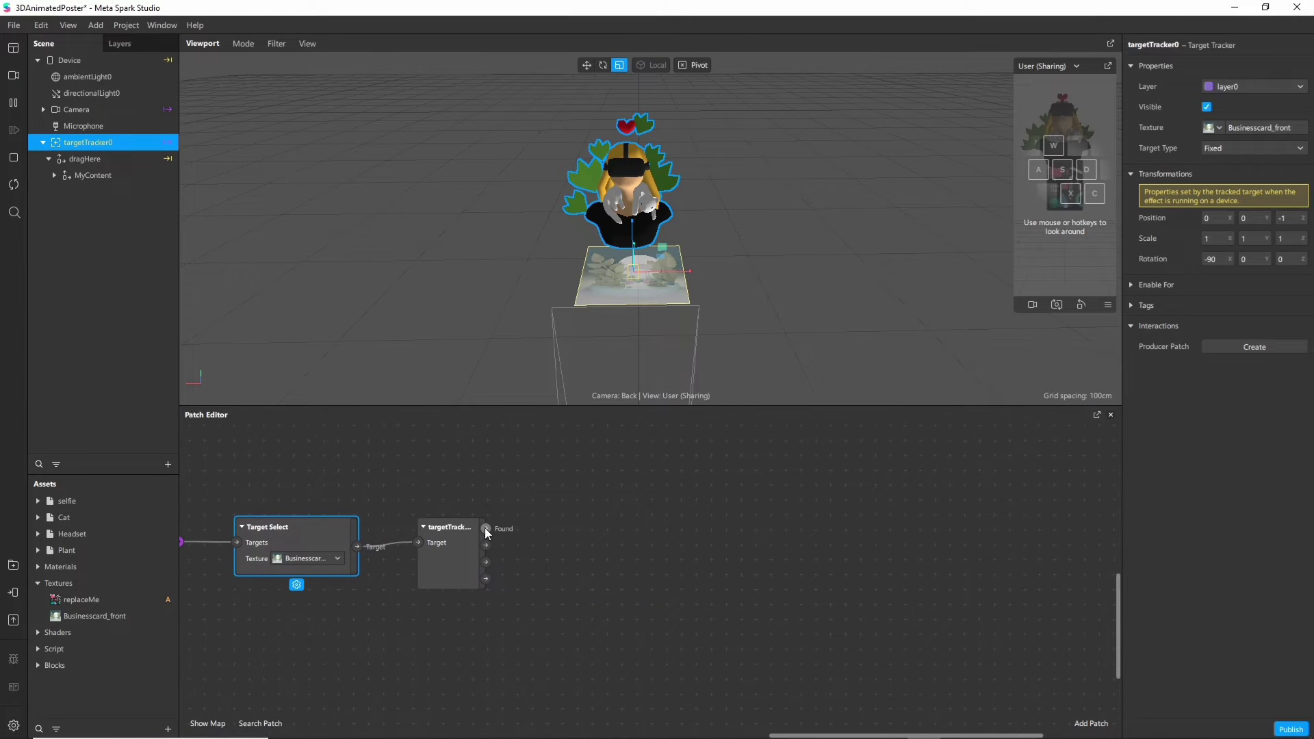
# Step: Add an Animation patch from the tracker's Found output and arrange it
pyautogui.moveTo(494, 527); pyautogui.dragTo(581, 507)
pyautogui.write('anima')
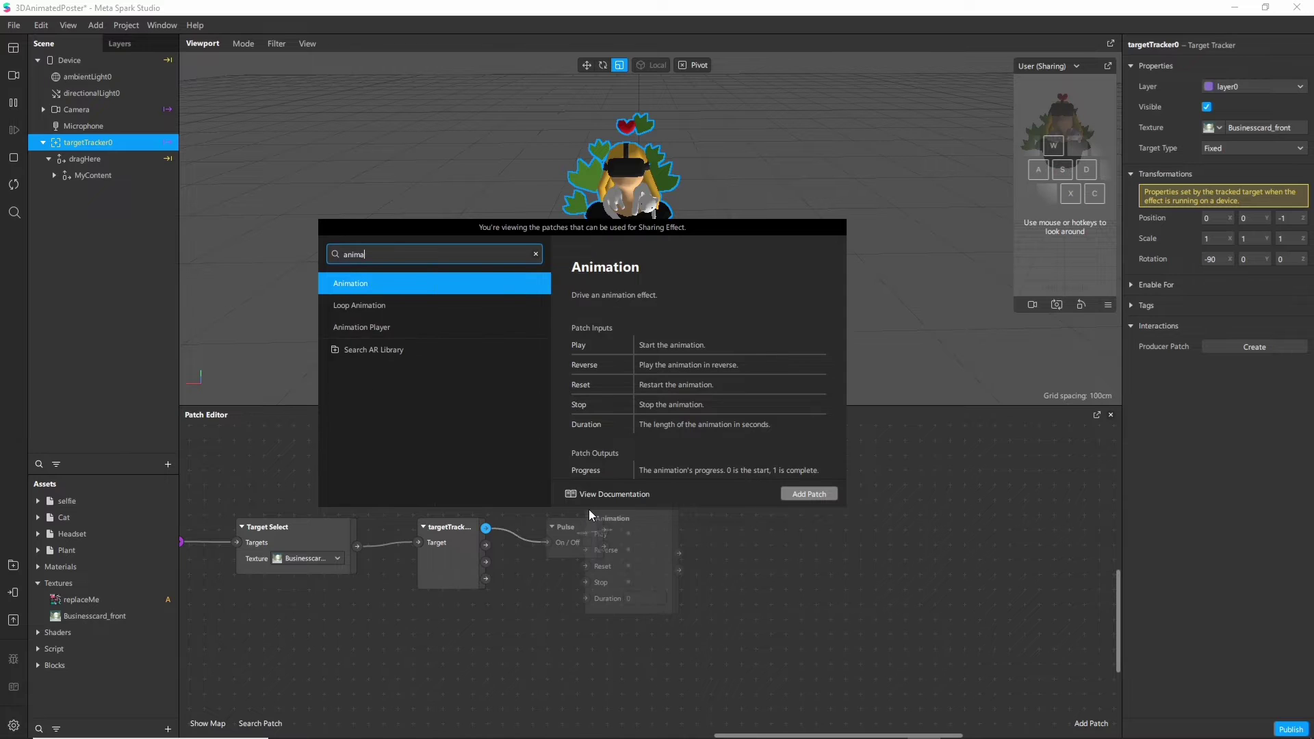
pyautogui.press('Return')
pyautogui.moveTo(619, 527); pyautogui.dragTo(752, 512)
pyautogui.moveTo(458, 527); pyautogui.dragTo(454, 536)
pyautogui.click(740, 508)
pyautogui.moveTo(740, 512); pyautogui.dragTo(709, 512)
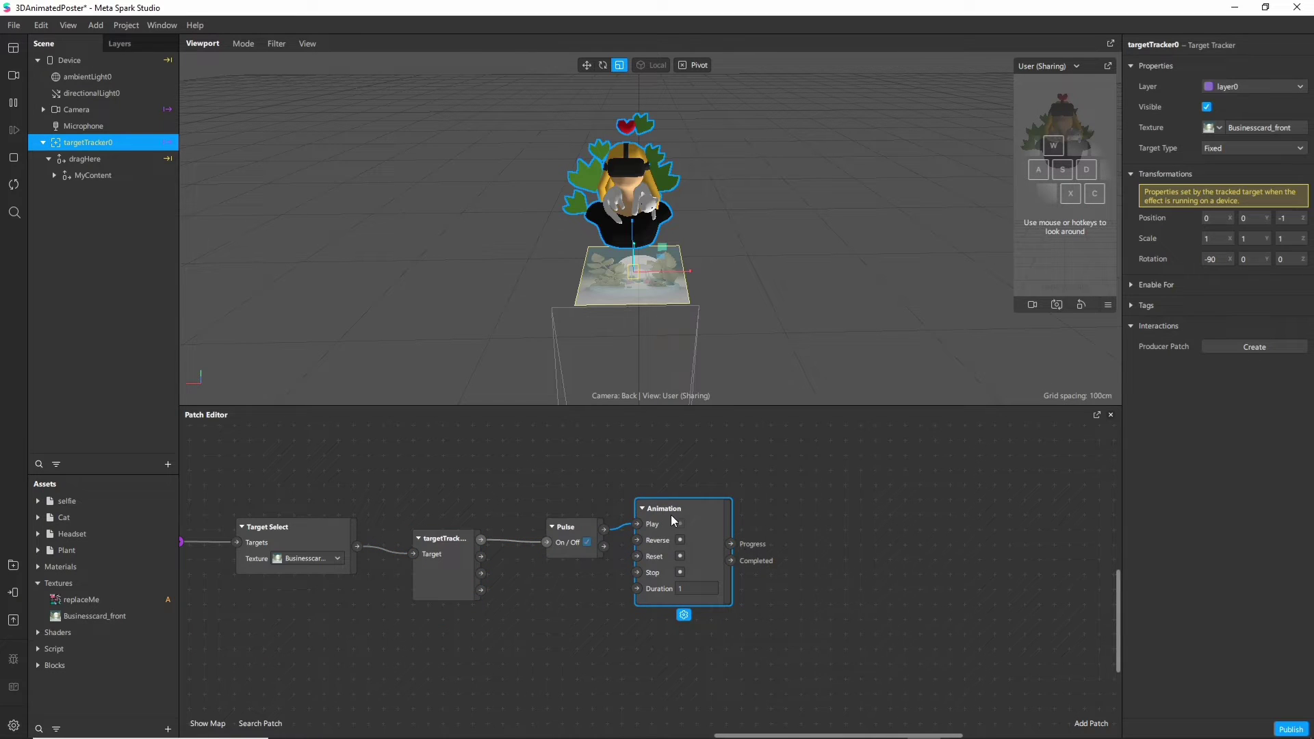
# Step: Add a Transition patch wired to Animation's Progress output
pyautogui.moveTo(731, 543); pyautogui.dragTo(771, 516)
pyautogui.write('tra')
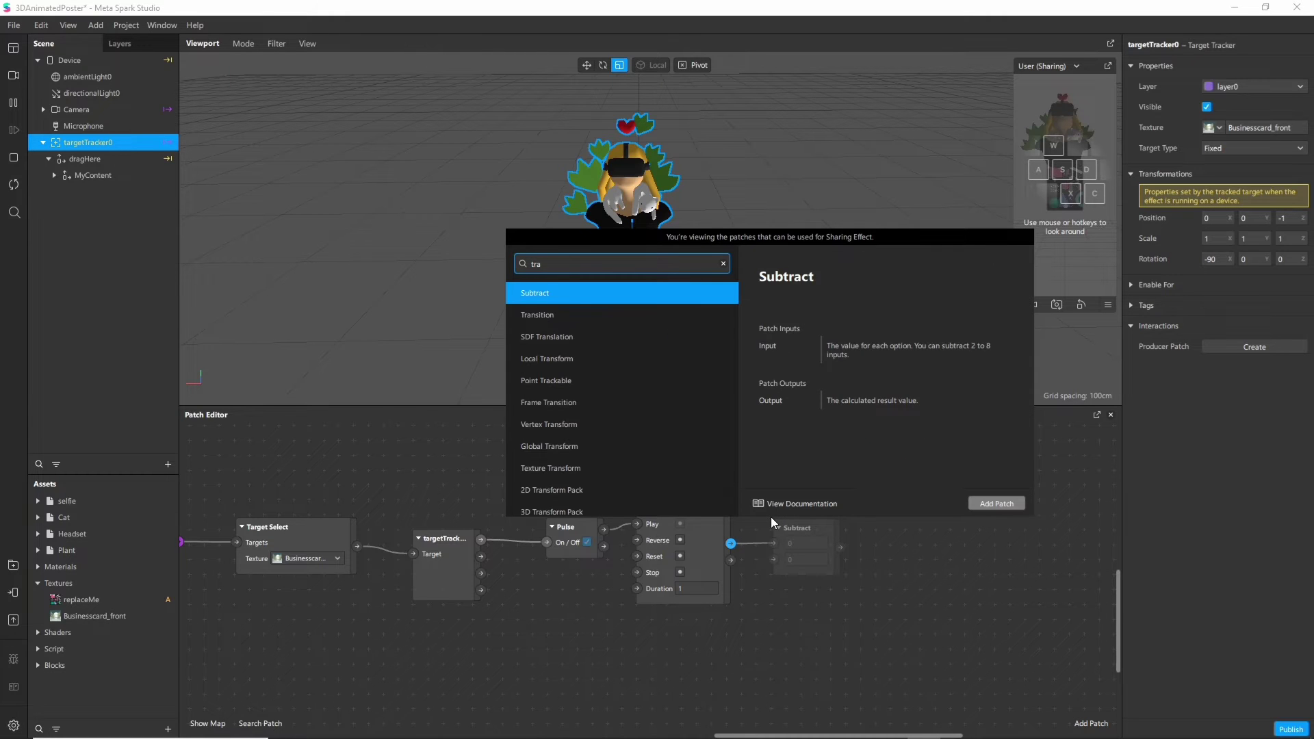
pyautogui.press('Down')
pyautogui.press('Return')
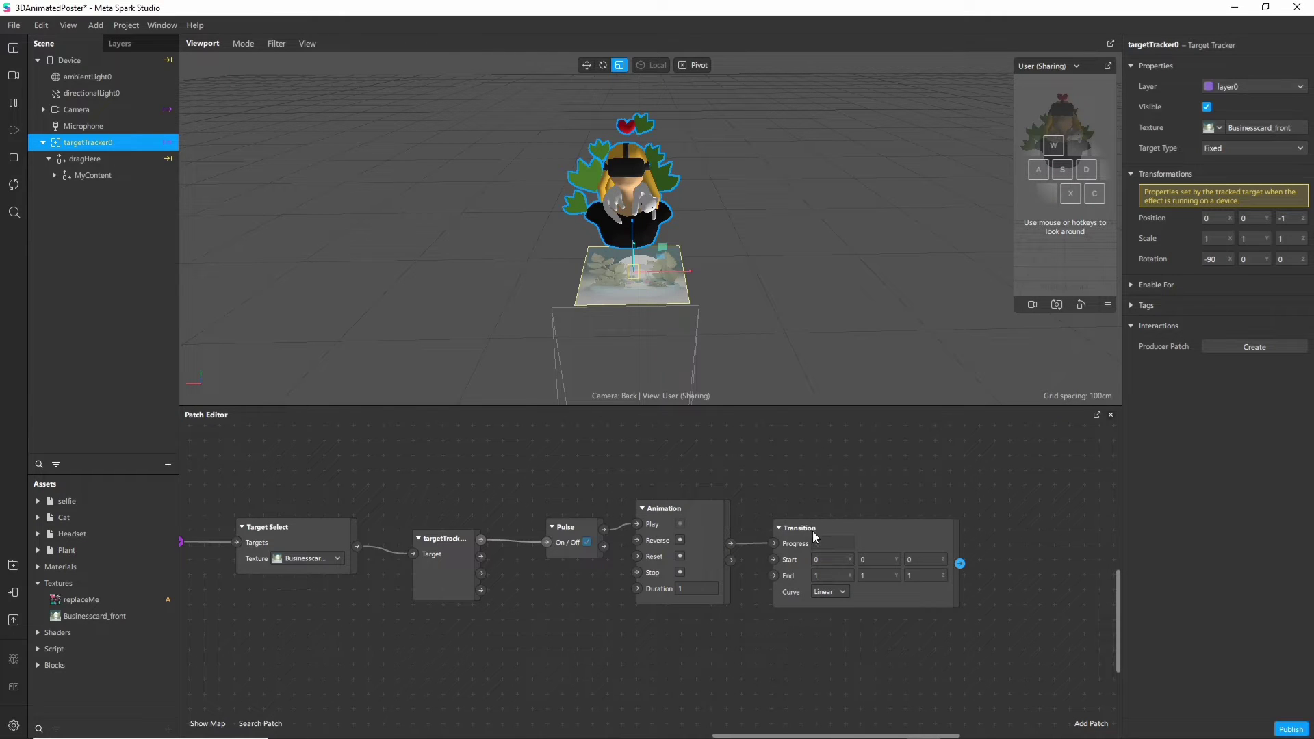
pyautogui.moveTo(813, 538); pyautogui.dragTo(586, 489)
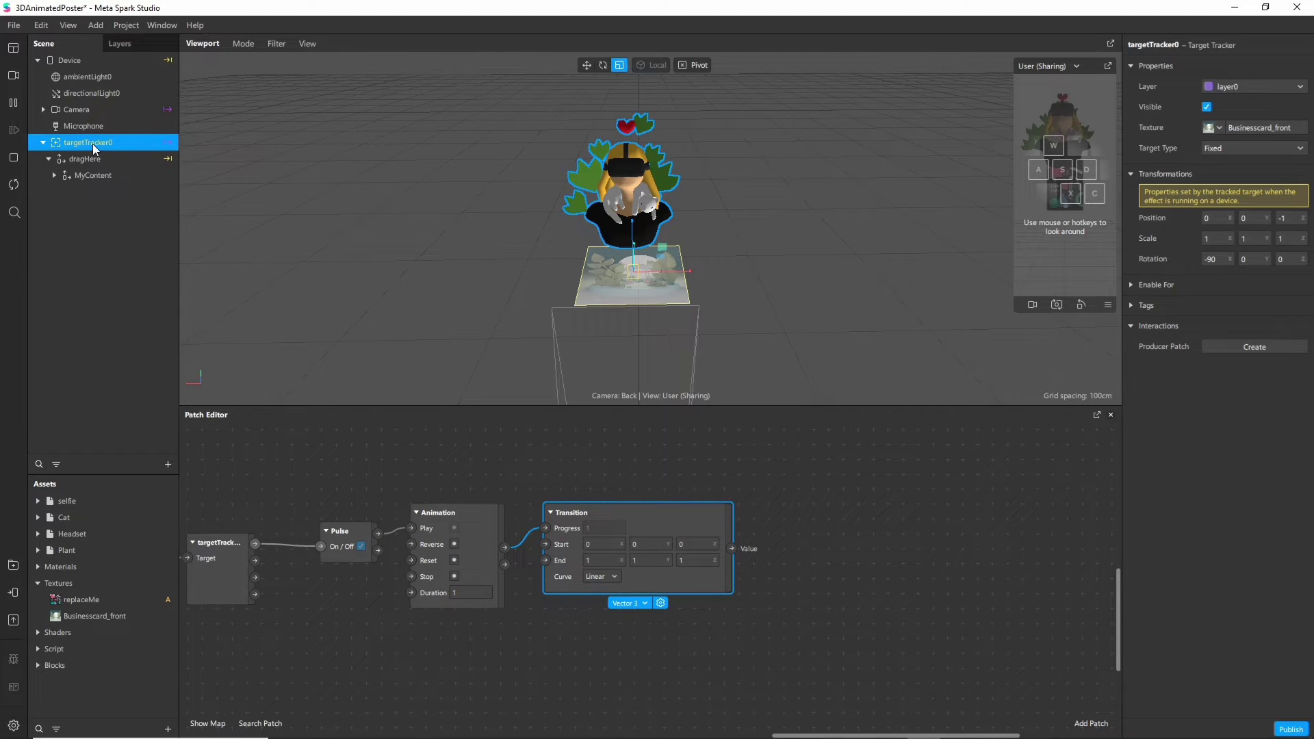
# Step: Set MyContent's scale to 2 on every axis
pyautogui.click(103, 163)
pyautogui.click(111, 181)
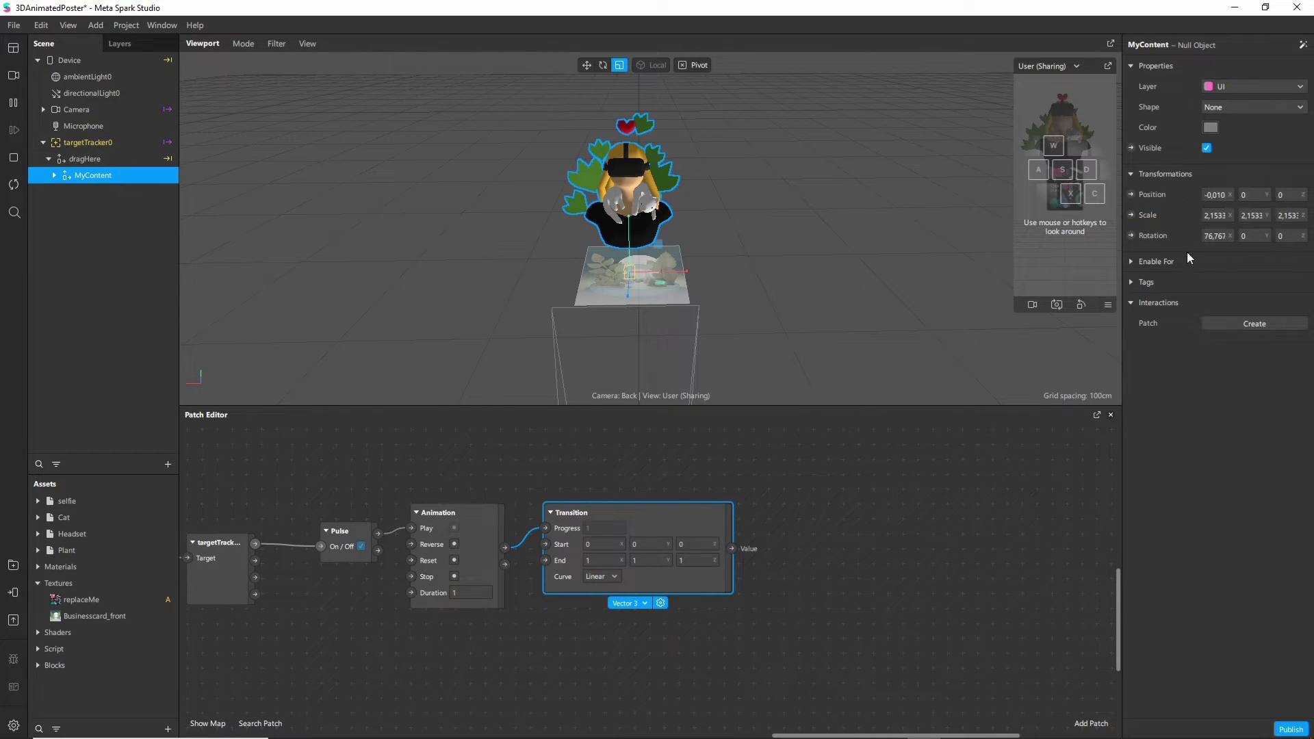
pyautogui.click(97, 162)
pyautogui.click(102, 176)
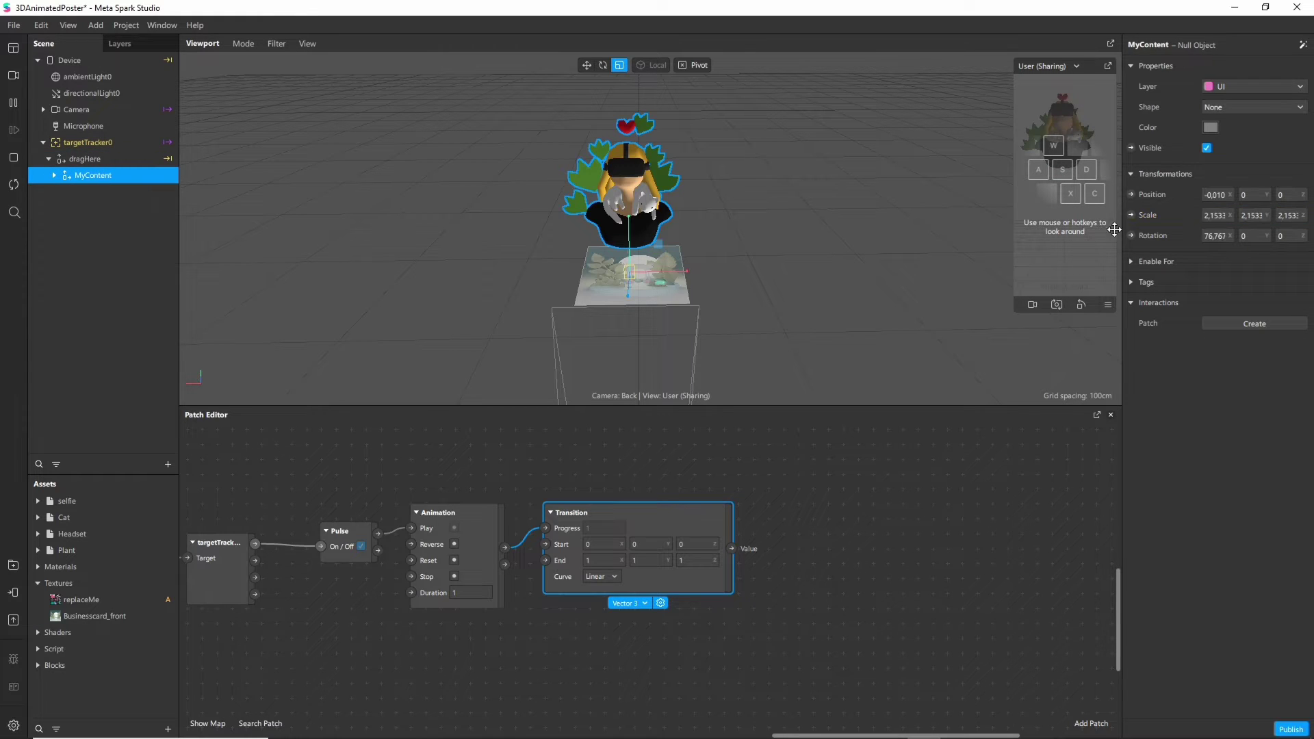
pyautogui.click(1212, 215)
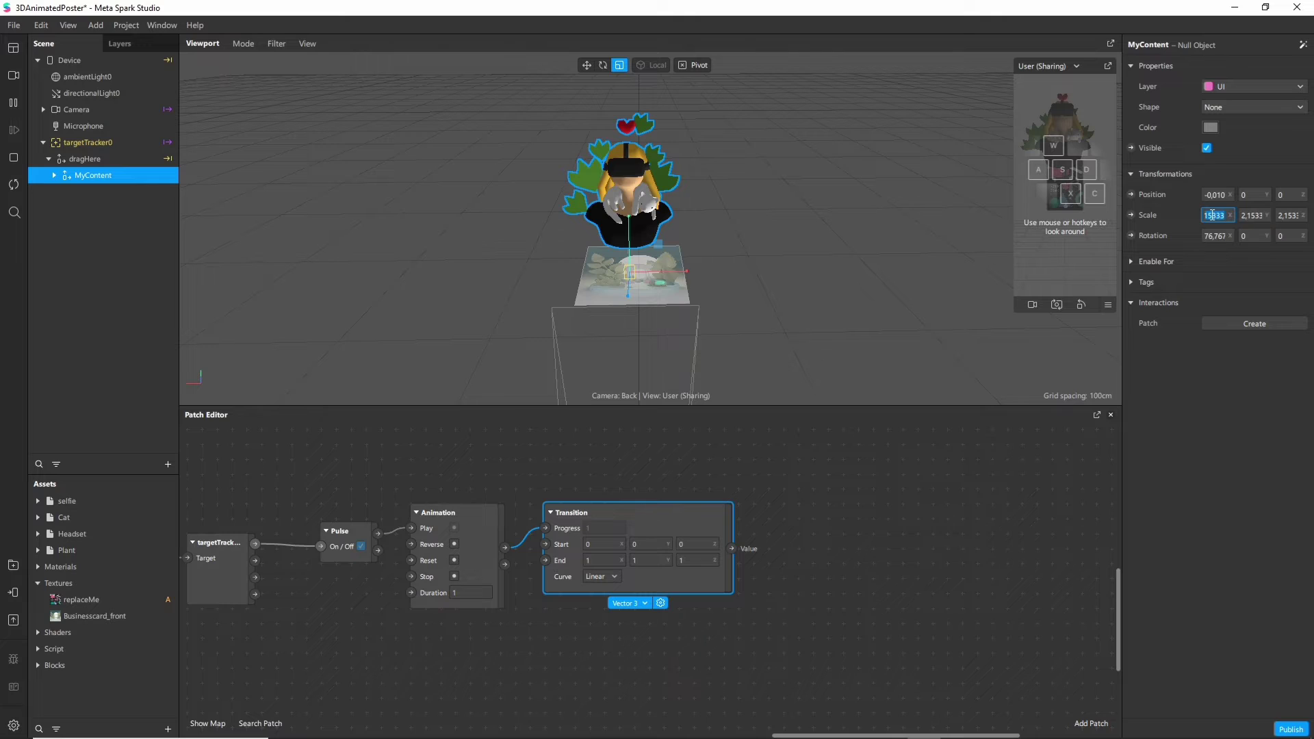
pyautogui.write('2')
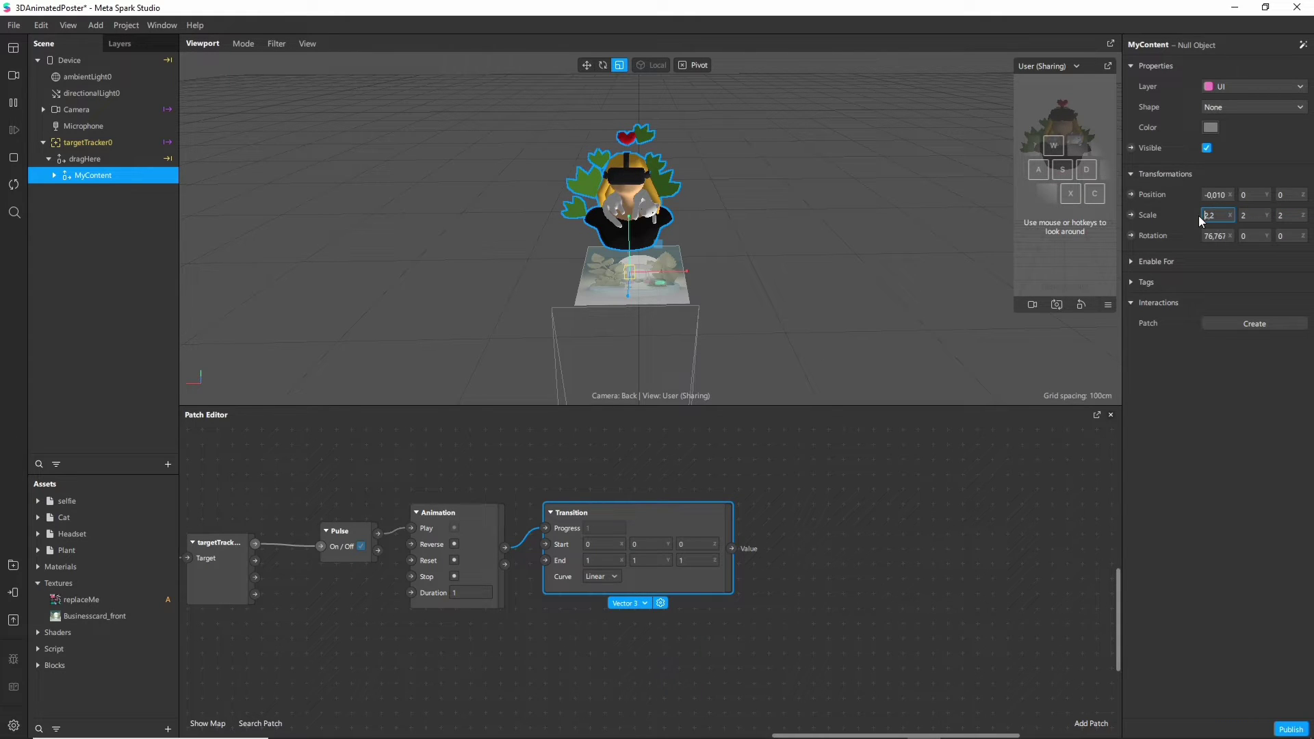
pyautogui.press('Escape')
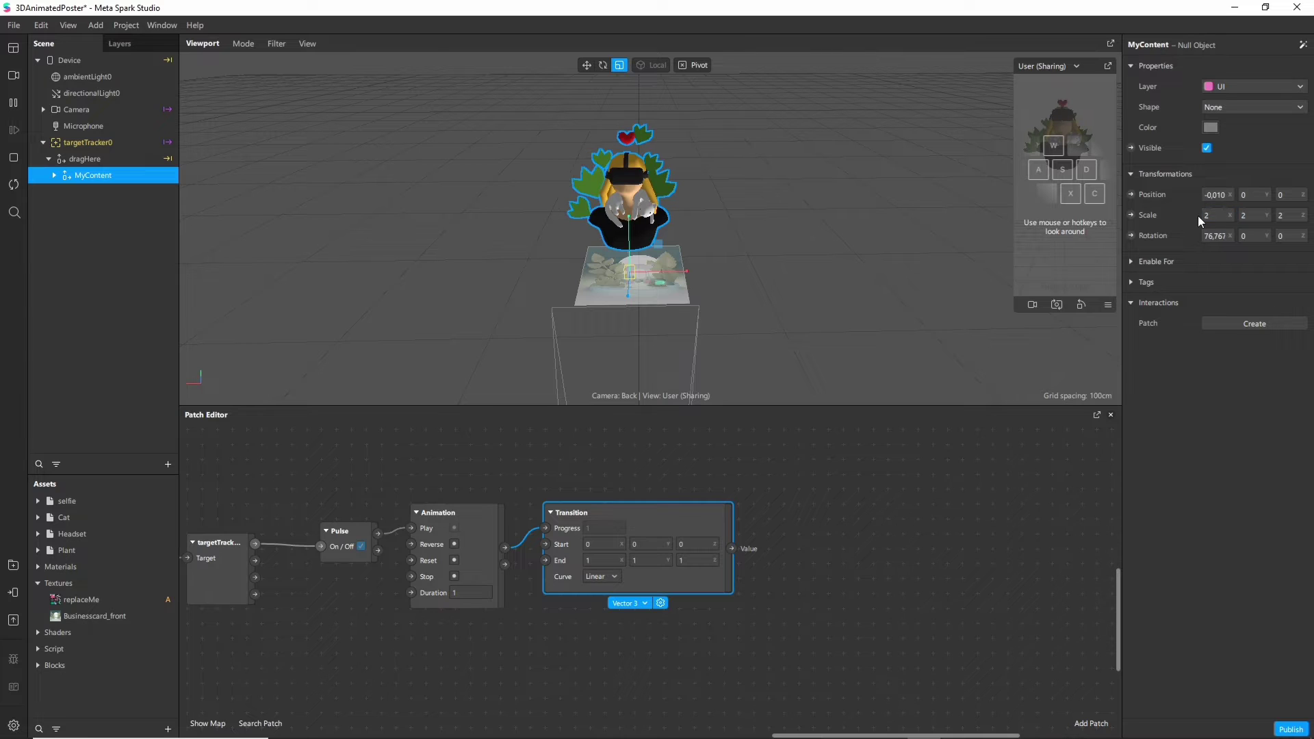
# Step: Set the Transition patch's End values to 2, 2, 2
pyautogui.click(890, 509)
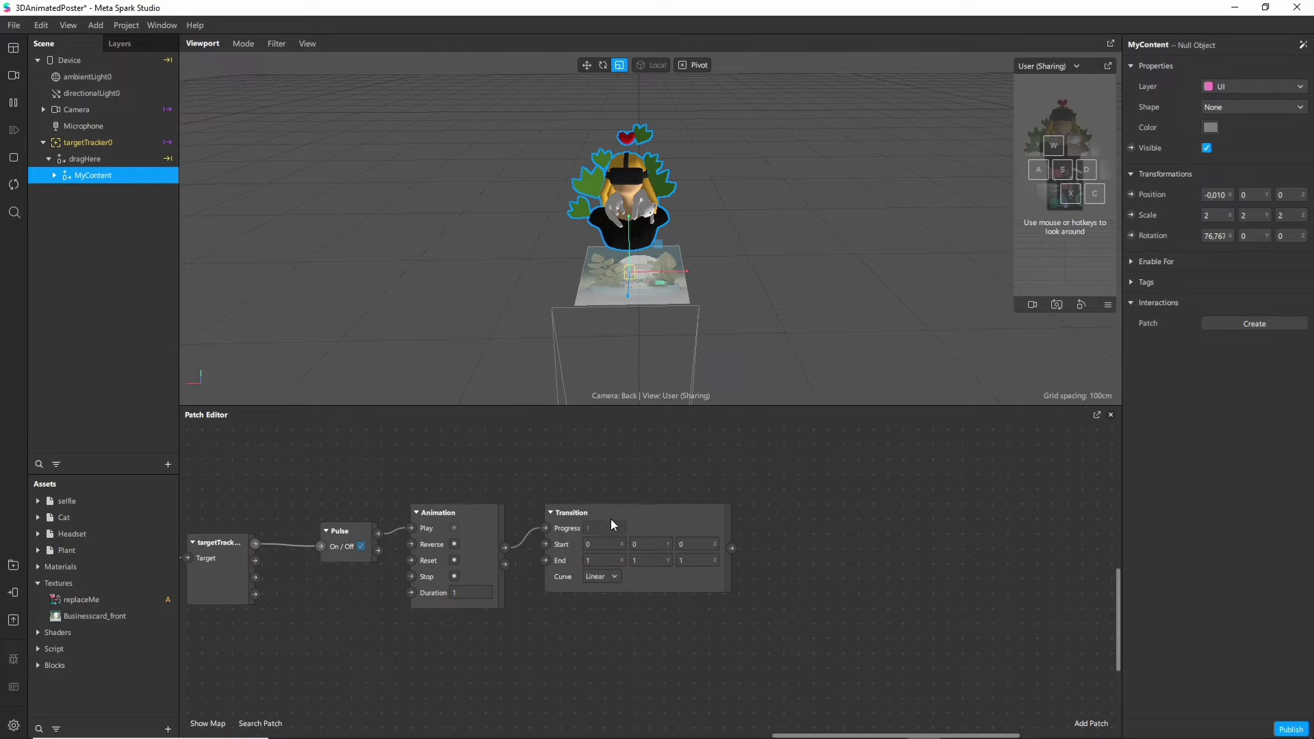
pyautogui.click(602, 555)
pyautogui.click(604, 557)
pyautogui.write('2')
pyautogui.press('Tab')
pyautogui.write('2')
pyautogui.press('Tab')
pyautogui.write('2')
pyautogui.press('Return')
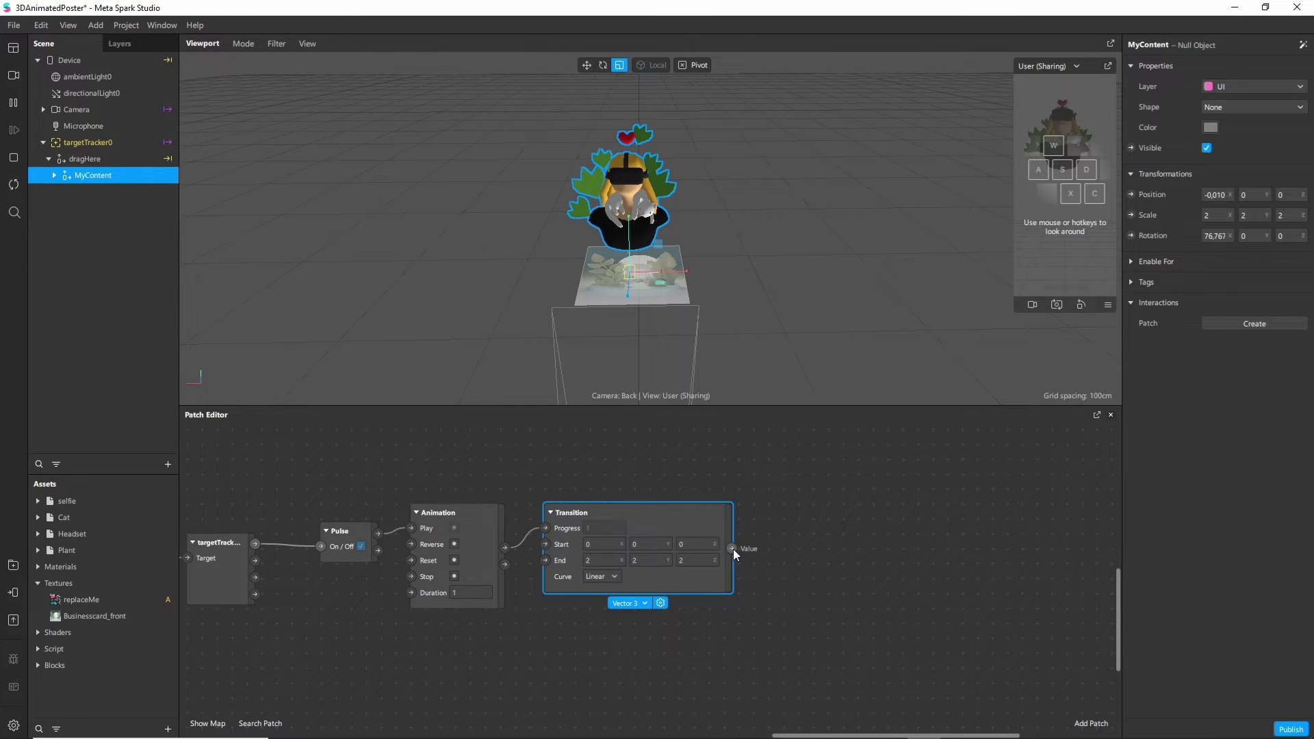
# Step: Create a MyContent 3D Scale patch and wire the Transition value into it
pyautogui.click(1131, 215)
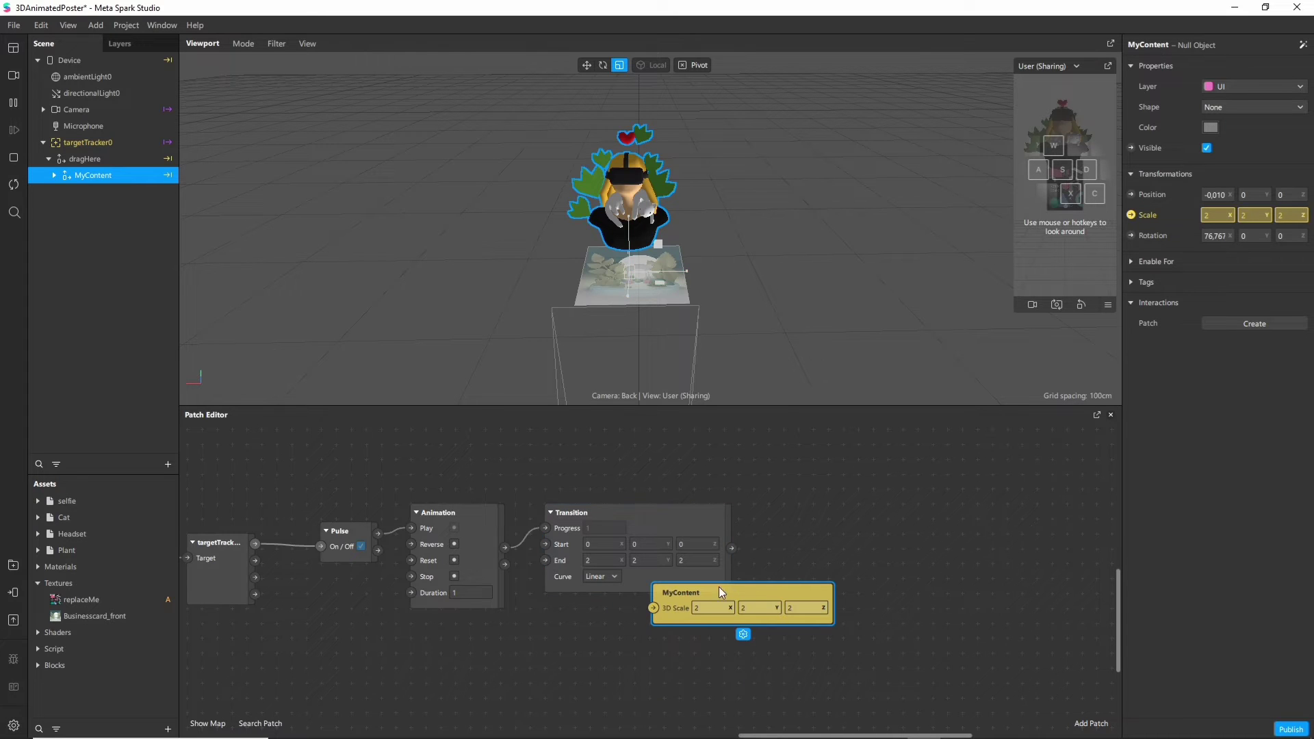
pyautogui.moveTo(709, 587); pyautogui.dragTo(840, 522)
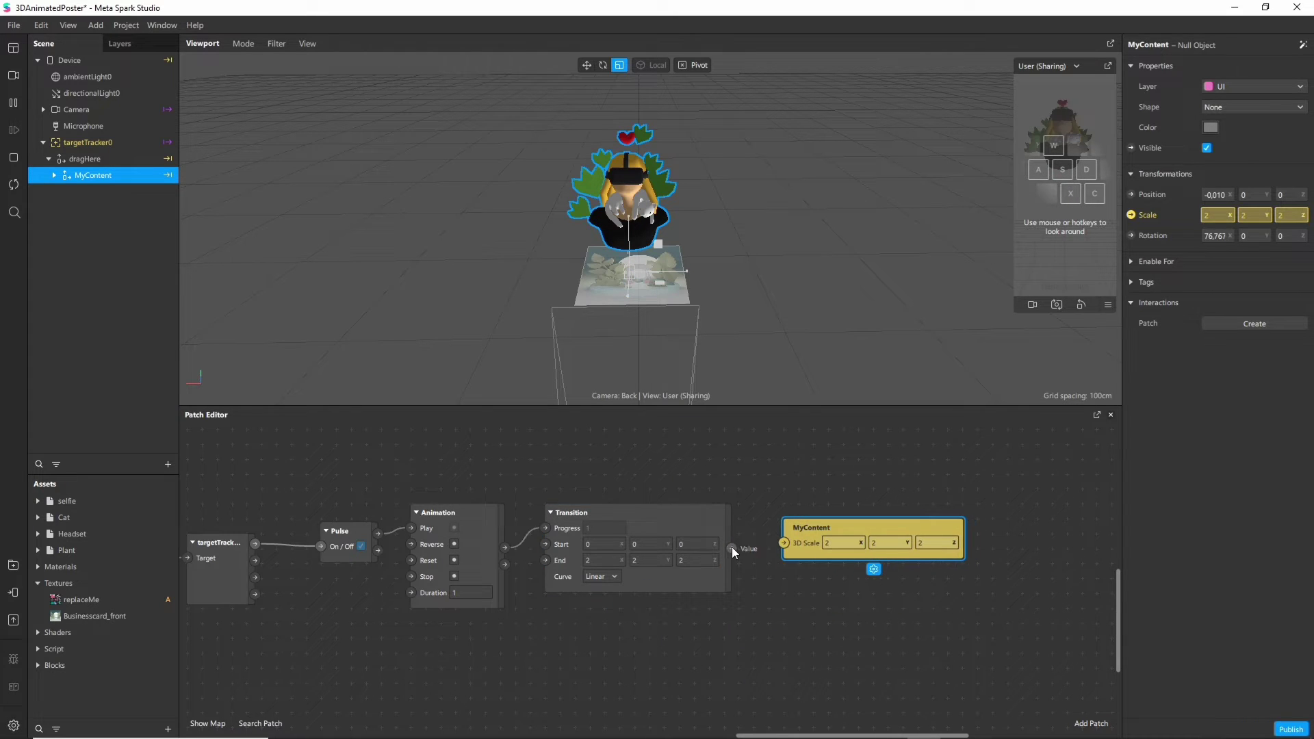
pyautogui.moveTo(733, 548); pyautogui.dragTo(823, 537)
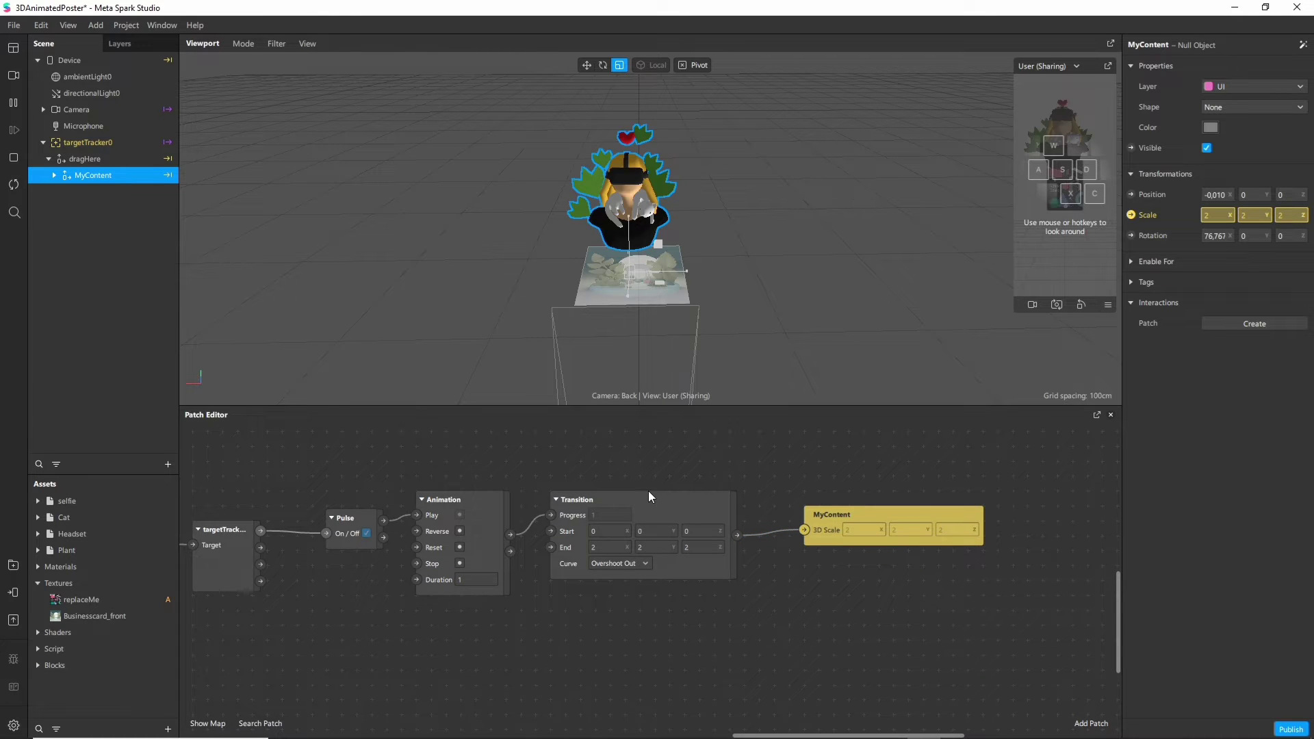
# Step: Set the animation's duration to 1.5 seconds
pyautogui.click(651, 503)
pyautogui.click(479, 580)
pyautogui.write(',5')
pyautogui.press('Return')
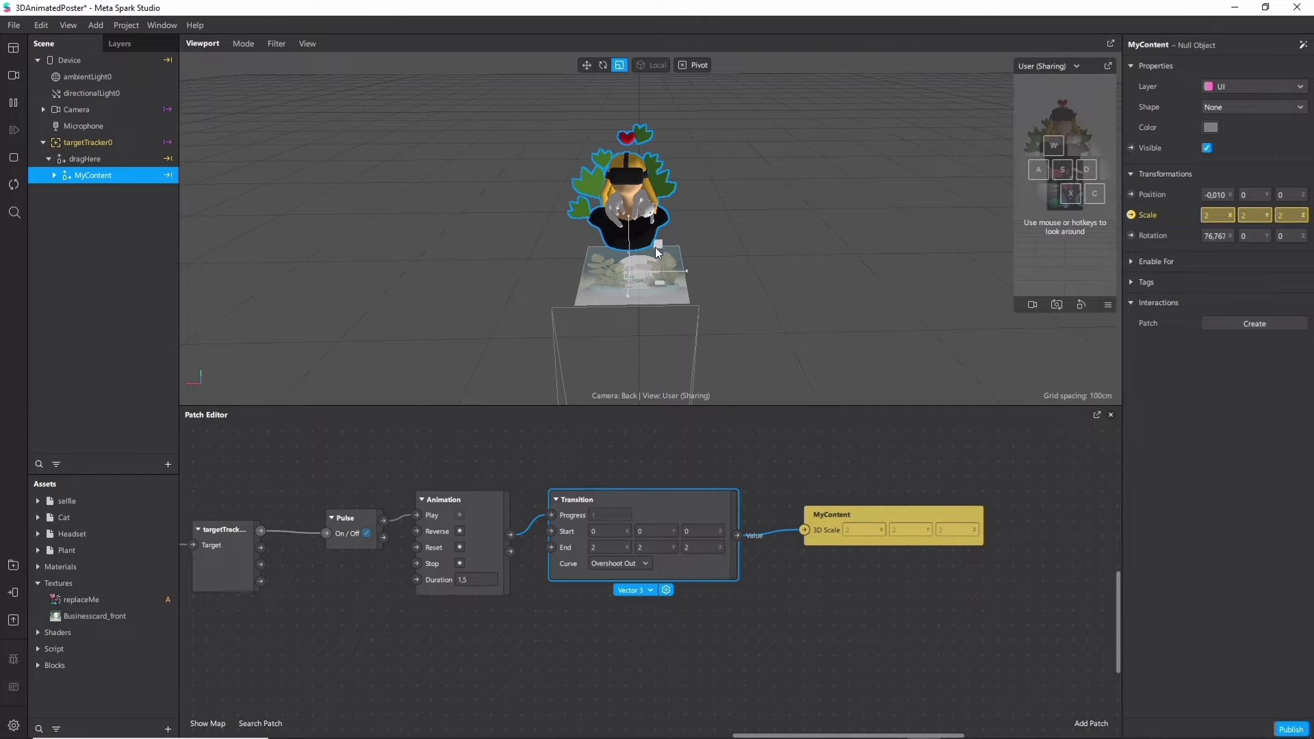
pyautogui.click(627, 174)
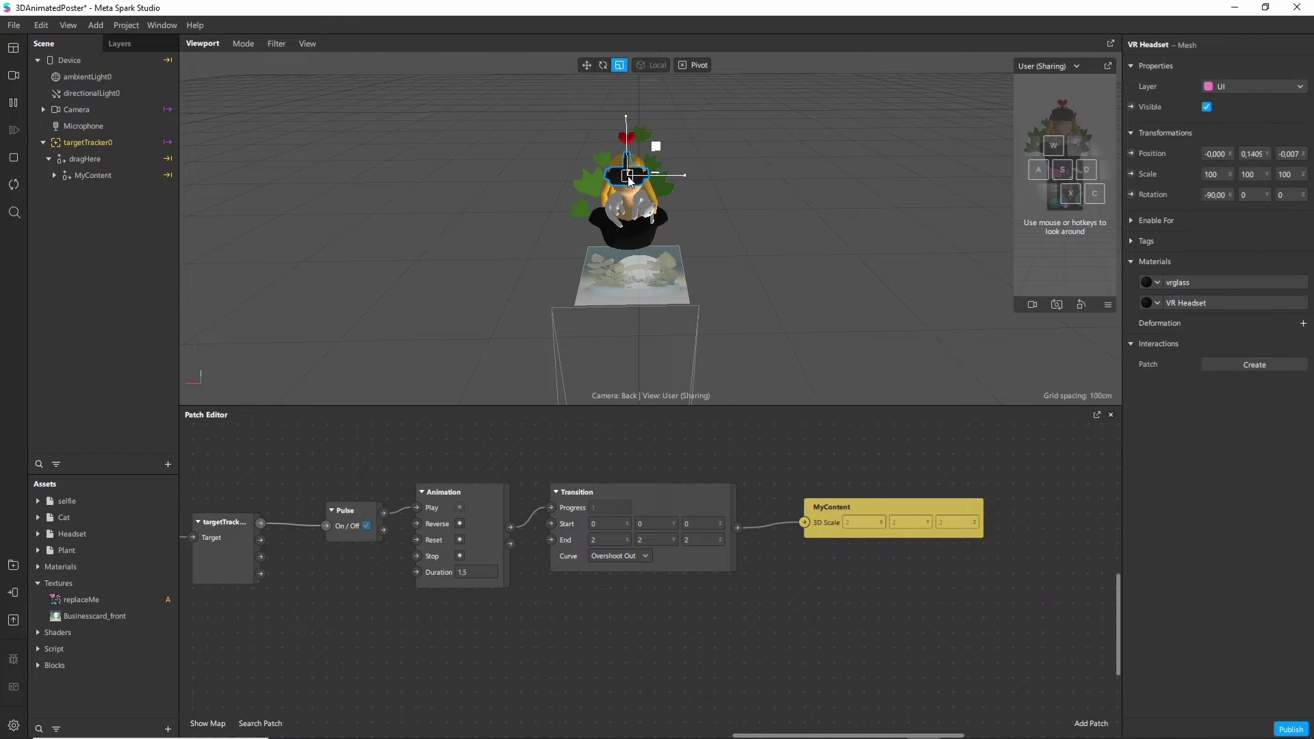
# Step: Add a Screen Tap patch from the 'tap' search and place it below the tracker node
pyautogui.click(649, 217)
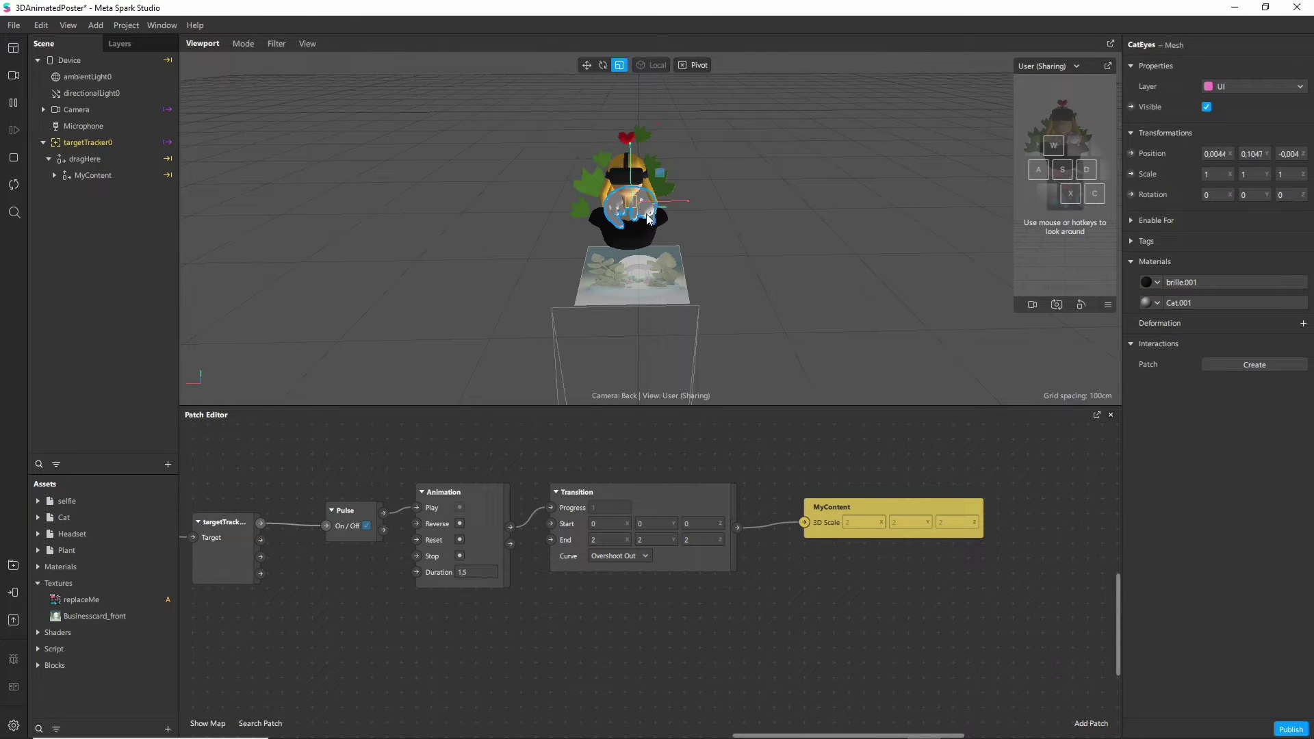
pyautogui.click(774, 183)
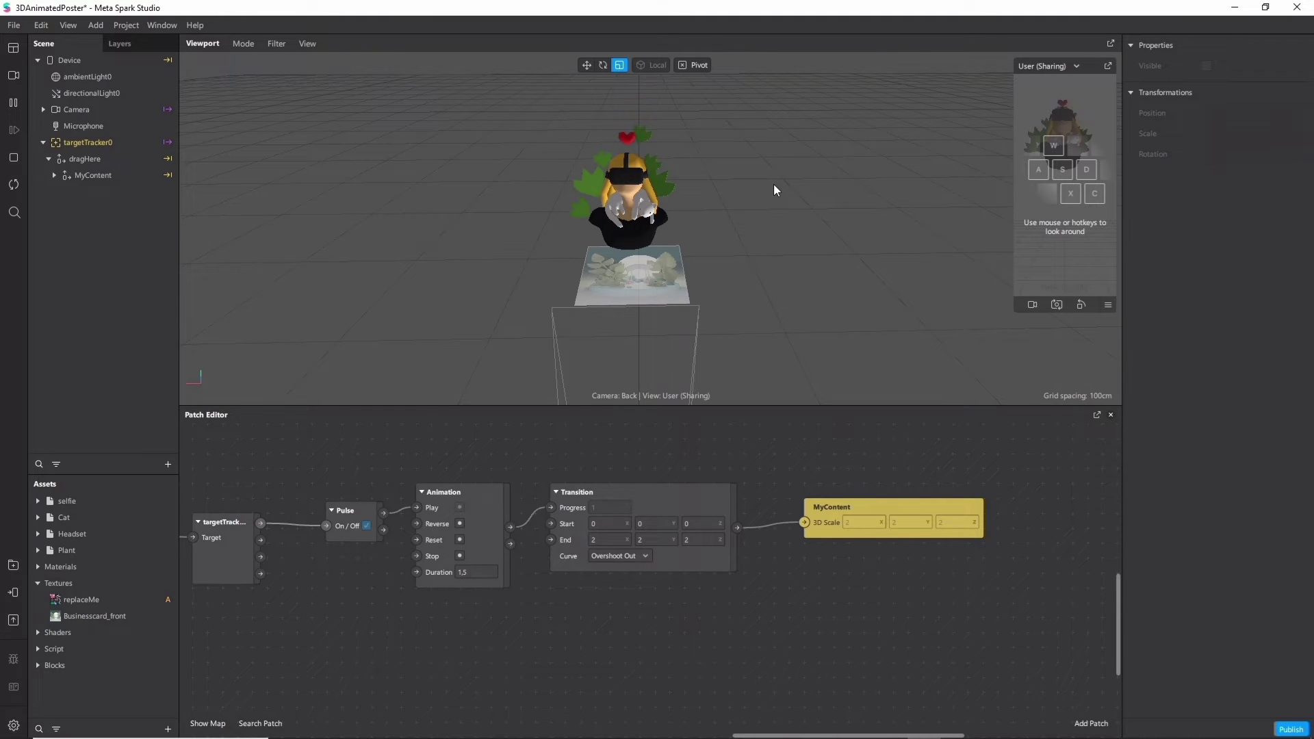
pyautogui.hscroll(-5, 357, 650)
pyautogui.scroll(-1, 357, 650)
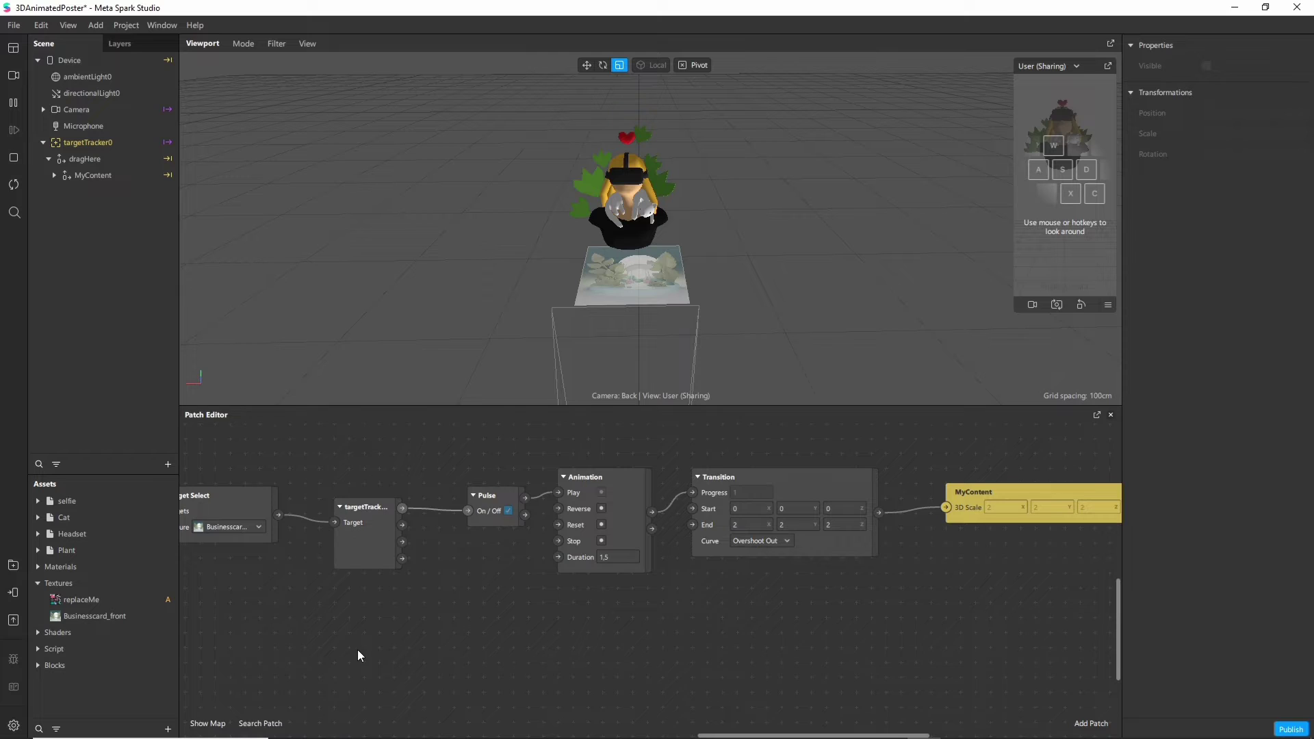
pyautogui.rightClick(404, 589)
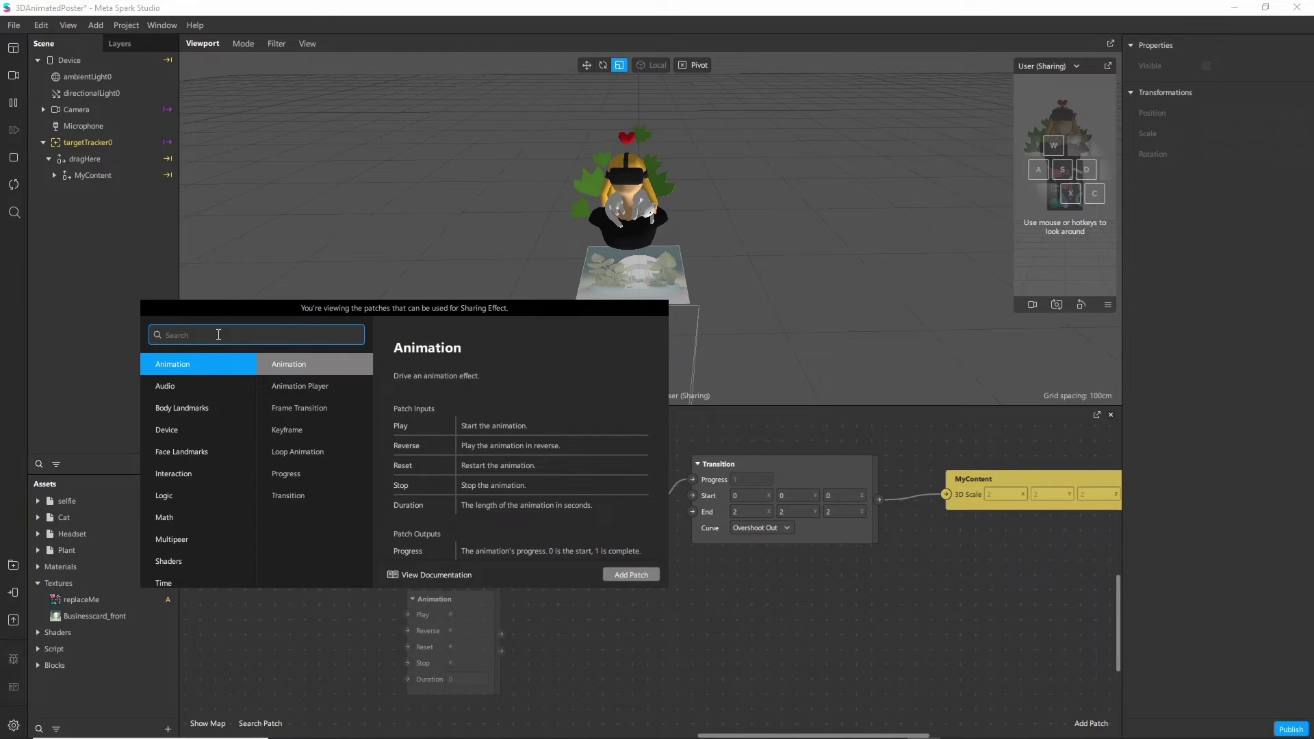
pyautogui.write('tap')
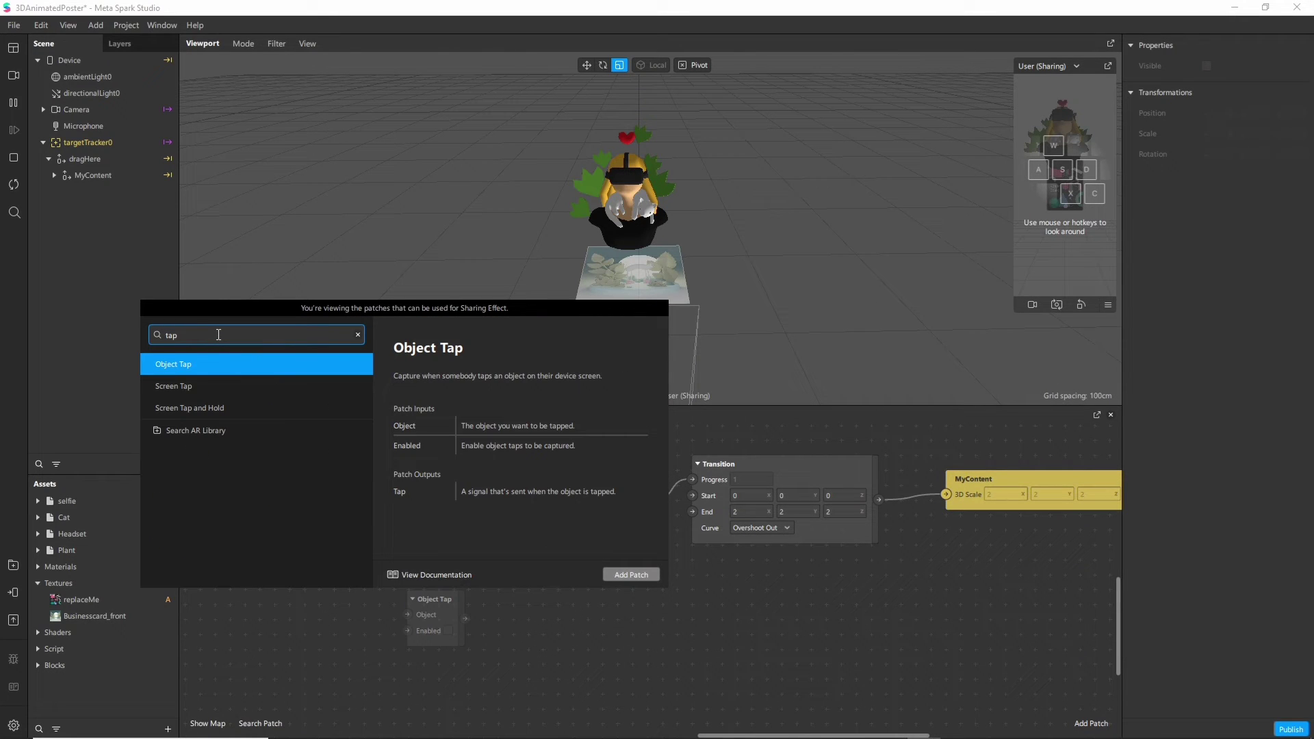
pyautogui.press('Down')
pyautogui.press('Return')
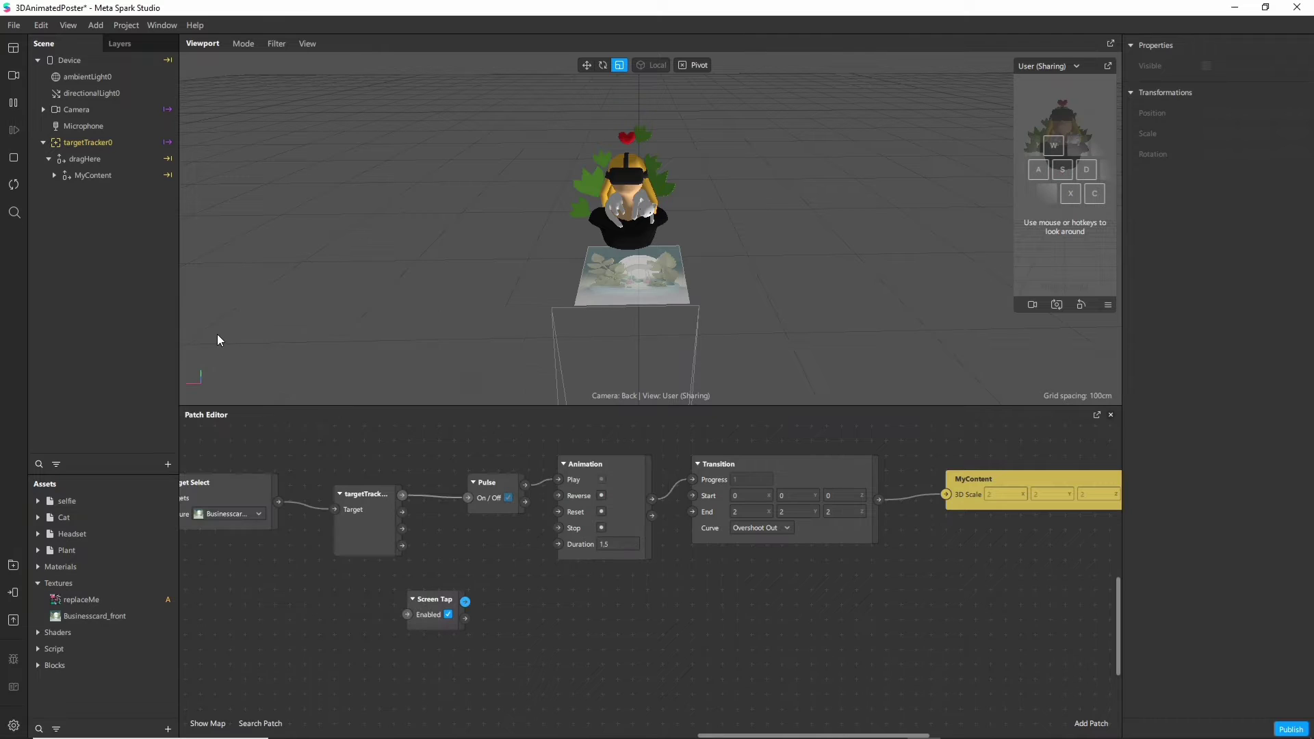
pyautogui.moveTo(410, 598)
pyautogui.mouseDown()
pyautogui.moveTo(286, 609)
pyautogui.moveTo(424, 616)
pyautogui.mouseUp()
# Step: Expand MyContent to reveal its Cat, Headset and Plant children, and select the Plant
pyautogui.press('Escape')
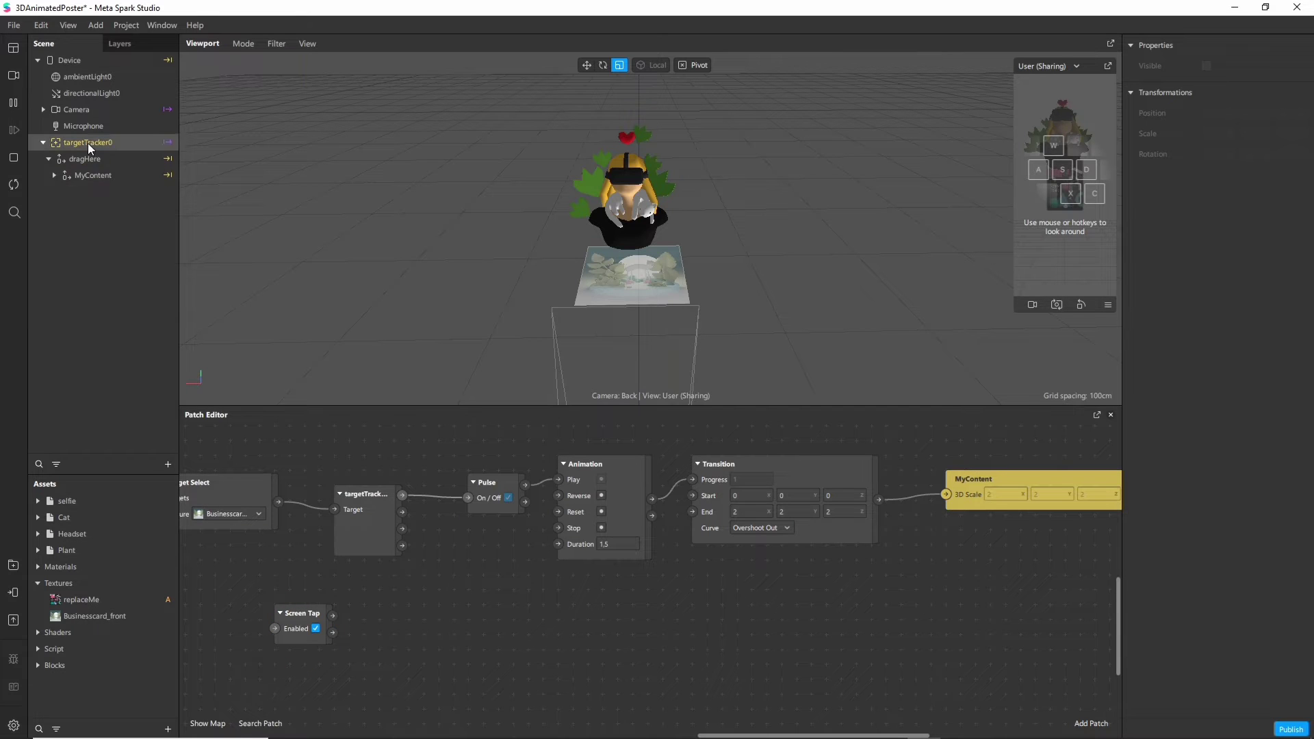
pyautogui.click(50, 176)
pyautogui.click(52, 176)
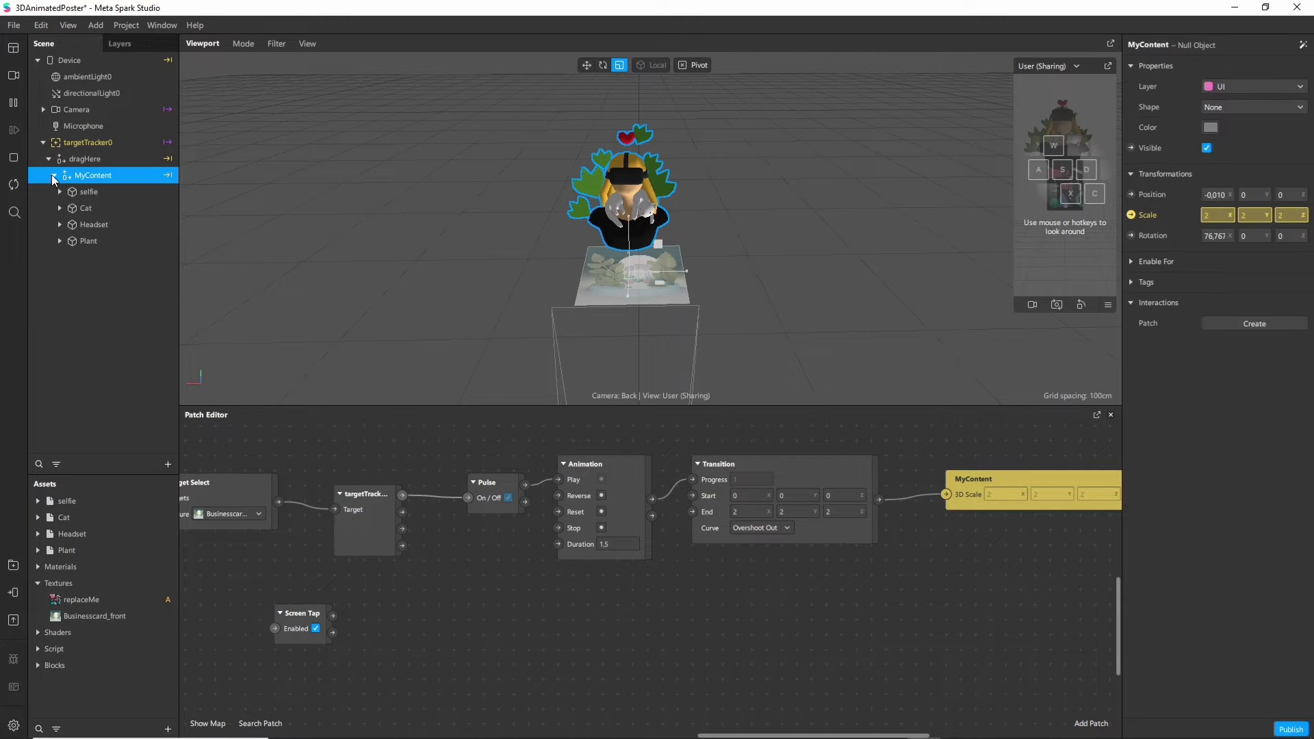
pyautogui.click(106, 208)
pyautogui.keyDown('shift'); pyautogui.click(109, 240); pyautogui.keyUp('shift')
pyautogui.click(110, 241)
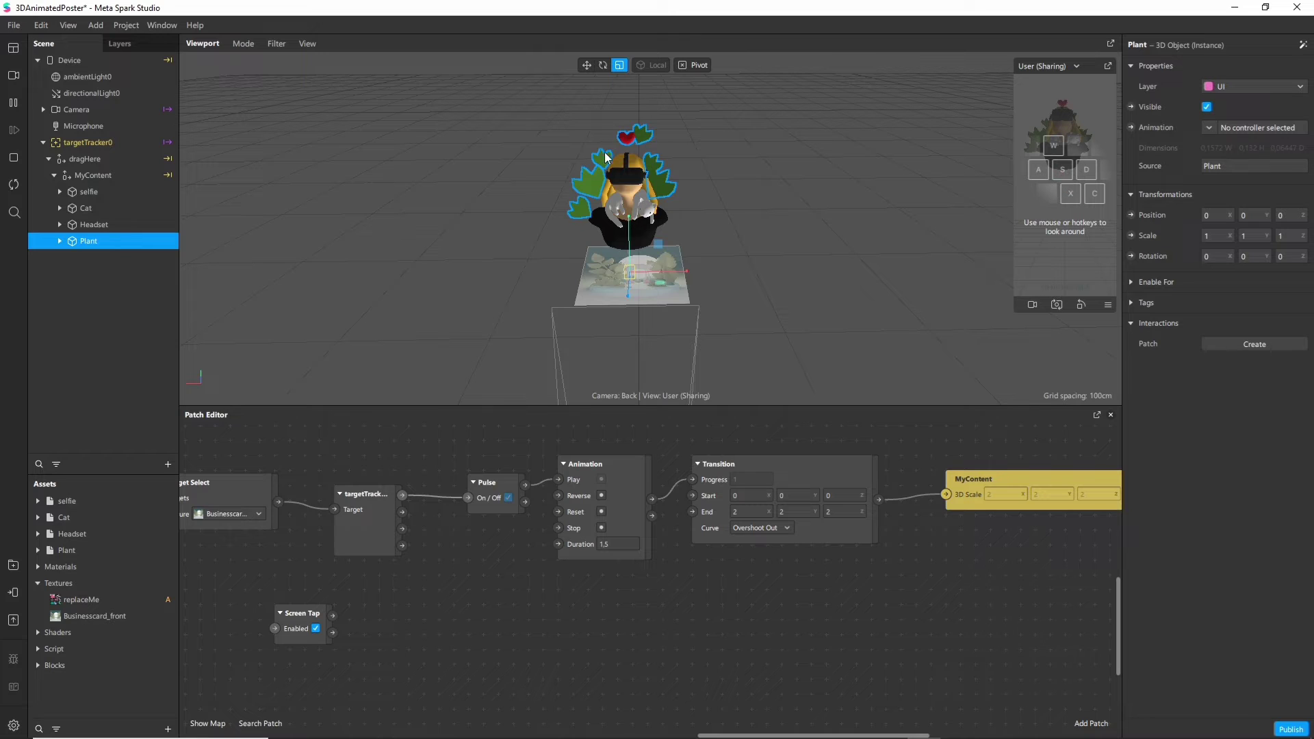
# Step: Try rotating the Plant, undo the rotation, and switch over to Blender
pyautogui.click(603, 65)
pyautogui.moveTo(652, 263)
pyautogui.mouseDown()
pyautogui.moveTo(567, 261)
pyautogui.moveTo(716, 297)
pyautogui.moveTo(669, 269)
pyautogui.moveTo(673, 240)
pyautogui.moveTo(564, 247)
pyautogui.moveTo(638, 243)
pyautogui.mouseUp()
pyautogui.hotkey('ctrl', 'z')
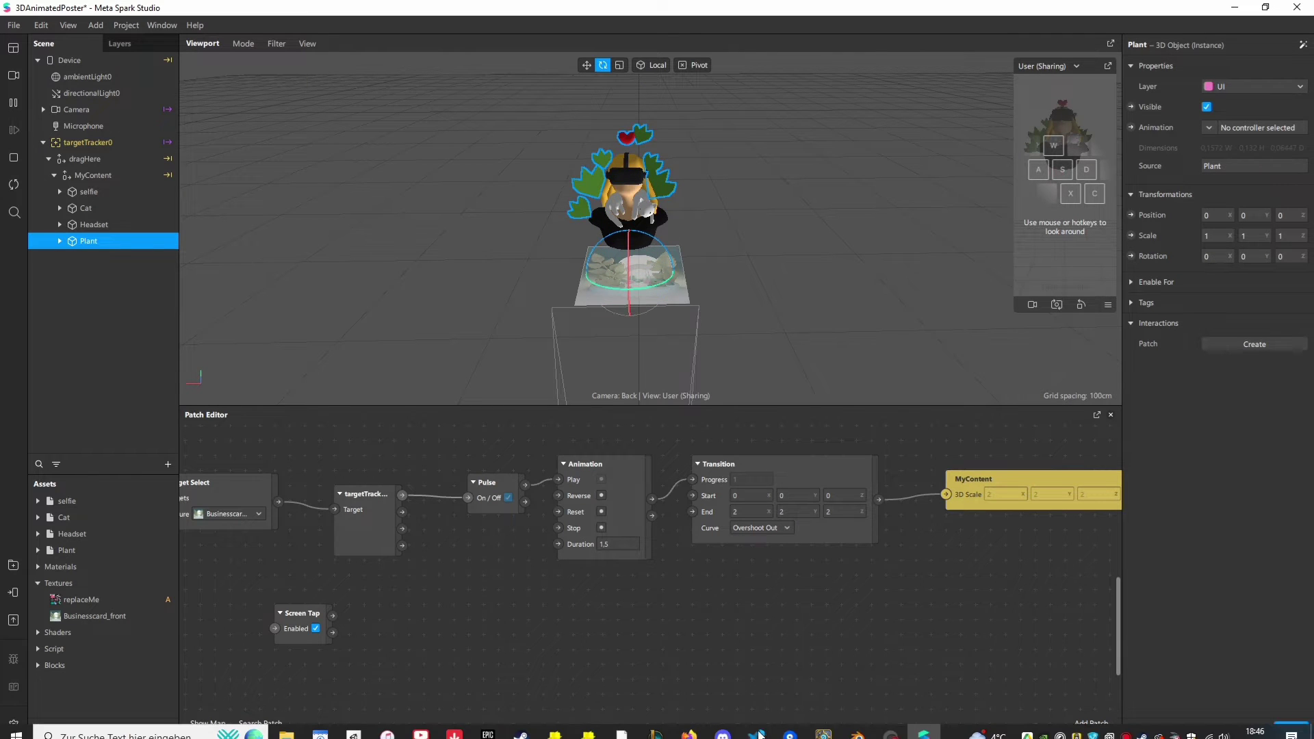
pyautogui.click(858, 727)
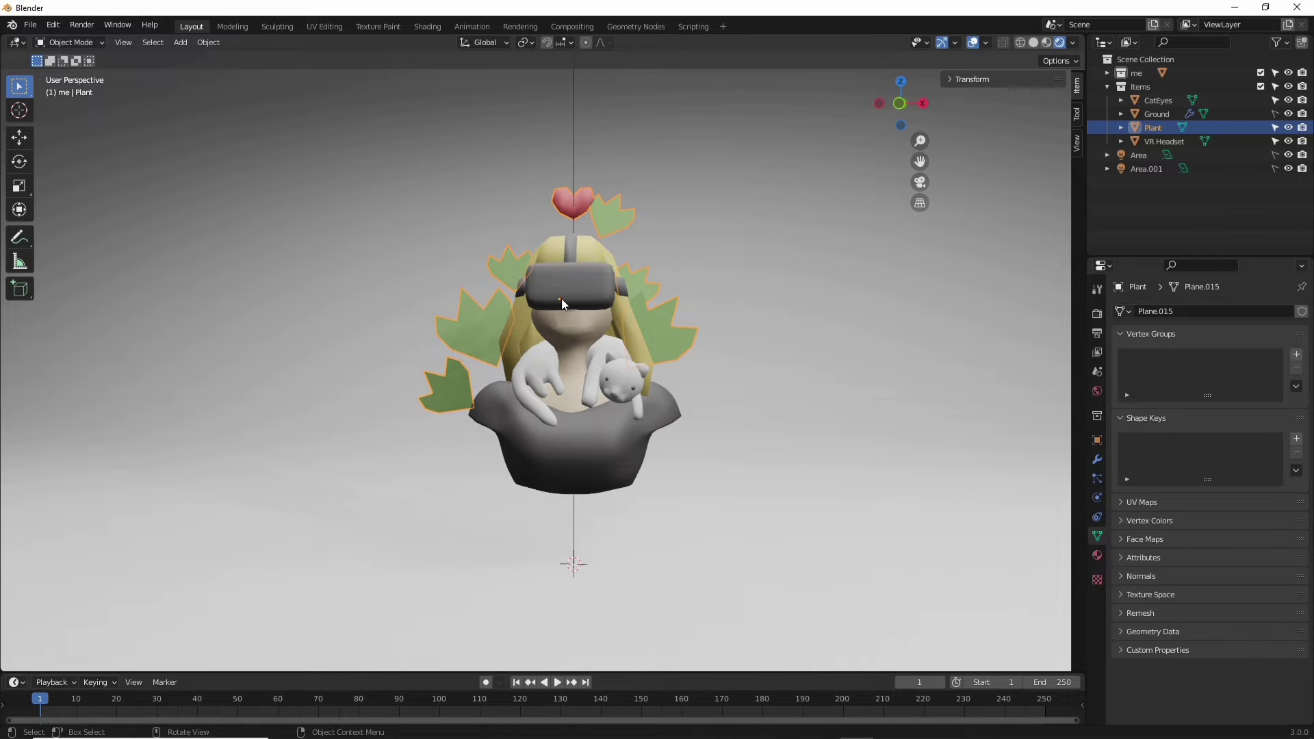
# Step: Set CatEyes' Location X, Y and Z to 0 in the Item tab's Transform panel
pyautogui.click(630, 380)
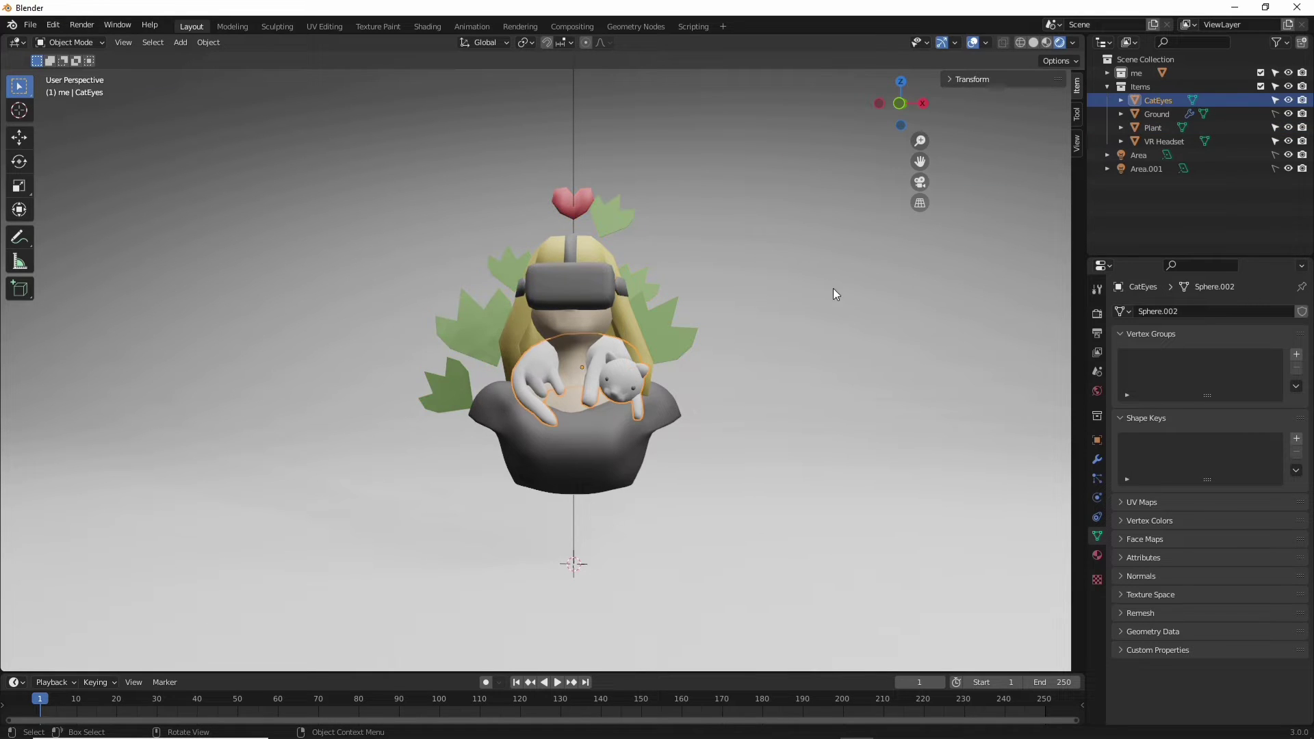
pyautogui.click(1076, 142)
pyautogui.click(1078, 85)
pyautogui.click(949, 80)
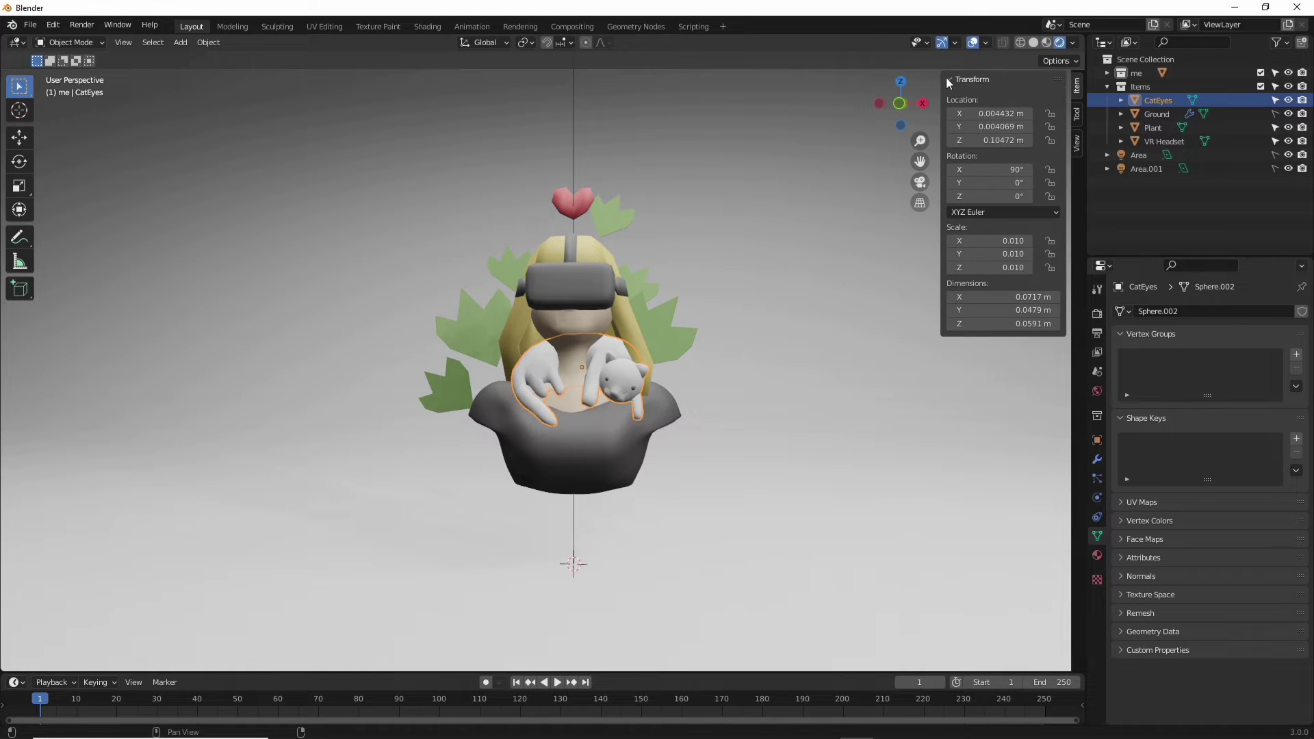
pyautogui.click(990, 114)
pyautogui.write('0')
pyautogui.press('Tab')
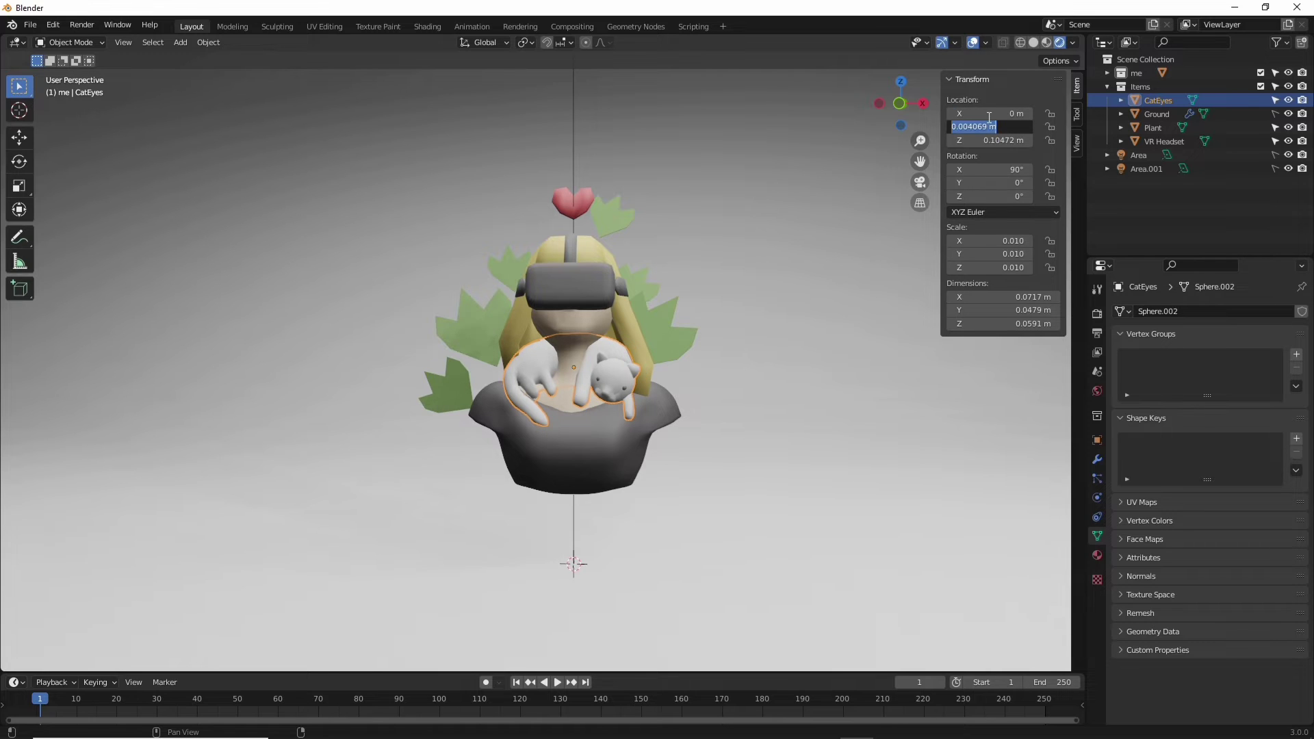
pyautogui.write('0')
pyautogui.press('Tab')
pyautogui.write('0')
pyautogui.press('Return')
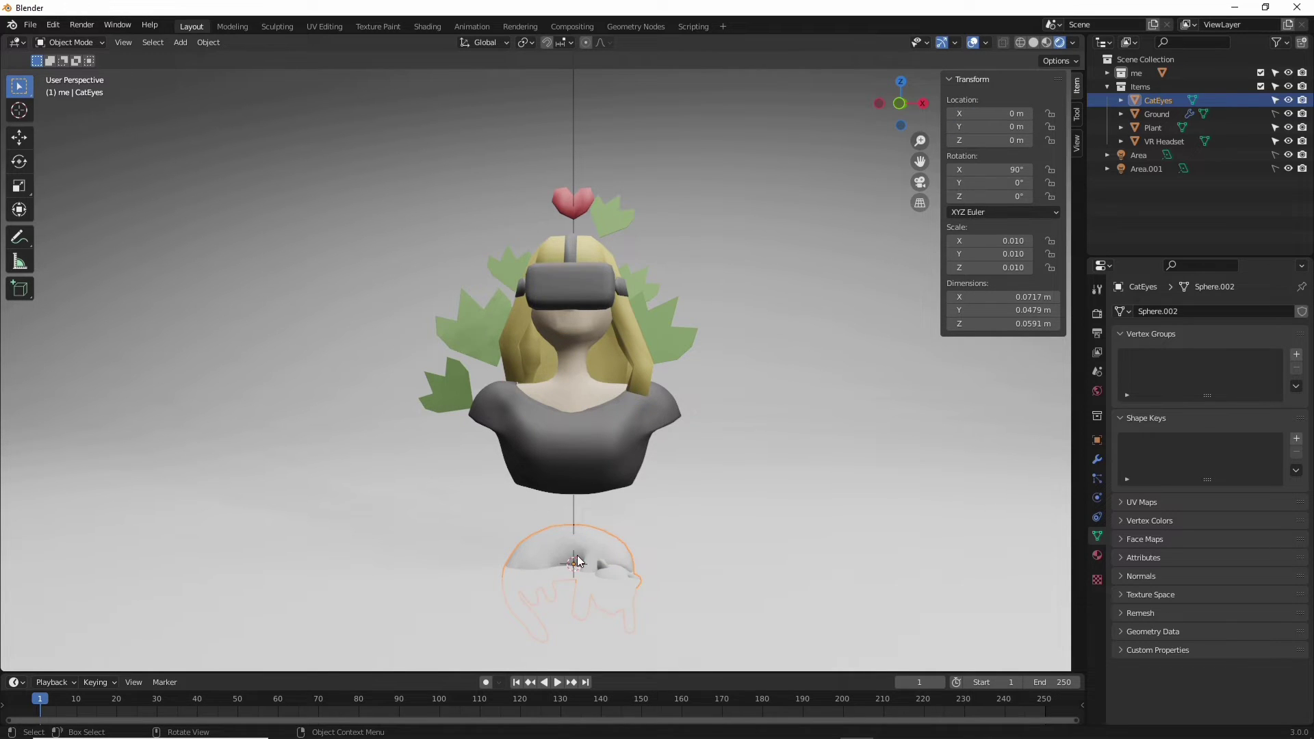
pyautogui.moveTo(712, 733)
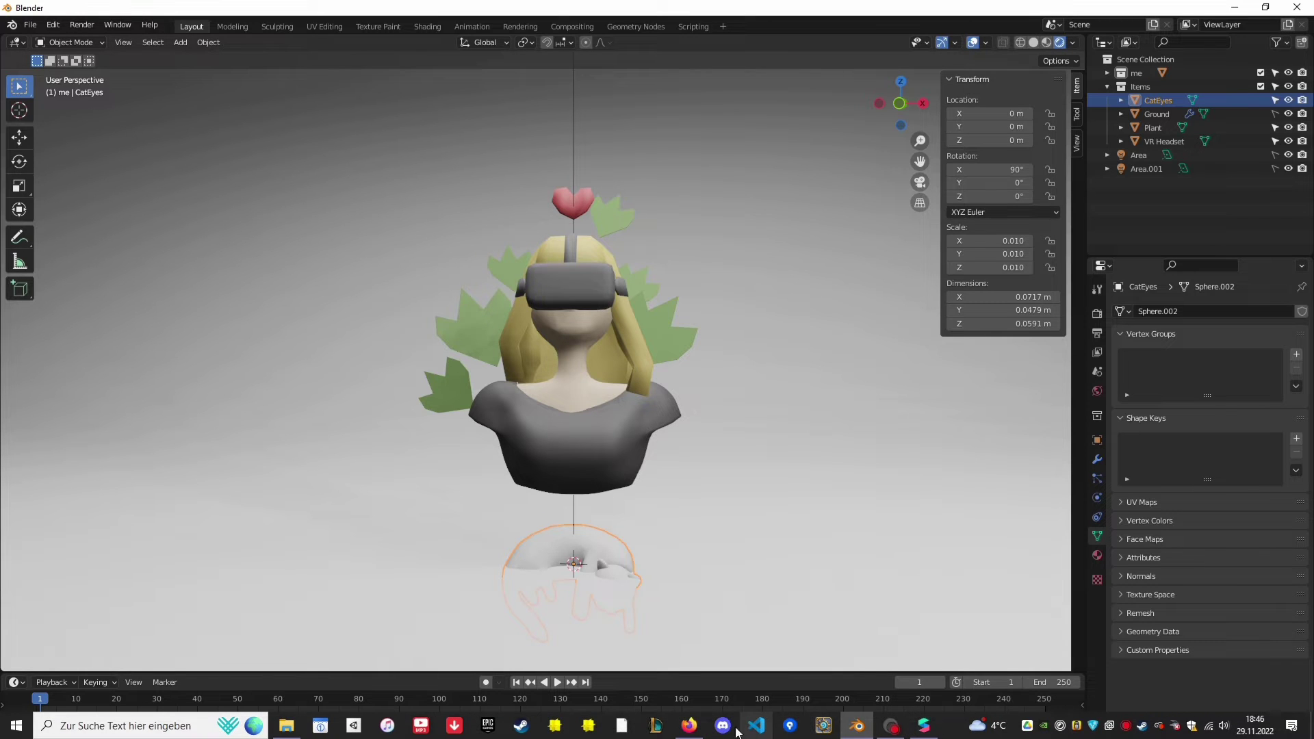
# Step: Back in Meta Spark Studio, add a null object under MyContent named cat_pivot
pyautogui.click(924, 725)
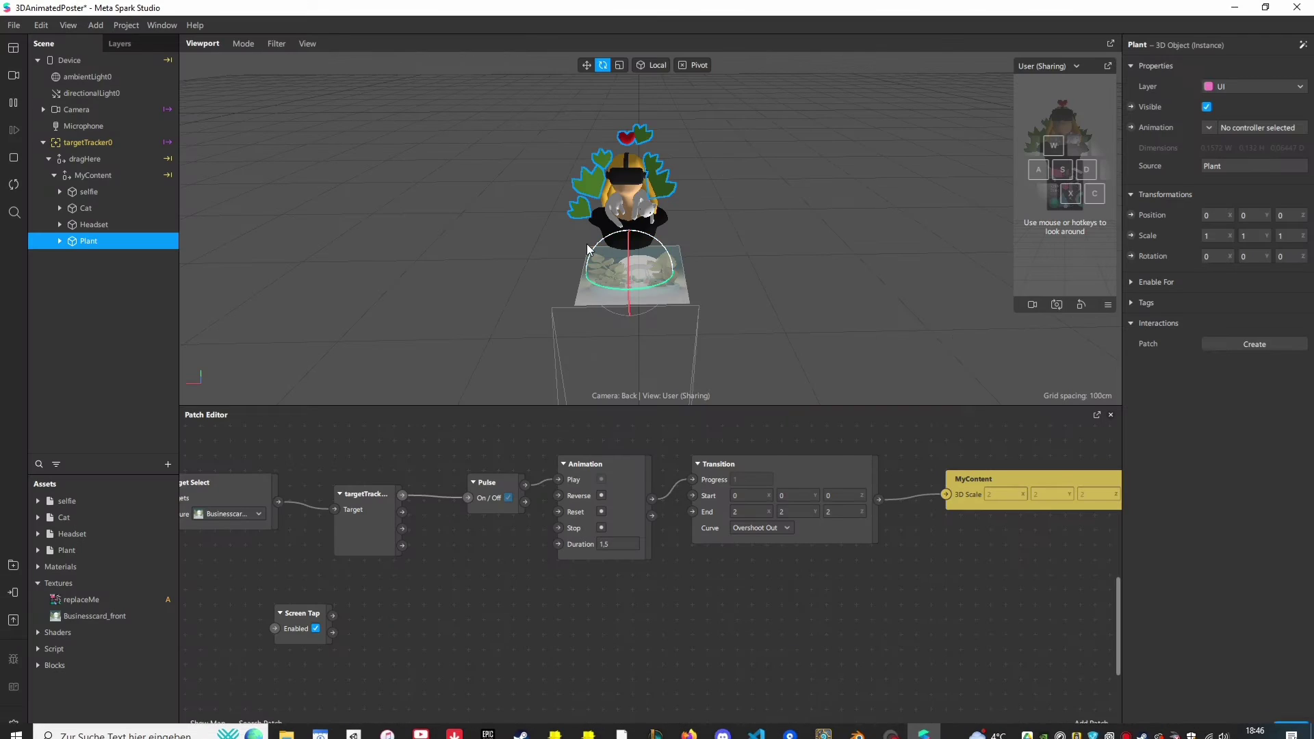
pyautogui.click(80, 175)
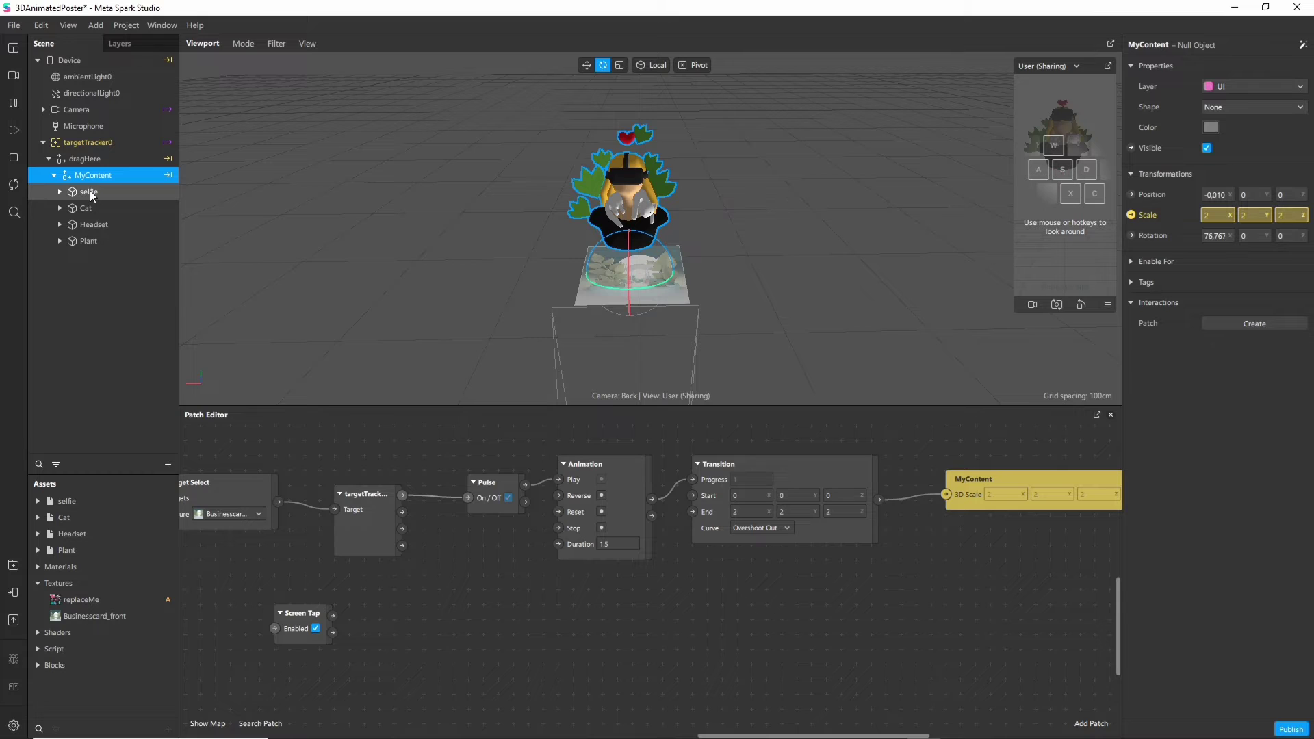
pyautogui.rightClick(88, 176)
pyautogui.moveTo(107, 188)
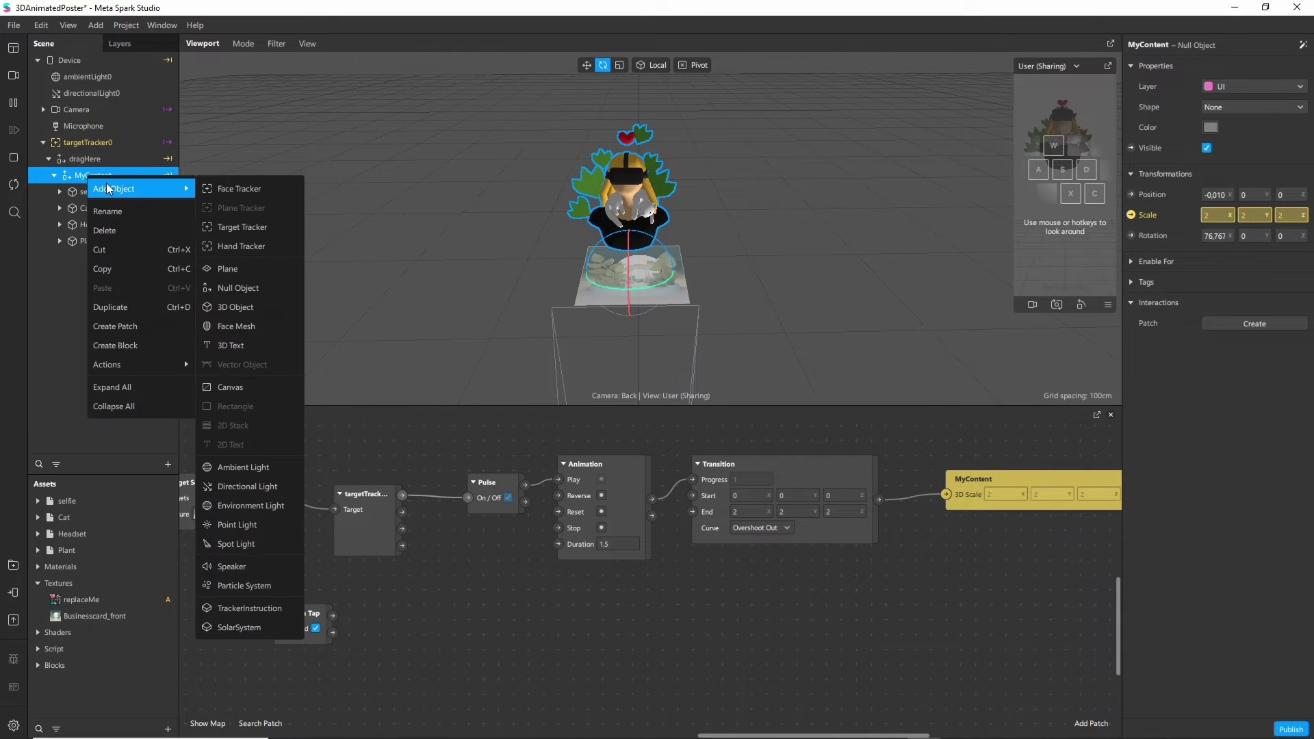
pyautogui.click(237, 288)
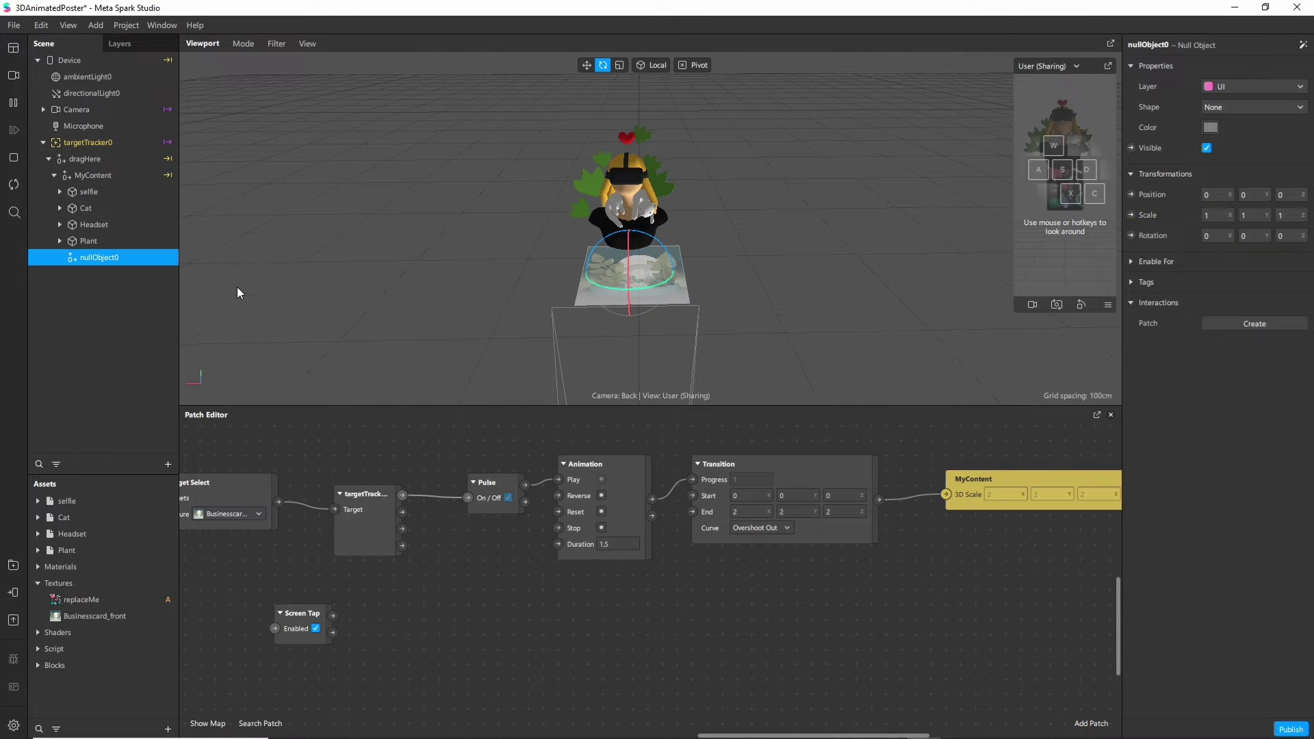
pyautogui.doubleClick(108, 257)
pyautogui.write('cat_pivo')
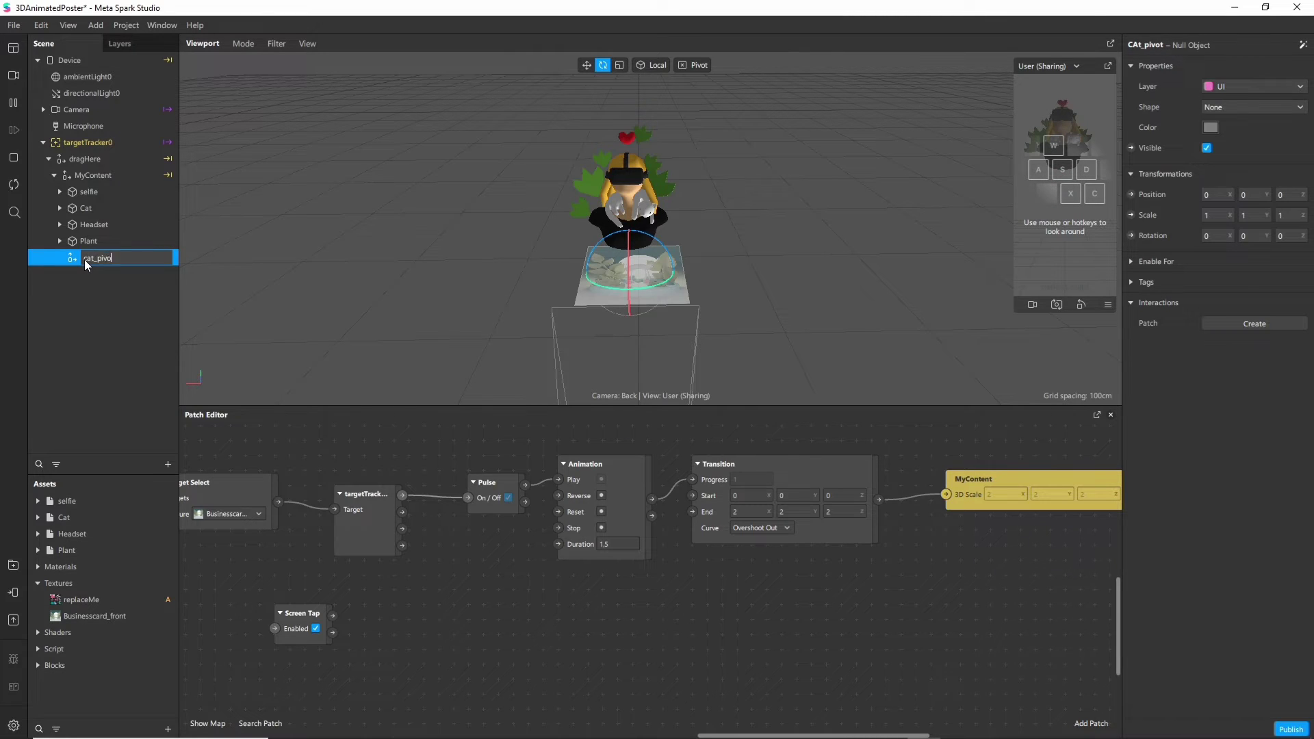
pyautogui.write('t')
pyautogui.press('Return')
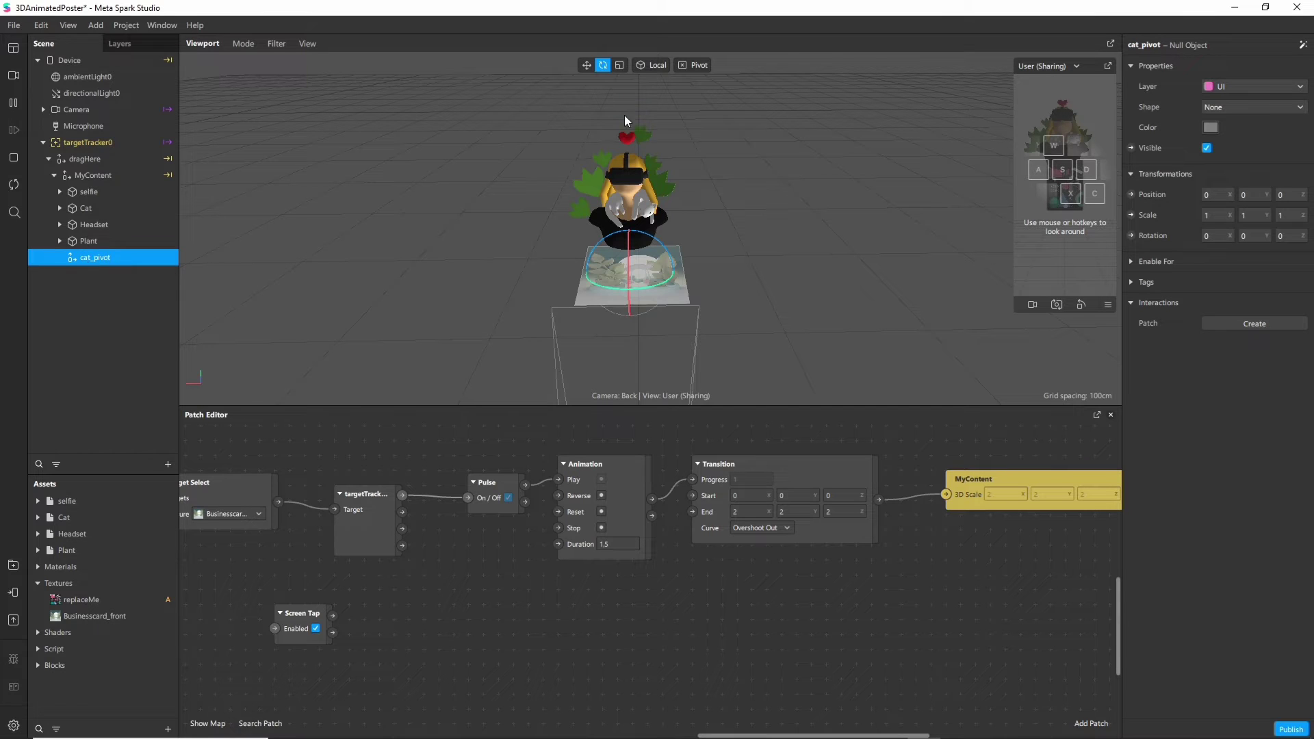
# Step: Raise cat_pivot to the cat's height and put Cat inside it
pyautogui.click(587, 65)
pyautogui.moveTo(629, 219); pyautogui.dragTo(622, 139)
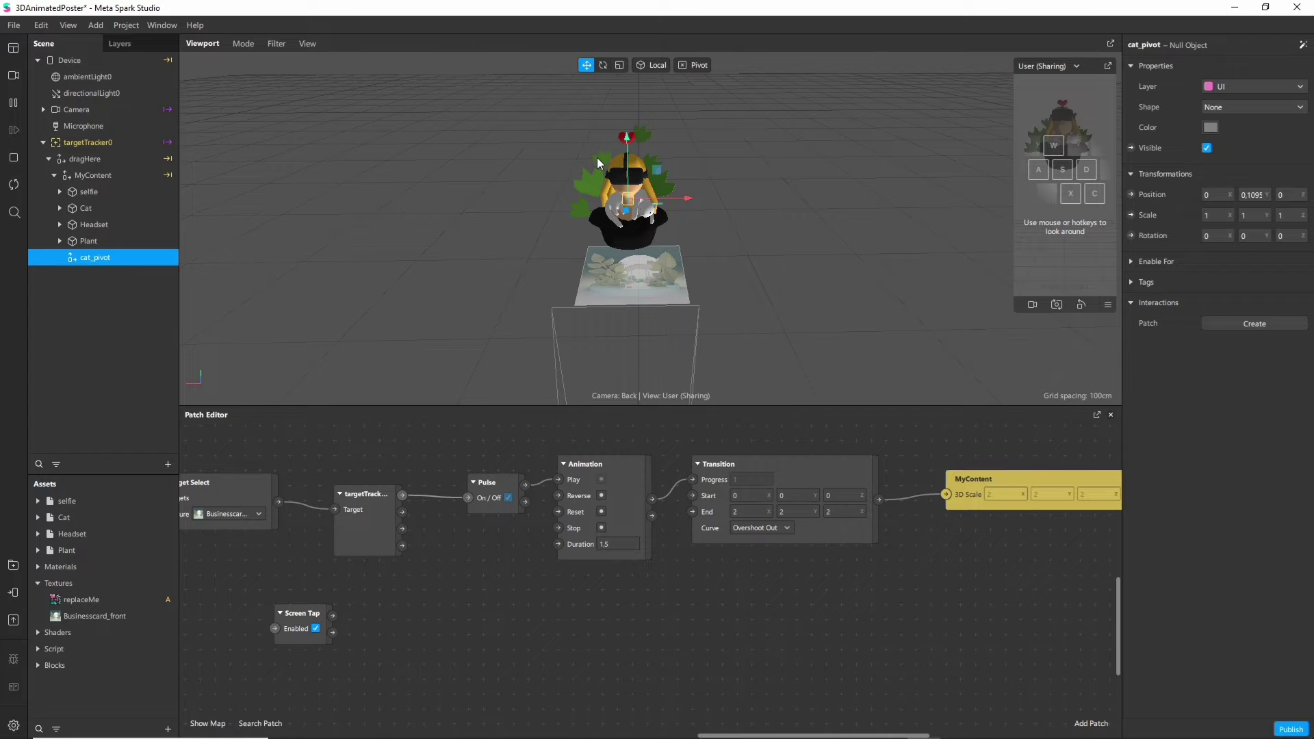
pyautogui.scroll(5, 622, 139)
pyautogui.moveTo(622, 139); pyautogui.dragTo(401, 199, button='right')
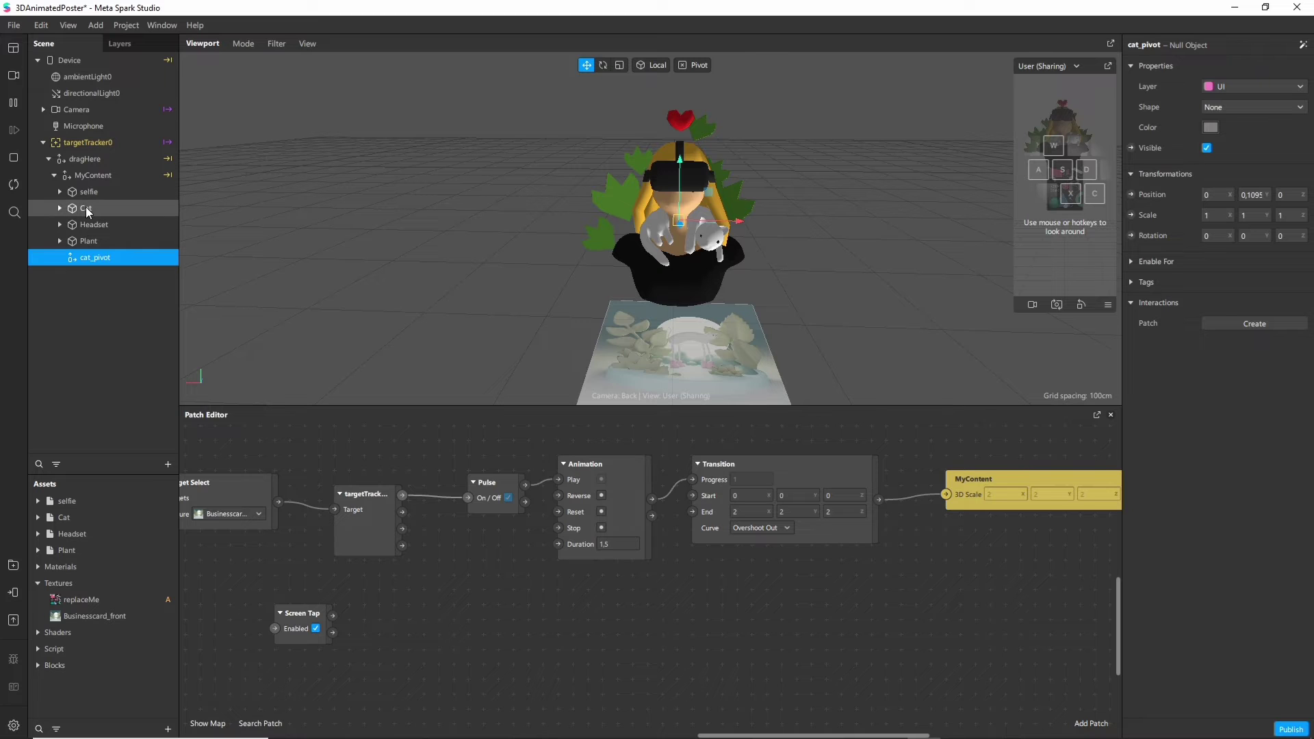
pyautogui.moveTo(85, 206); pyautogui.dragTo(89, 257)
pyautogui.press('Left')
pyautogui.press('Left')
pyautogui.click(619, 65)
pyautogui.moveTo(681, 223)
pyautogui.mouseDown()
pyautogui.moveTo(528, 228)
pyautogui.moveTo(806, 228)
pyautogui.moveTo(705, 232)
pyautogui.mouseUp()
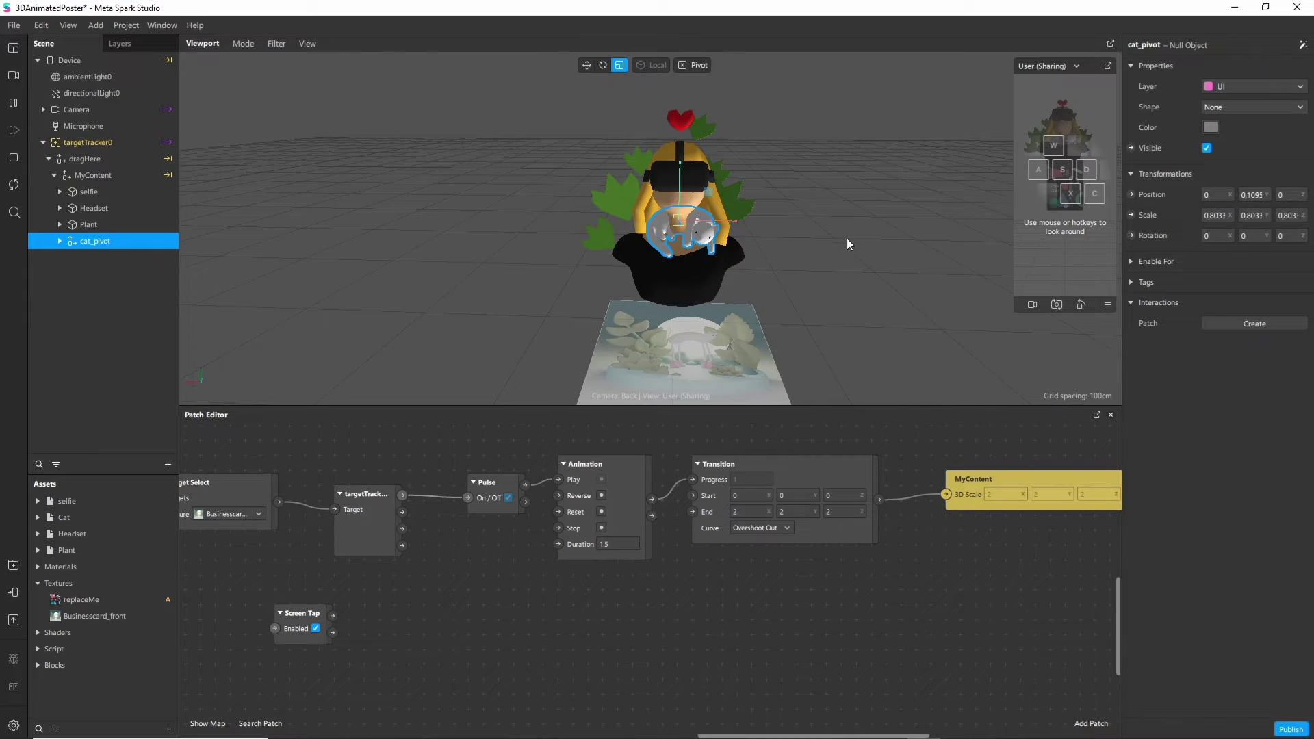
pyautogui.hotkey('ctrl', 'z')
pyautogui.hotkey('ctrl', 'z')
pyautogui.hotkey('ctrl', 'z')
pyautogui.moveTo(98, 217); pyautogui.dragTo(83, 260)
# Step: Add a Plant_pivot null object, raise it to the head, and put Plant inside it
pyautogui.rightClick(100, 176)
pyautogui.moveTo(150, 185)
pyautogui.click(251, 284)
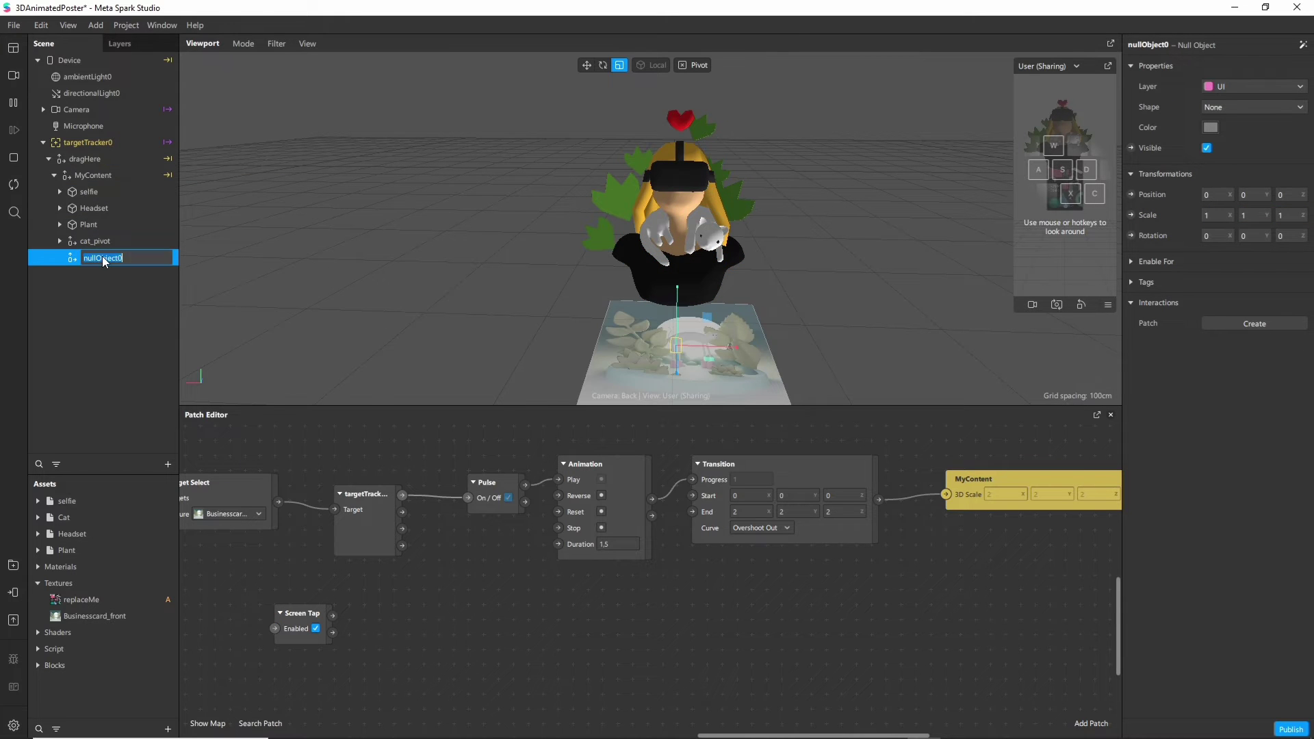
pyautogui.write('Plant_pivot')
pyautogui.press('Return')
pyautogui.press('w')
pyautogui.moveTo(677, 345); pyautogui.dragTo(679, 165)
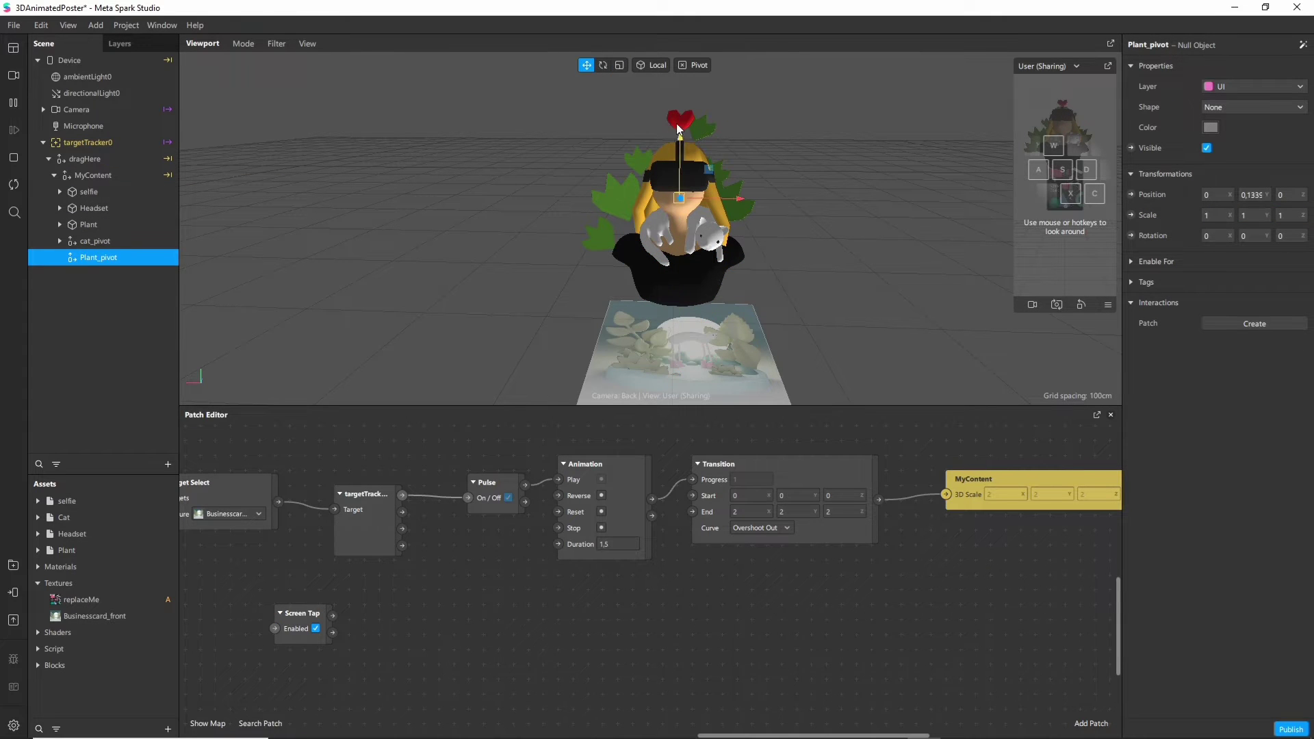
pyautogui.moveTo(679, 164); pyautogui.dragTo(681, 135, button='right')
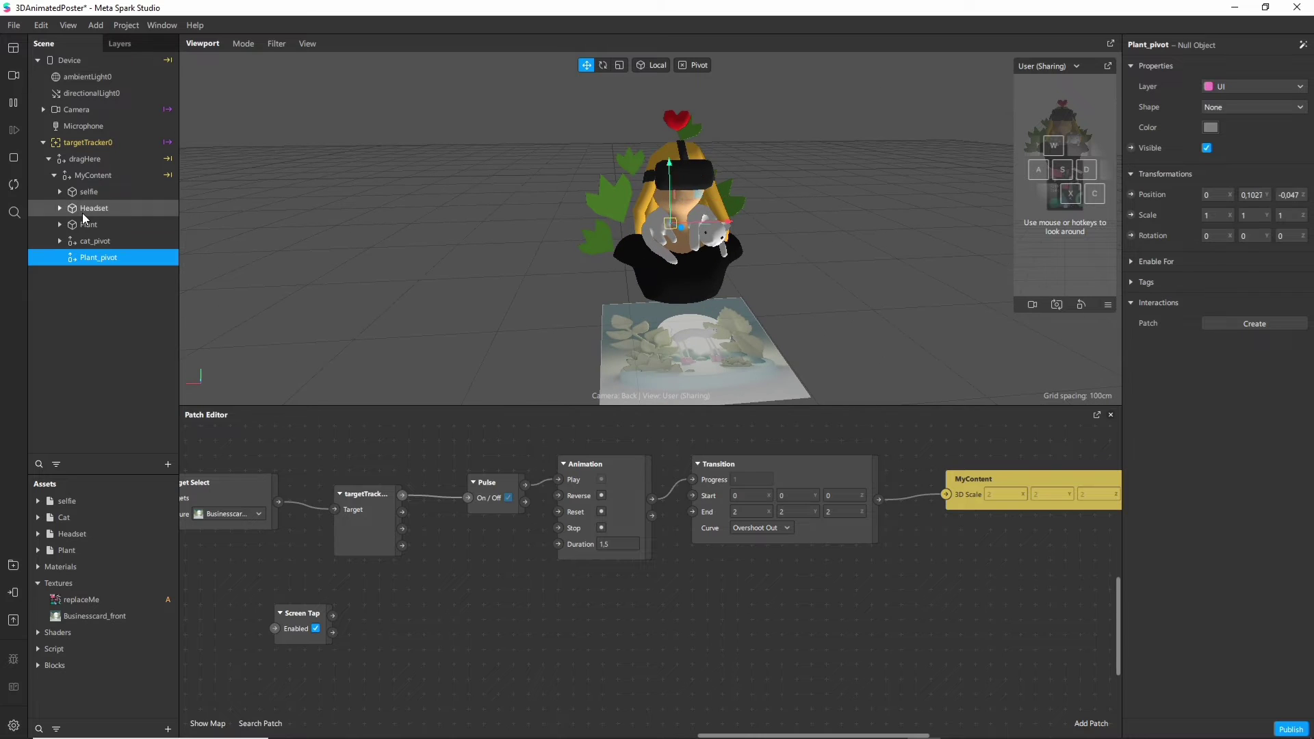
pyautogui.moveTo(85, 225); pyautogui.dragTo(95, 258)
# Step: Add a third null object under MyContent named Headset_pivot
pyautogui.rightClick(101, 177)
pyautogui.moveTo(127, 186)
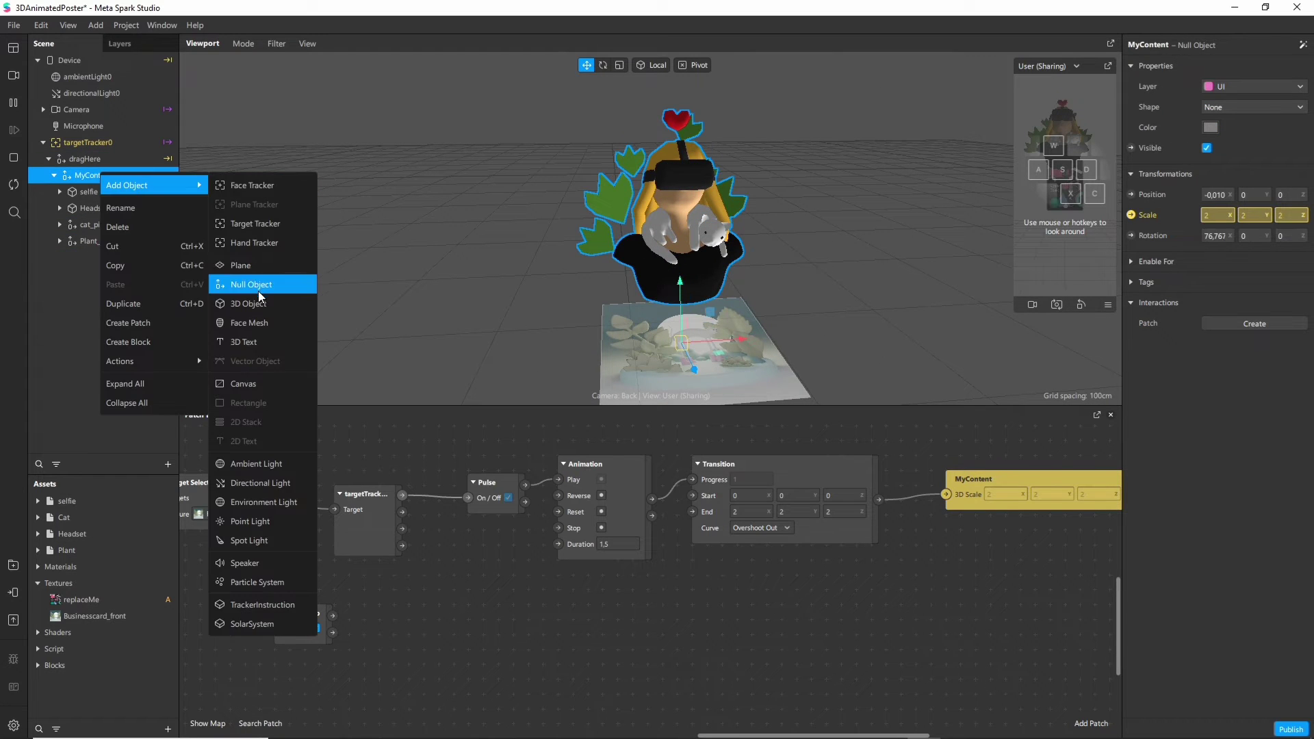
pyautogui.click(260, 285)
pyautogui.write('Headset_pivot')
pyautogui.press('Return')
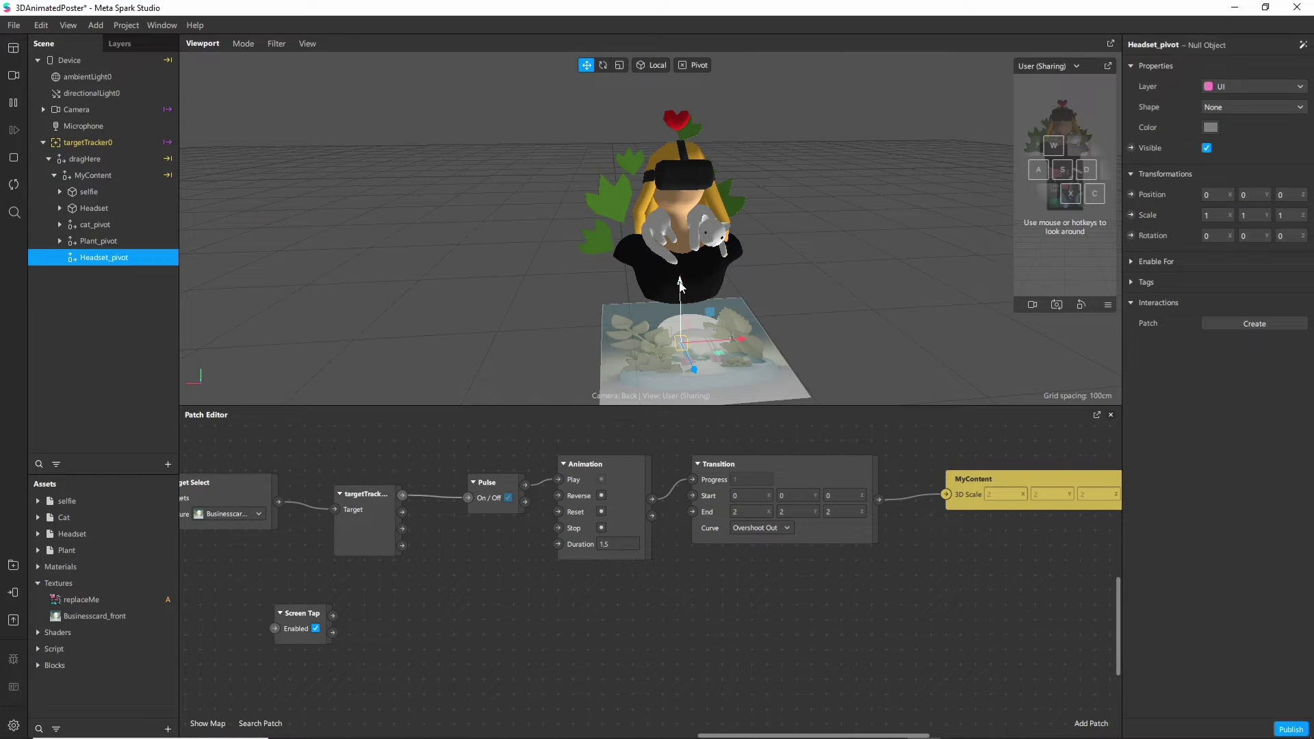
pyautogui.moveTo(684, 178); pyautogui.dragTo(531, 153, button='right')
# Step: Put Headset inside Headset_pivot and set all three pivots' scale to 0
pyautogui.moveTo(89, 208); pyautogui.dragTo(69, 256)
pyautogui.click(60, 241)
pyautogui.click(117, 207)
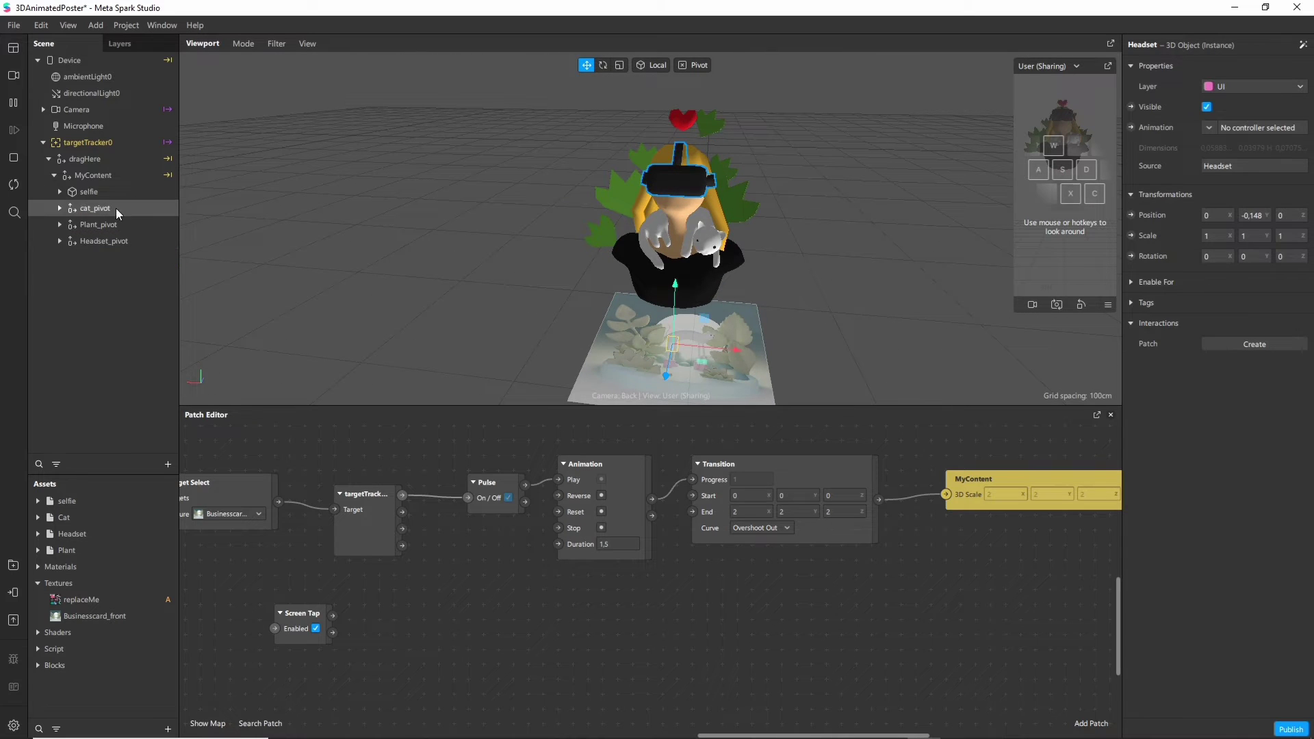
pyautogui.keyDown('shift'); pyautogui.click(106, 241); pyautogui.keyUp('shift')
pyautogui.click(1215, 214)
pyautogui.press('Tab')
pyautogui.write('0')
pyautogui.press('Return')
pyautogui.click(1215, 214)
pyautogui.write('0')
pyautogui.press('Tab')
pyautogui.press('Tab')
pyautogui.write('0')
pyautogui.press('Return')
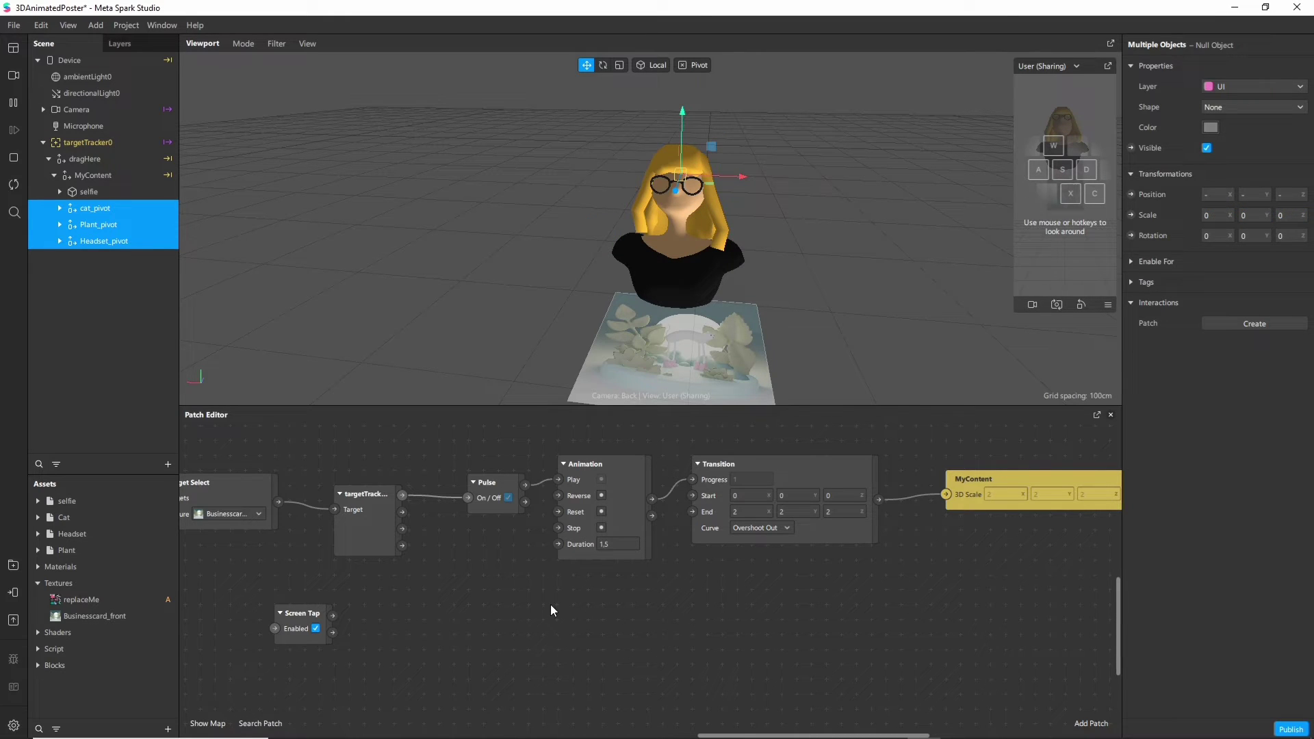
# Step: Duplicate the Pulse, Animation and Transition patches and feed Screen Tap into the copies through a Switch
pyautogui.moveTo(462, 438); pyautogui.dragTo(915, 601)
pyautogui.hotkey('ctrl', 'c')
pyautogui.click(538, 644)
pyautogui.hotkey('ctrl', 'v')
pyautogui.moveTo(711, 659); pyautogui.dragTo(519, 610)
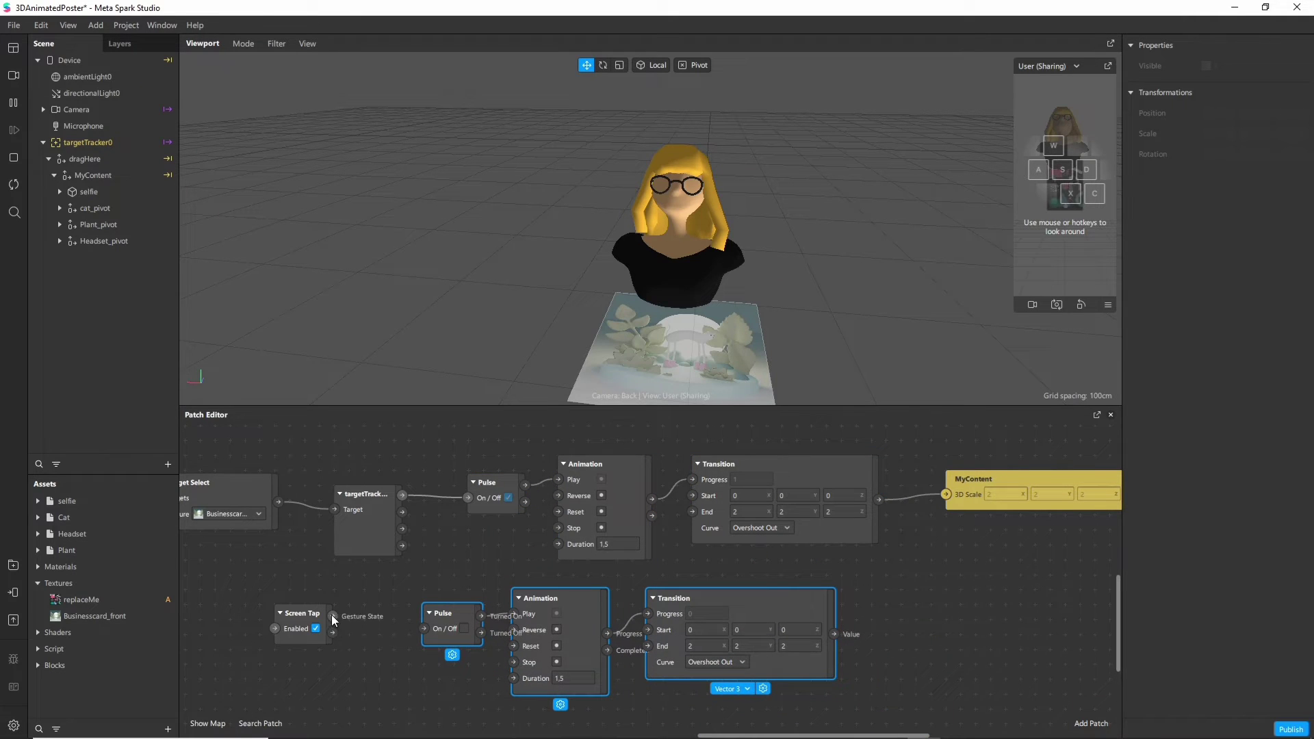
pyautogui.moveTo(333, 616); pyautogui.dragTo(425, 629)
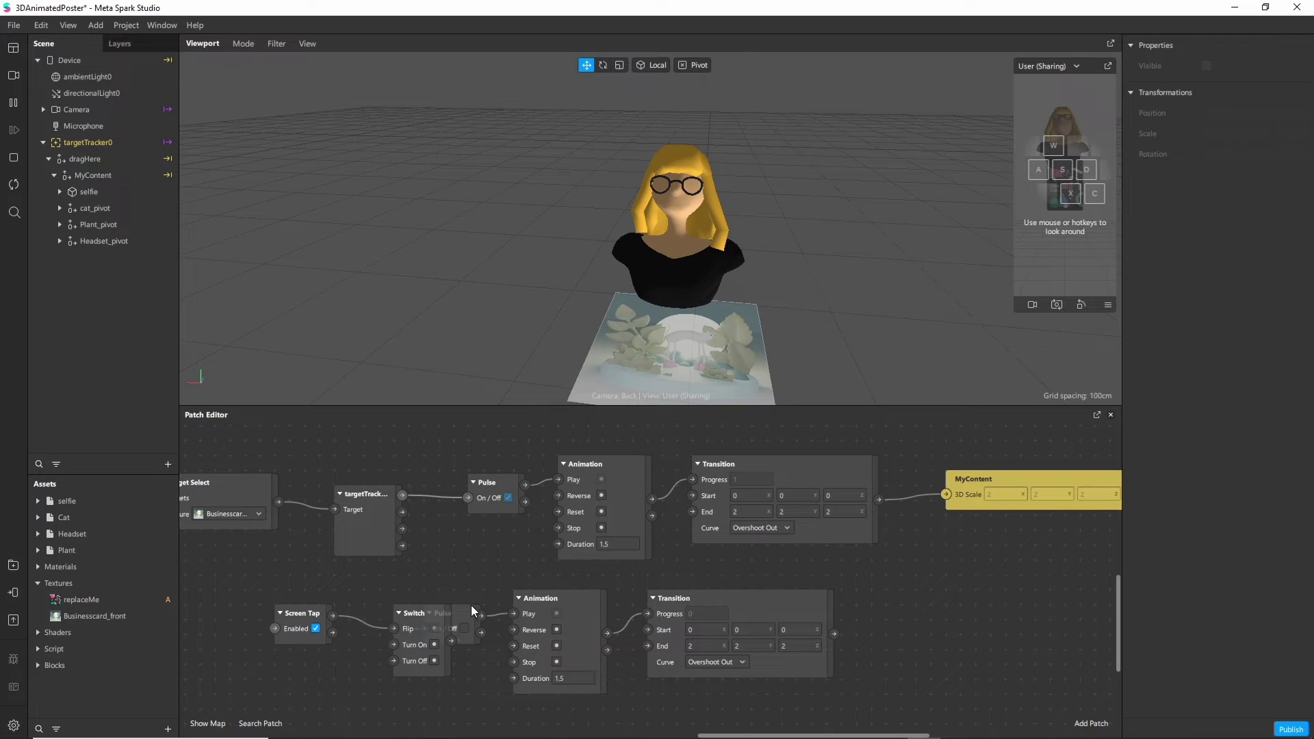
pyautogui.hotkey('ctrl', 'z')
pyautogui.moveTo(462, 619); pyautogui.dragTo(426, 596)
pyautogui.moveTo(517, 614); pyautogui.dragTo(488, 613)
# Step: Set the copied Transition's End to 1, 1, 1 and its Animation duration to 0.5
pyautogui.click(776, 646)
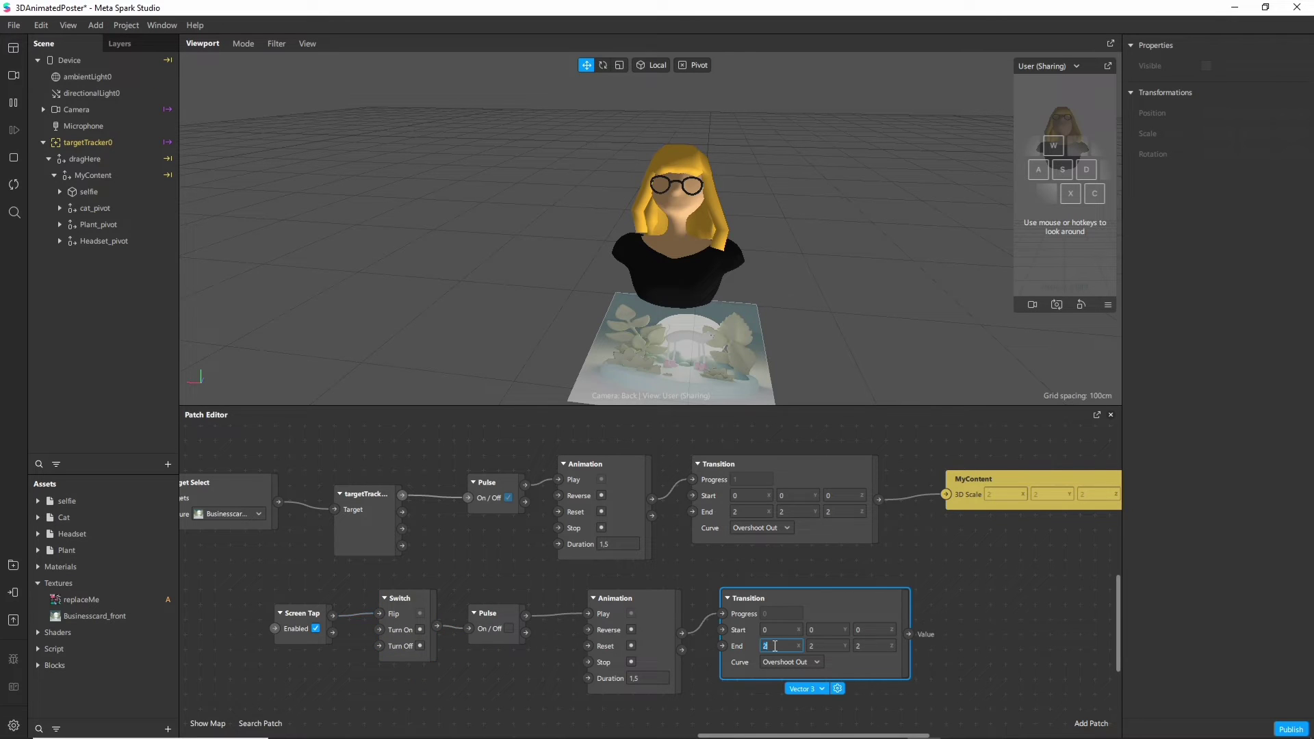
pyautogui.write('1')
pyautogui.press('Tab')
pyautogui.write('1')
pyautogui.press('Tab')
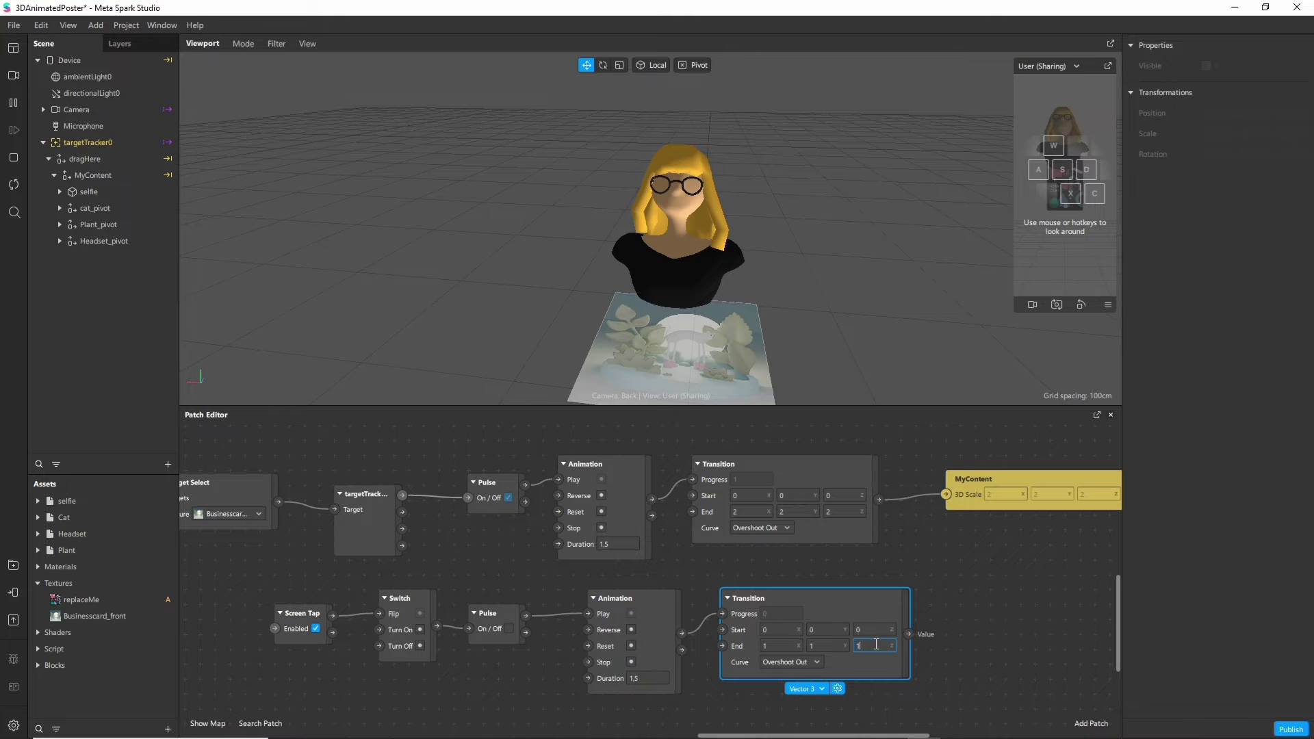
pyautogui.click(640, 677)
pyautogui.write('0.5')
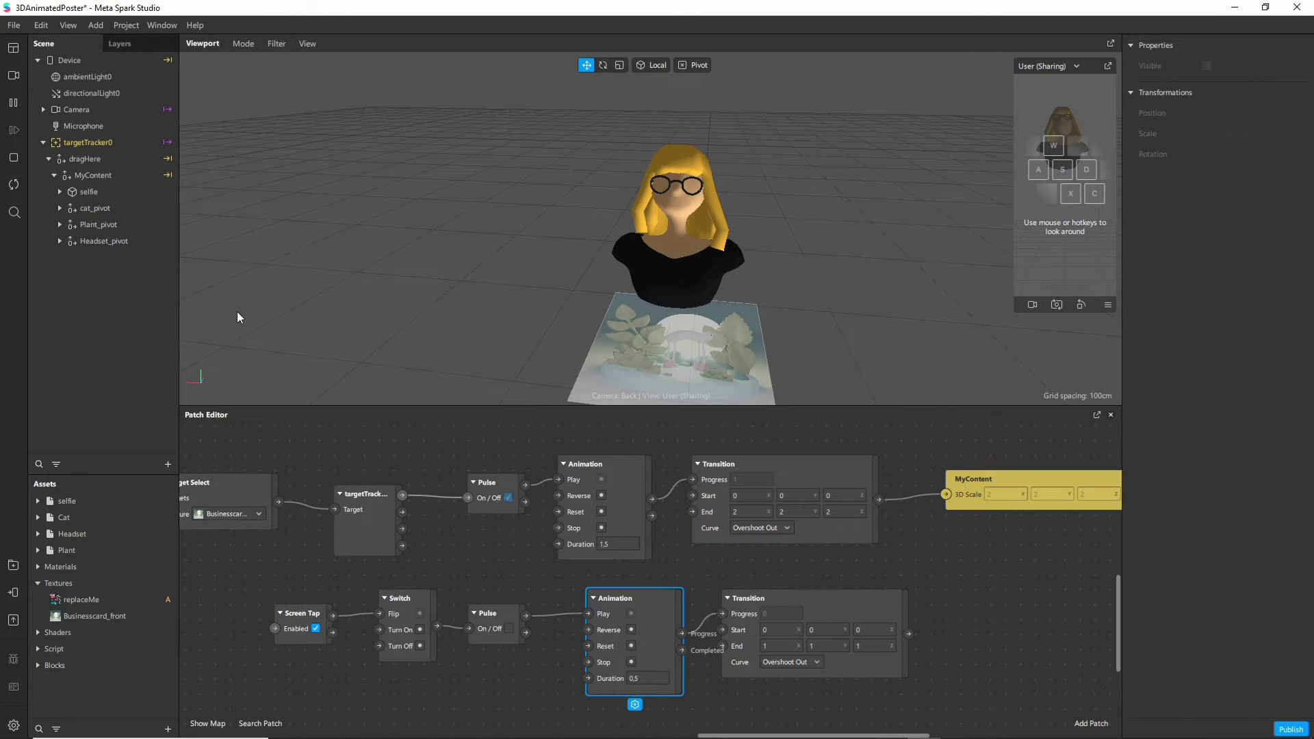
# Step: Create a 3D Scale patch for cat_pivot and place it beside the lower Transition
pyautogui.click(95, 209)
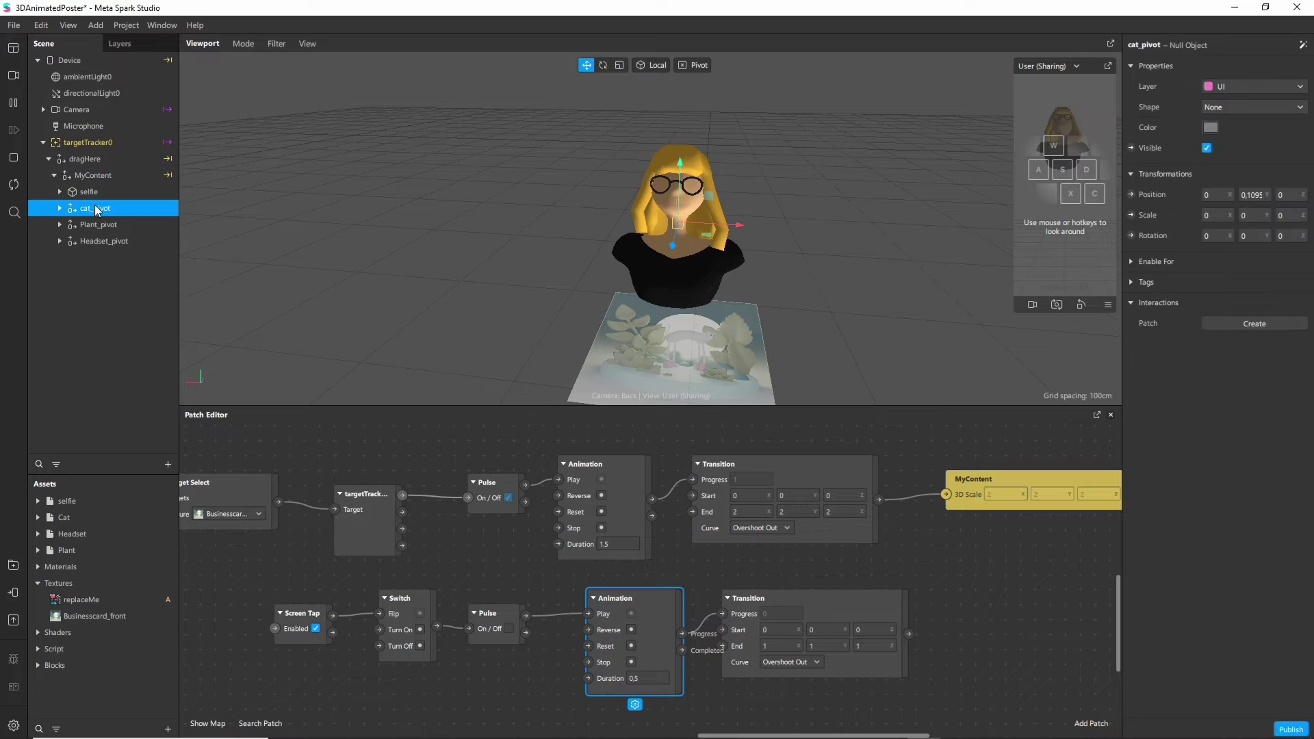
pyautogui.click(1132, 215)
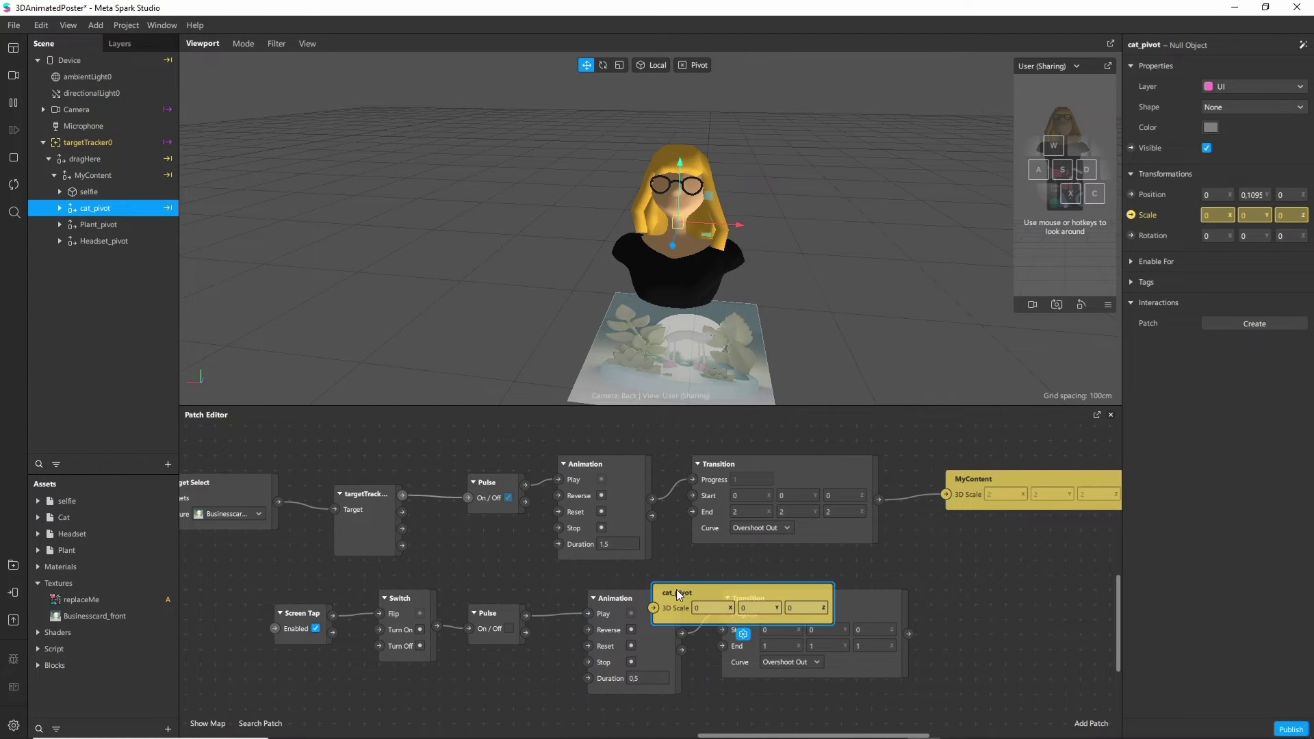
pyautogui.moveTo(679, 595); pyautogui.dragTo(946, 613)
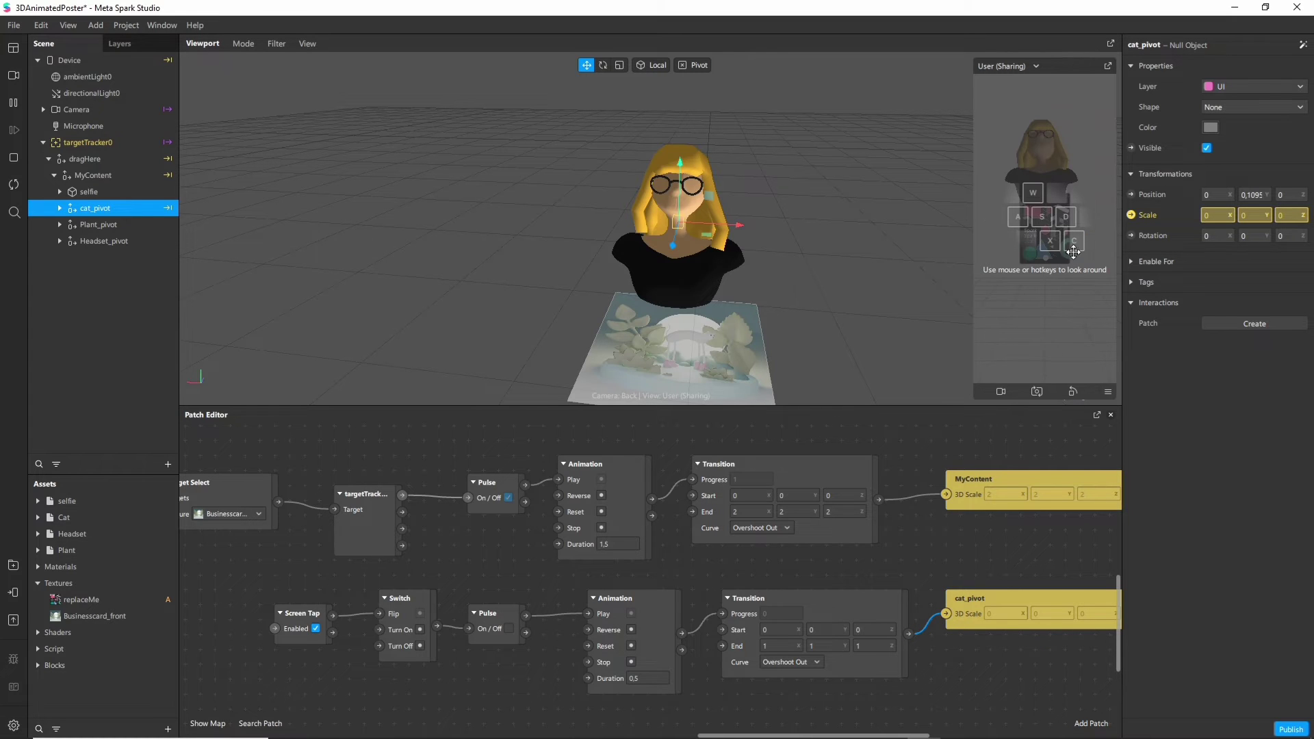
# Step: Enable touch simulation and tap the preview, restarting it, to toggle the cat in and out
pyautogui.click(1108, 391)
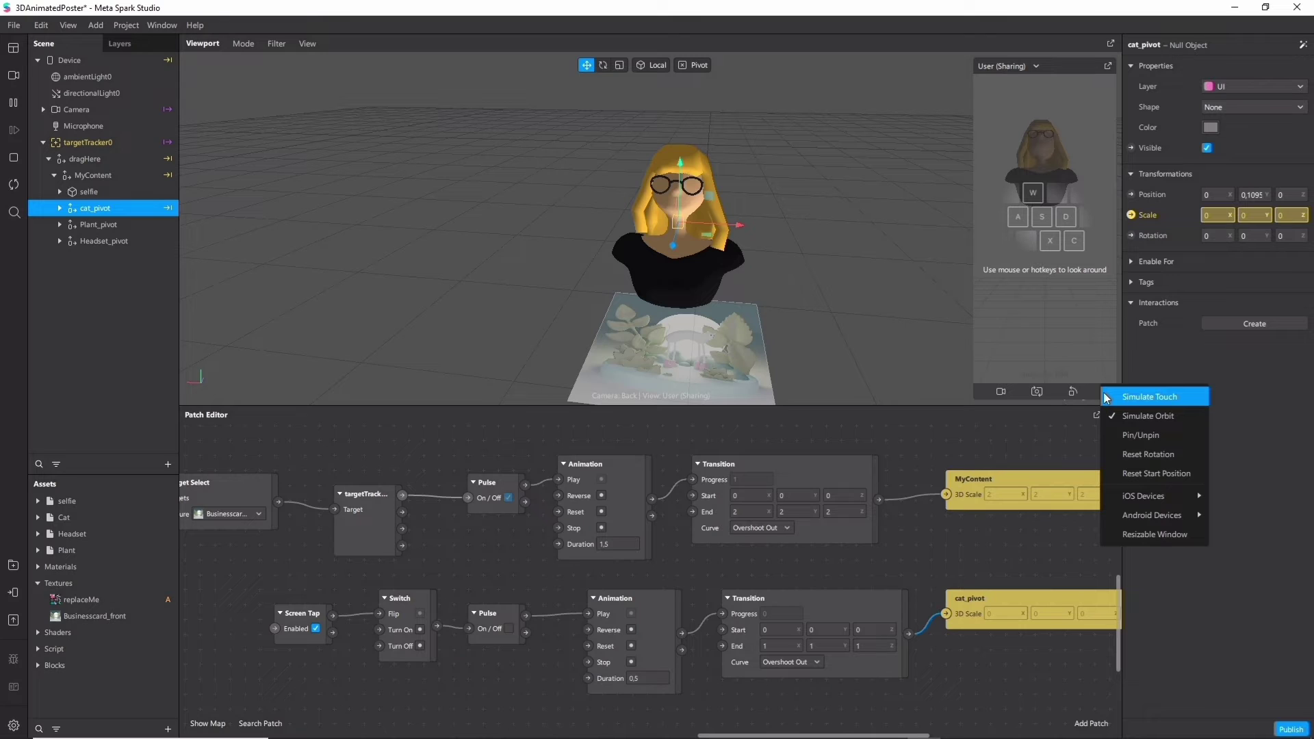
pyautogui.click(1150, 397)
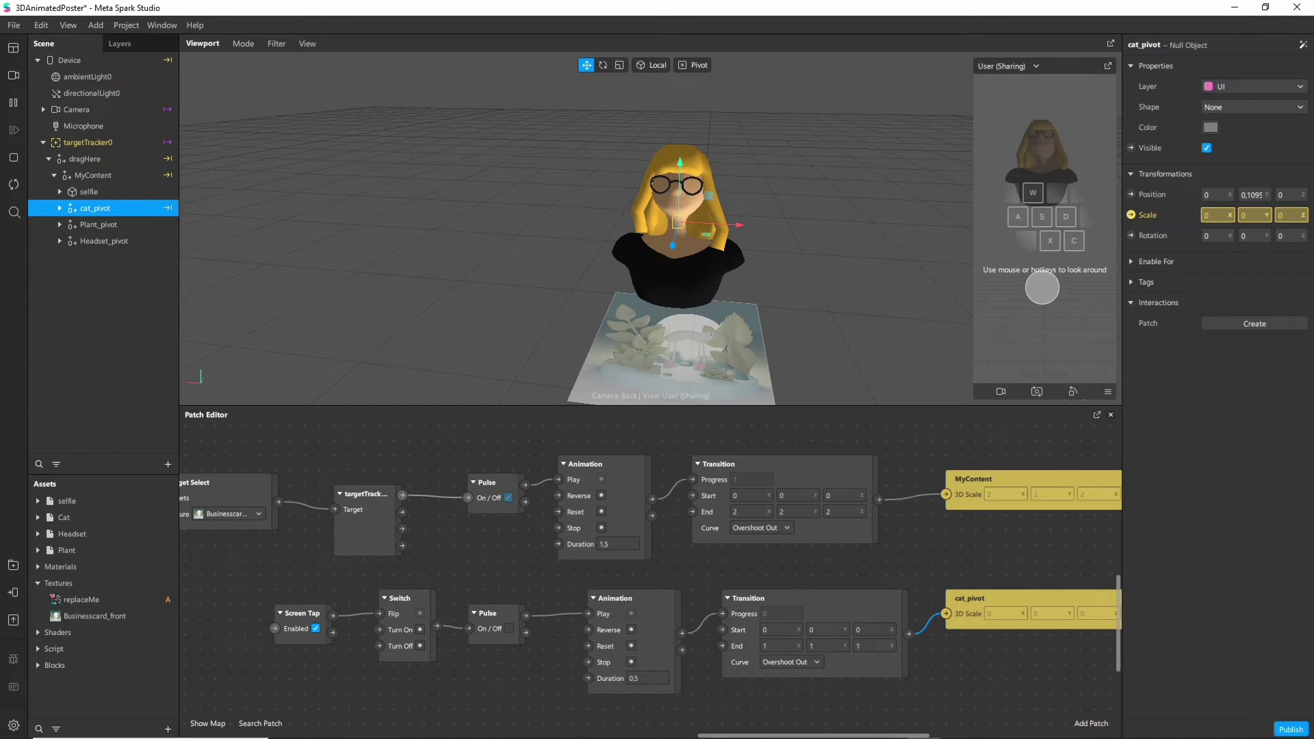
pyautogui.click(1047, 271)
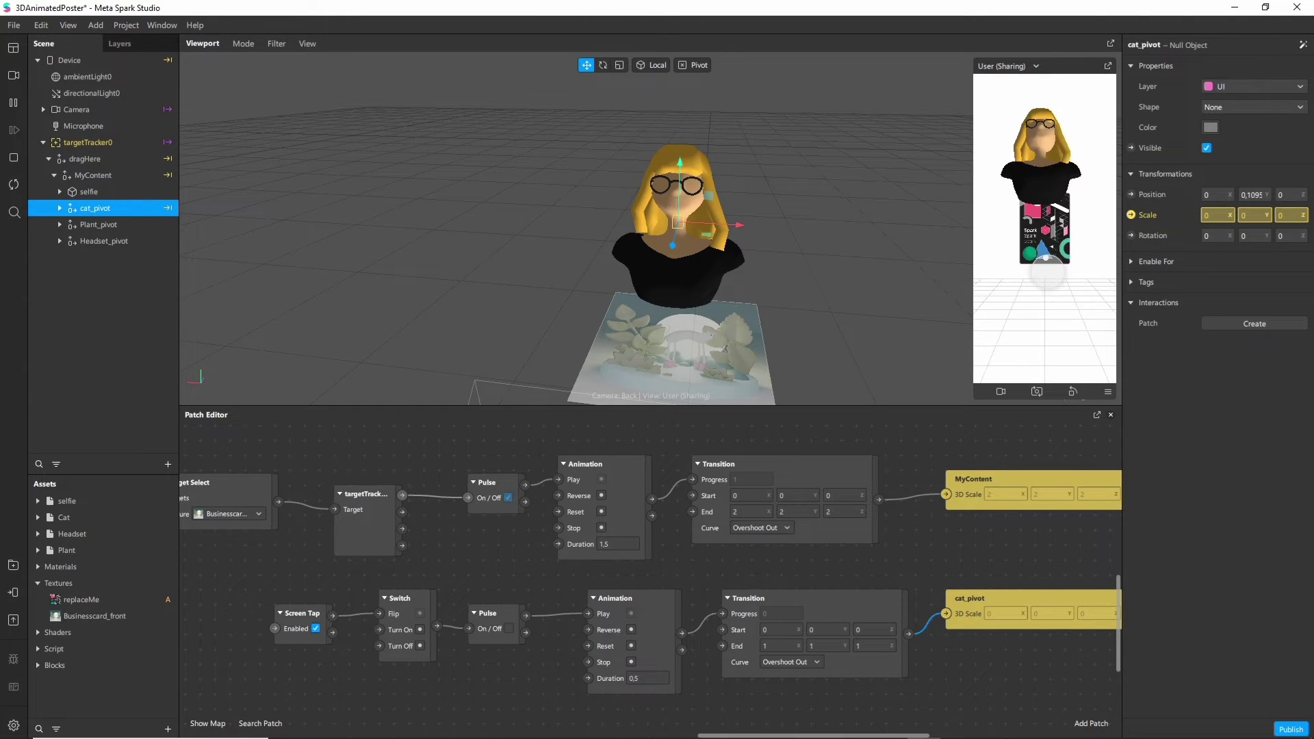
pyautogui.click(1054, 269)
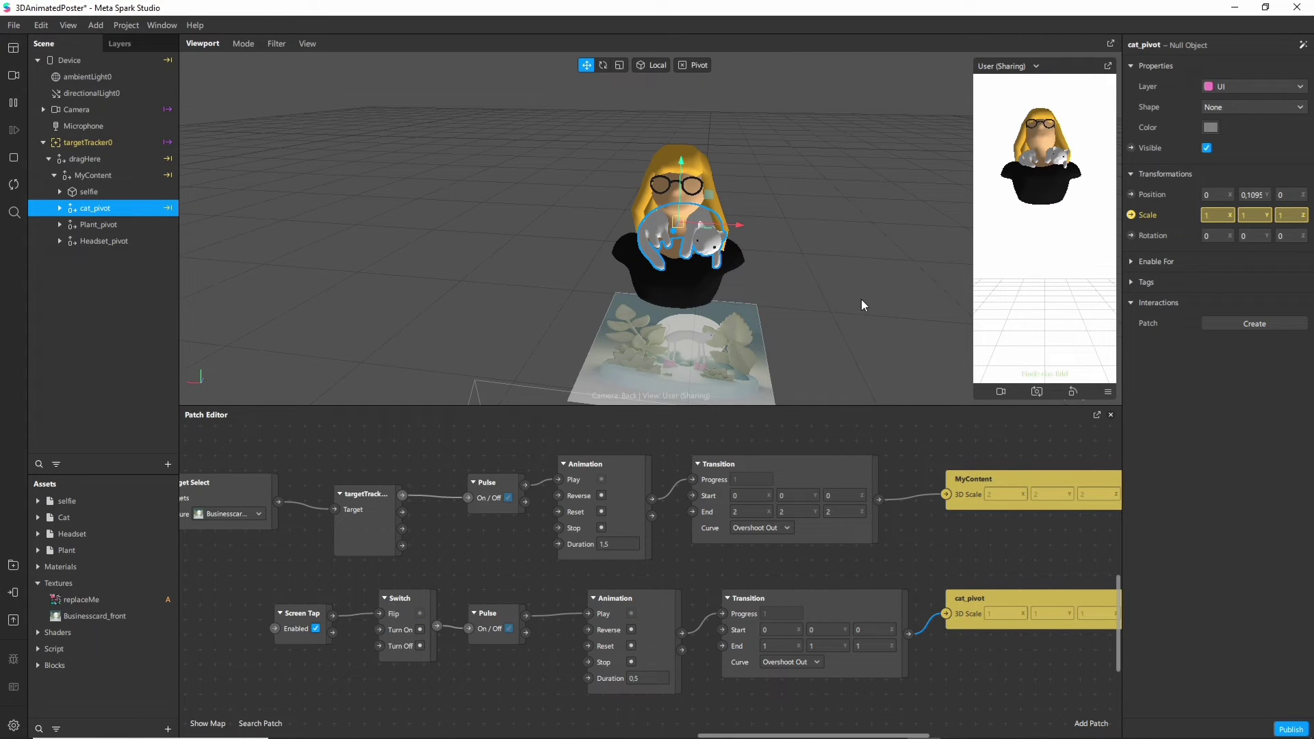
pyautogui.click(14, 185)
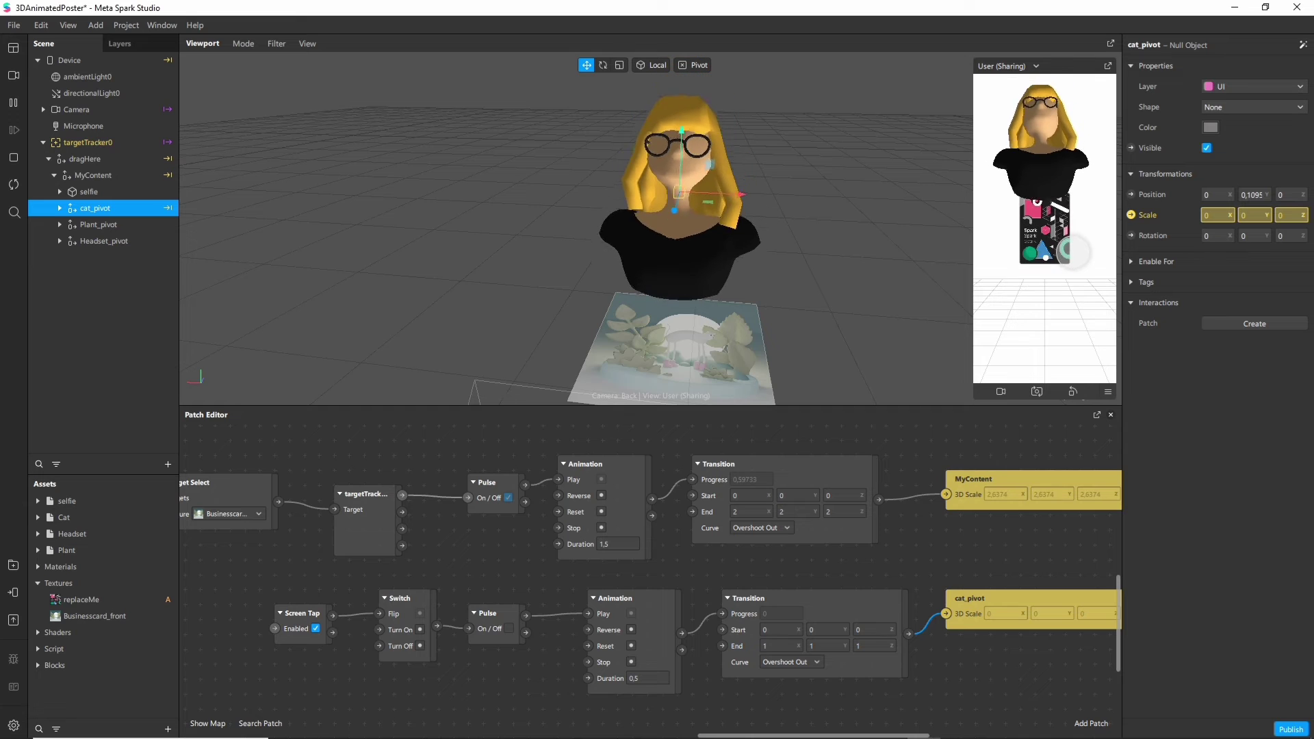
pyautogui.click(1042, 255)
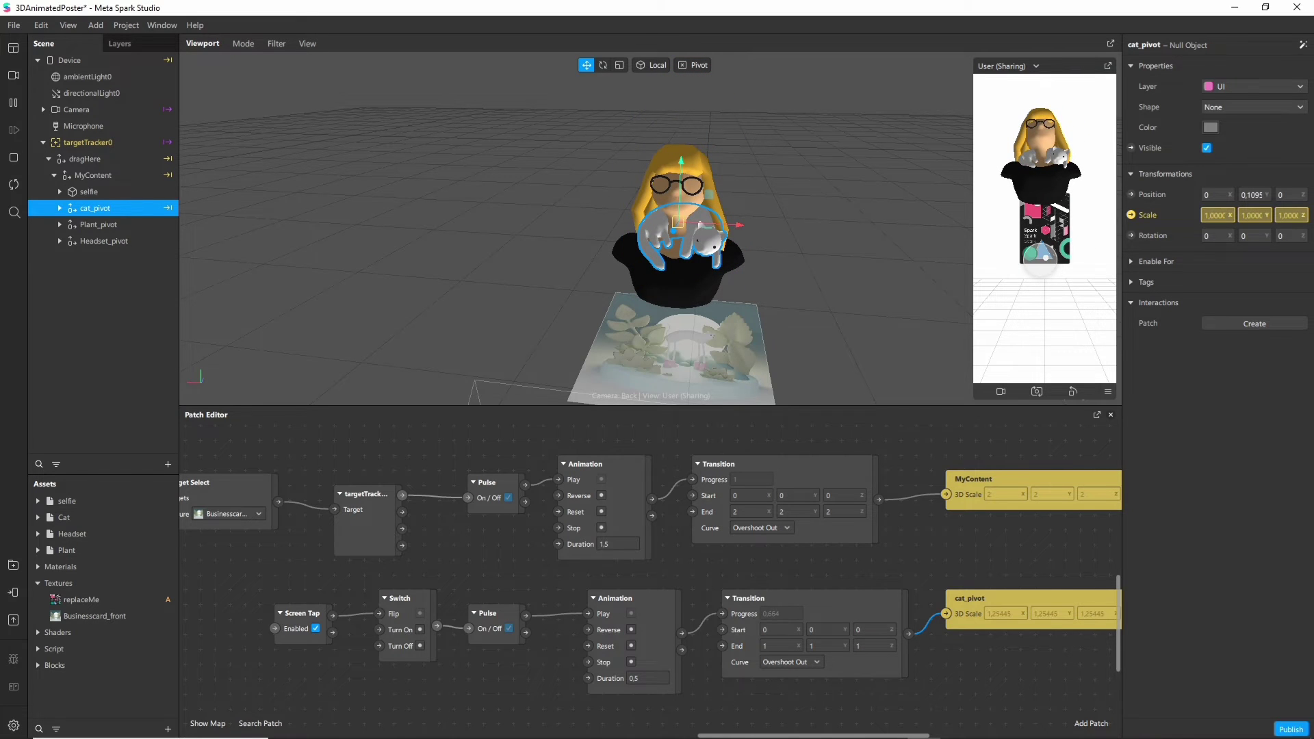
pyautogui.moveTo(530, 632)
pyautogui.mouseDown()
pyautogui.moveTo(485, 618)
pyautogui.moveTo(545, 614)
pyautogui.mouseUp()
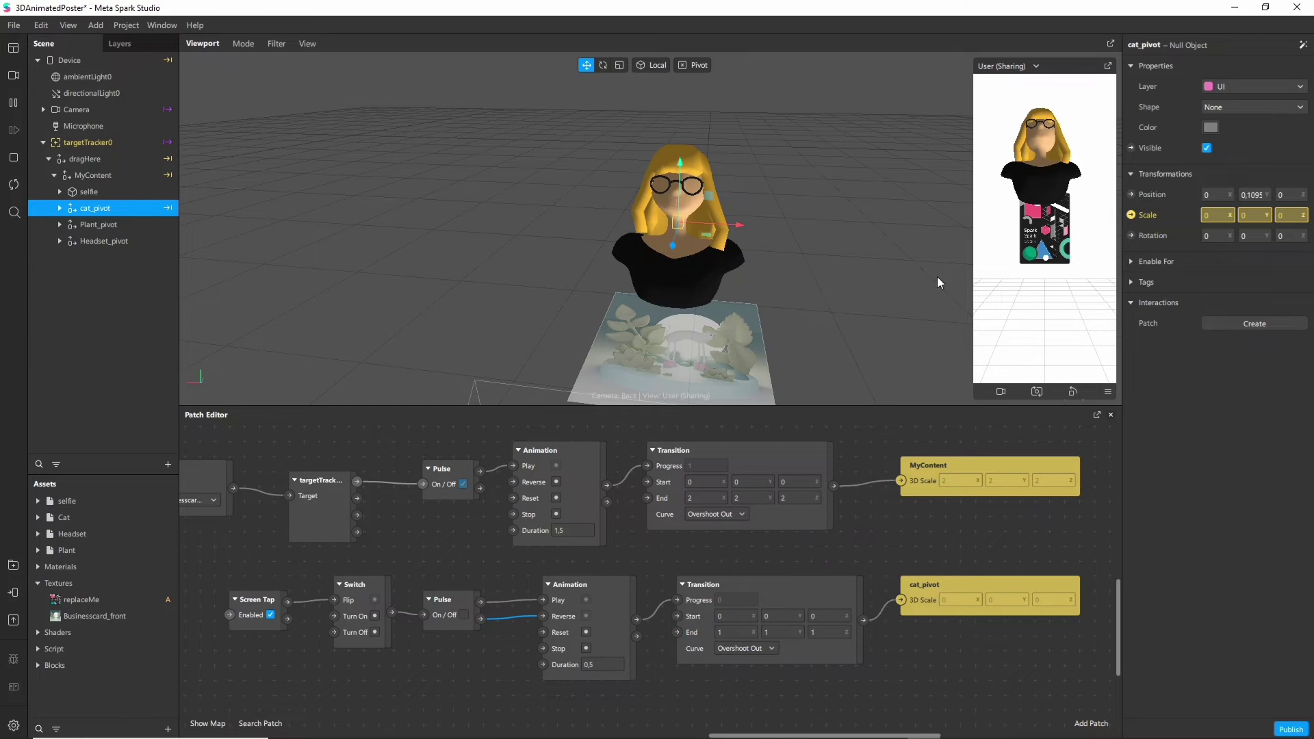
pyautogui.click(13, 184)
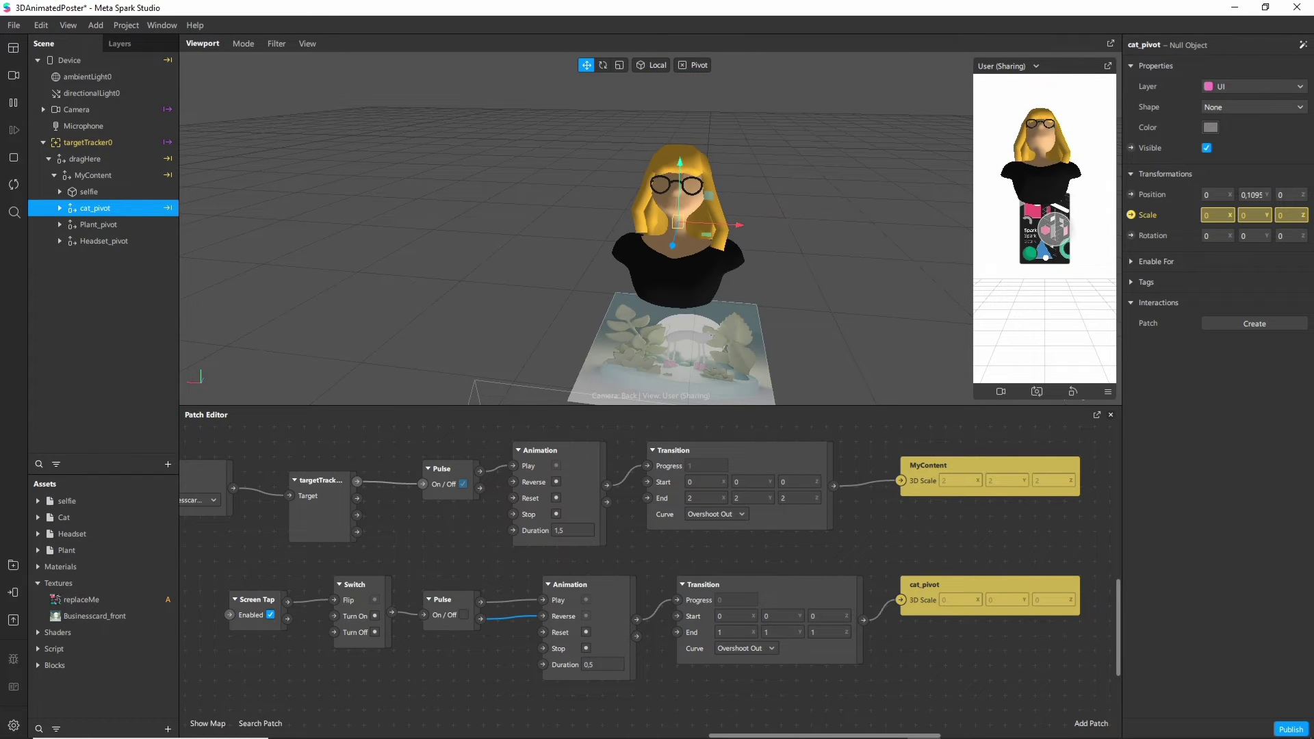
pyautogui.click(1054, 229)
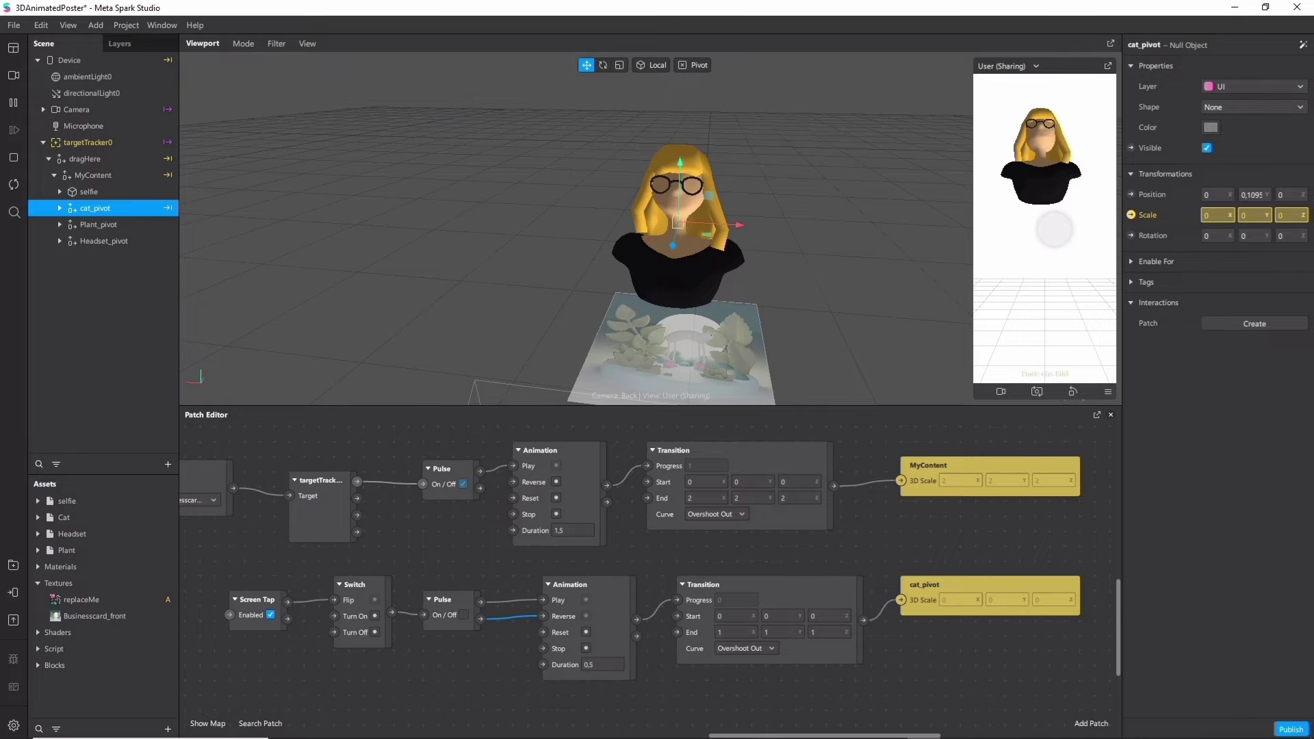
# Step: Create 3D Scale patches for Plant_pivot and Headset_pivot and stack them in the graph
pyautogui.scroll(-3, 650, 548)
pyautogui.click(98, 225)
pyautogui.click(1131, 215)
pyautogui.moveTo(700, 592); pyautogui.dragTo(935, 562)
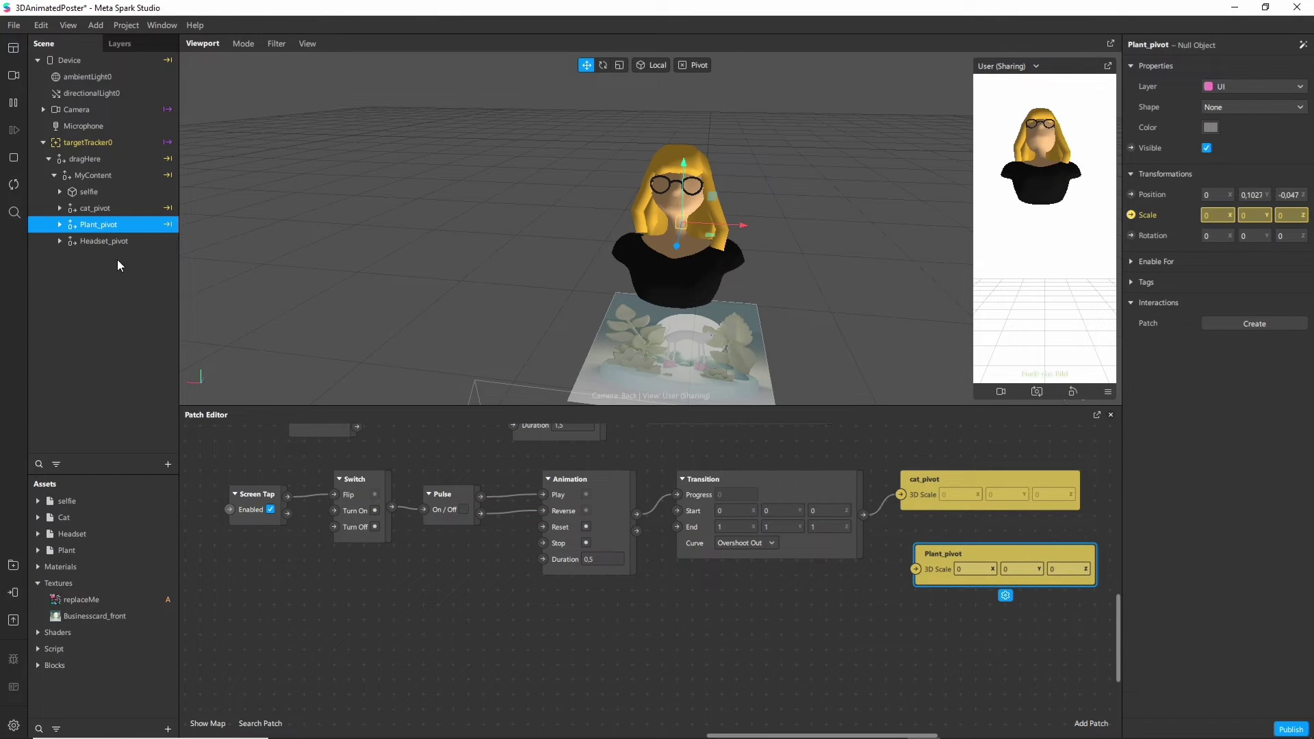
pyautogui.click(103, 241)
pyautogui.click(1131, 215)
pyautogui.moveTo(700, 592); pyautogui.dragTo(944, 633)
pyautogui.moveTo(934, 561); pyautogui.dragTo(920, 606)
pyautogui.moveTo(920, 647); pyautogui.dragTo(925, 697)
# Step: Add a Counter patch after Screen Tap and a Value patch fed by its count
pyautogui.moveTo(254, 494); pyautogui.dragTo(323, 615)
pyautogui.write('c')
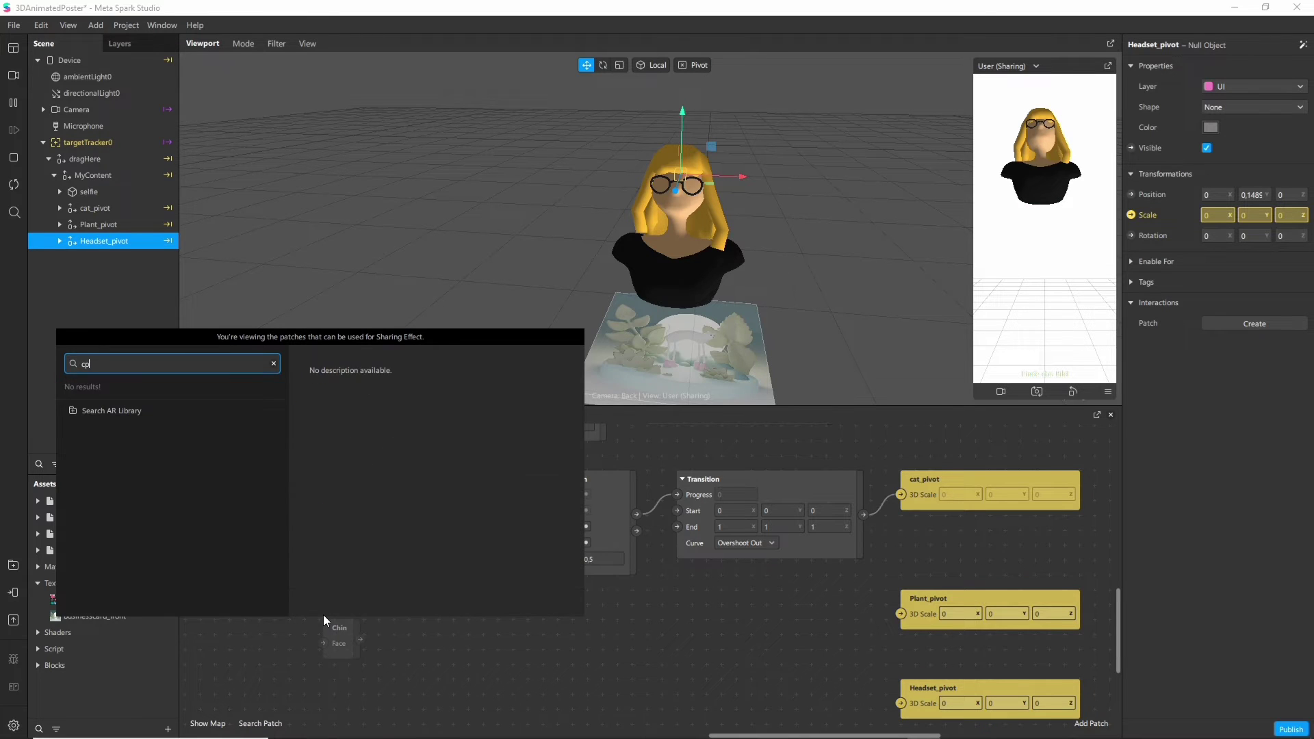
pyautogui.write('ount')
pyautogui.press('Return')
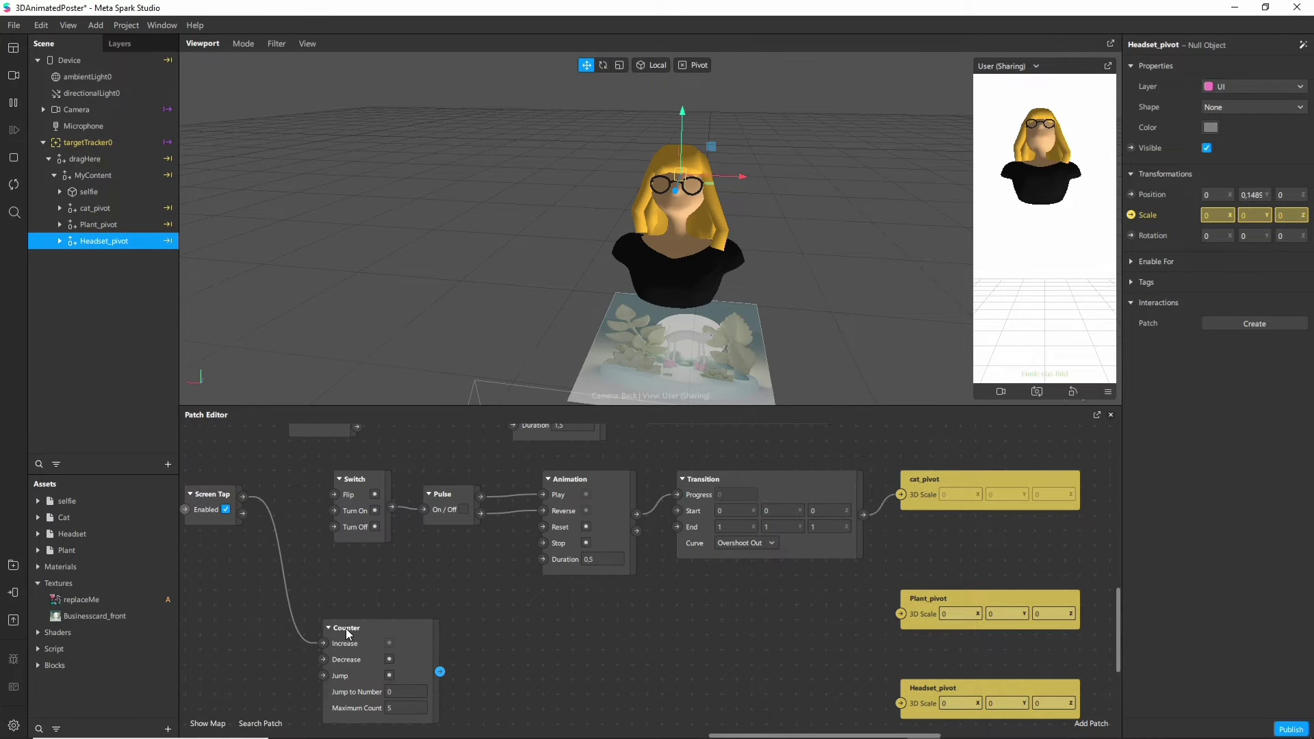
pyautogui.moveTo(348, 633); pyautogui.dragTo(315, 588)
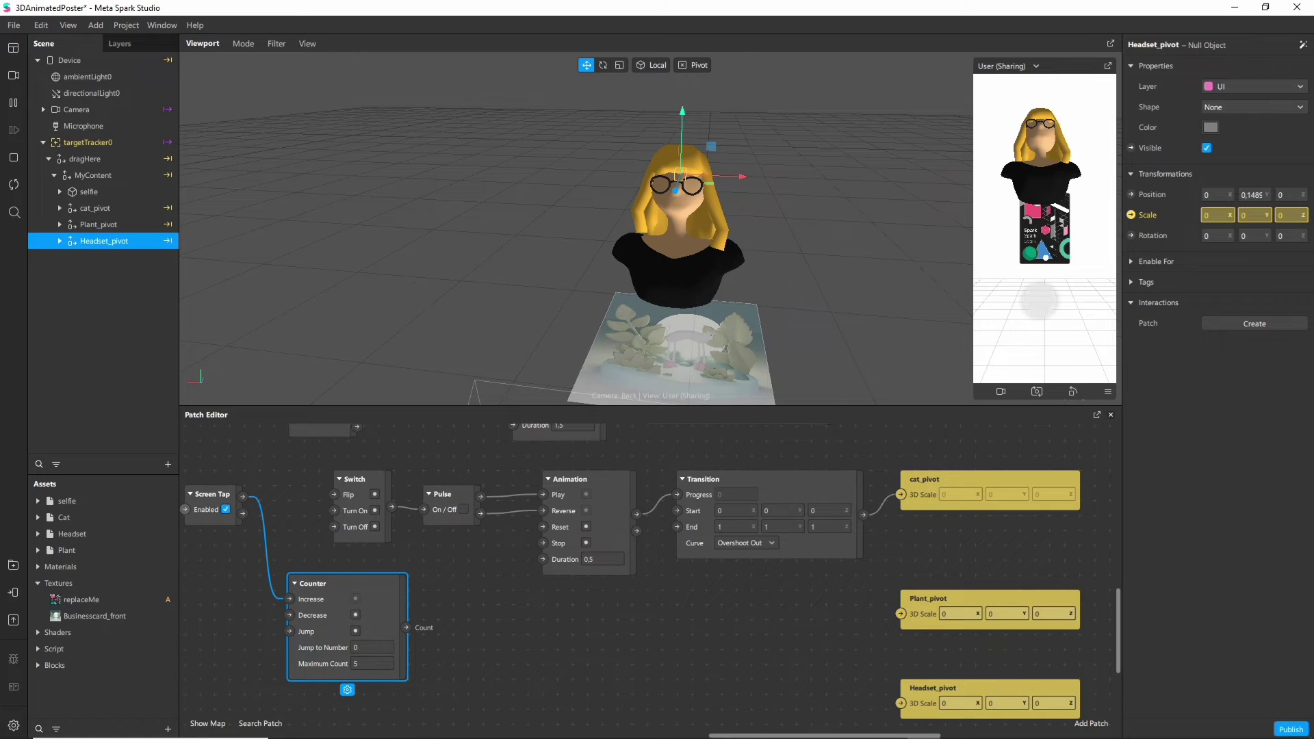
pyautogui.moveTo(317, 653); pyautogui.dragTo(332, 638)
pyautogui.moveTo(421, 611); pyautogui.dragTo(463, 615)
pyautogui.write('val')
pyautogui.press('Return')
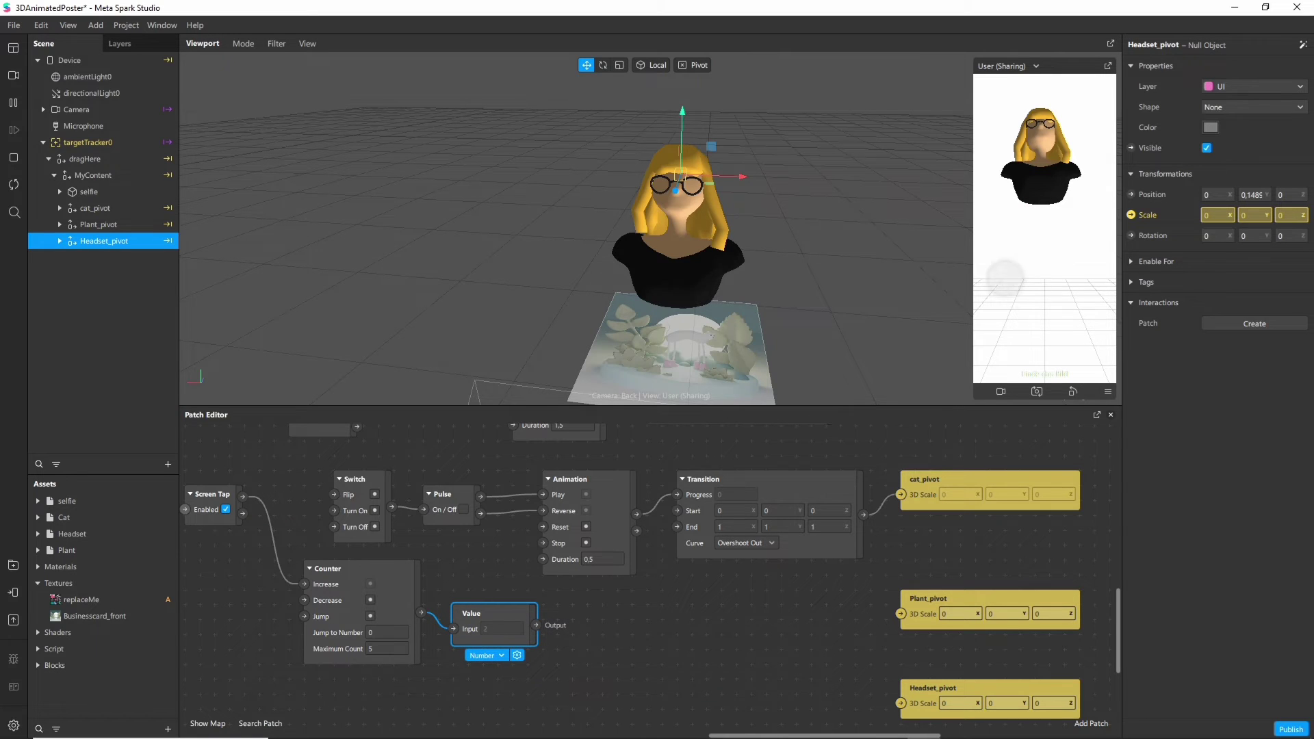
pyautogui.click(1037, 296)
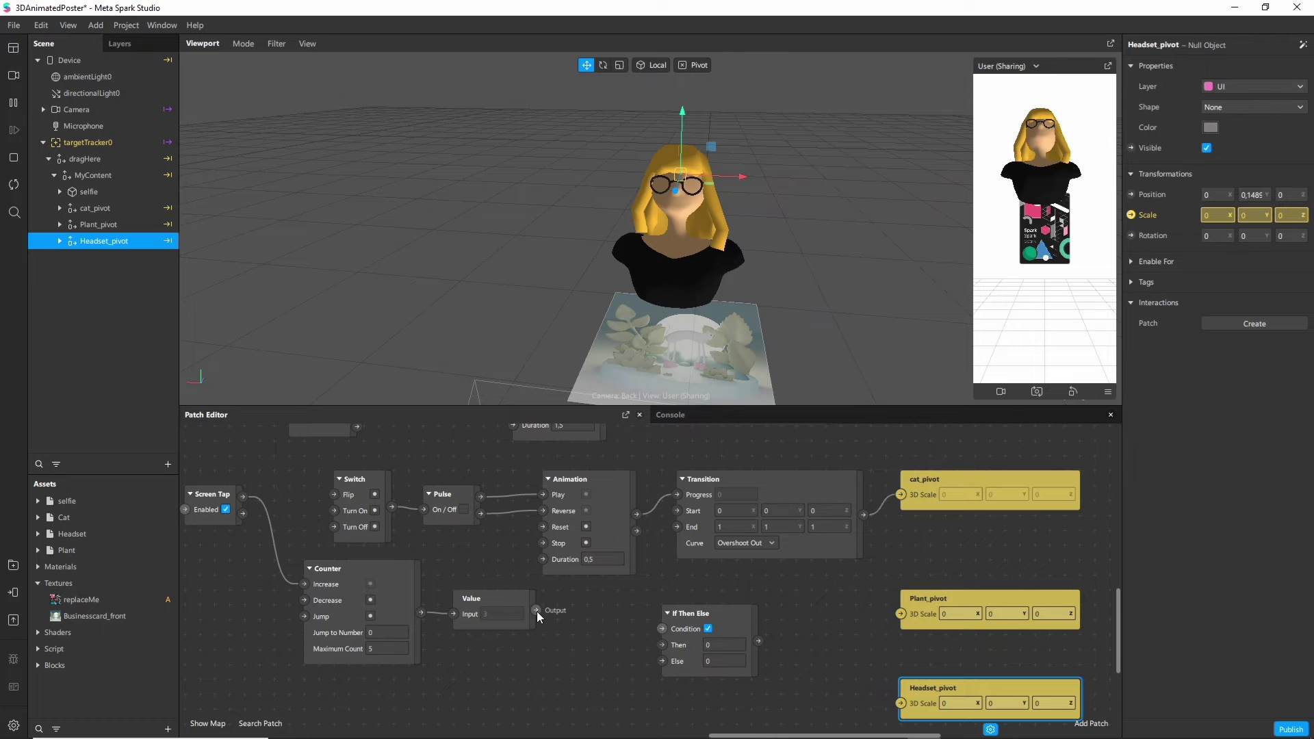
# Step: Add an Equals Exactly check on Value and connect it through a Pulse to the cat animation's Play
pyautogui.moveTo(537, 610); pyautogui.dragTo(573, 667)
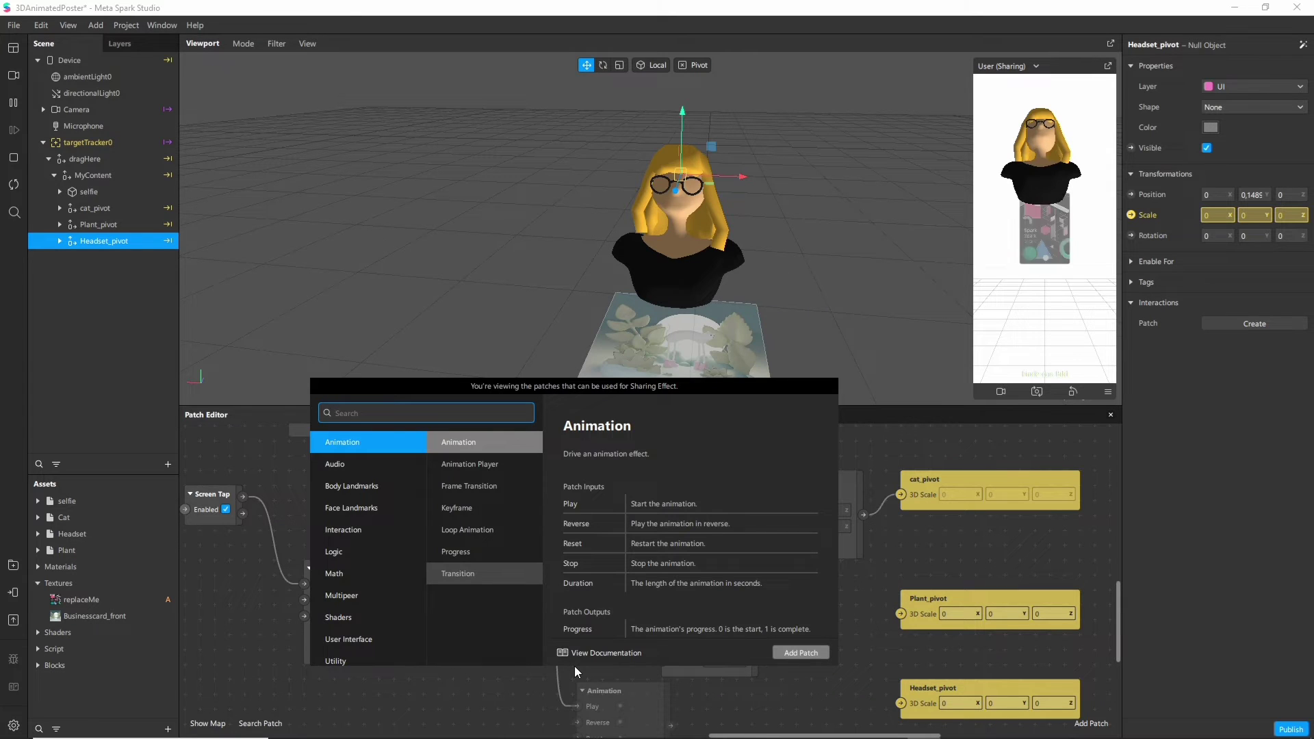
pyautogui.write('equal')
pyautogui.press('Down')
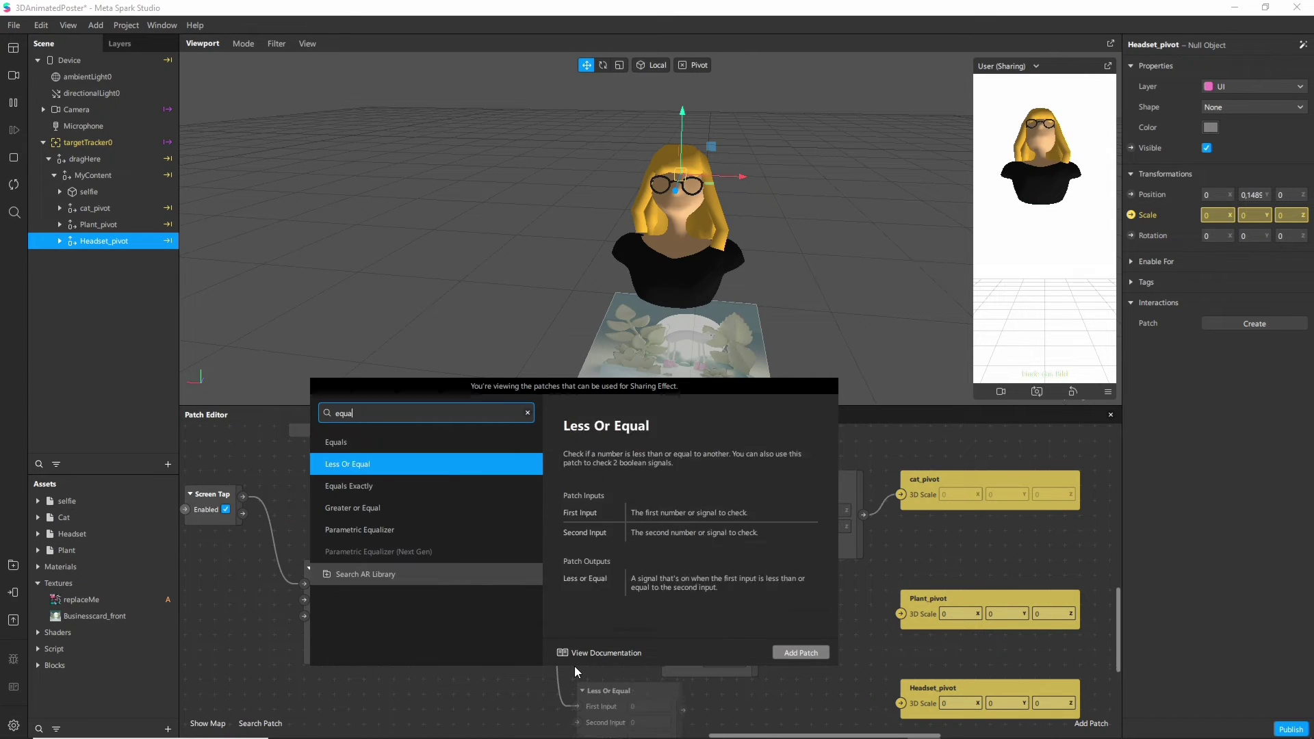
pyautogui.press('Down')
pyautogui.press('Return')
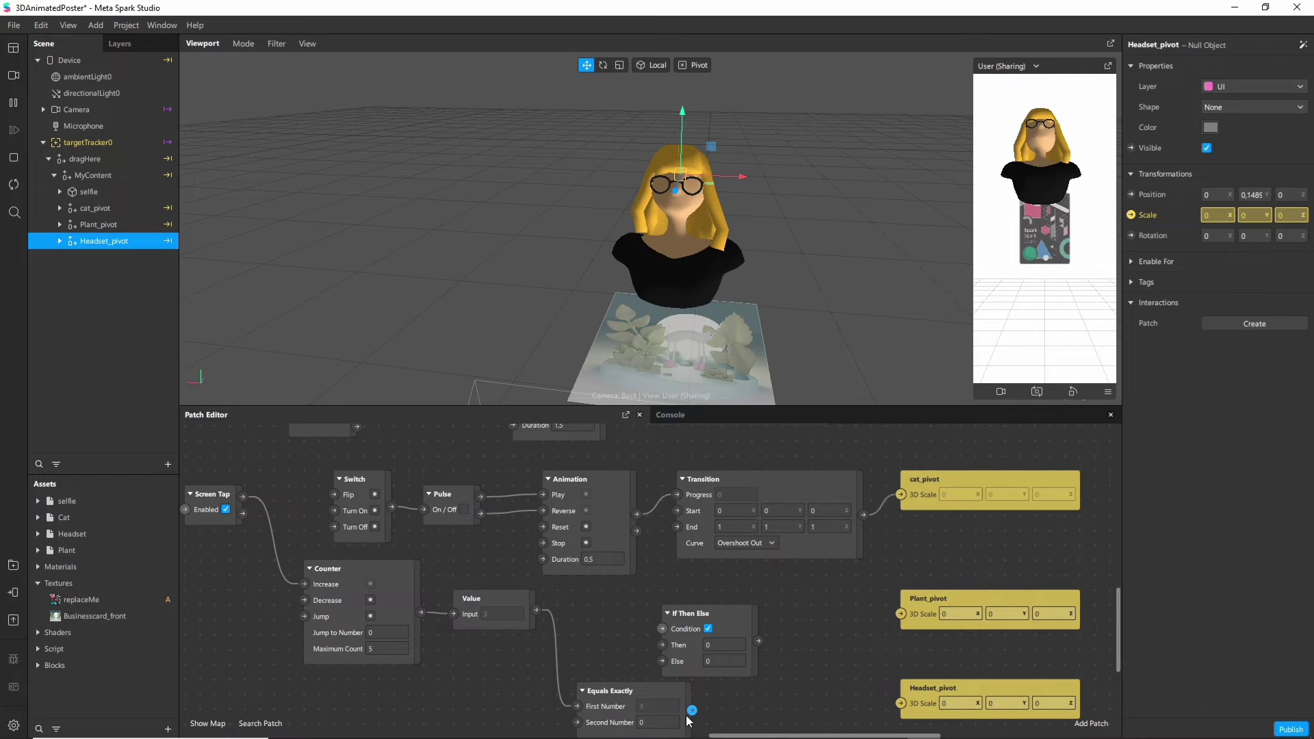
pyautogui.moveTo(632, 689); pyautogui.dragTo(620, 597)
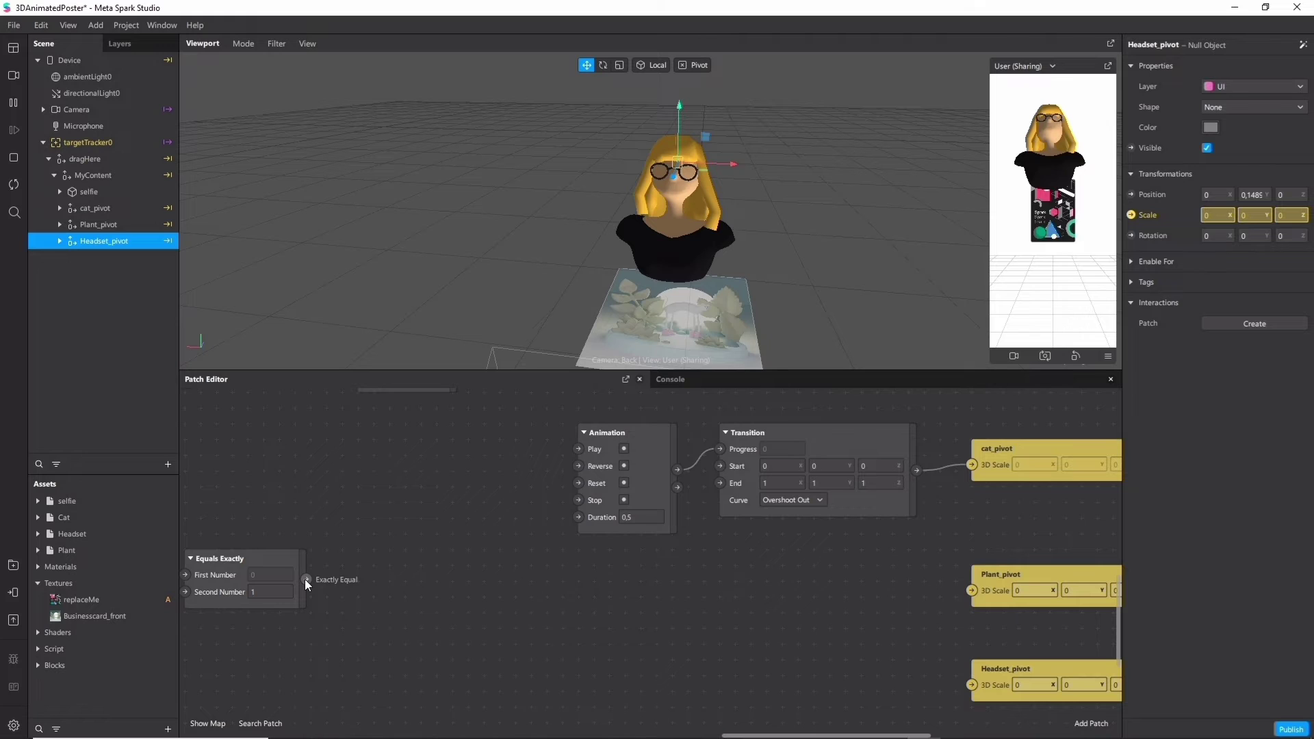
pyautogui.moveTo(305, 579); pyautogui.dragTo(579, 448)
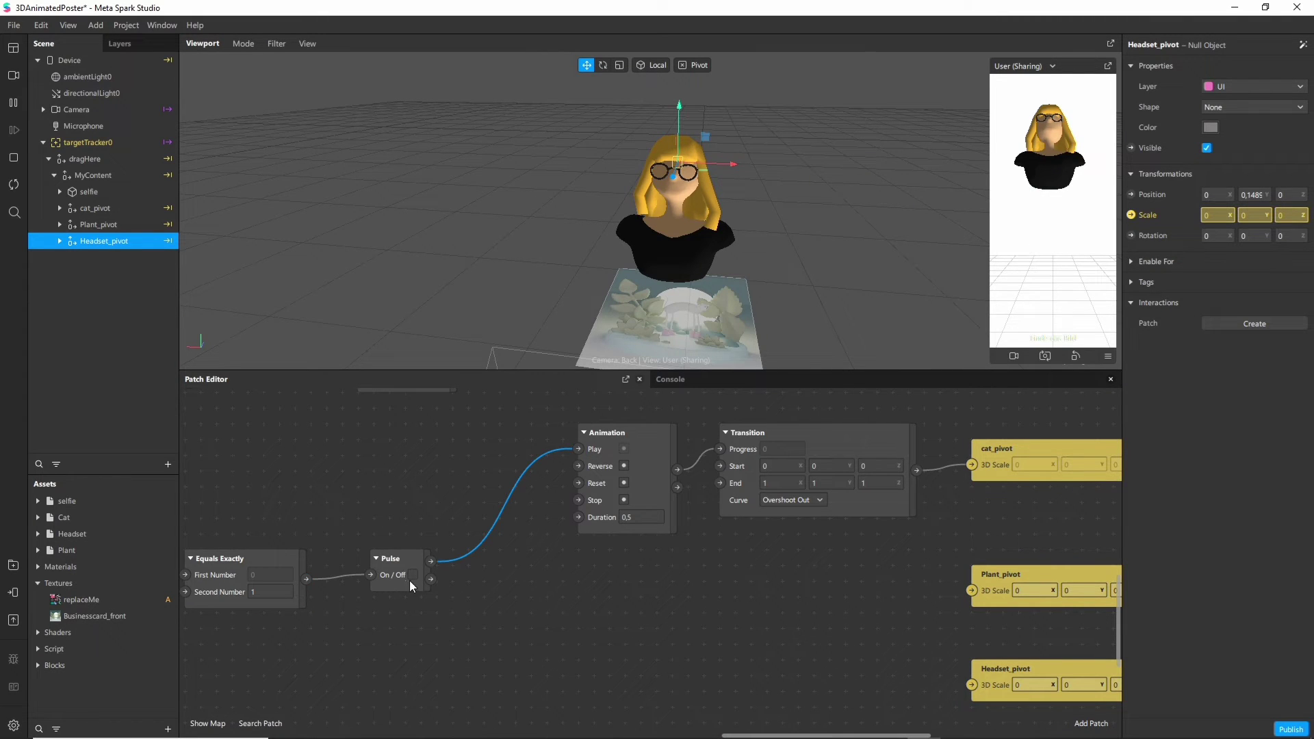
pyautogui.moveTo(404, 563); pyautogui.dragTo(579, 467)
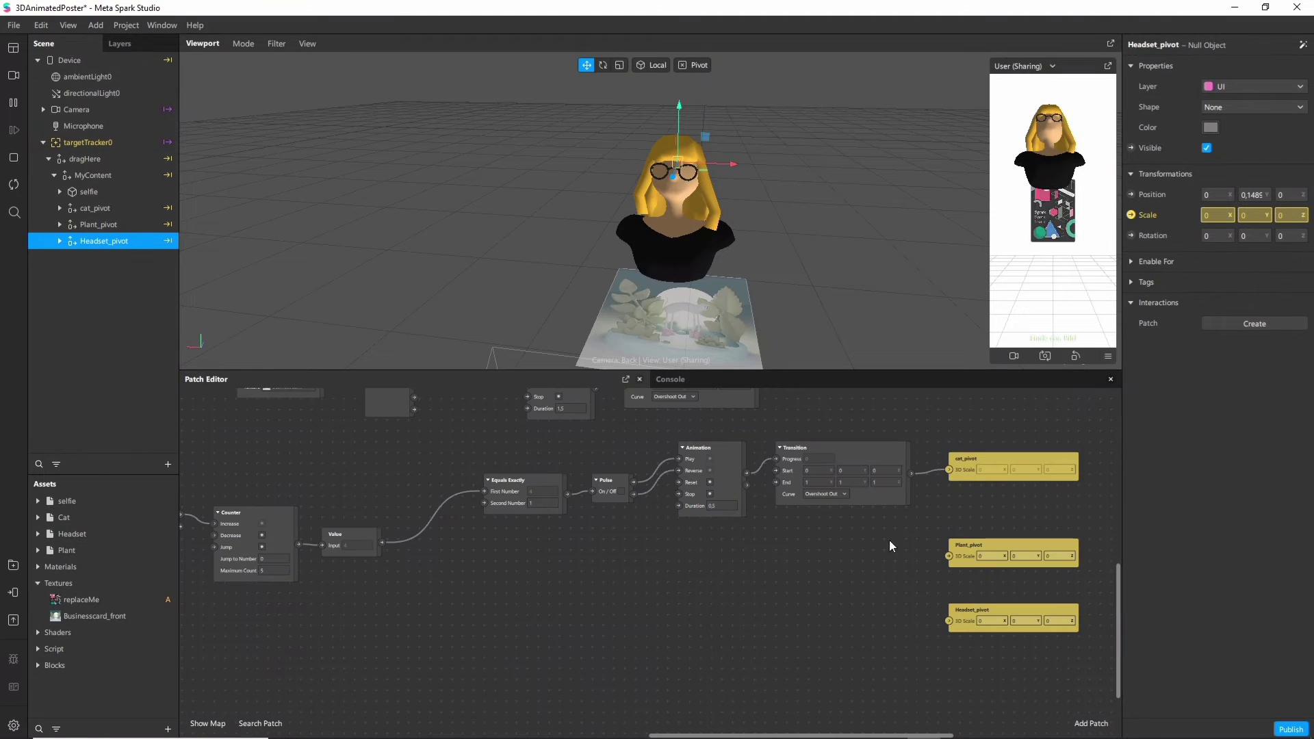
pyautogui.moveTo(890, 540); pyautogui.dragTo(556, 478)
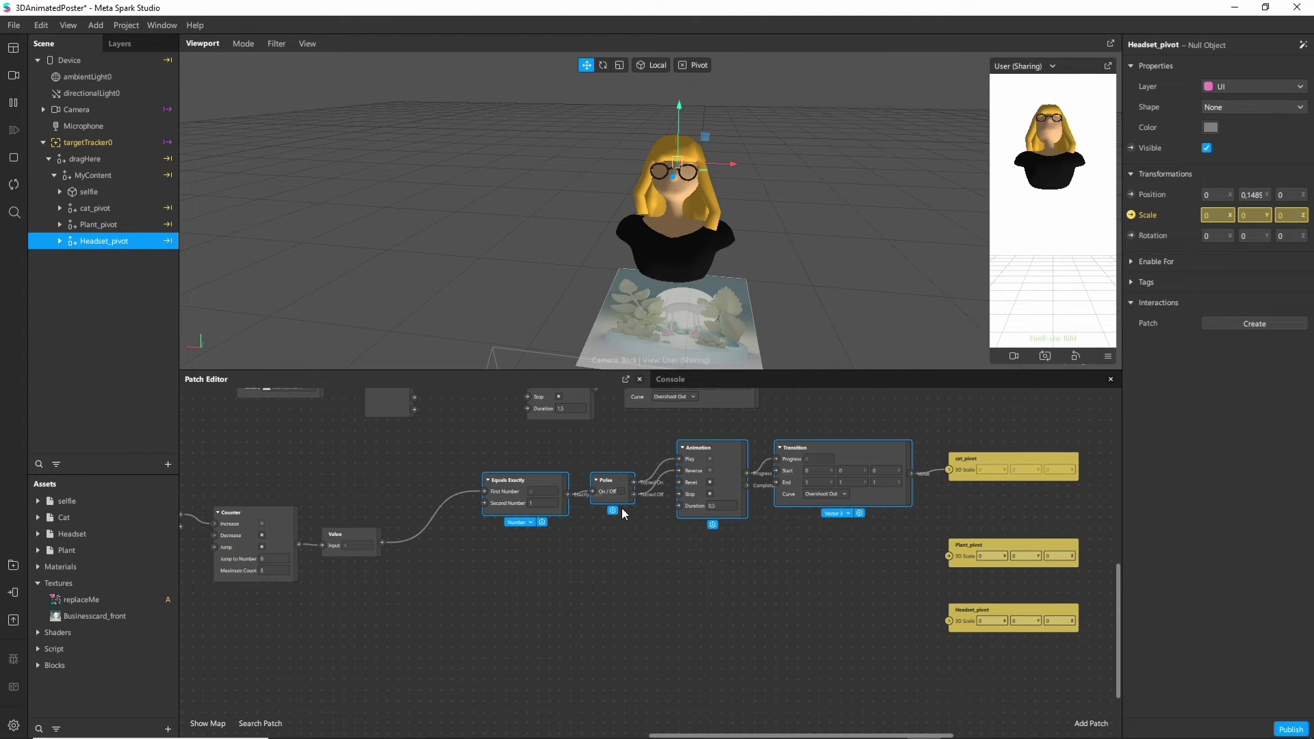
# Step: Paste two copies of the trigger chain, wiring their Transitions to Plant_pivot and Headset_pivot scale
pyautogui.click(688, 642)
pyautogui.hotkey('ctrl', 'v')
pyautogui.moveTo(922, 635); pyautogui.dragTo(693, 536)
pyautogui.click(668, 648)
pyautogui.hotkey('ctrl', 'v')
pyautogui.moveTo(999, 655); pyautogui.dragTo(769, 631)
pyautogui.click(815, 608)
pyautogui.moveTo(889, 560); pyautogui.dragTo(949, 556)
pyautogui.moveTo(949, 622); pyautogui.dragTo(962, 653)
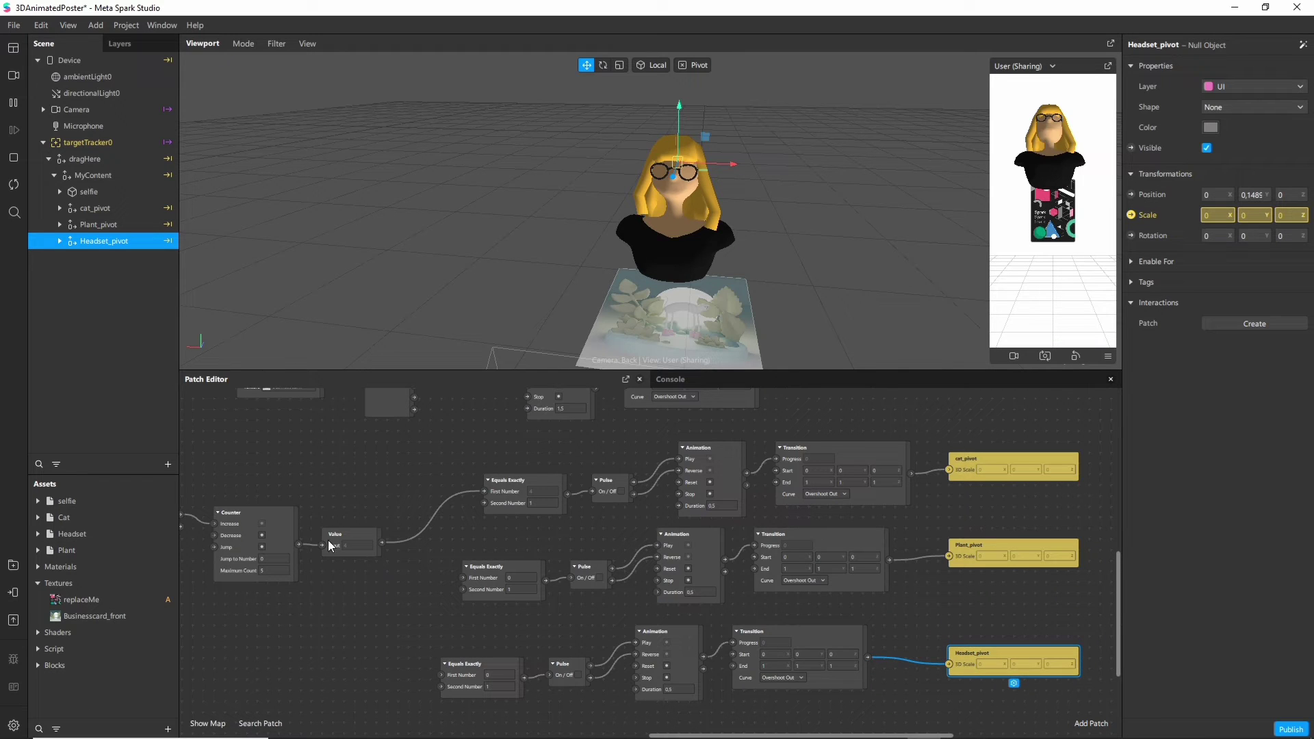
# Step: Set the copied comparisons' Second Numbers to 2 and 3 and feed them the Counter Value
pyautogui.click(544, 505)
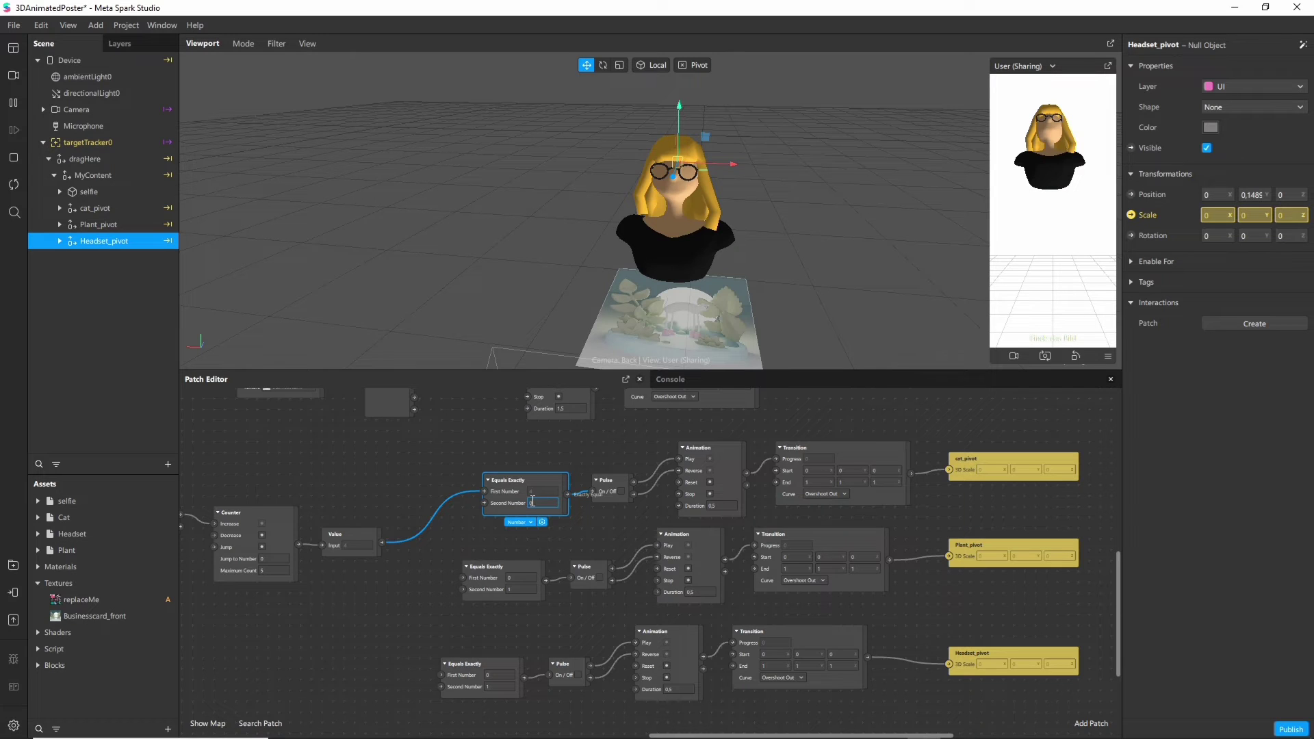
pyautogui.click(521, 592)
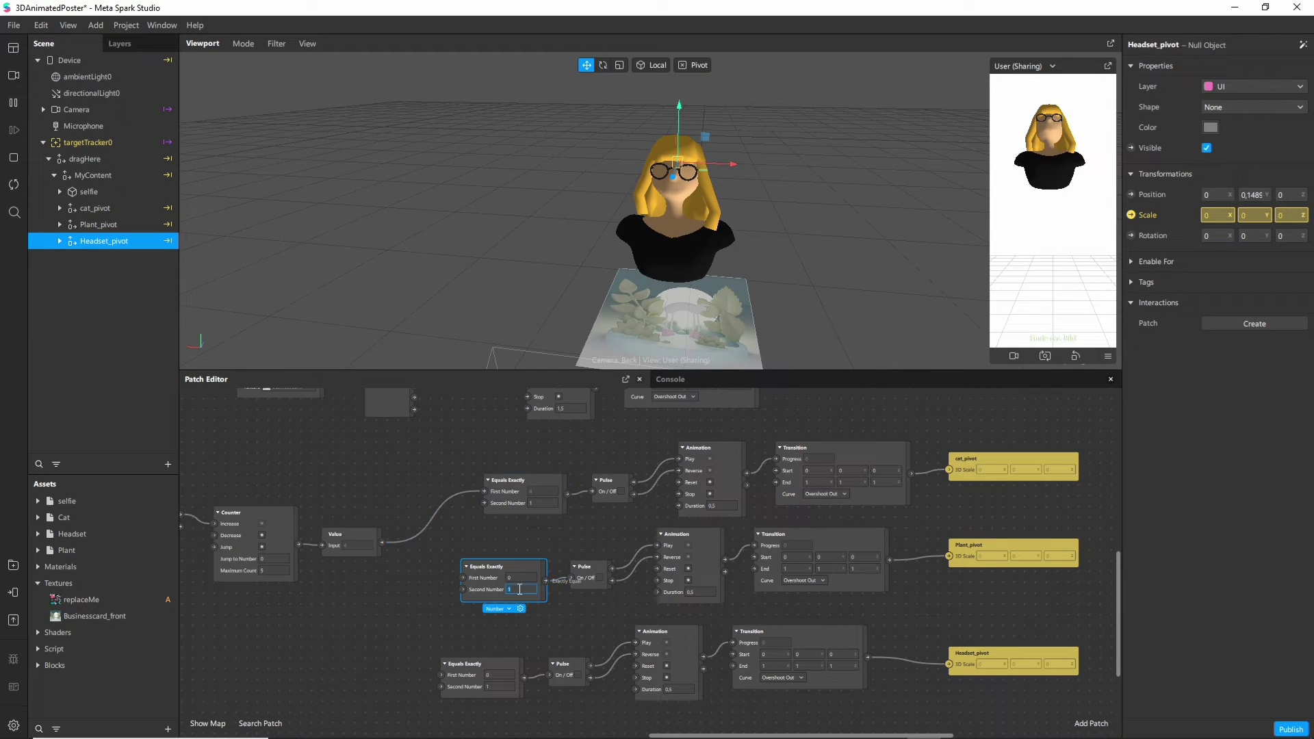
pyautogui.scroll(3, 528, 635)
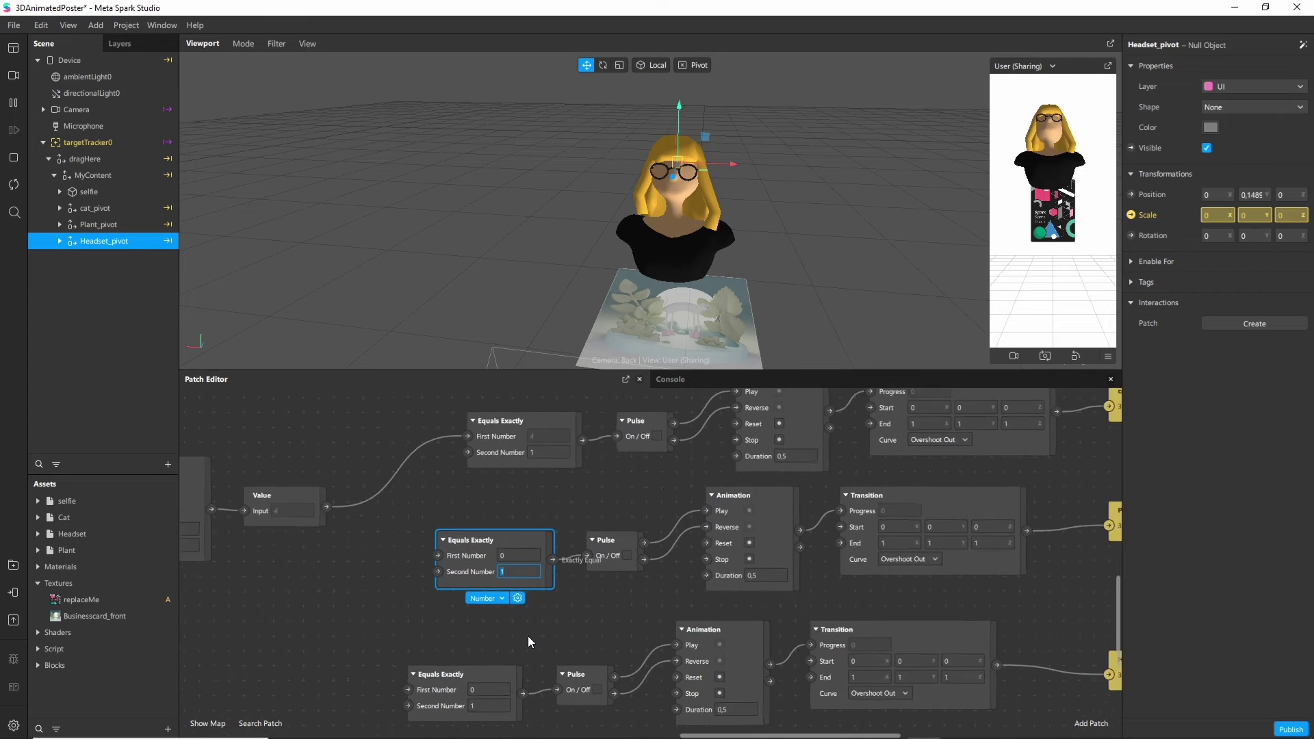
pyautogui.scroll(1, 527, 635)
pyautogui.write('2')
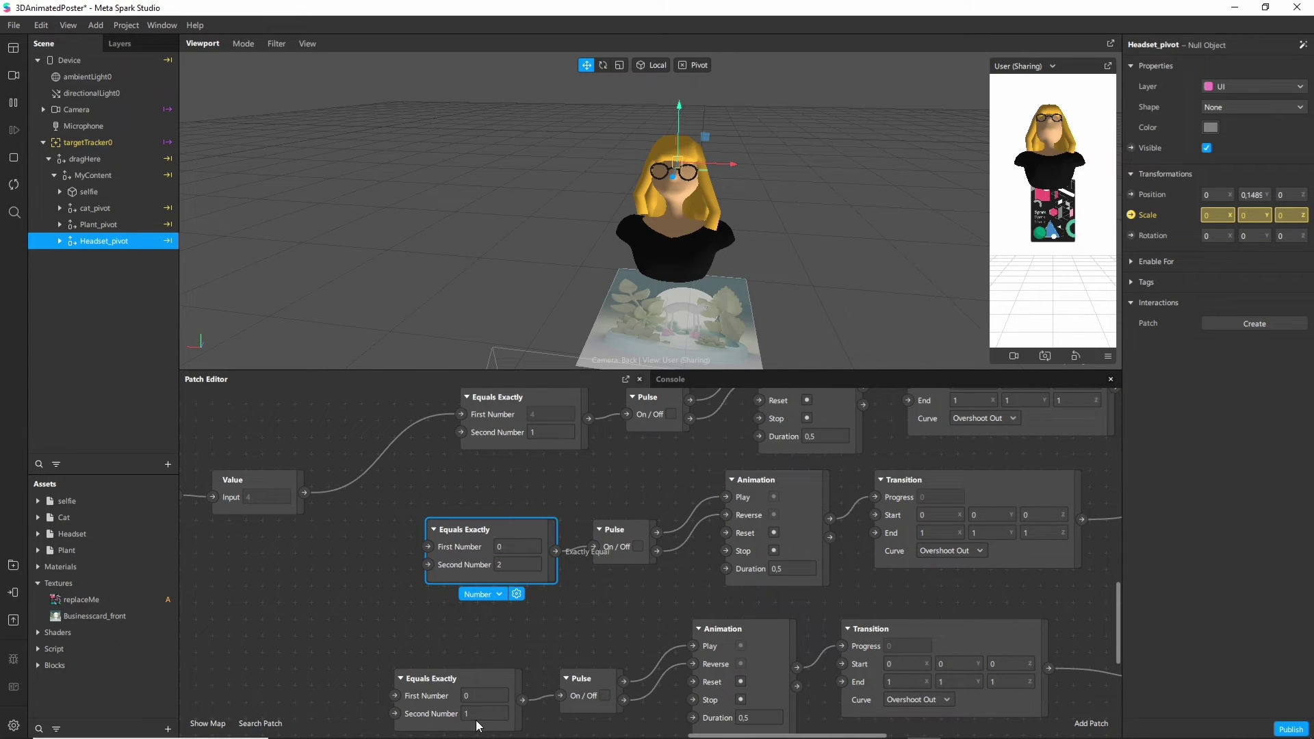
pyautogui.click(477, 712)
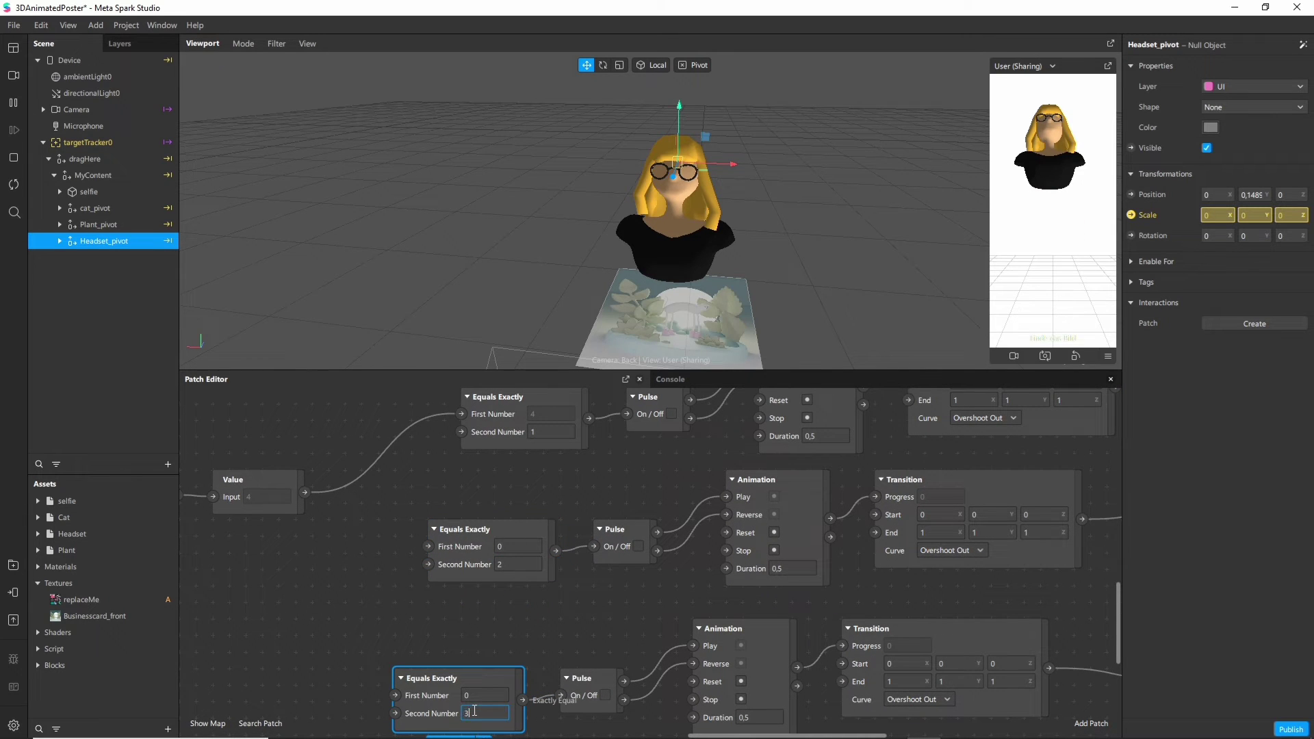
pyautogui.press('Return')
pyautogui.moveTo(305, 493); pyautogui.dragTo(429, 547)
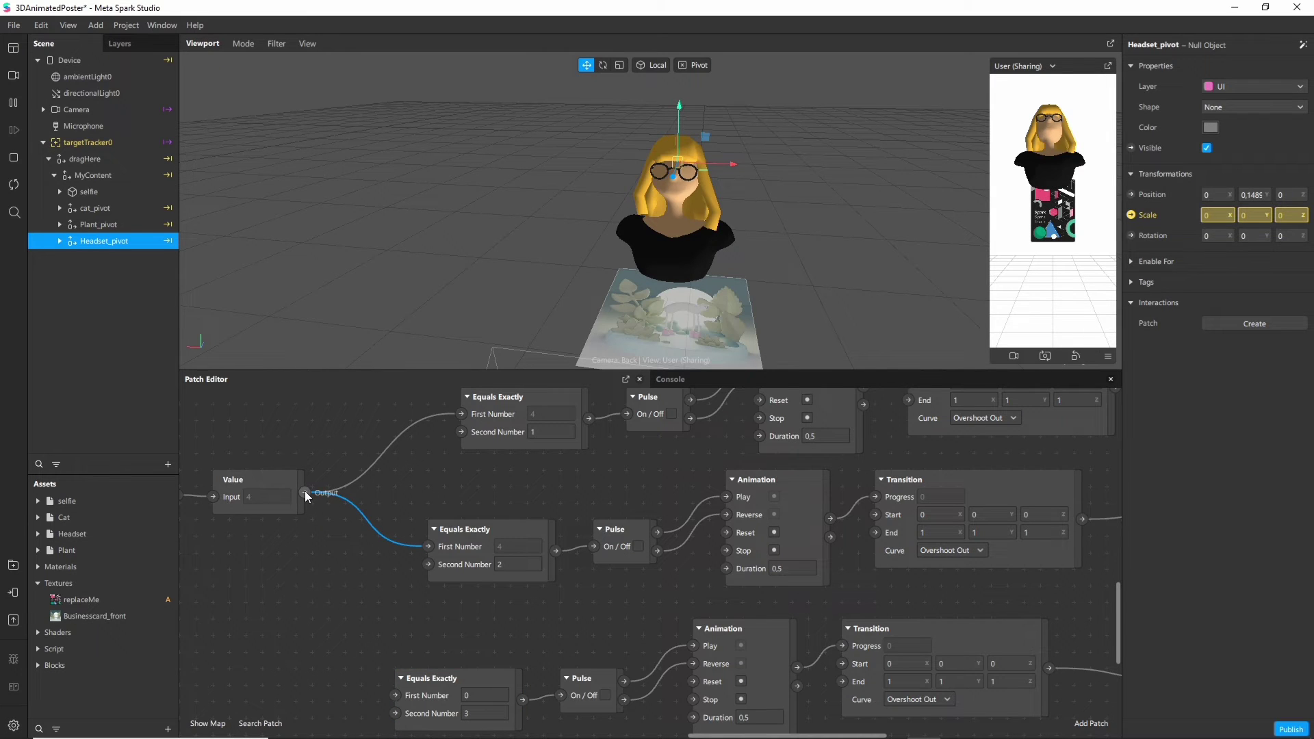
pyautogui.moveTo(305, 493); pyautogui.dragTo(400, 696)
# Step: Tap the simulator three times to cycle through the cat, plant and headset
pyautogui.scroll(-2, 498, 601)
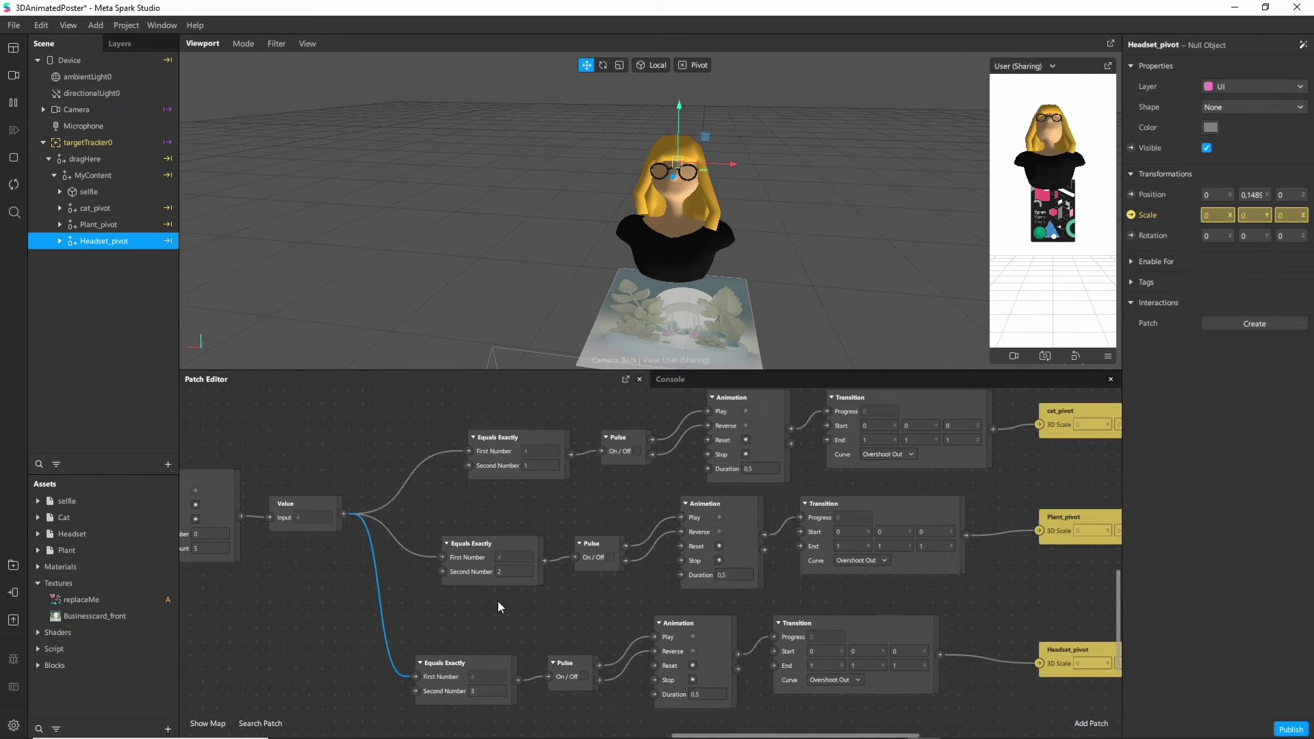
pyautogui.scroll(-1, 499, 601)
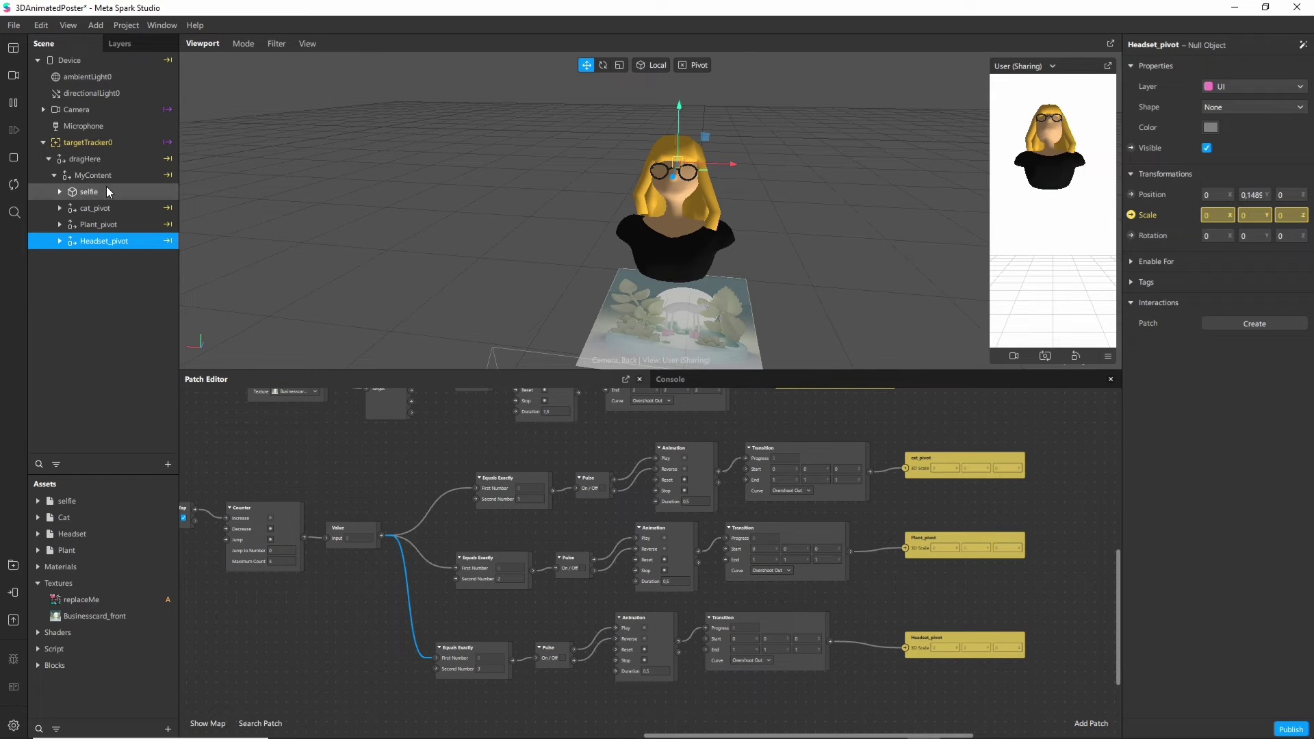
pyautogui.click(1056, 266)
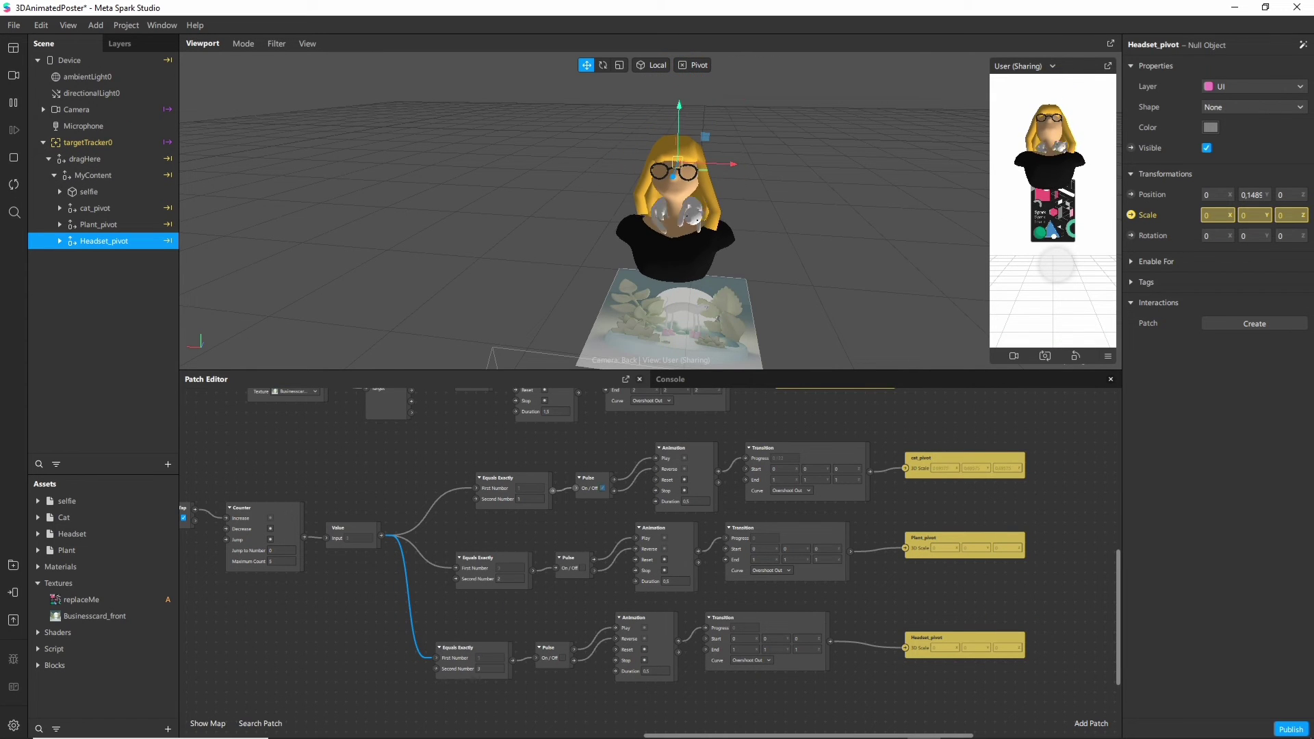
pyautogui.click(1056, 265)
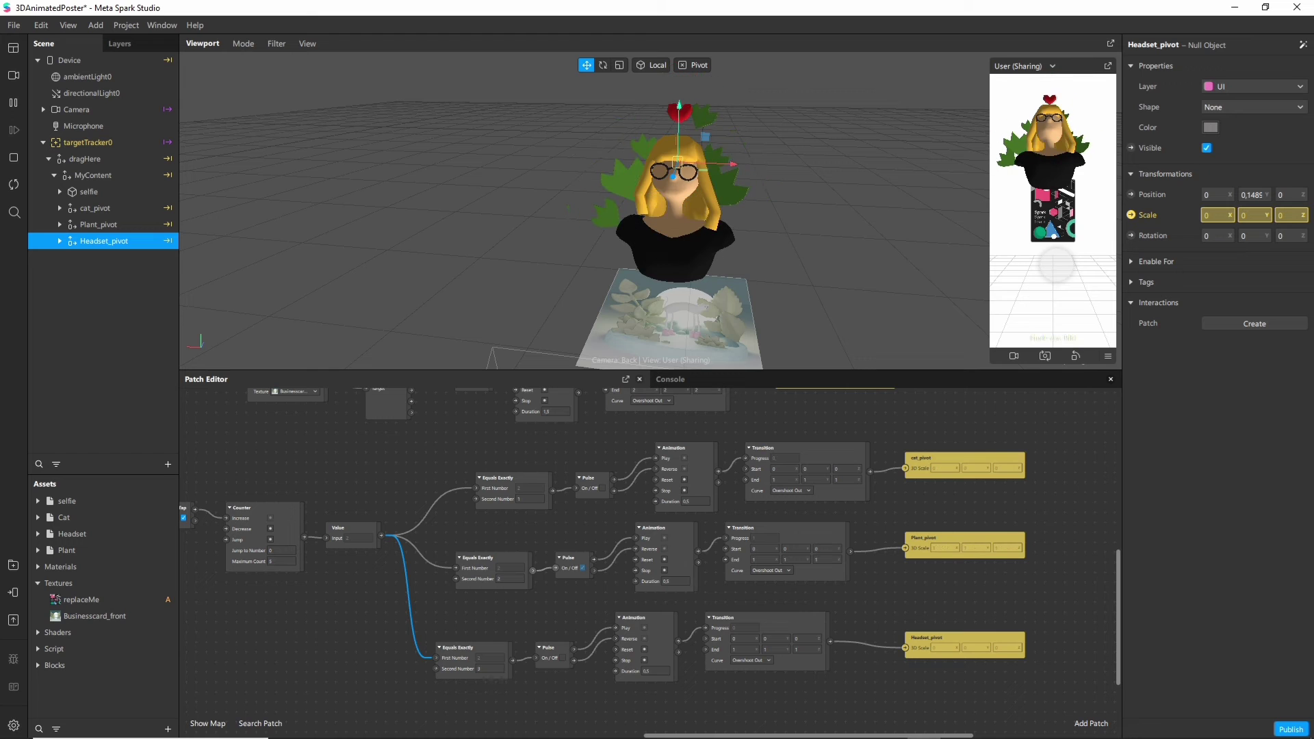
pyautogui.click(1056, 266)
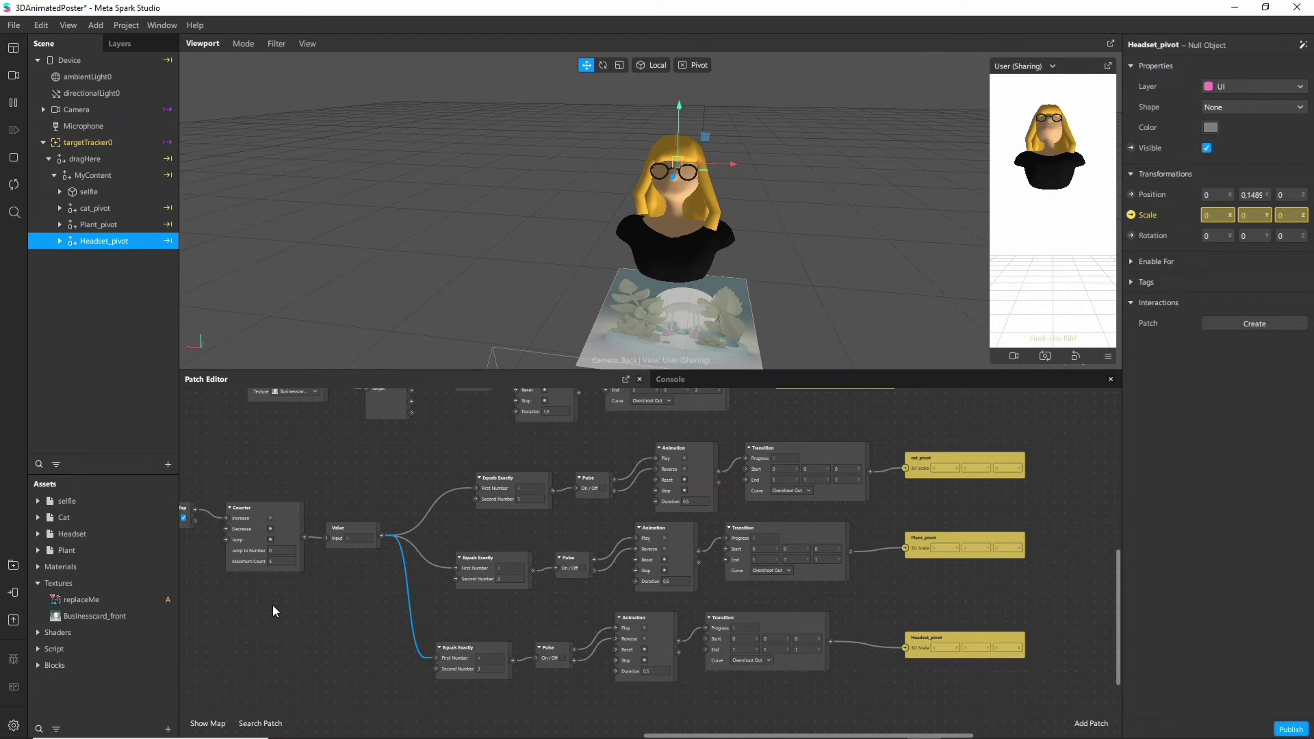
# Step: Lower the Counter's maximum count to 4 and renumber the item comparisons to 0, 1, 2
pyautogui.scroll(3, 275, 605)
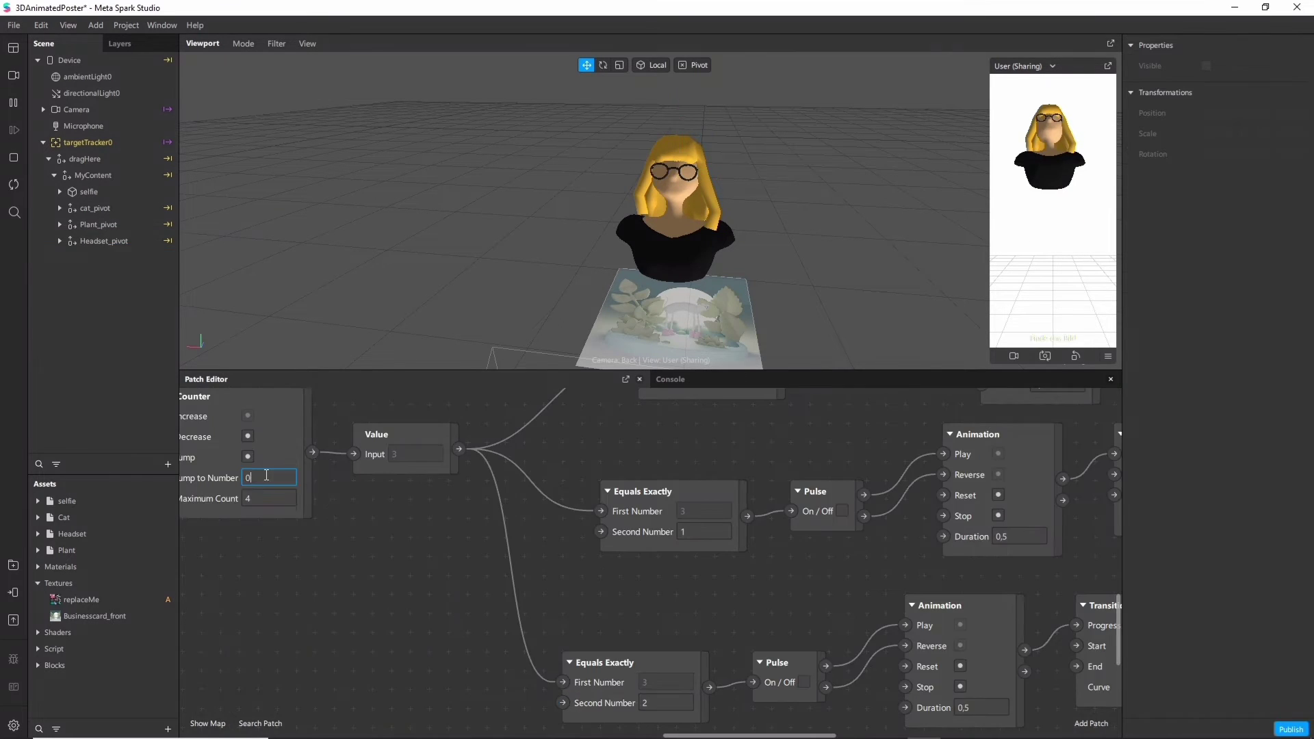
pyautogui.click(281, 499)
pyautogui.write('4')
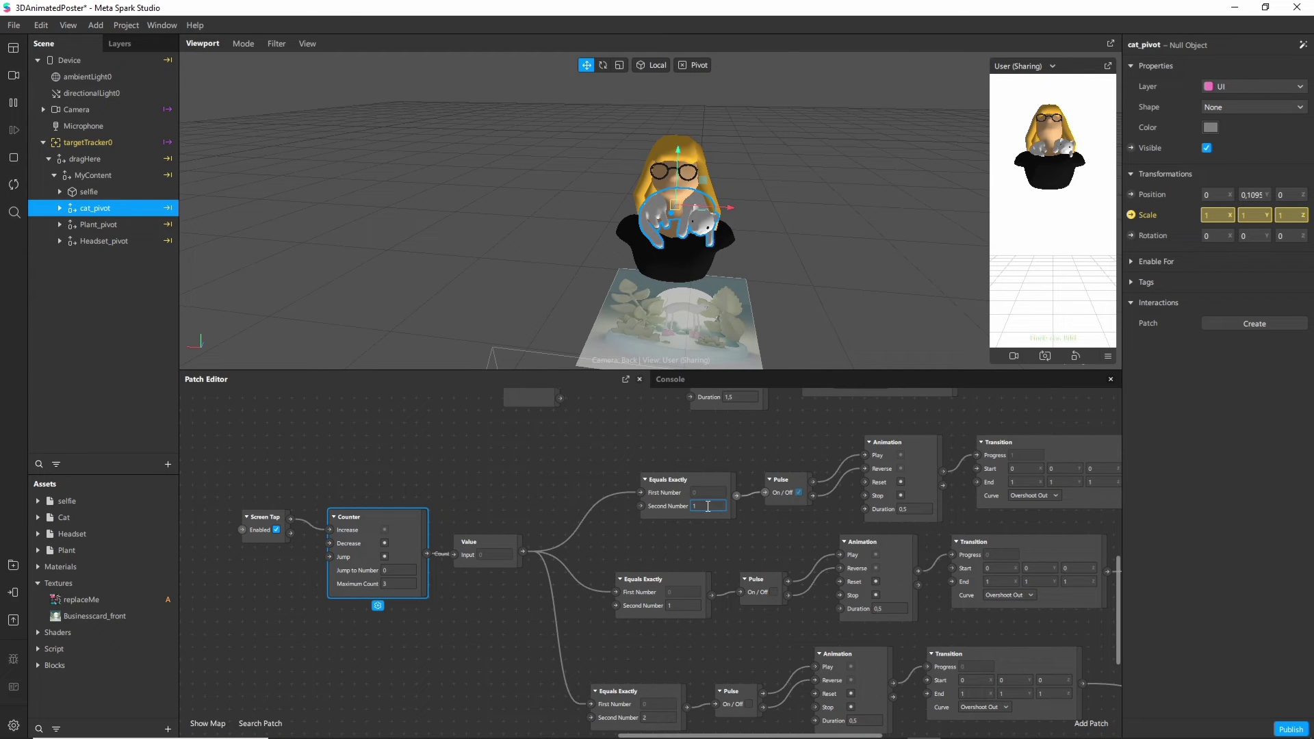
pyautogui.click(681, 607)
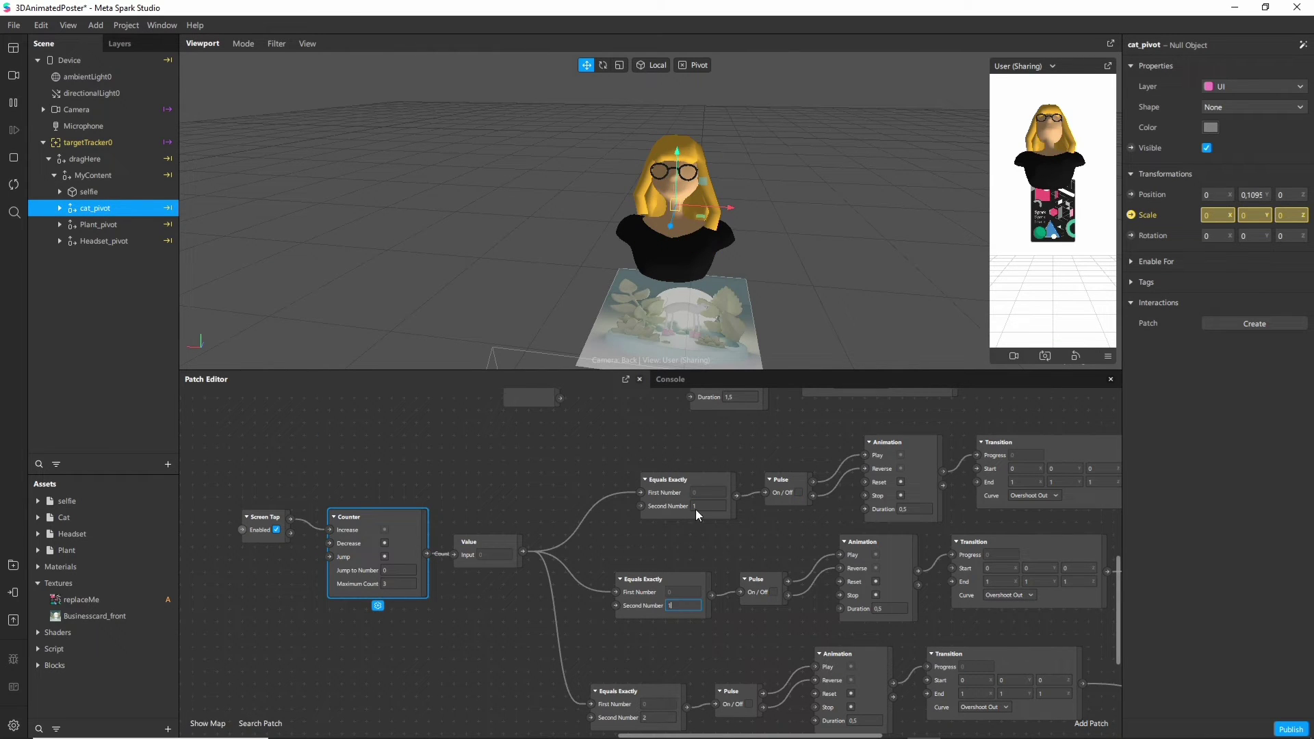
pyautogui.press('Return')
# Step: Send the effect to Instagram for testing on a device
pyautogui.click(540, 446)
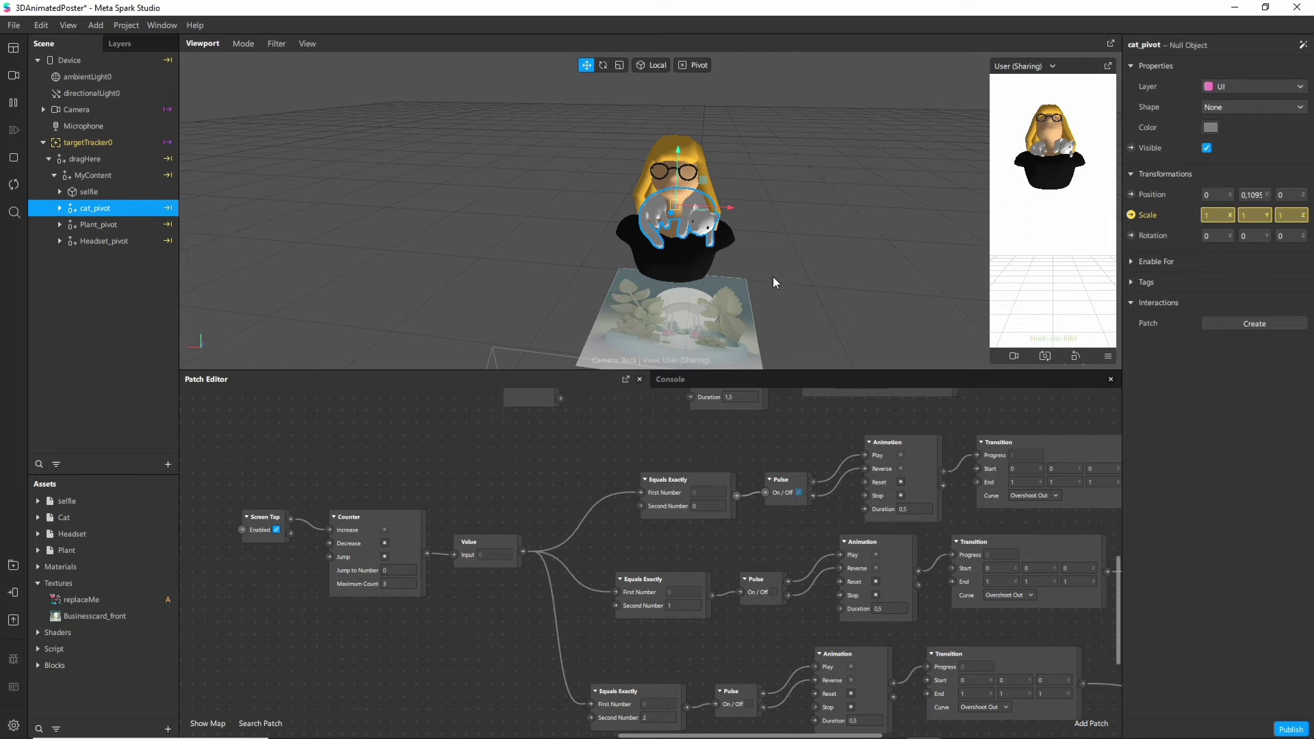
pyautogui.click(13, 593)
pyautogui.click(241, 419)
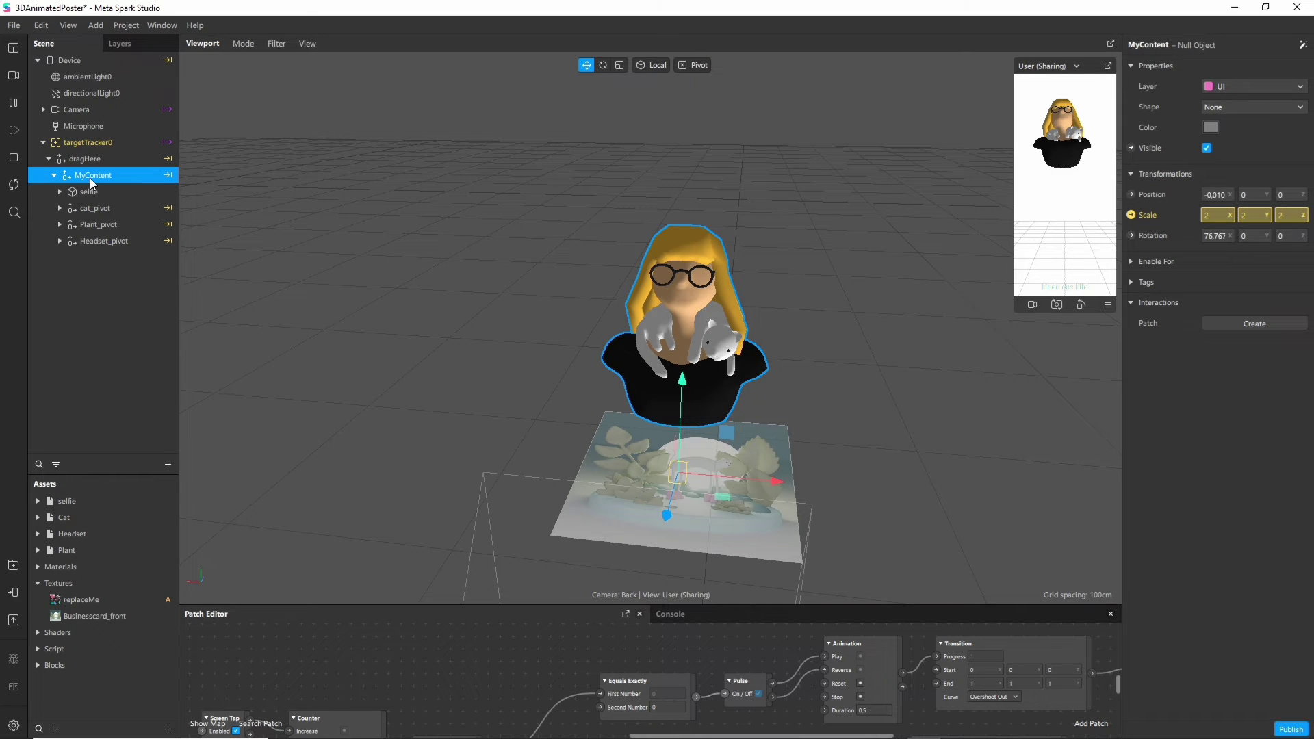
# Step: Add a Null Object under MyContent and rename it Particles
pyautogui.rightClick(91, 181)
pyautogui.moveTo(104, 192)
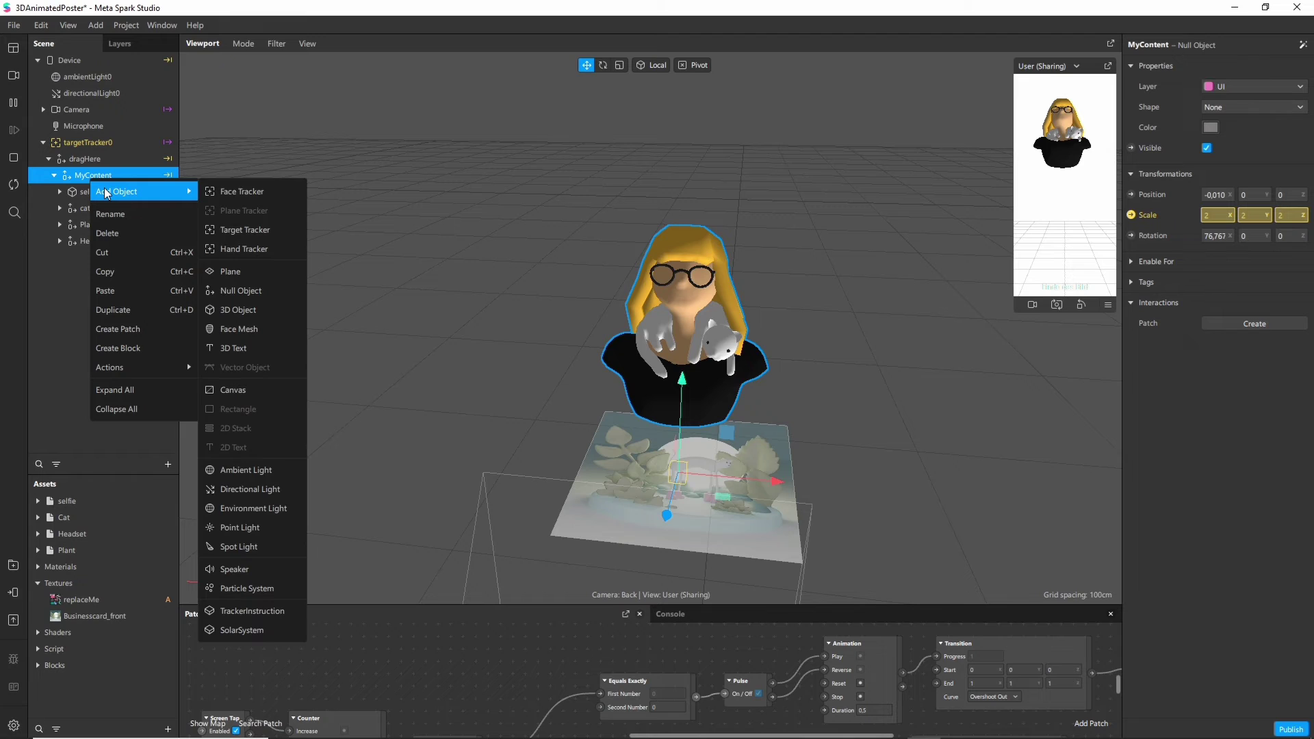
pyautogui.click(229, 291)
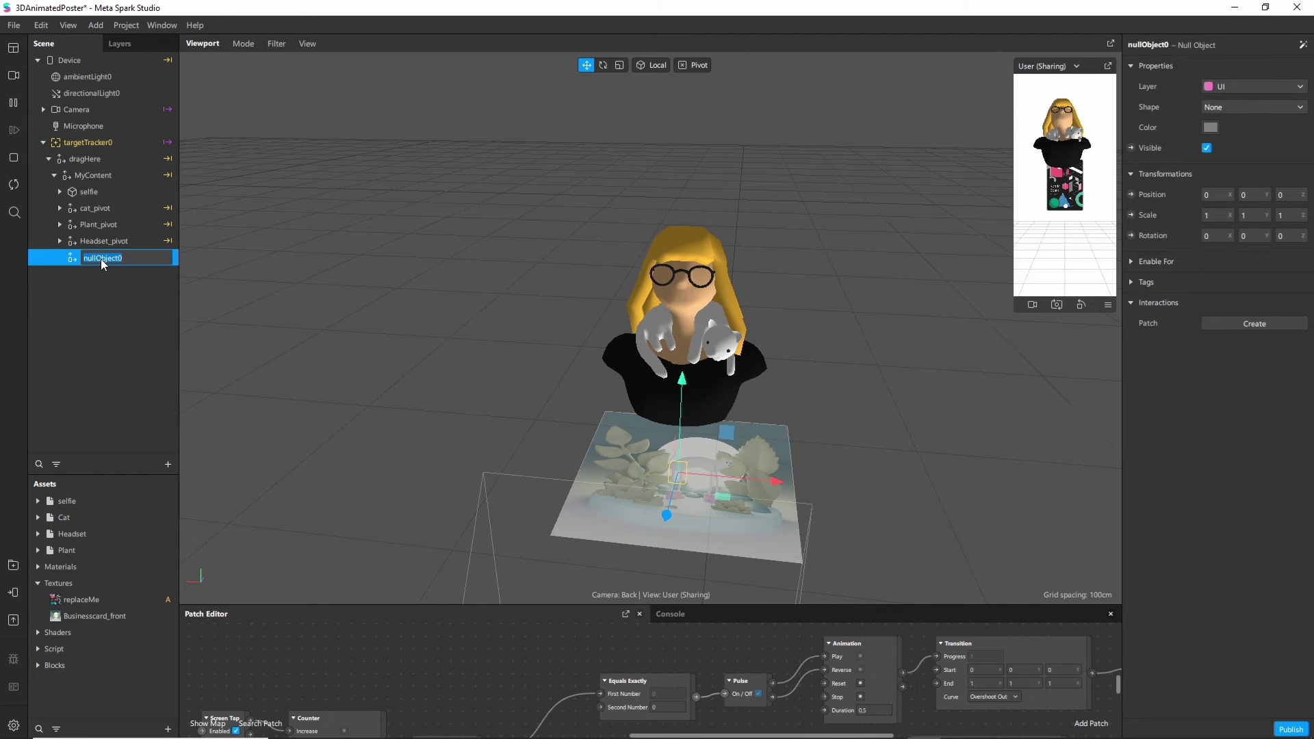
pyautogui.click(101, 259)
pyautogui.write('Particles')
pyautogui.press('Return')
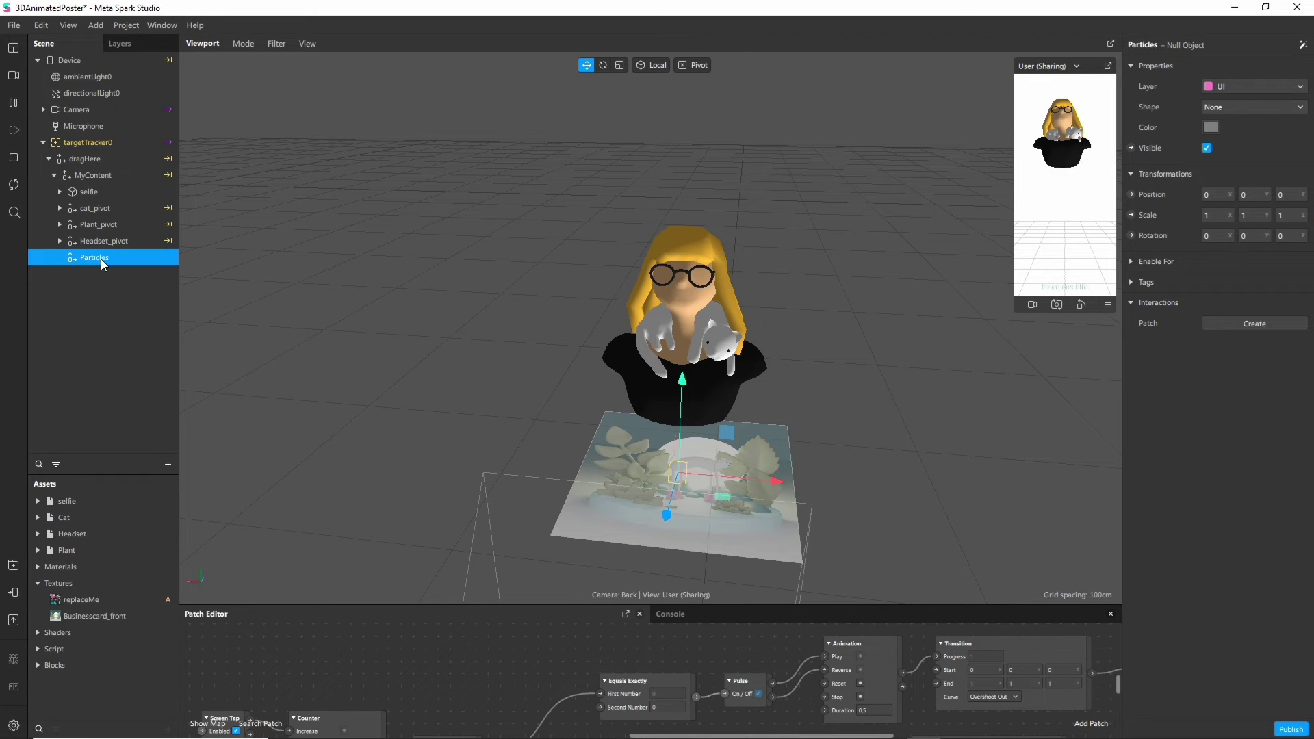
pyautogui.rightClick(103, 264)
pyautogui.moveTo(113, 272)
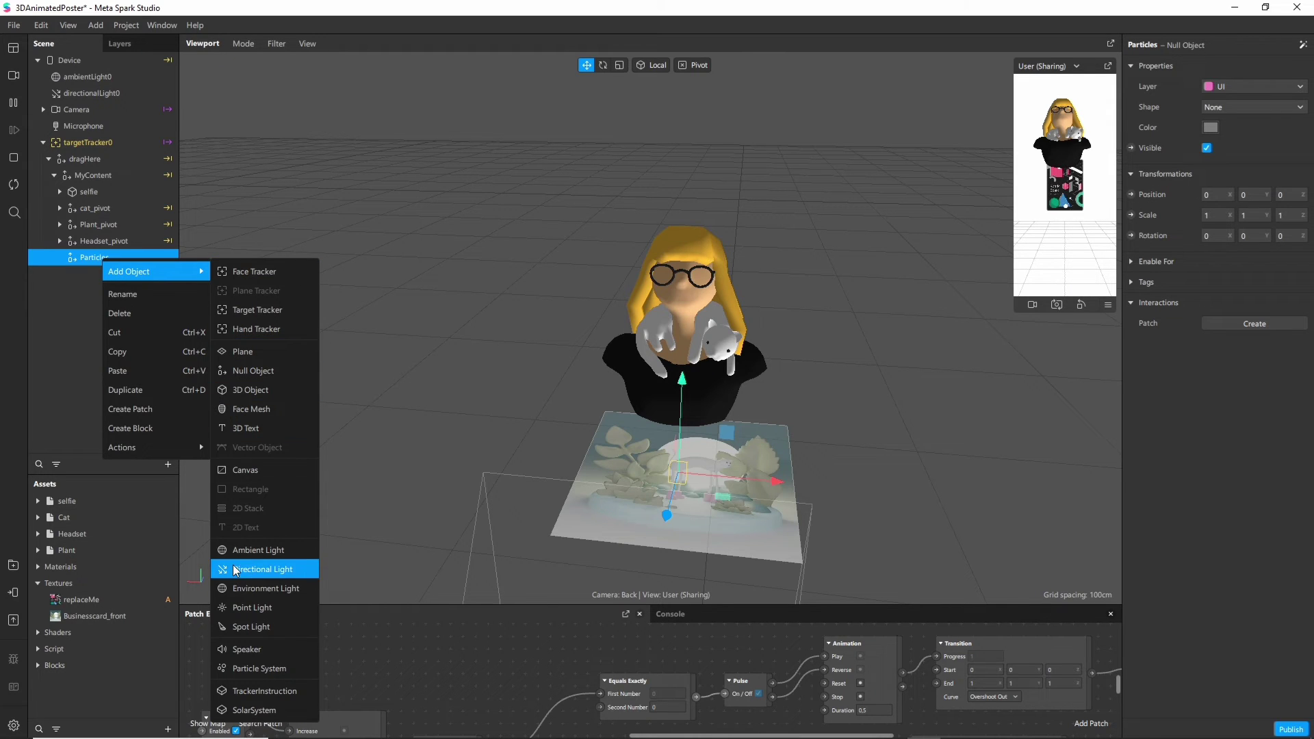
# Step: Add a Particle System inside Particles and set all three Spray Angle values to 180
pyautogui.click(254, 668)
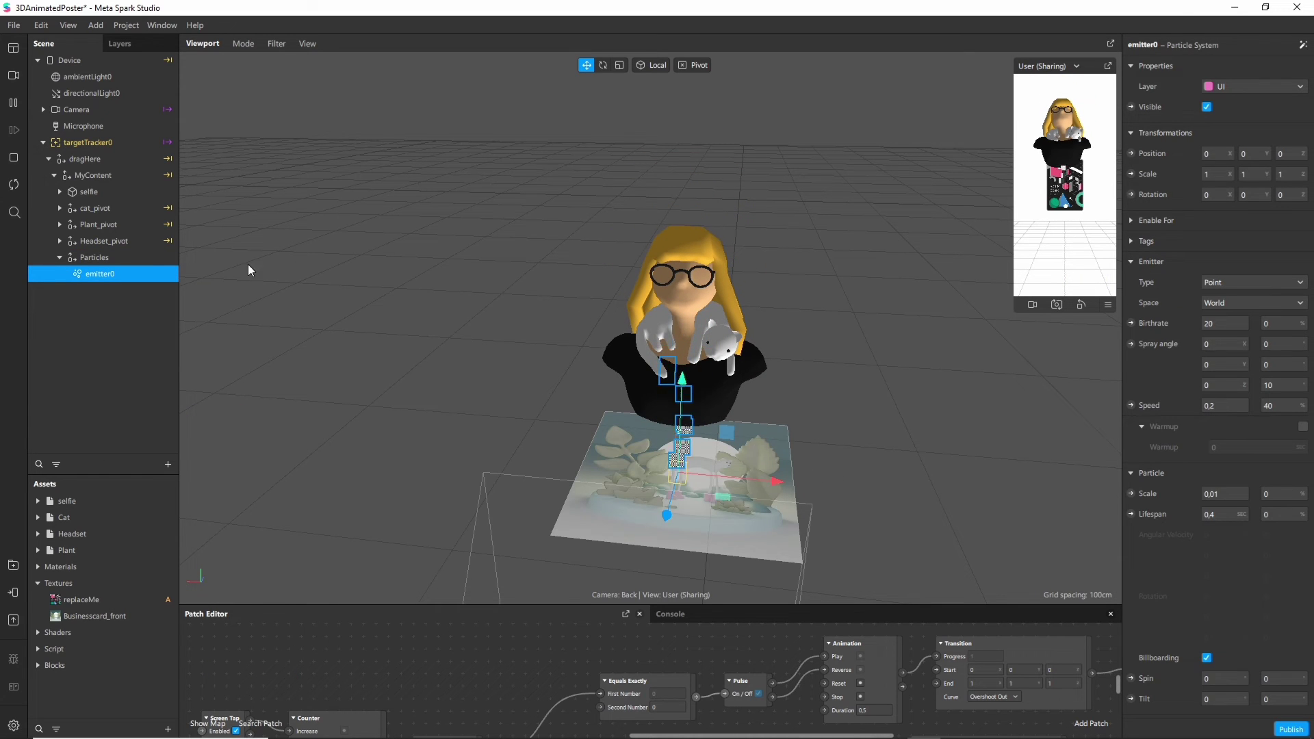
pyautogui.click(94, 257)
pyautogui.click(100, 274)
pyautogui.click(1282, 344)
pyautogui.write('180')
pyautogui.press('Tab')
pyautogui.write('180')
pyautogui.press('Tab')
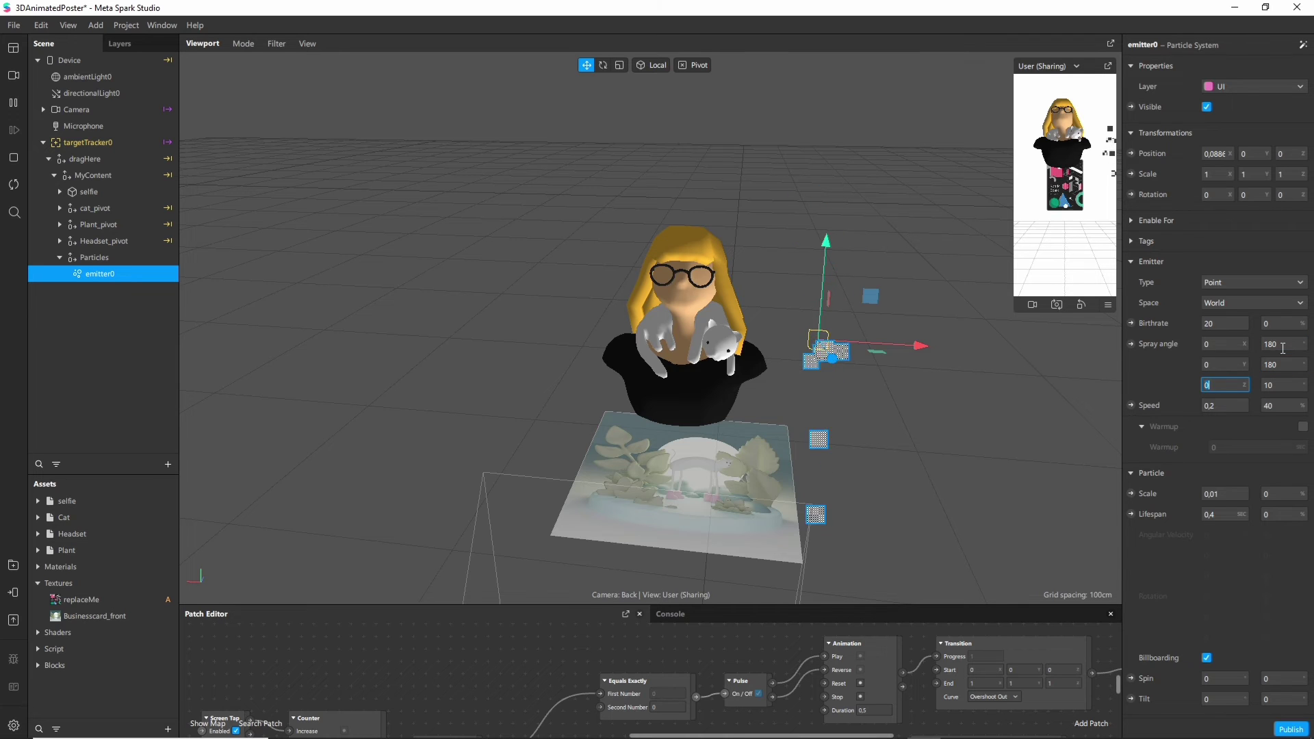
pyautogui.write('180')
pyautogui.press('Return')
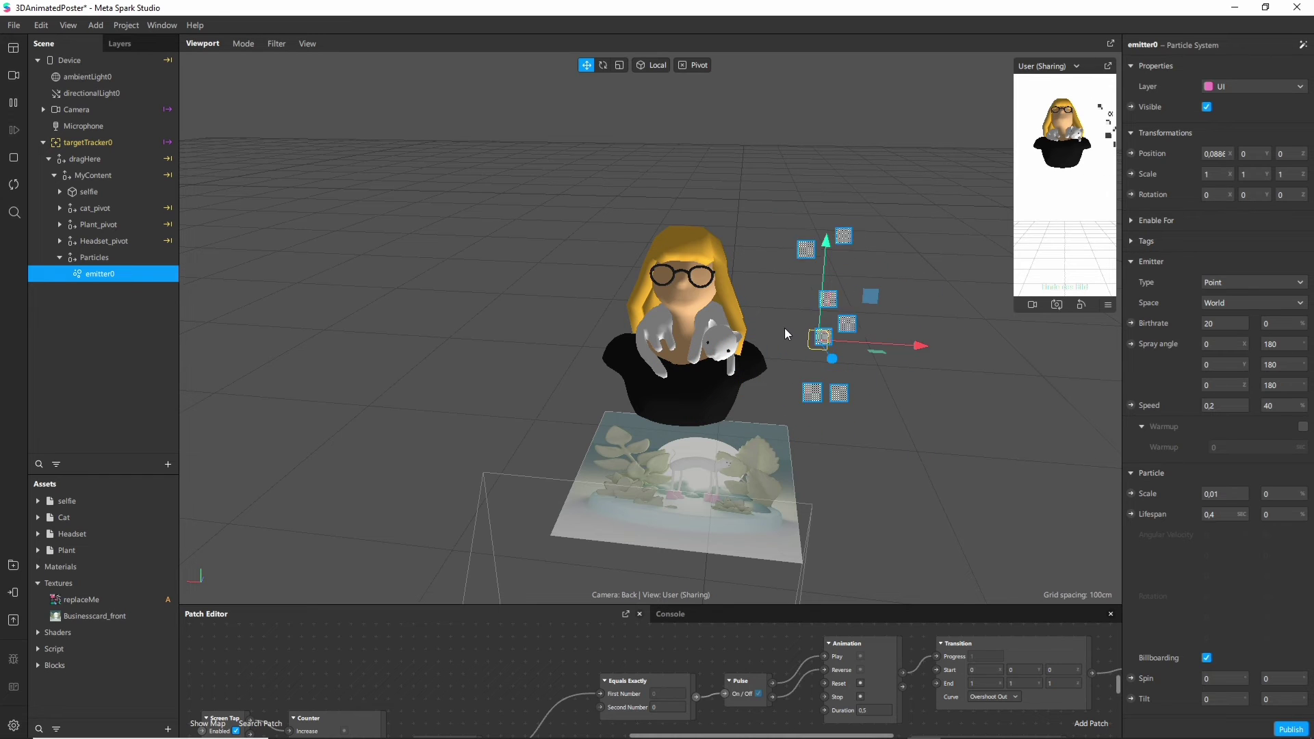
# Step: Orbit, zoom and pan the viewport to centre the particles beside the avatar
pyautogui.moveTo(768, 314); pyautogui.dragTo(684, 301)
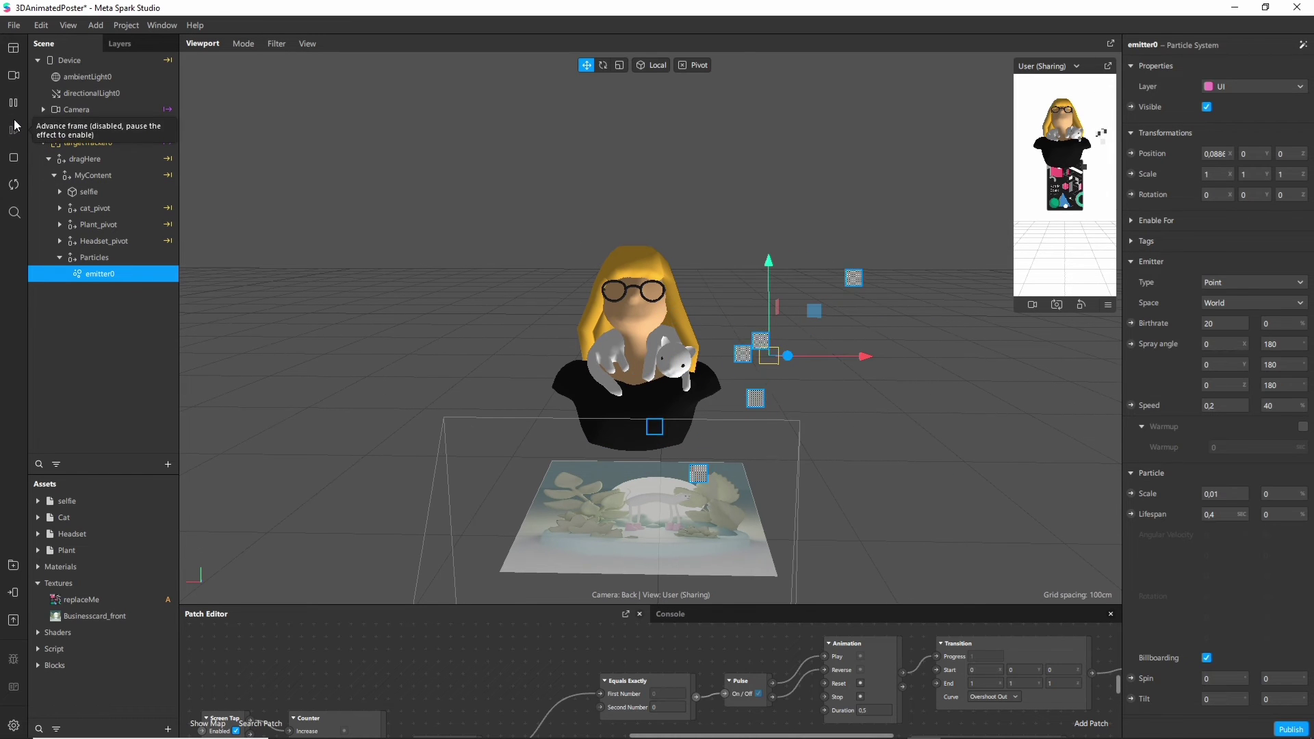
pyautogui.scroll(5, 889, 397)
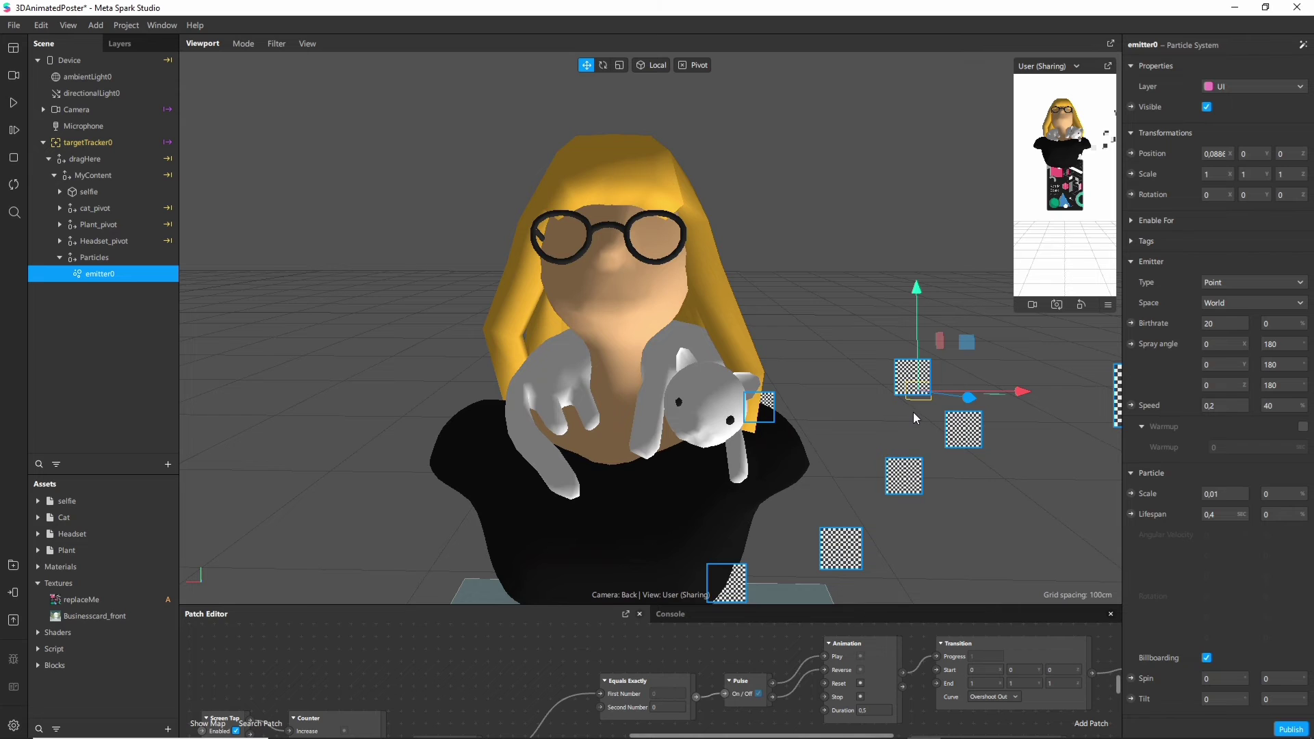
pyautogui.scroll(5, 738, 376)
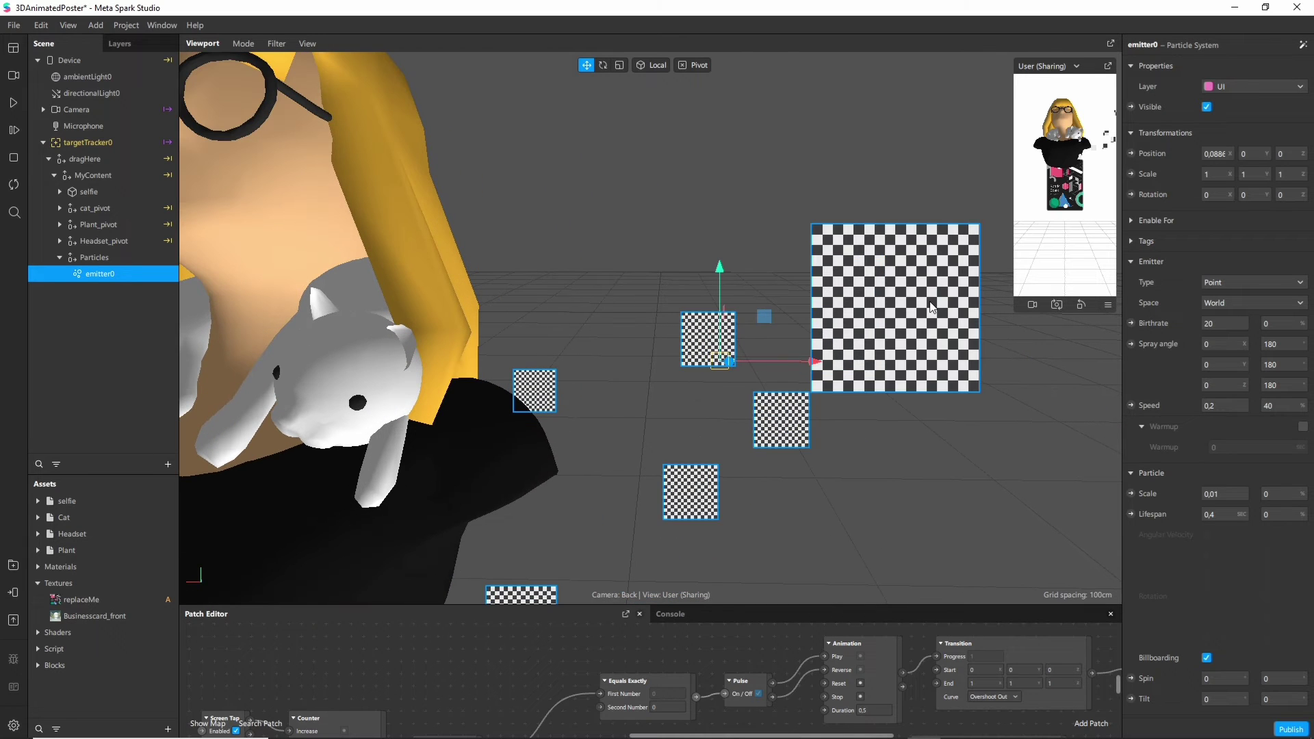
pyautogui.scroll(-5, 733, 423)
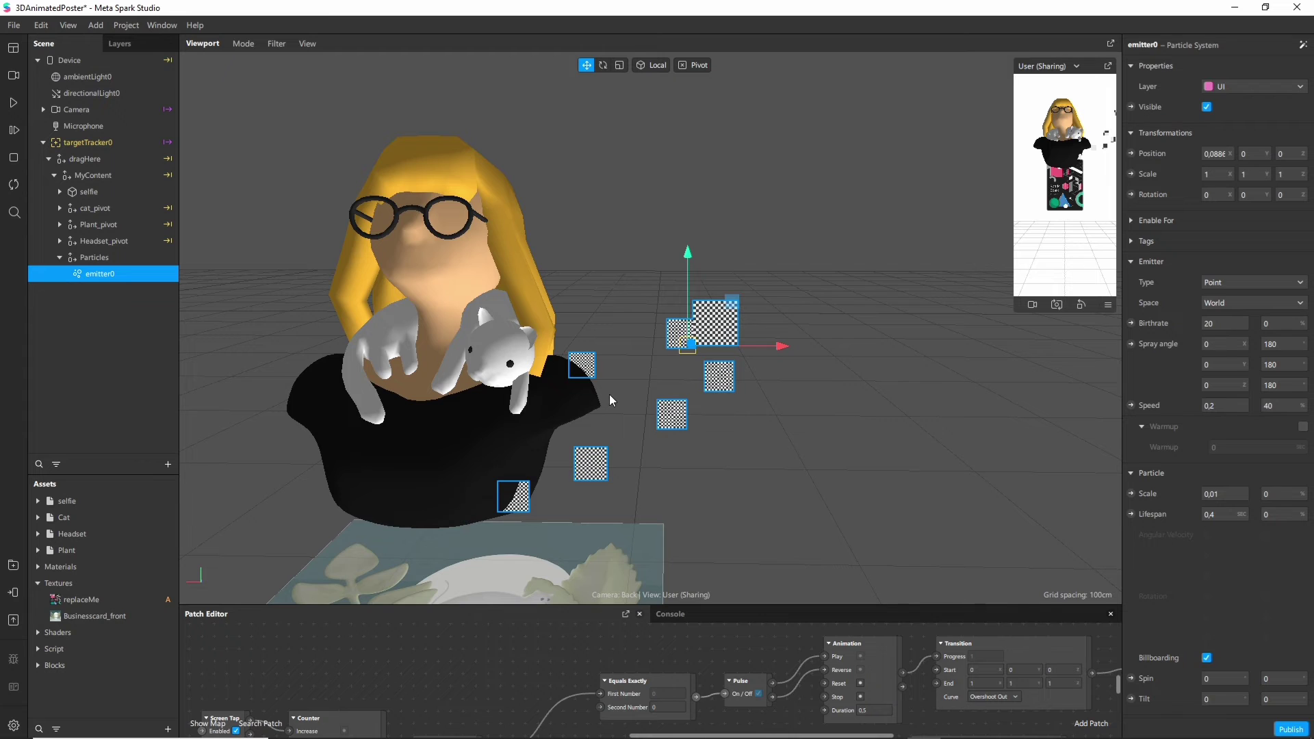
pyautogui.moveTo(609, 395); pyautogui.dragTo(690, 377, button='middle')
pyautogui.scroll(-4, 1156, 429)
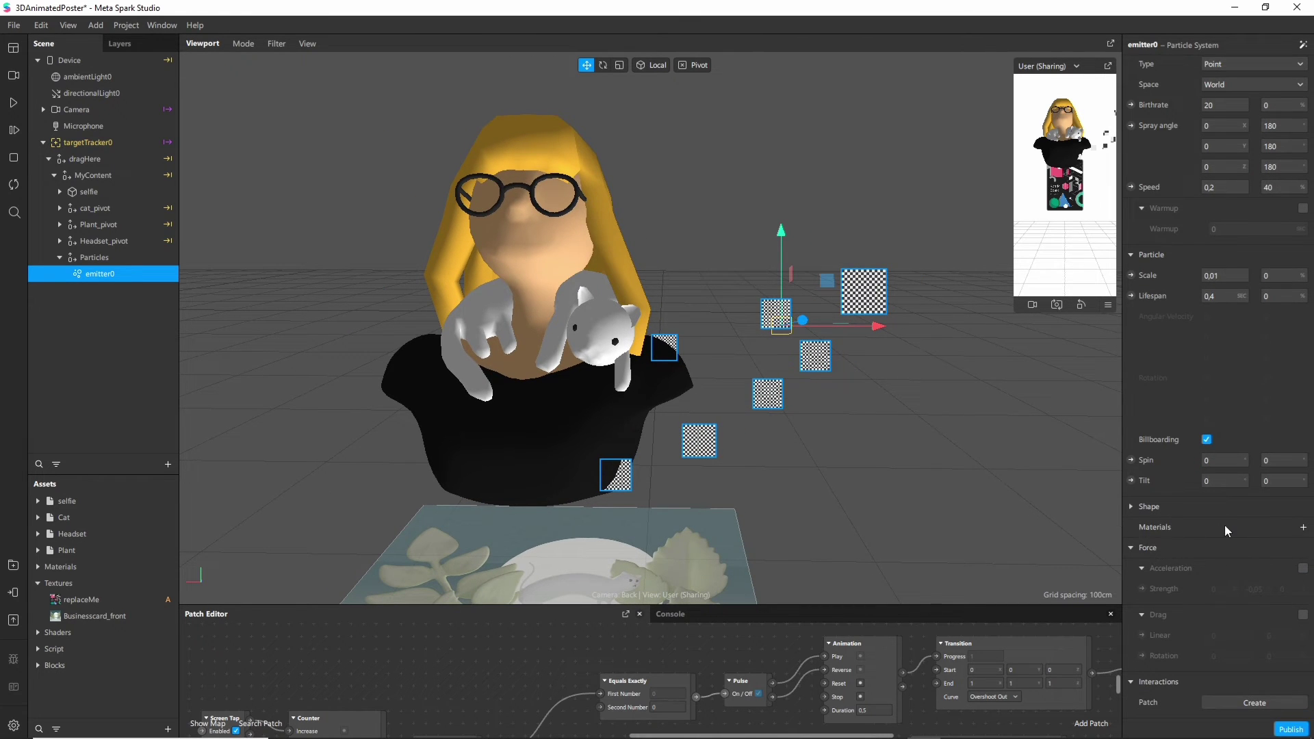
# Step: Create a new material for the emitter named myParticle
pyautogui.click(1302, 527)
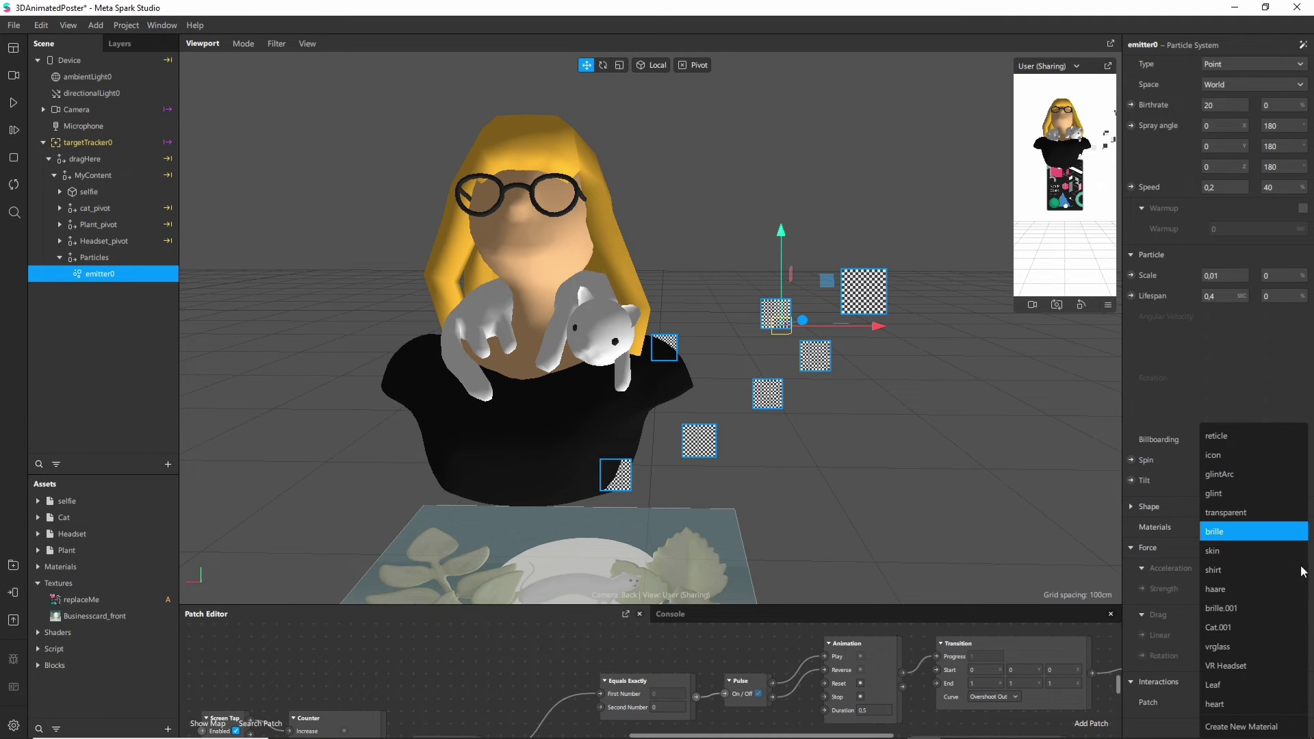
pyautogui.click(1236, 727)
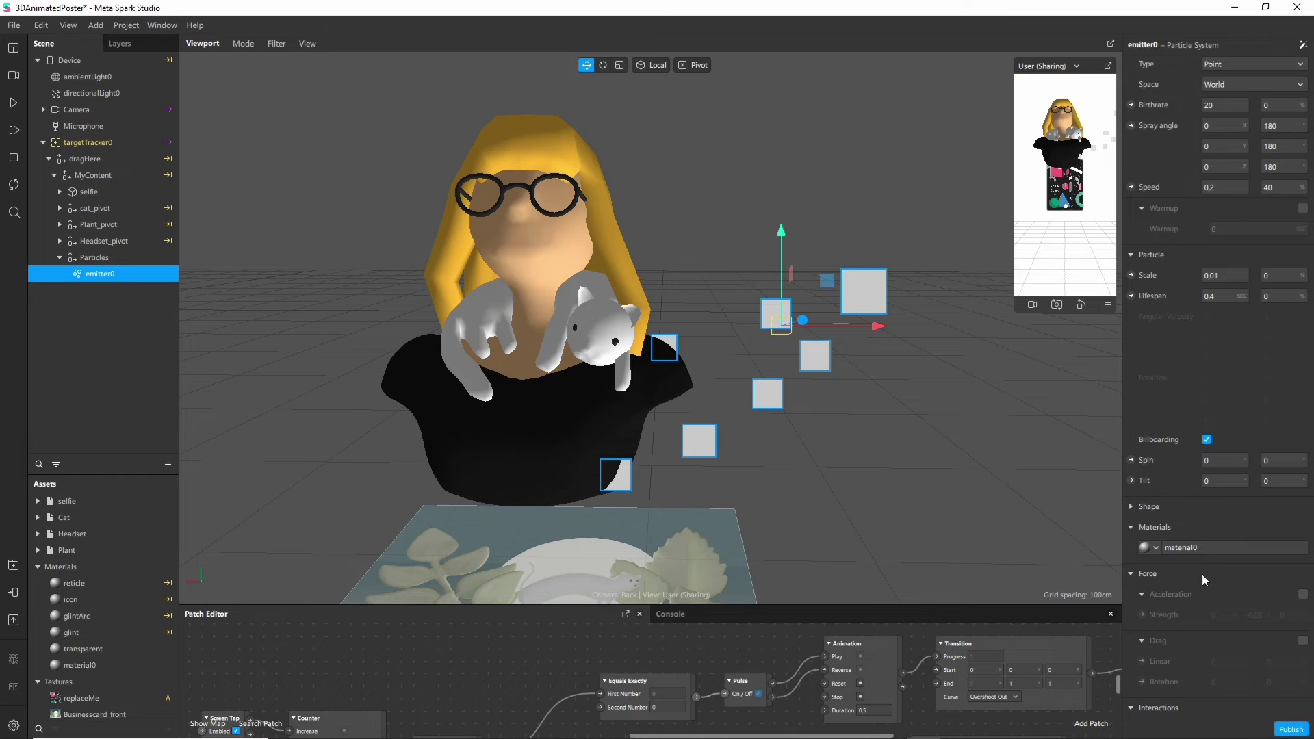
pyautogui.scroll(-1, 128, 546)
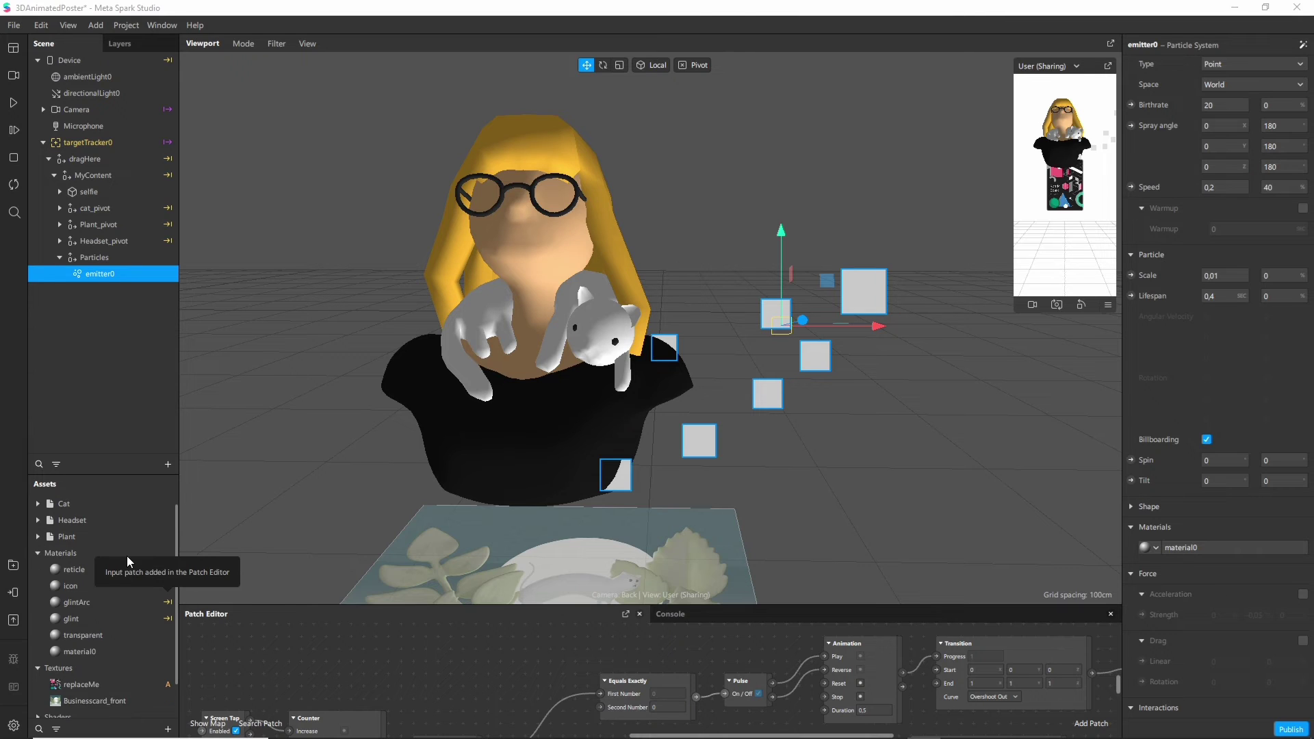
pyautogui.doubleClick(81, 652)
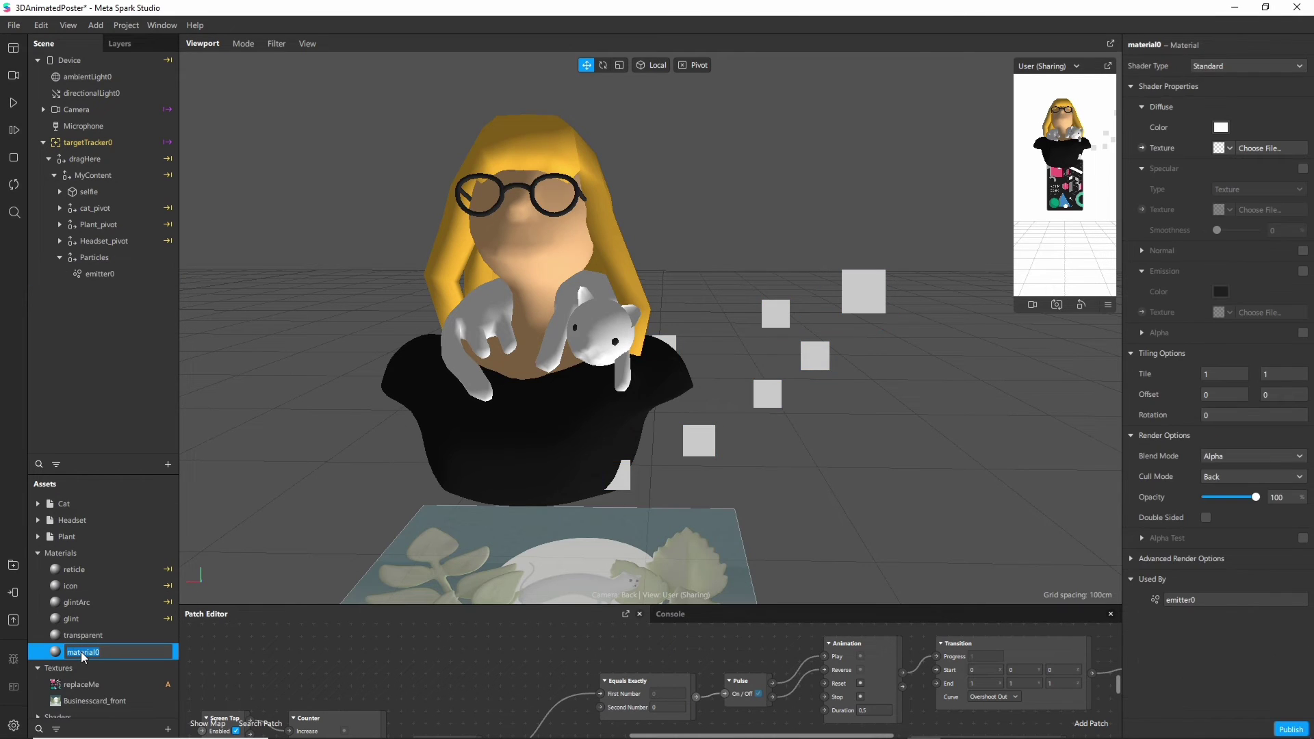
pyautogui.write('myParticle')
pyautogui.press('Return')
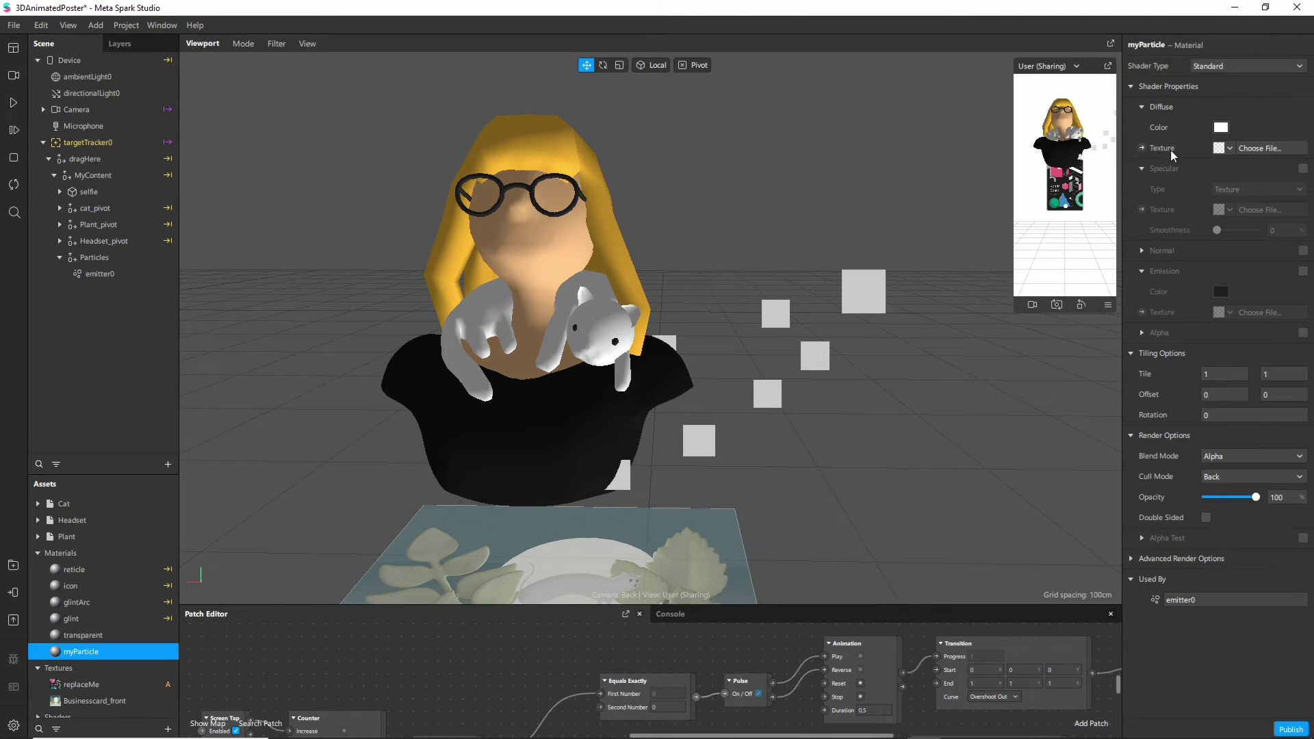
# Step: Import Utried_star.png, set it as myParticle's Diffuse Texture, and play the effect
pyautogui.hotkey('alt', 'Tab')
pyautogui.click(974, 419)
pyautogui.moveTo(989, 432); pyautogui.dragTo(60, 691)
pyautogui.click(142, 637)
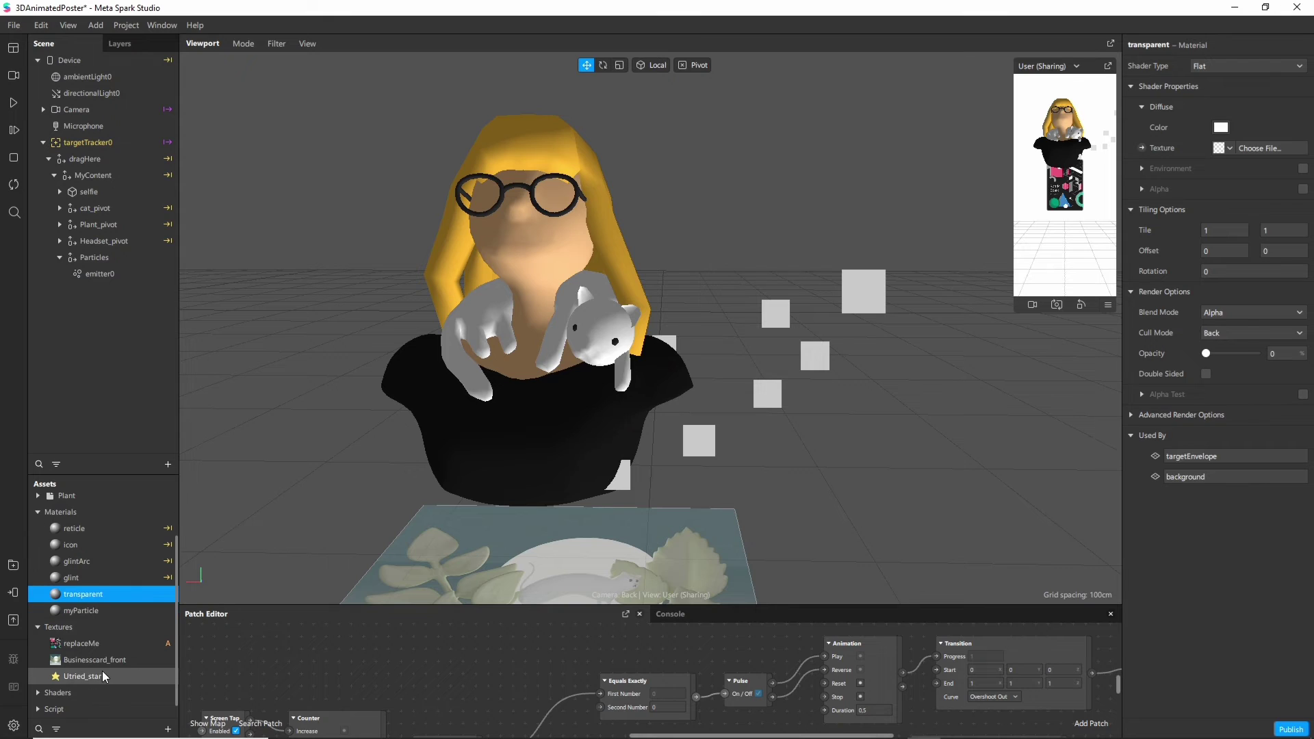
pyautogui.doubleClick(102, 676)
pyautogui.click(93, 614)
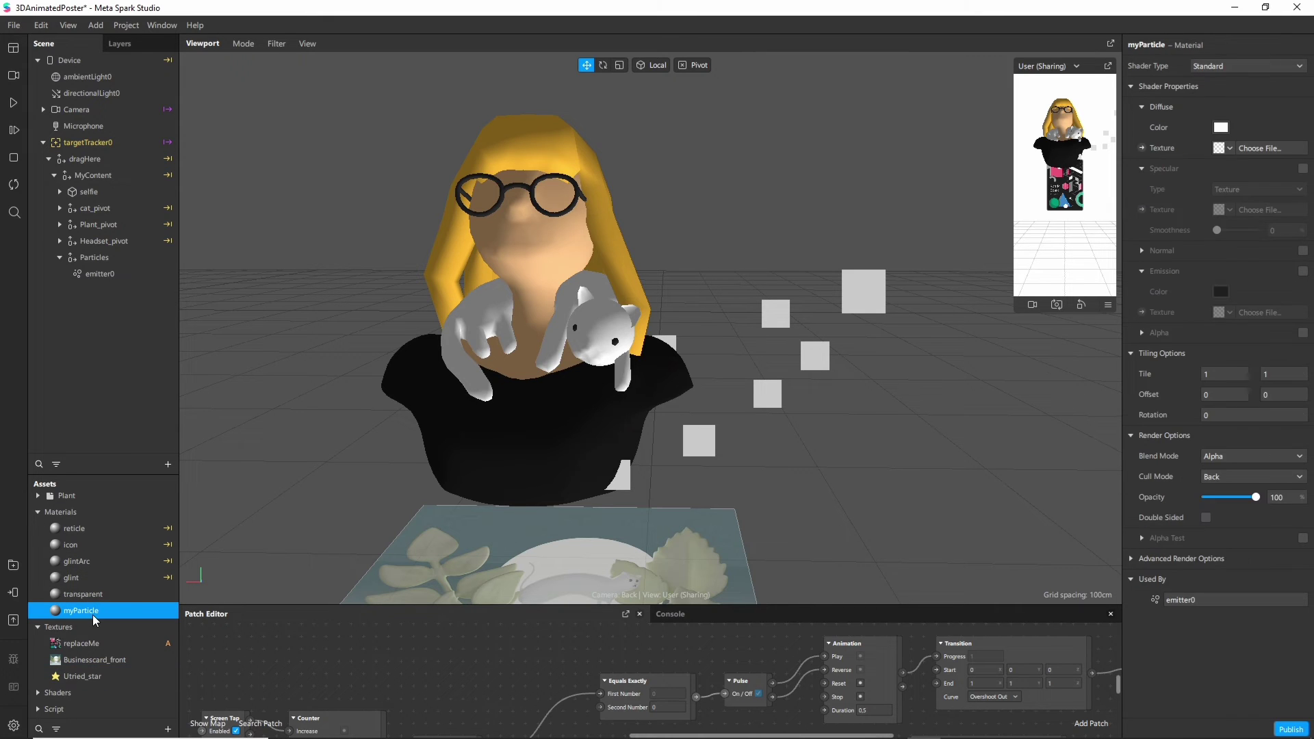
pyautogui.click(1228, 148)
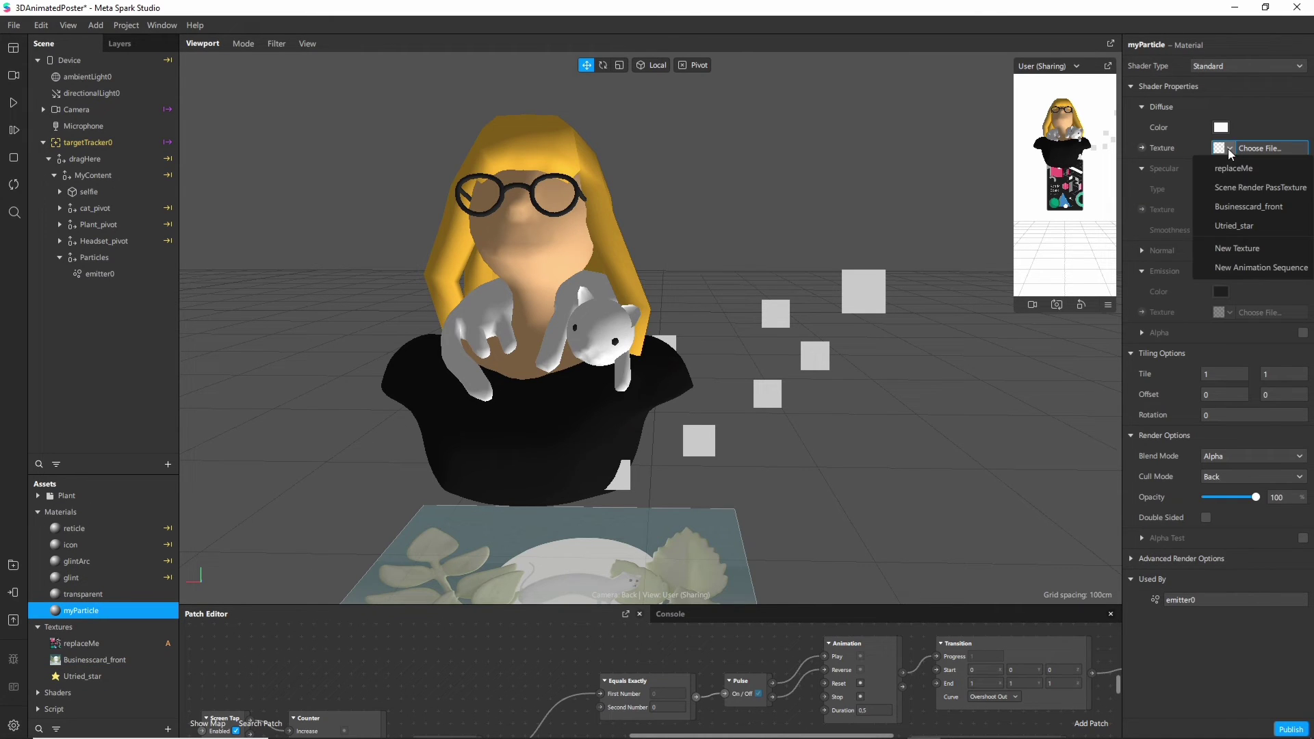
pyautogui.click(1238, 228)
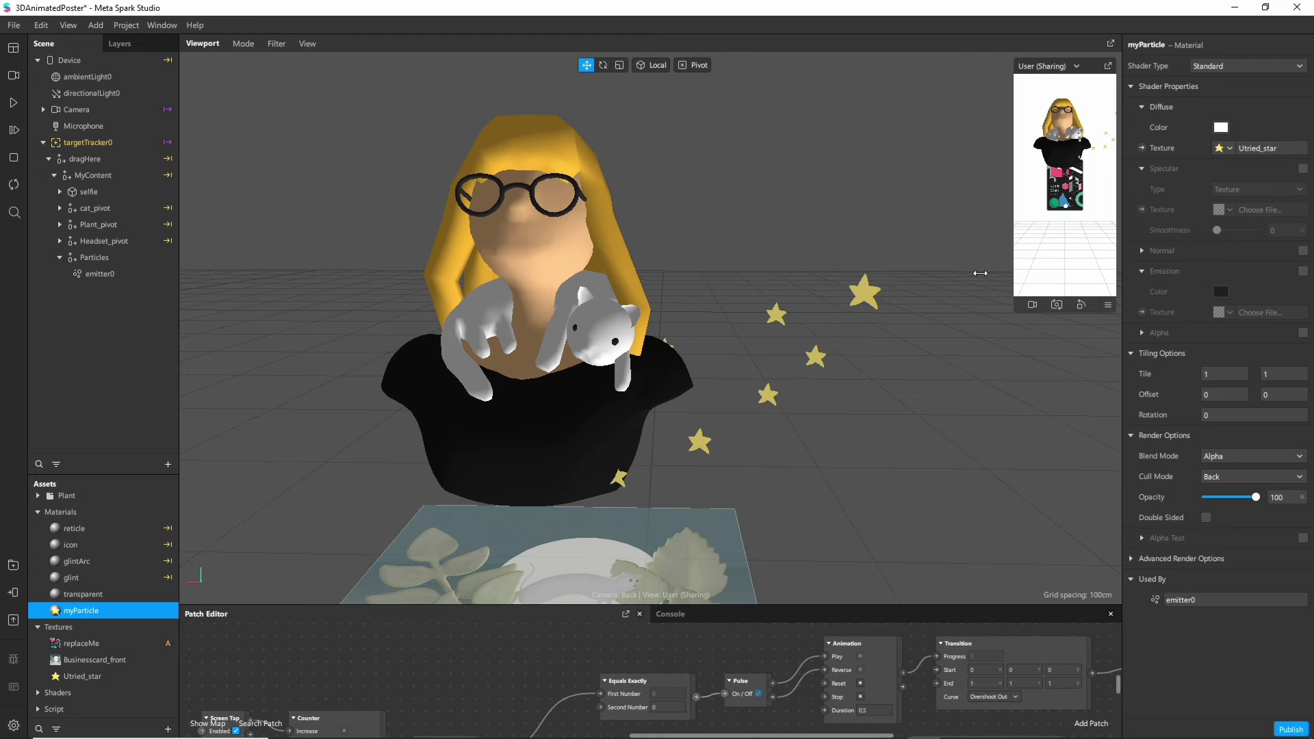
pyautogui.click(13, 103)
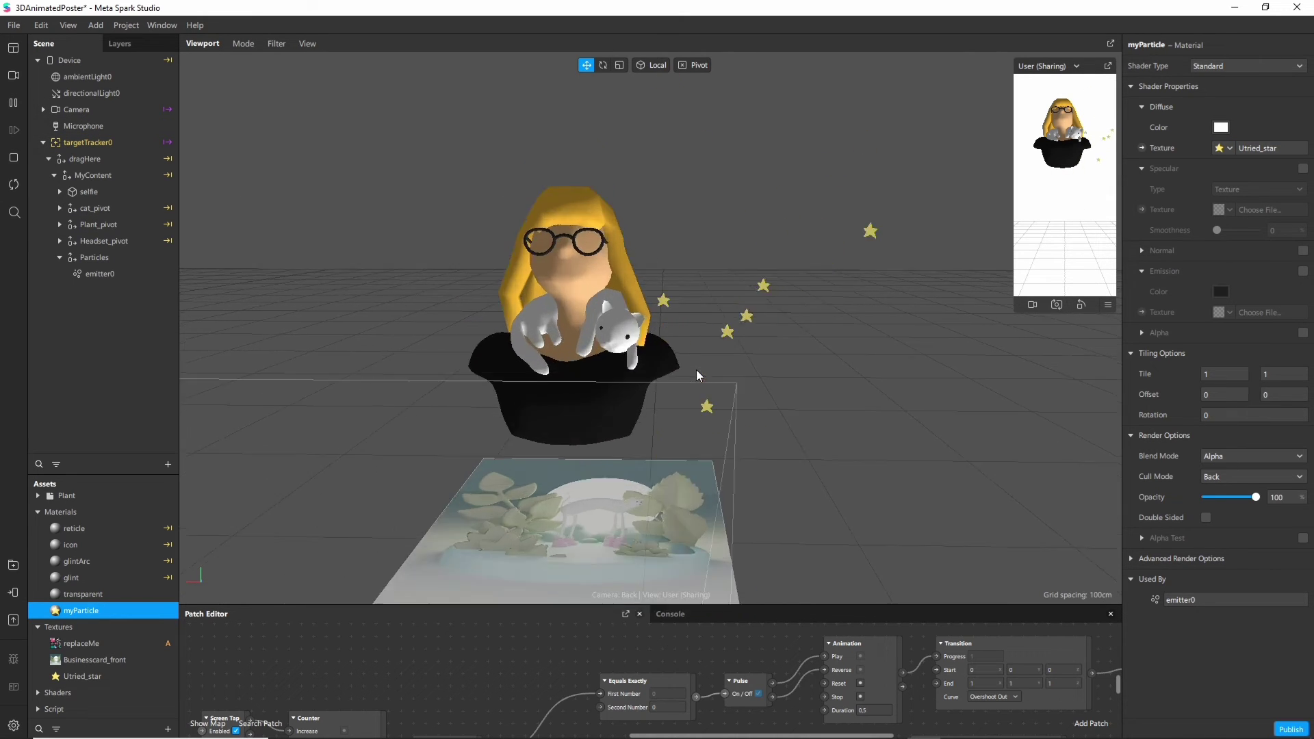
# Step: Tweak the emitter's particle scale, speed variation (10) and speed (0,1)
pyautogui.click(708, 367)
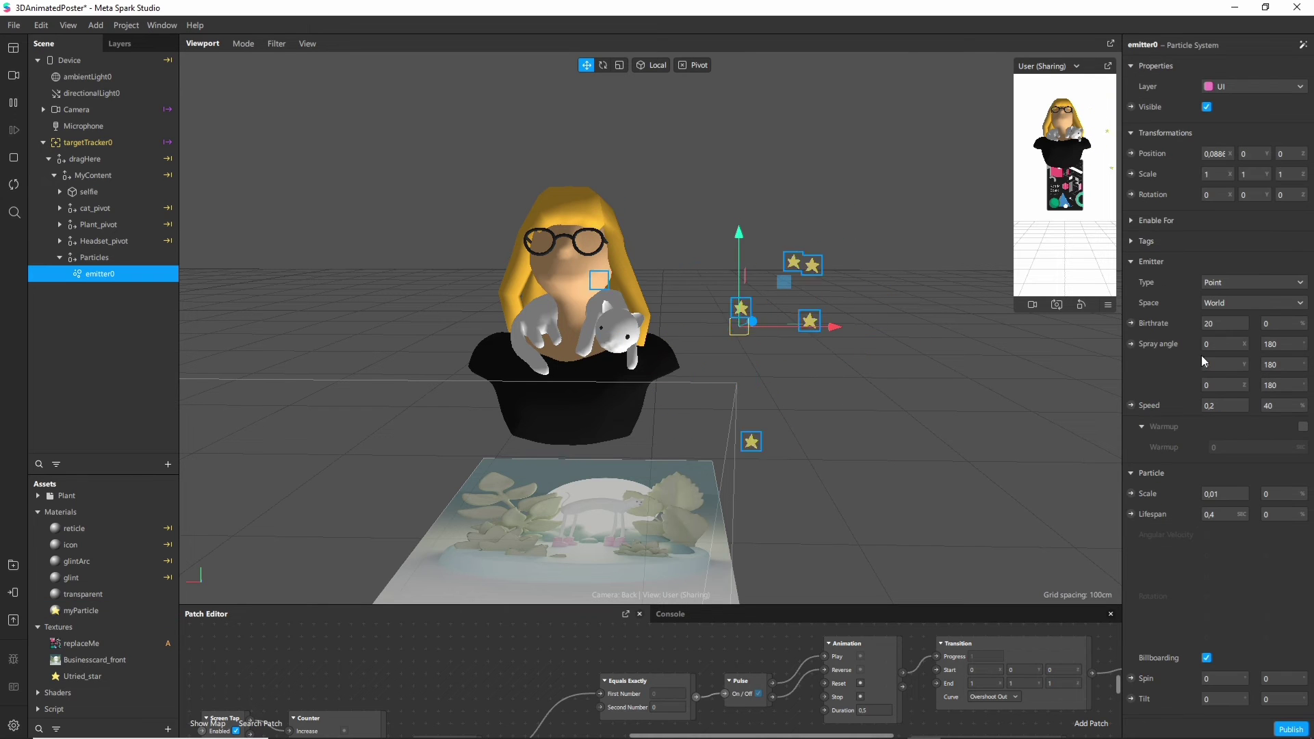
pyautogui.press('BackSpace')
pyautogui.write('2')
pyautogui.click(1231, 324)
pyautogui.click(1279, 406)
pyautogui.write('10')
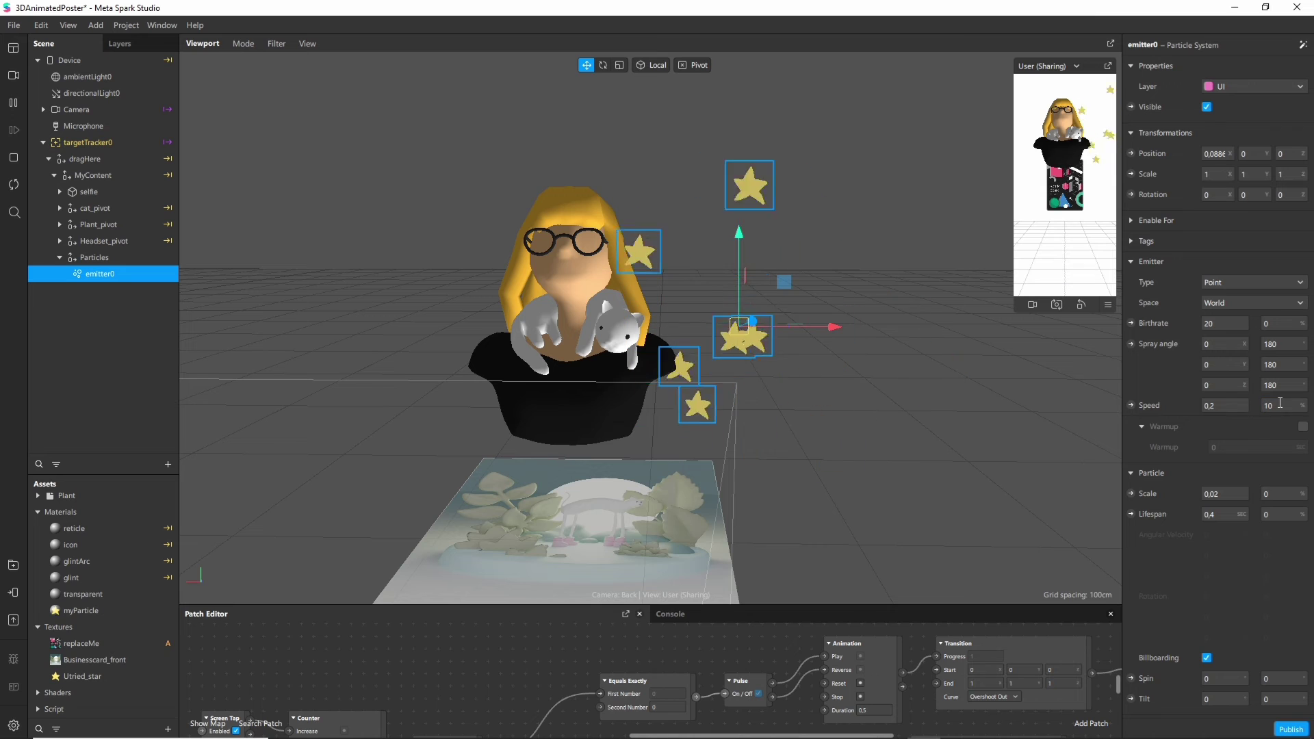
pyautogui.click(1224, 406)
pyautogui.press('BackSpace')
pyautogui.write('1')
pyautogui.press('Return')
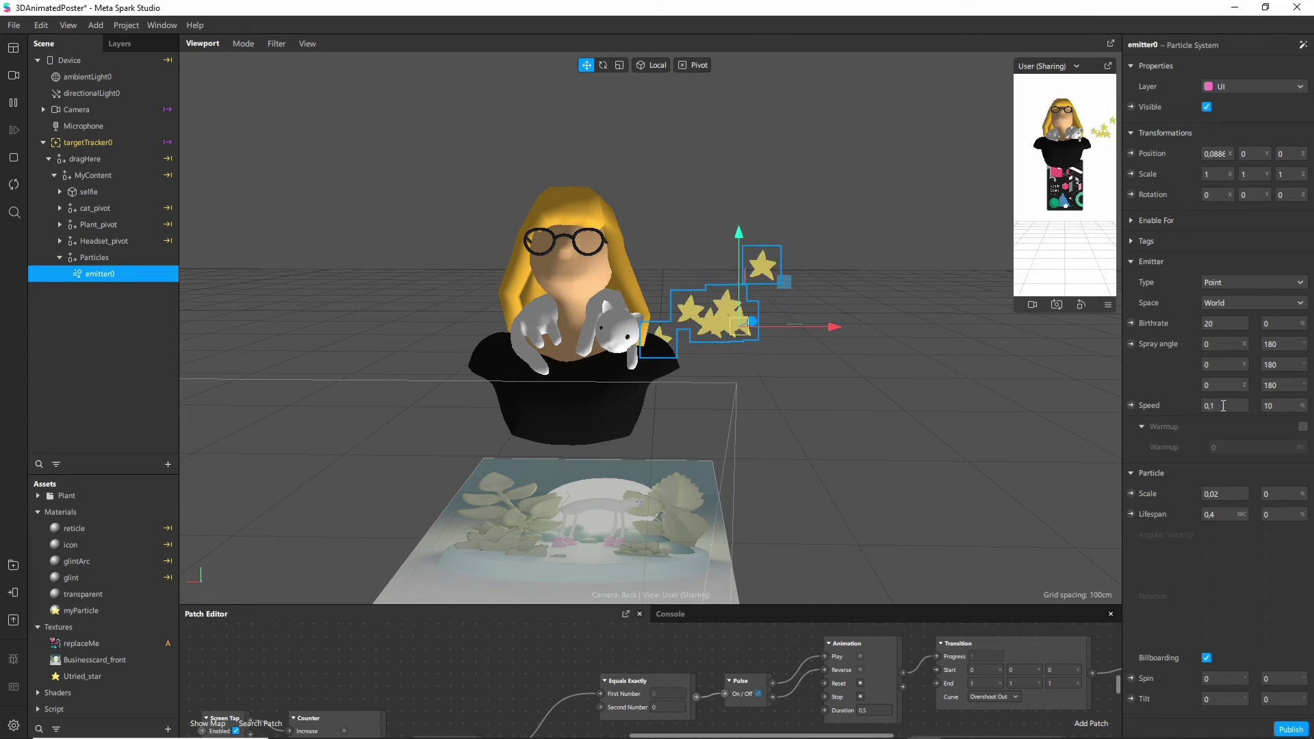
# Step: Set the emitter's birthrate to 40, lifespan to 0,5 and speed to 0,15
pyautogui.click(1223, 324)
pyautogui.write('40')
pyautogui.click(1223, 515)
pyautogui.write('1')
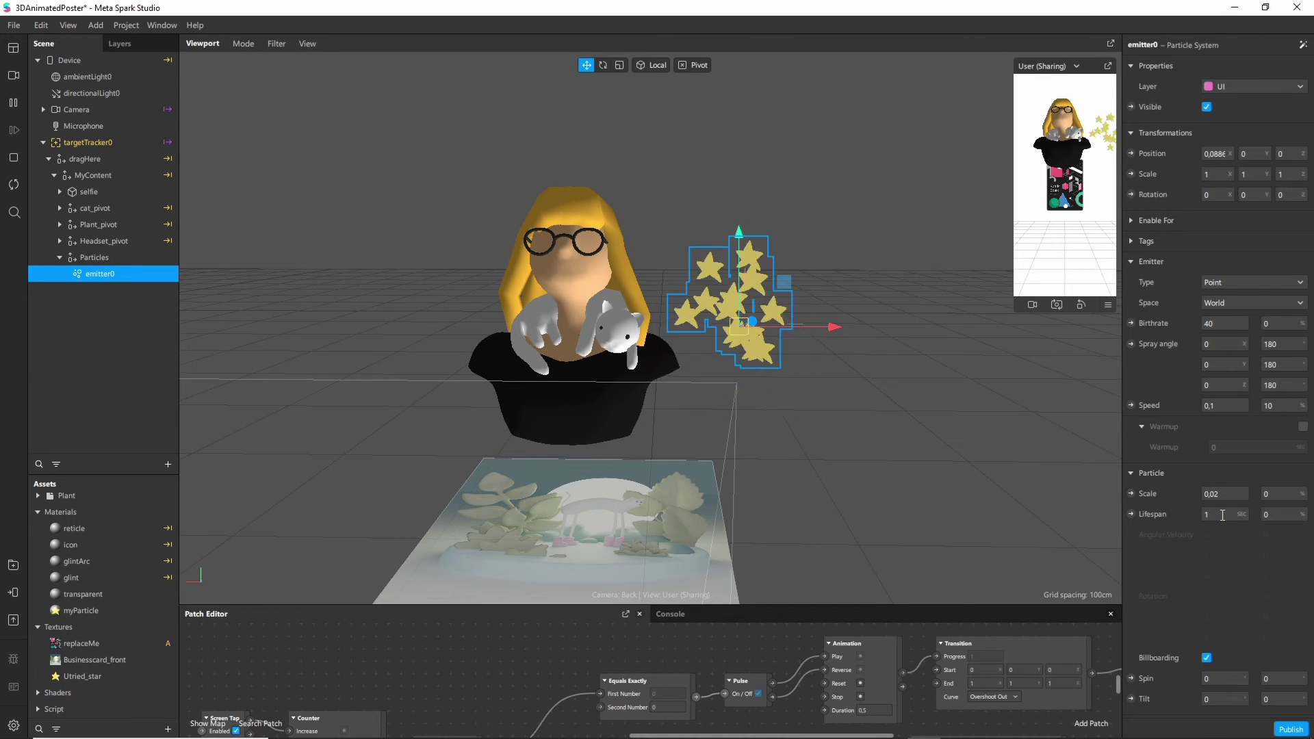
pyautogui.press('BackSpace')
pyautogui.write('0,5')
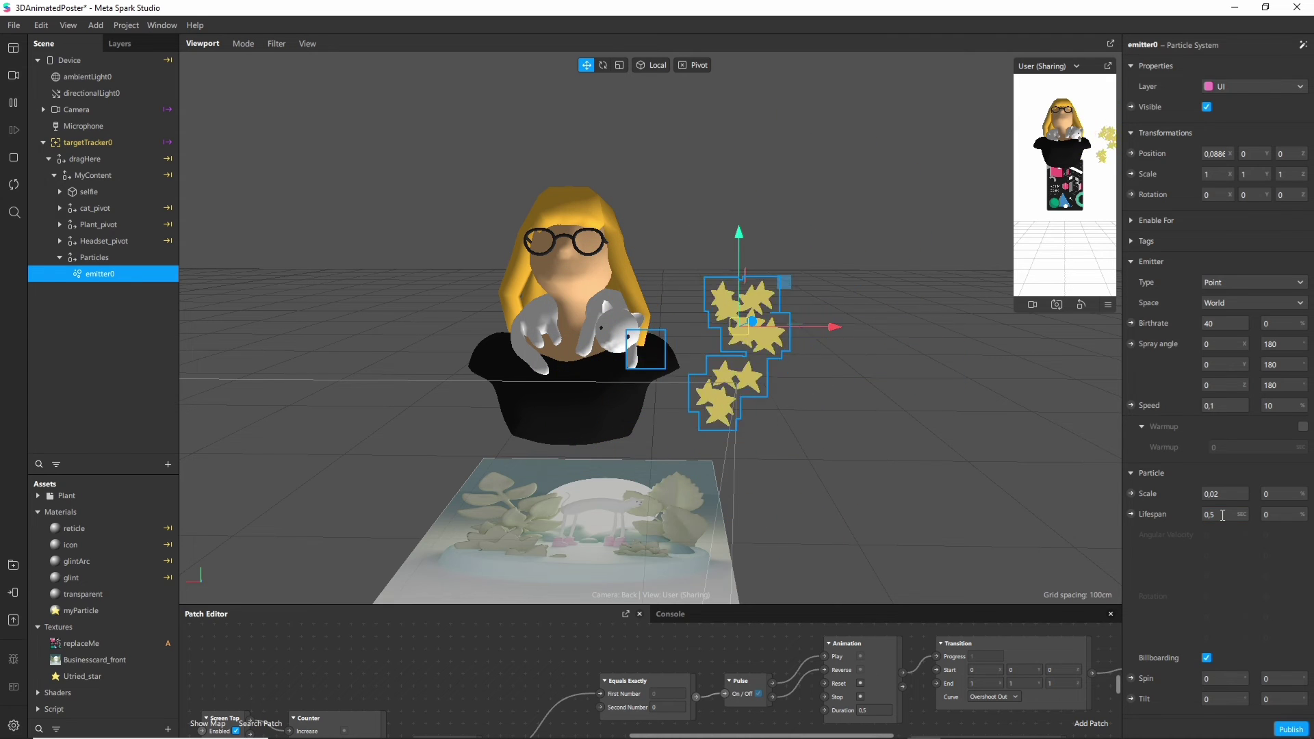
pyautogui.click(1228, 406)
pyautogui.write('0,15')
pyautogui.click(827, 290)
# Step: Centre the emitter on the avatar with X position 0, then deselect it
pyautogui.scroll(-5, 828, 290)
pyautogui.click(684, 329)
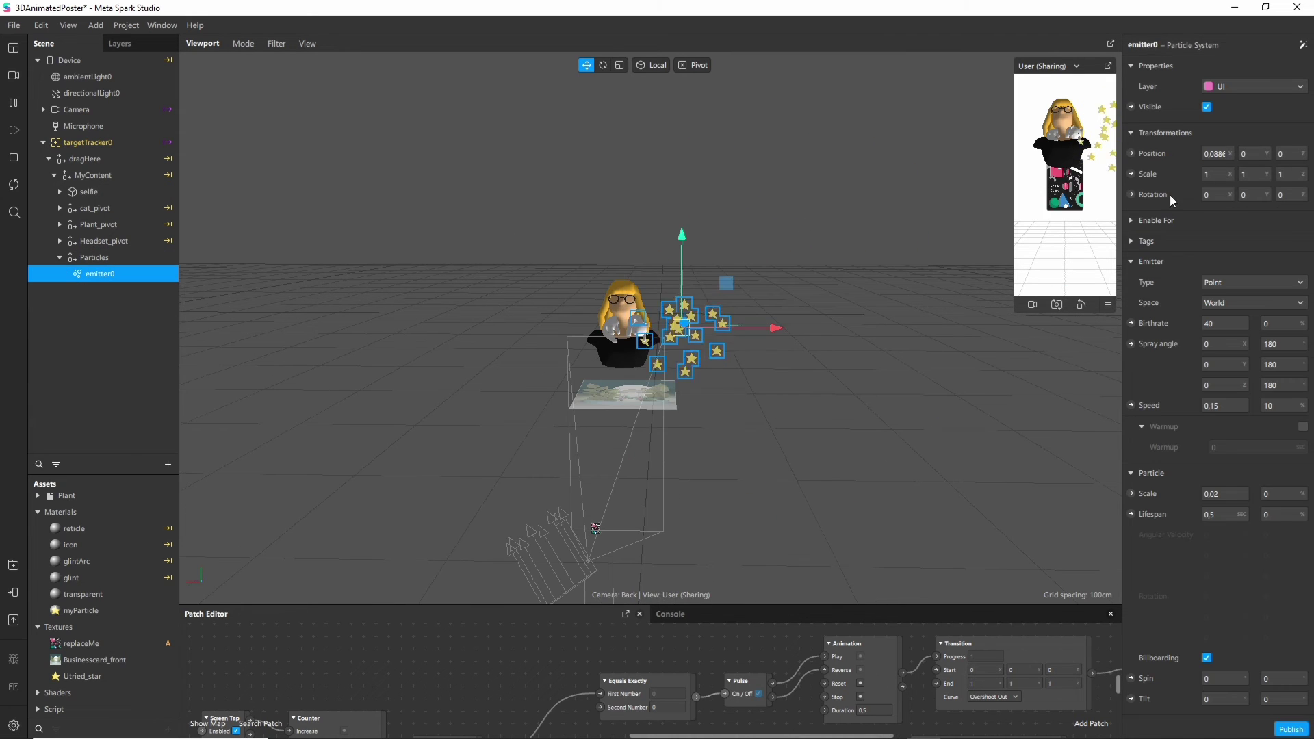
pyautogui.click(1219, 153)
pyautogui.write('0')
pyautogui.press('Return')
pyautogui.click(704, 217)
pyautogui.scroll(5, 608, 243)
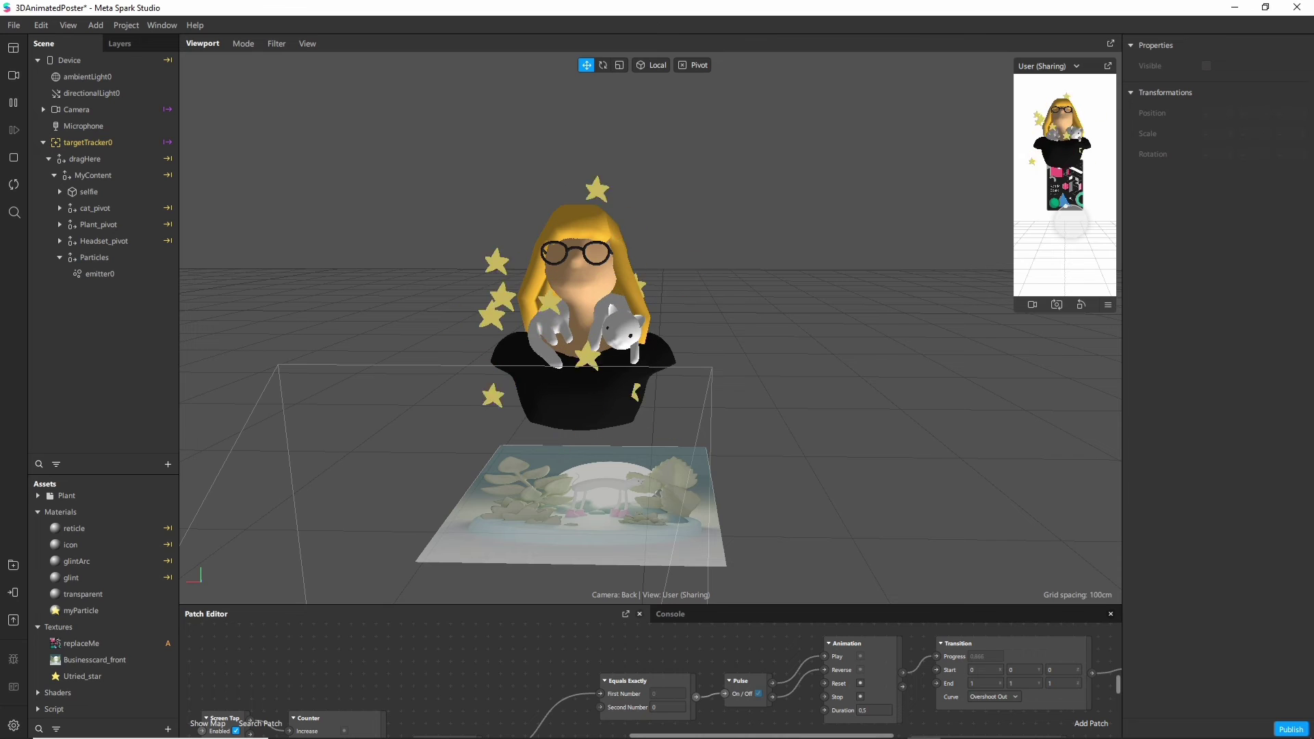
# Step: Set the star emitter's Birthrate to 0
pyautogui.click(100, 274)
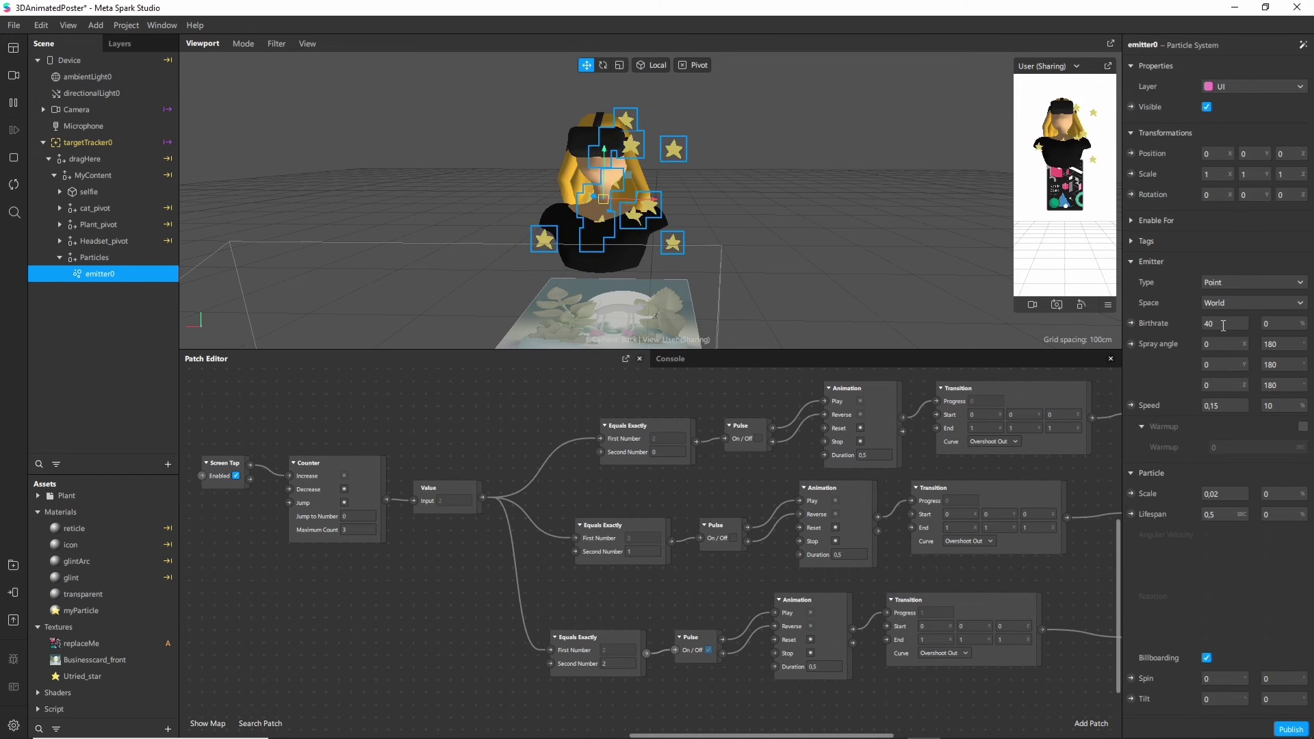
pyautogui.click(1223, 324)
pyautogui.write('0')
pyautogui.press('Return')
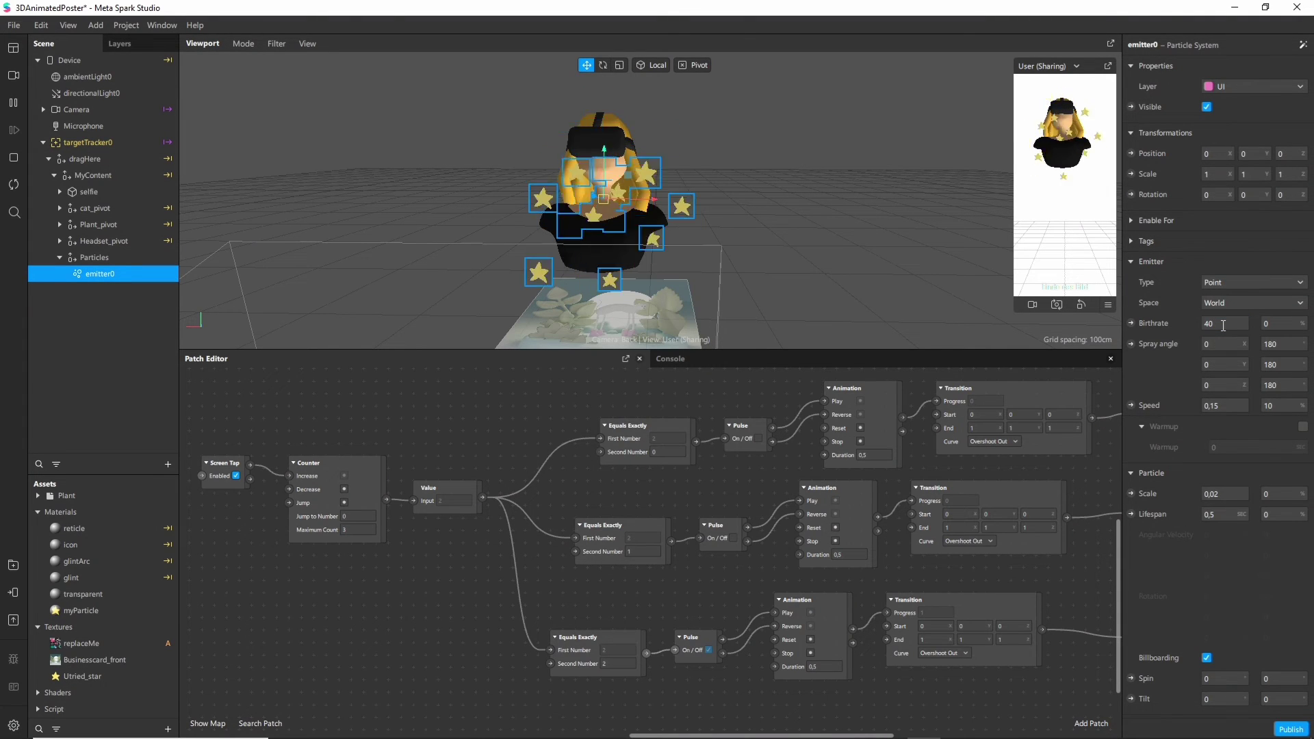
pyautogui.click(1223, 324)
pyautogui.write('0')
pyautogui.press('Return')
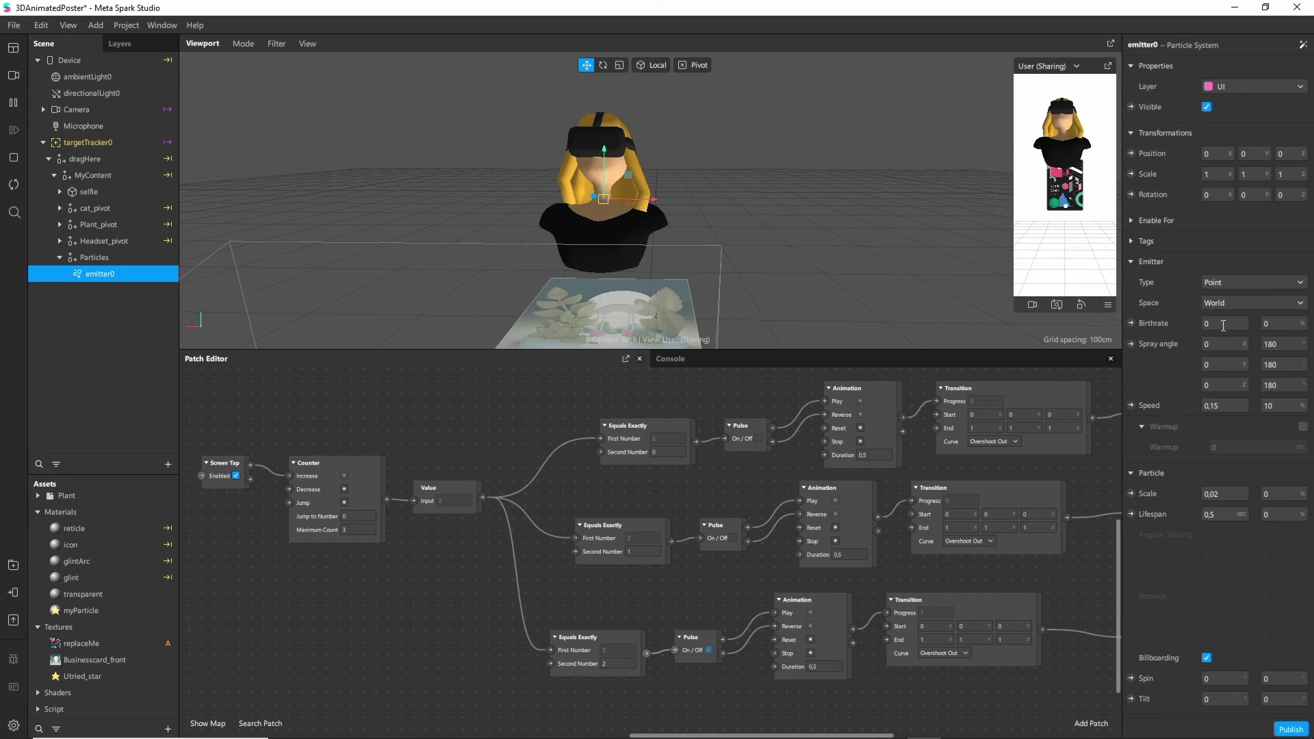
# Step: Expose Birthrate as an emitter0 patch and place it below the other patches
pyautogui.click(1131, 325)
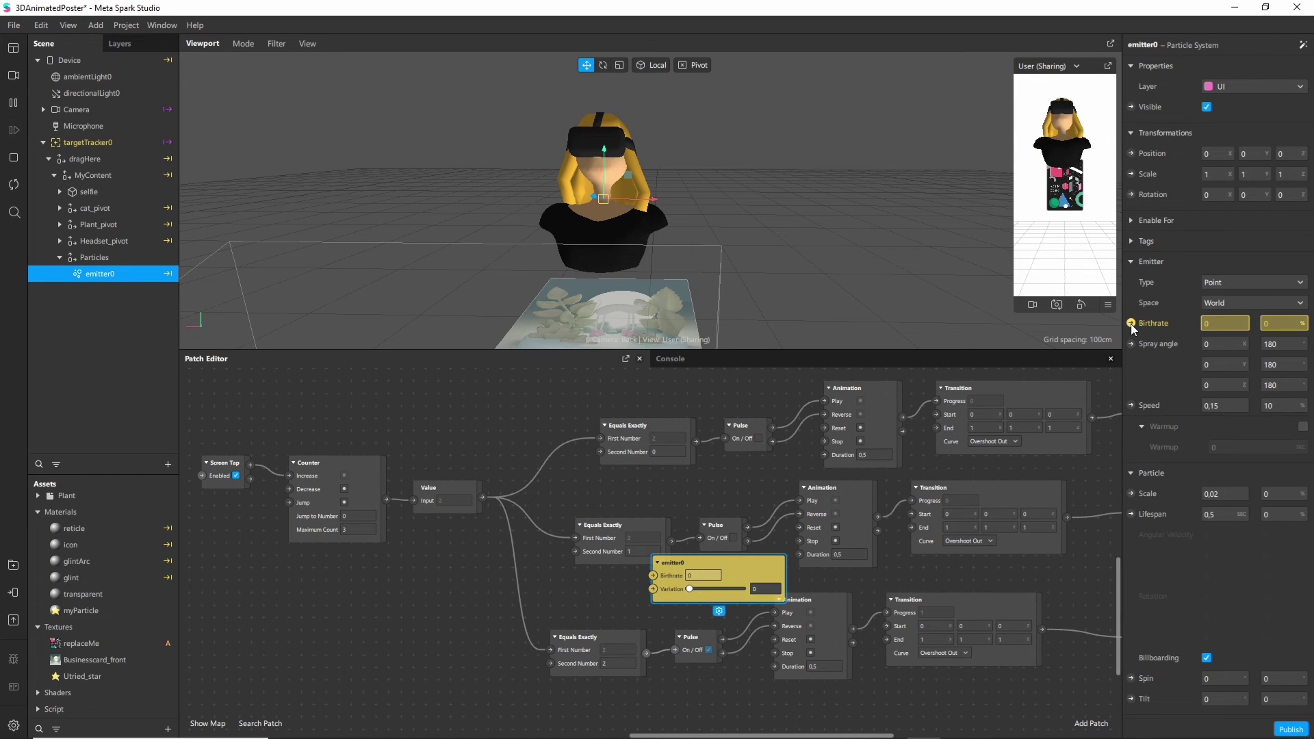
pyautogui.moveTo(724, 578); pyautogui.dragTo(421, 676)
pyautogui.scroll(-2, 430, 635)
pyautogui.hscroll(-1, 430, 635)
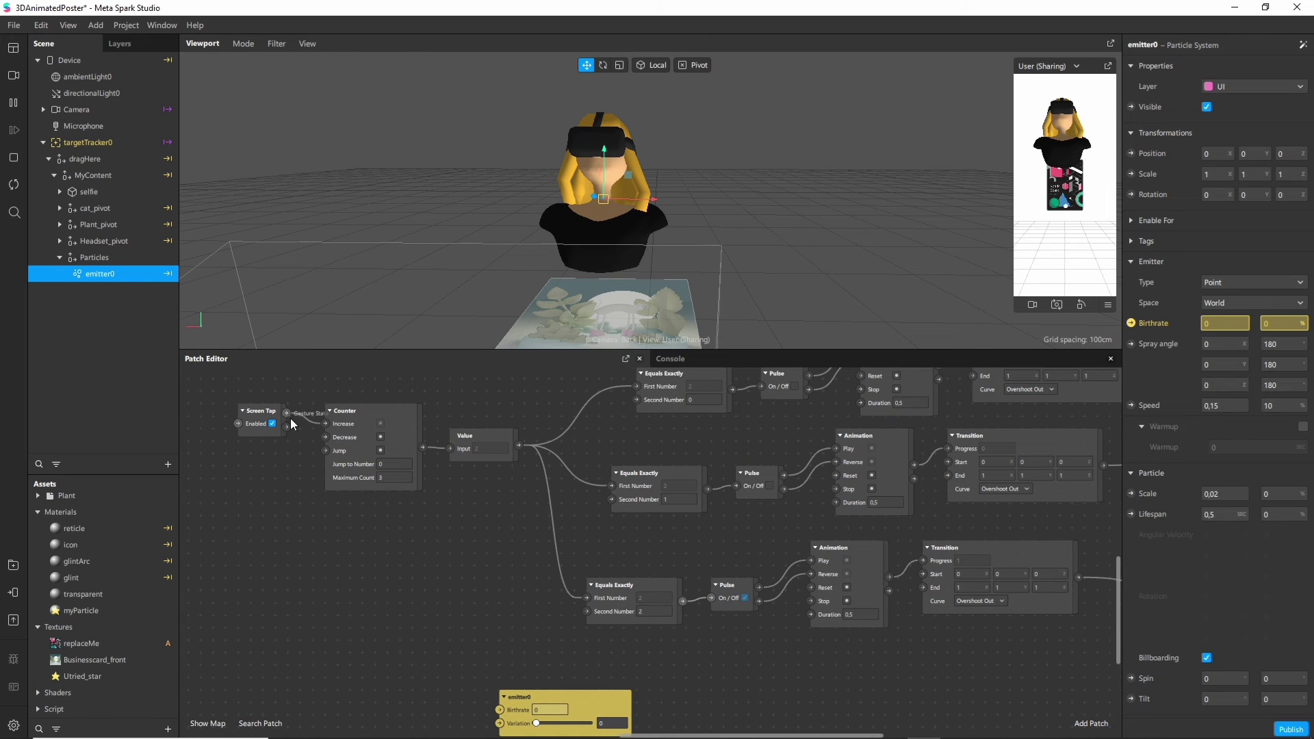
# Step: Branch an Animation patch from Screen Tap and a Transition patch from the Animation
pyautogui.moveTo(323, 598); pyautogui.dragTo(325, 604)
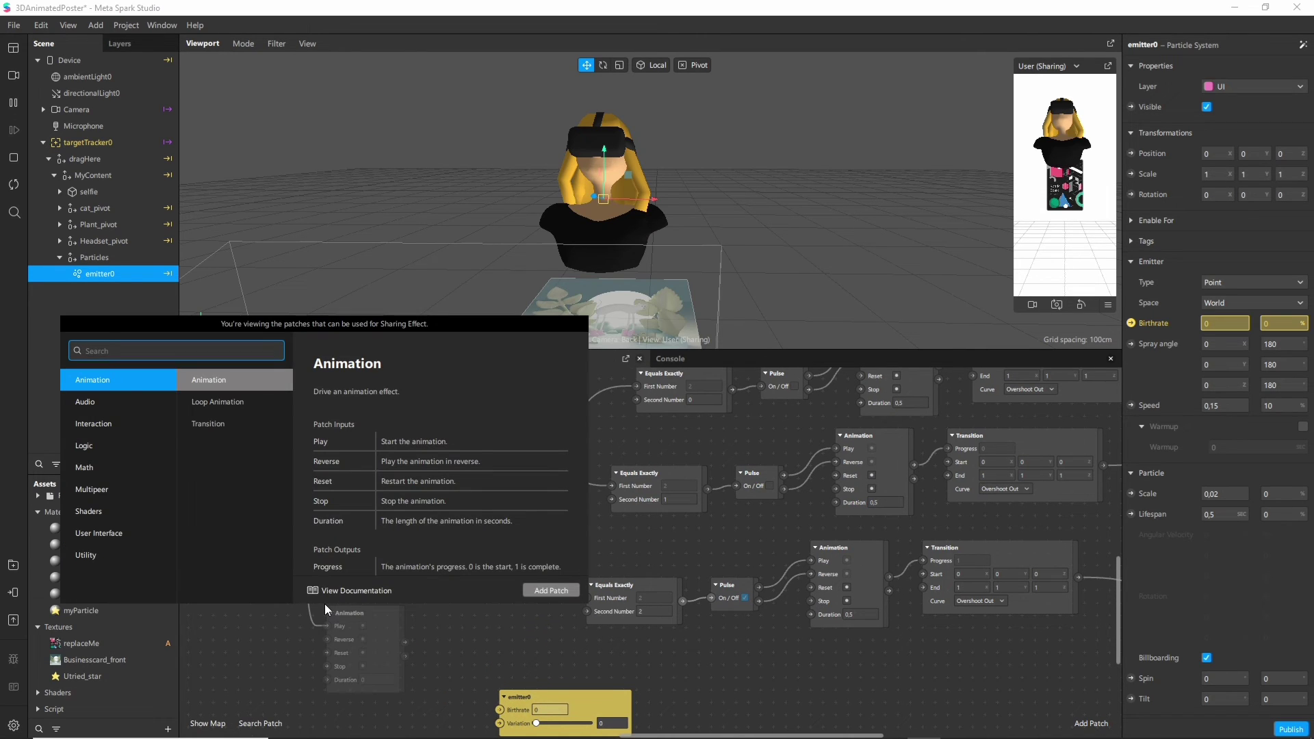
pyautogui.write('anim')
pyautogui.press('Return')
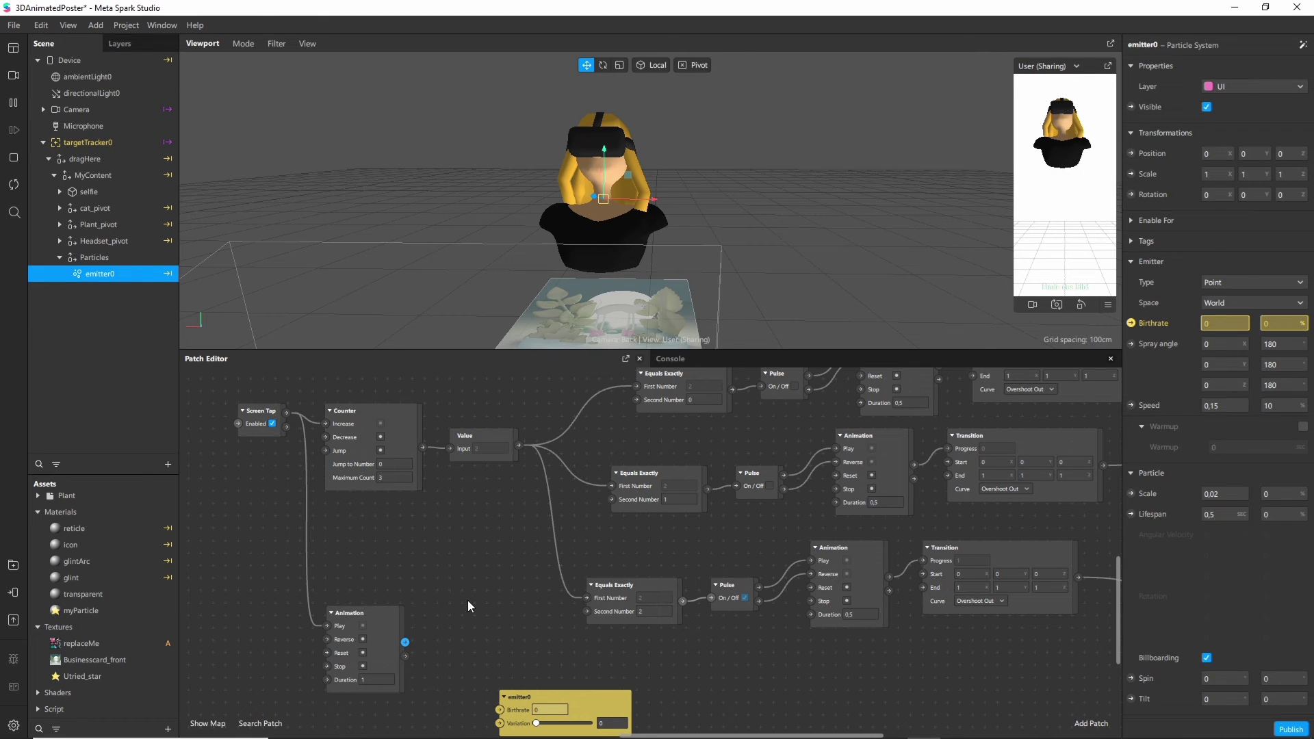
pyautogui.scroll(-2, 460, 613)
pyautogui.moveTo(383, 552); pyautogui.dragTo(416, 551)
pyautogui.write('transition')
pyautogui.press('Return')
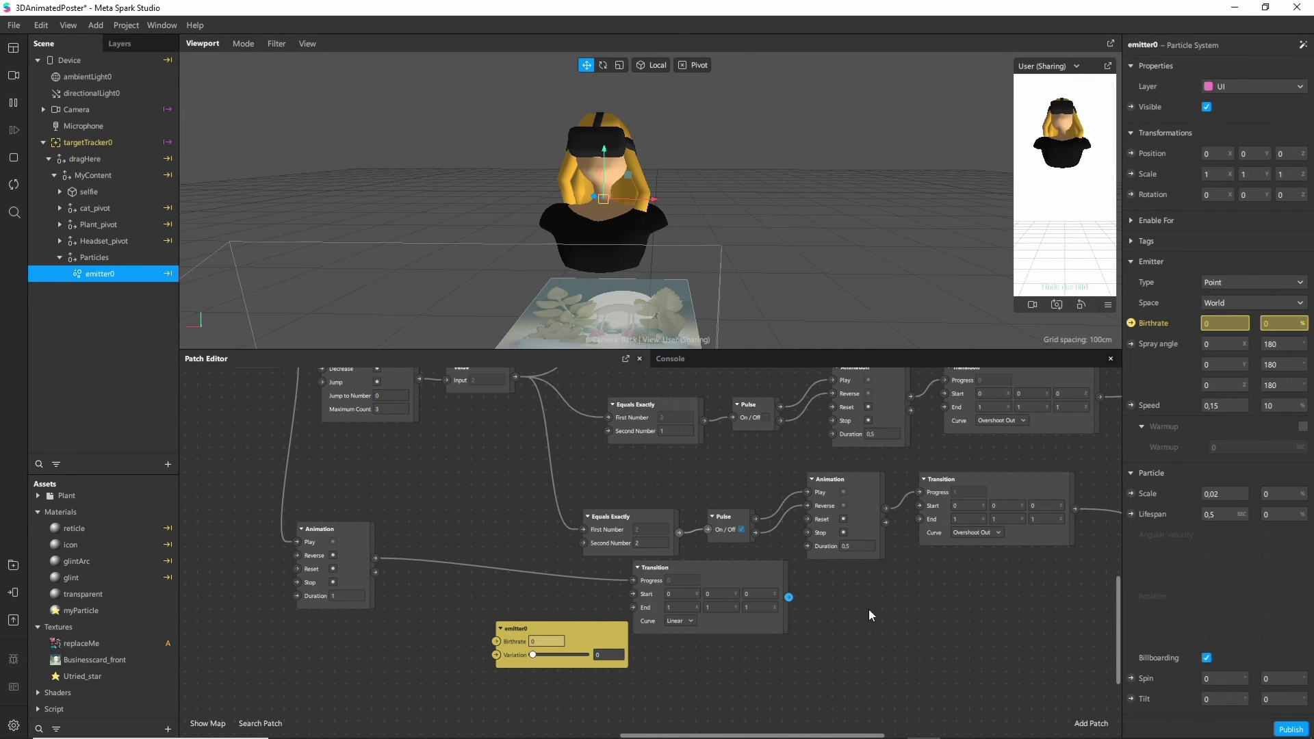
pyautogui.moveTo(747, 573); pyautogui.dragTo(495, 534)
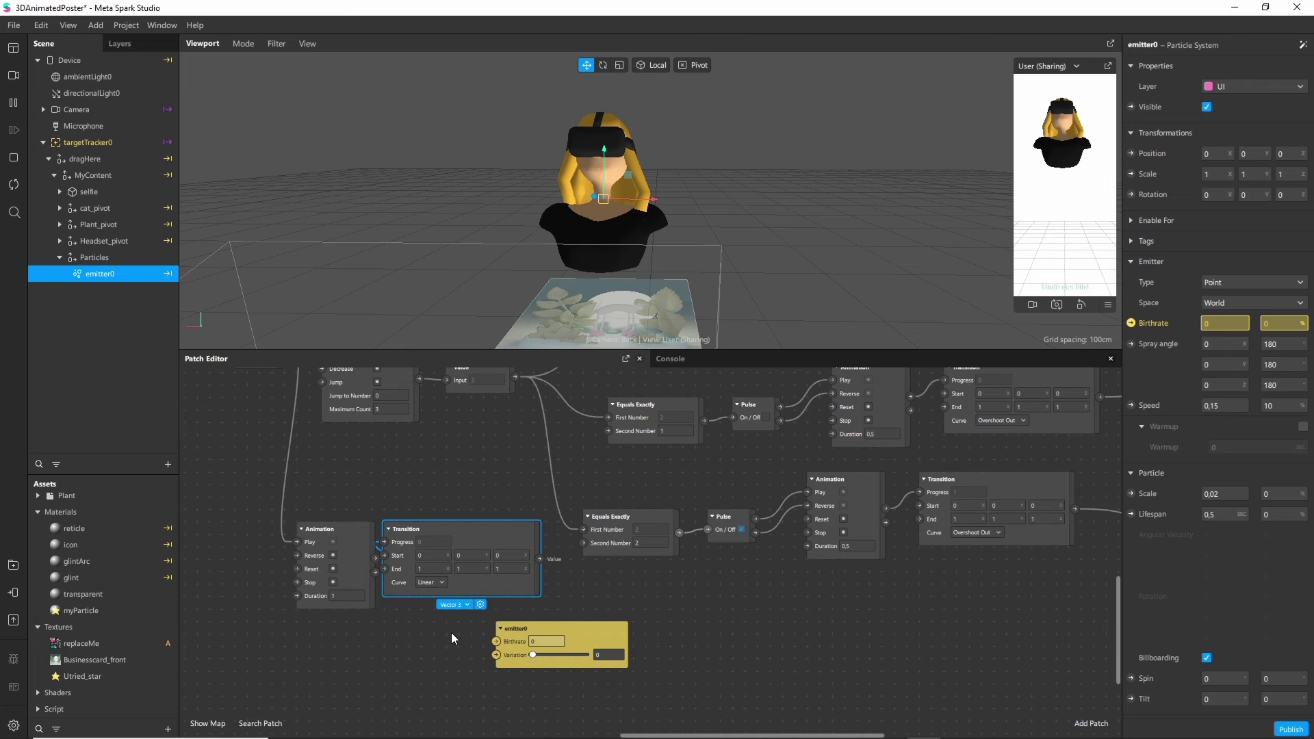
# Step: Make the Transition a Number ending at 40 with Exponential In, wired to emitter0 Birthrate
pyautogui.scroll(5, 451, 634)
pyautogui.click(479, 584)
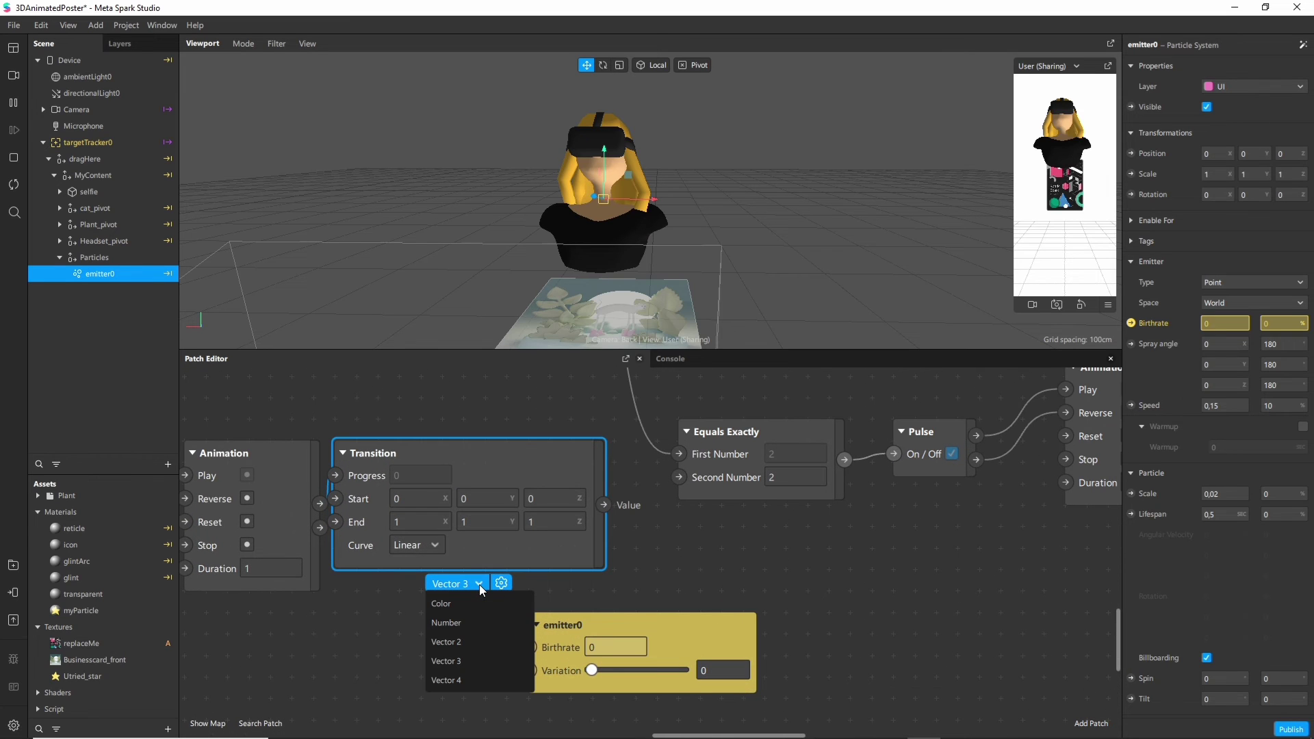
pyautogui.click(458, 621)
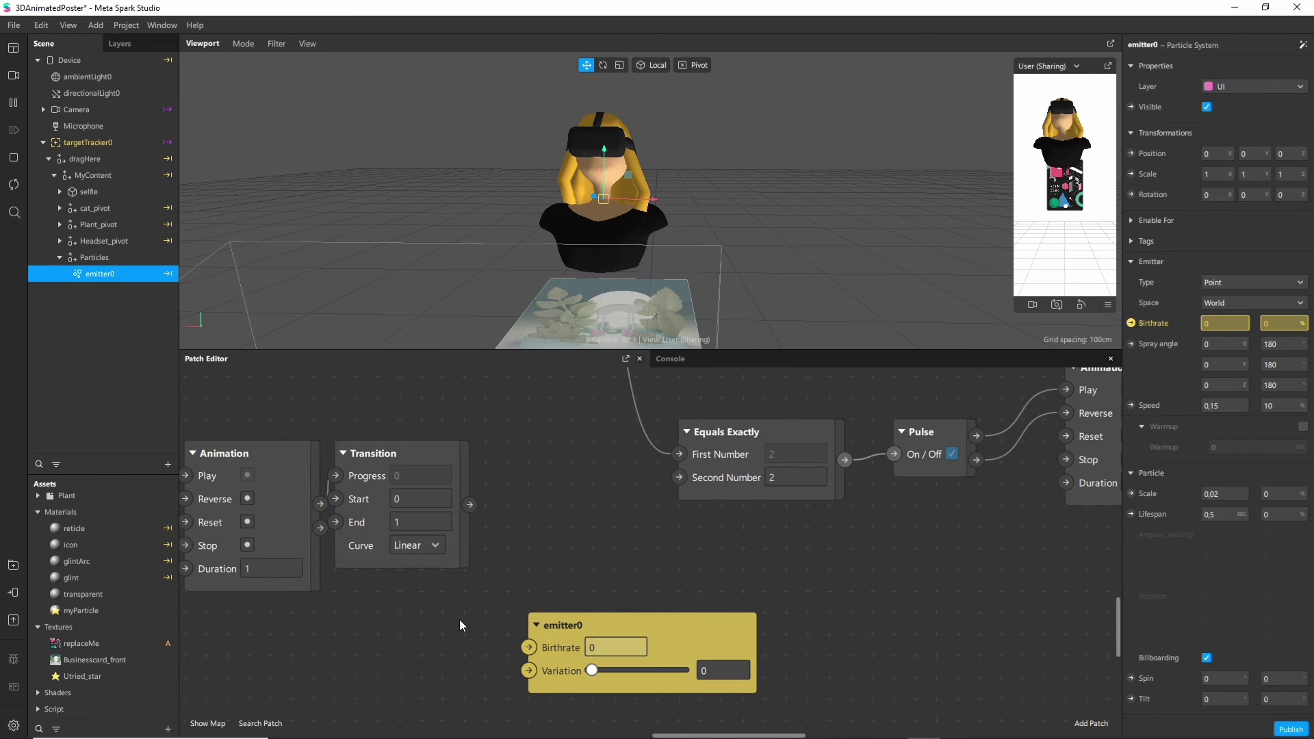
pyautogui.moveTo(384, 466); pyautogui.dragTo(427, 486)
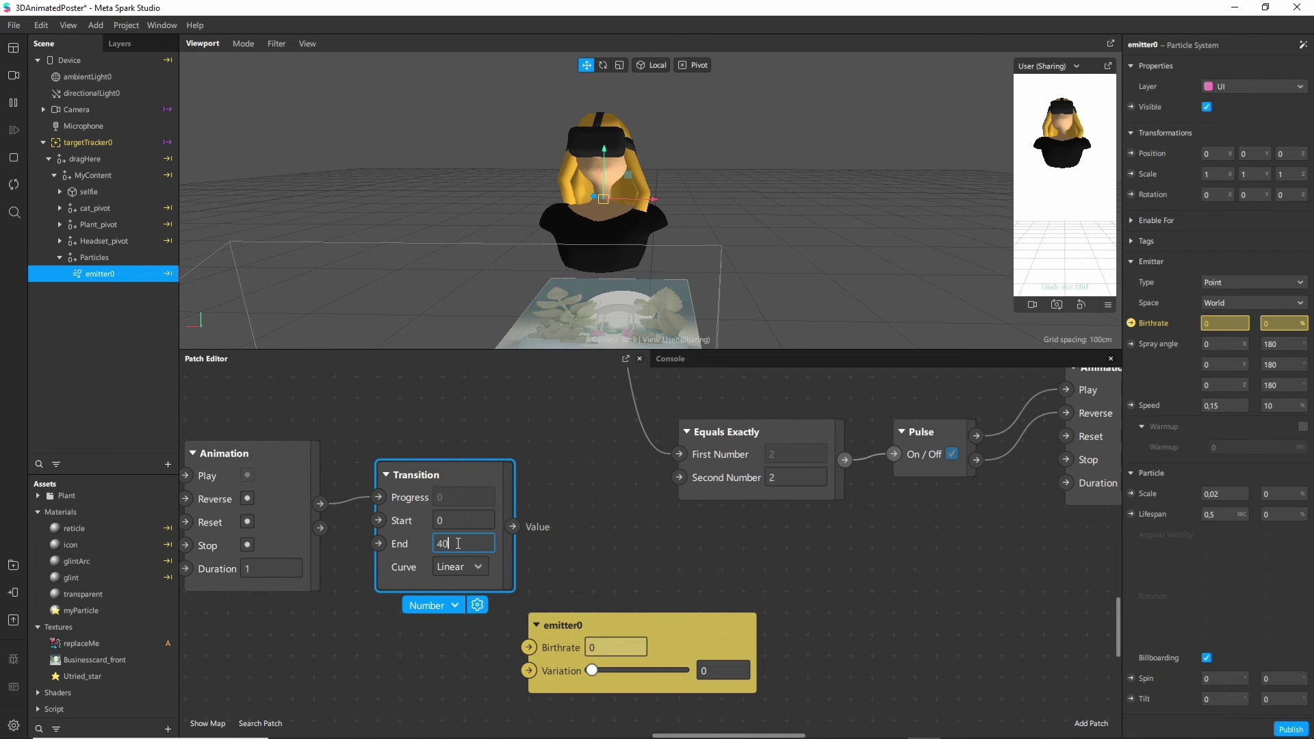
pyautogui.click(634, 569)
pyautogui.click(474, 565)
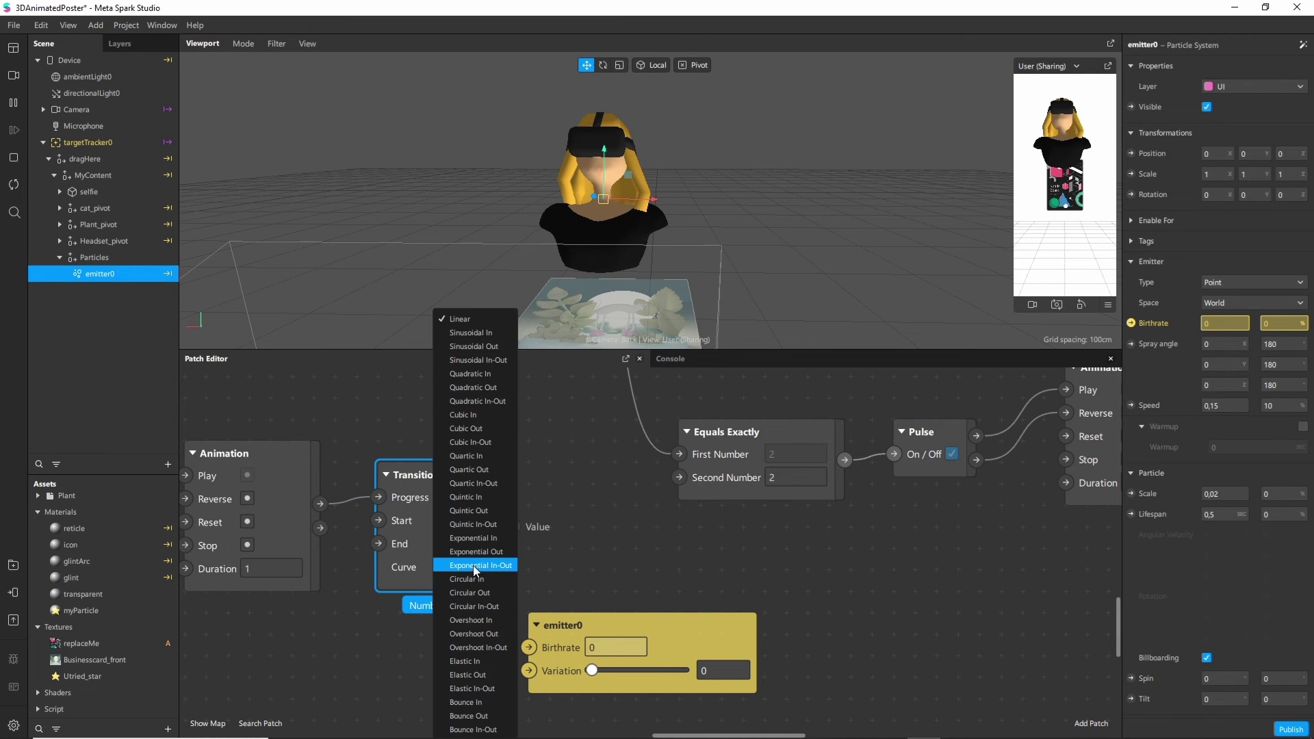
pyautogui.click(488, 538)
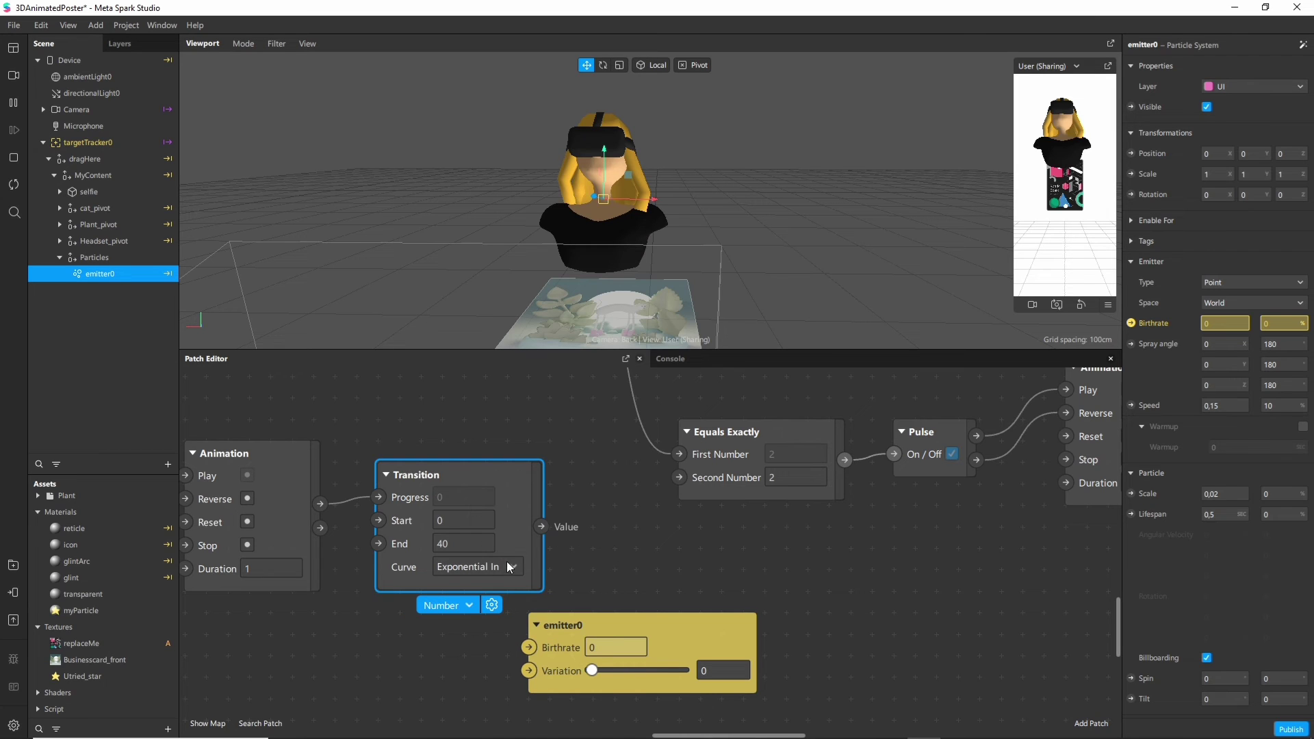
pyautogui.moveTo(578, 626); pyautogui.dragTo(660, 604)
pyautogui.moveTo(540, 525); pyautogui.dragTo(614, 627)
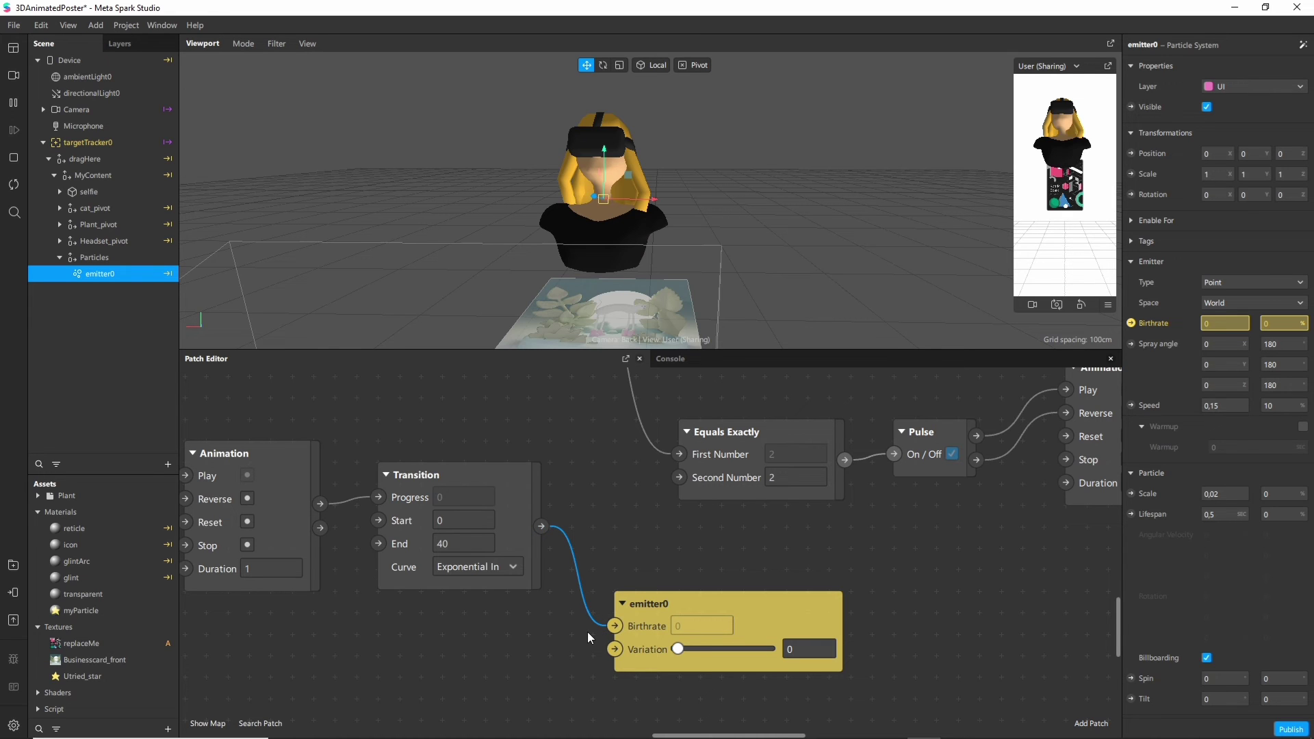
# Step: Test the tap star burst and set the Animation duration to 0,1 seconds
pyautogui.click(1056, 240)
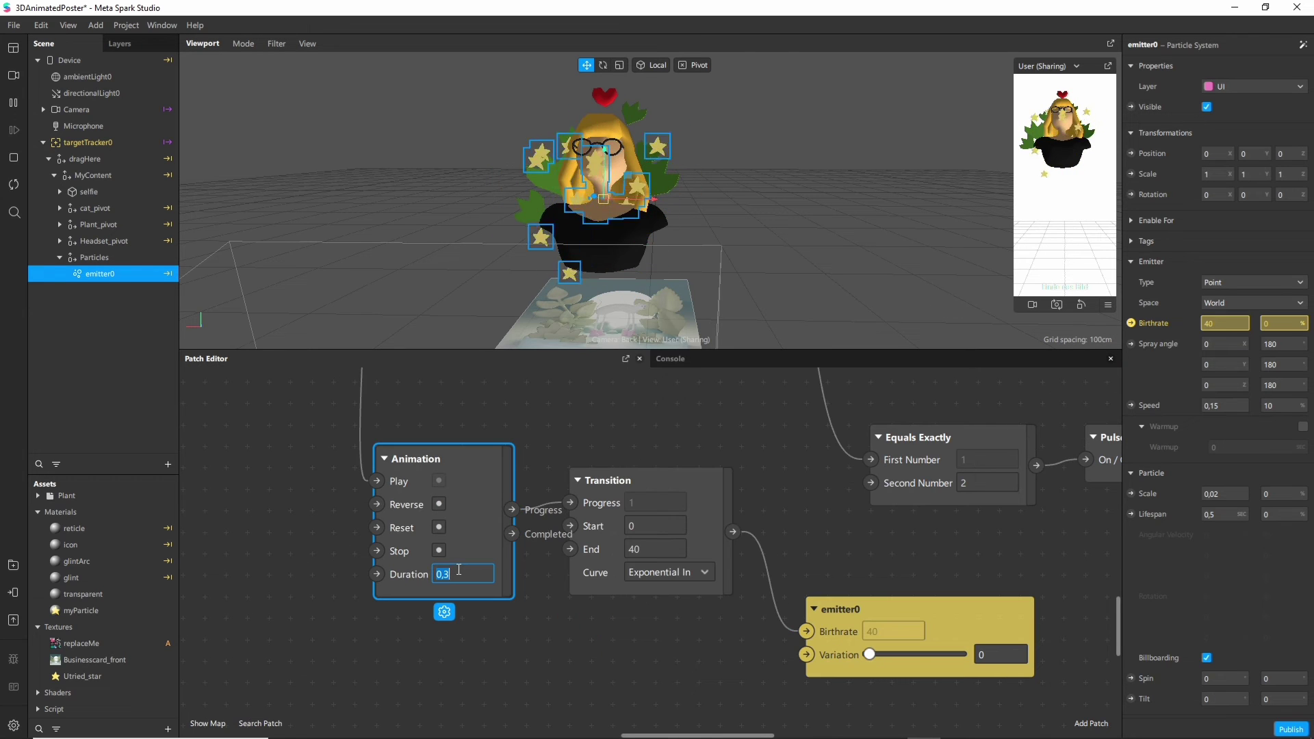
pyautogui.write('0')
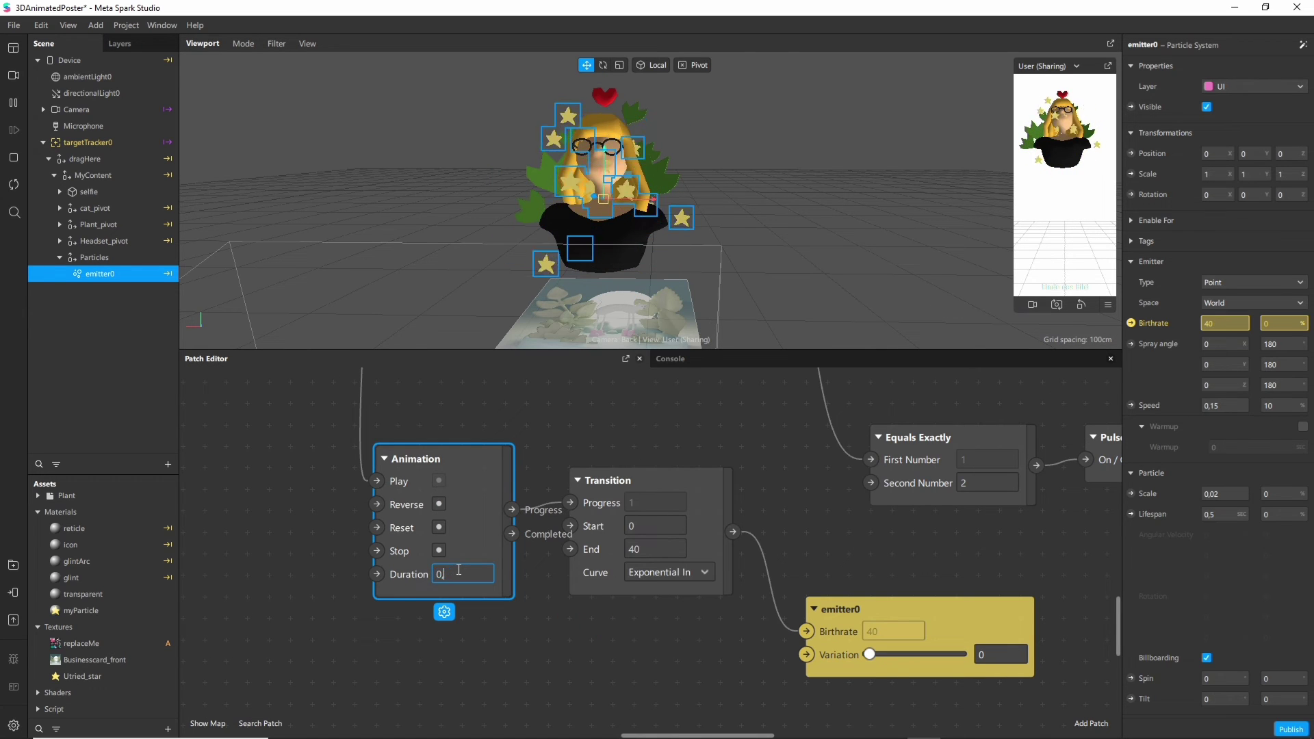
pyautogui.write(',1')
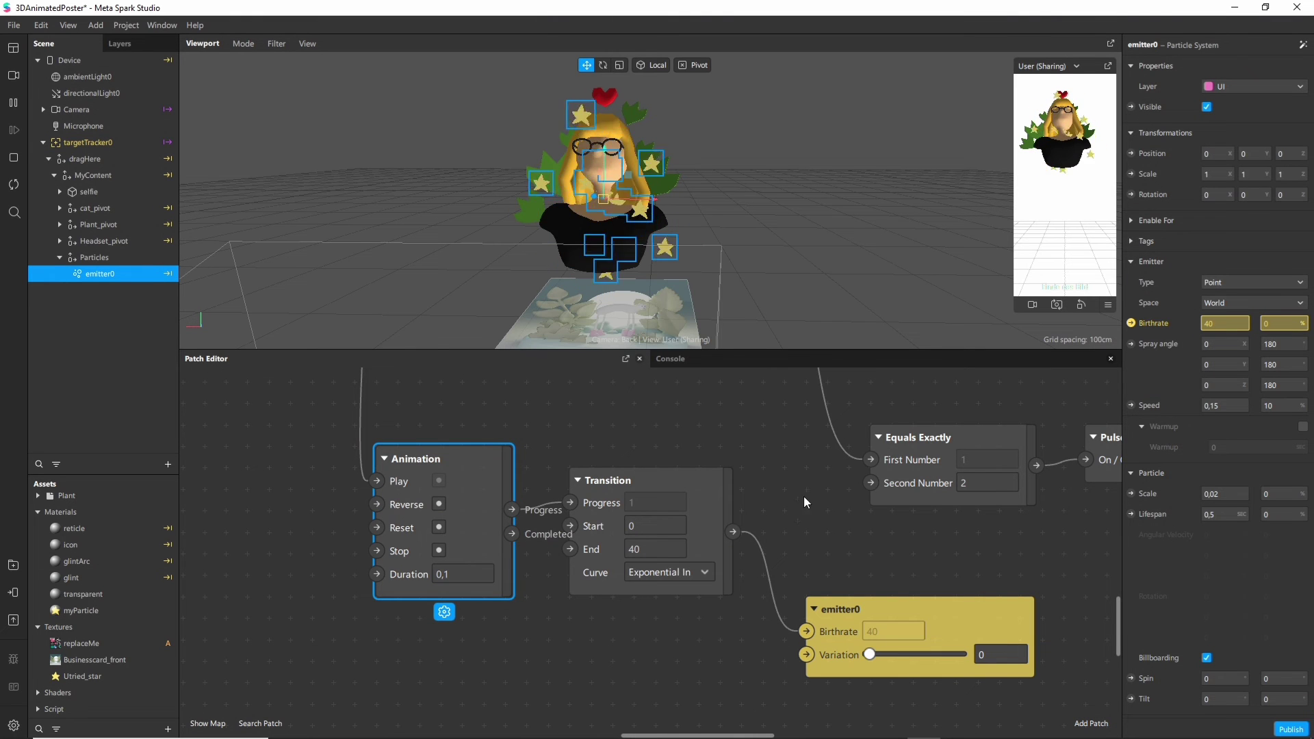
pyautogui.click(811, 466)
# Step: Switch the Transition curve to Linear, restart the preview, and move Screen Tap left
pyautogui.click(684, 572)
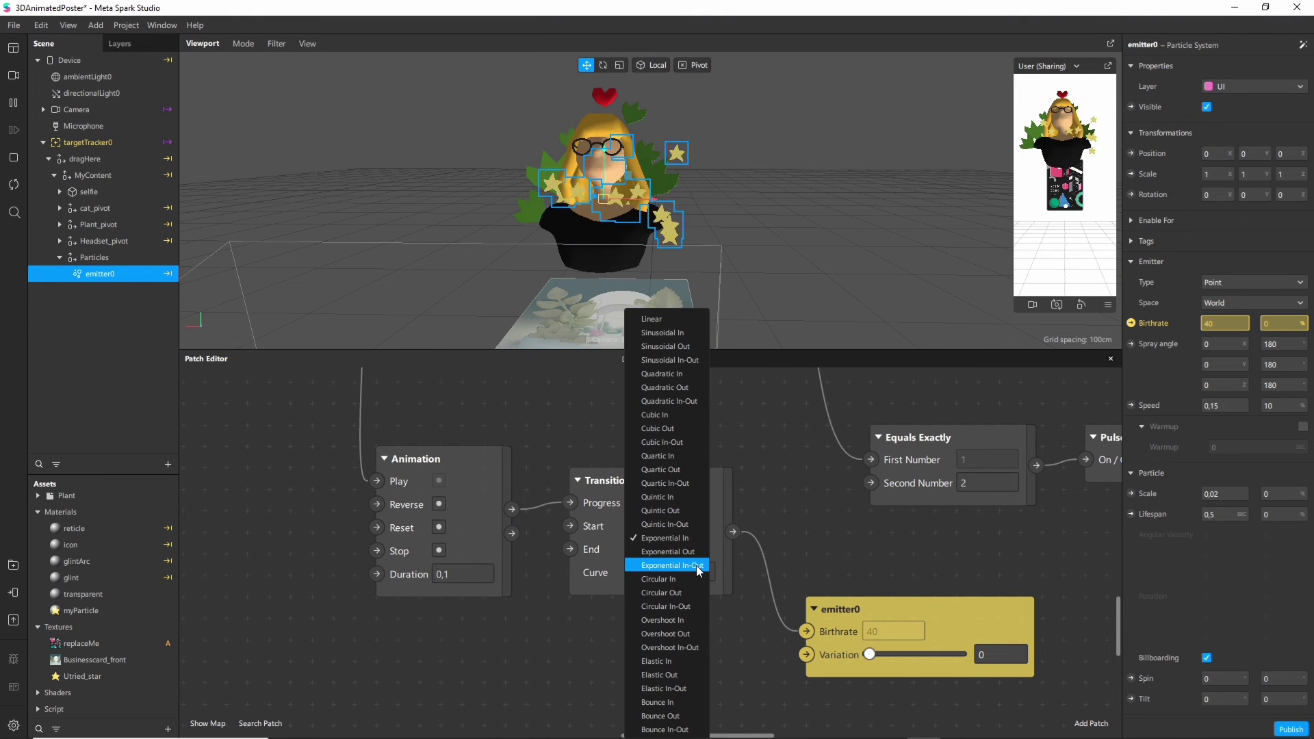
pyautogui.click(664, 333)
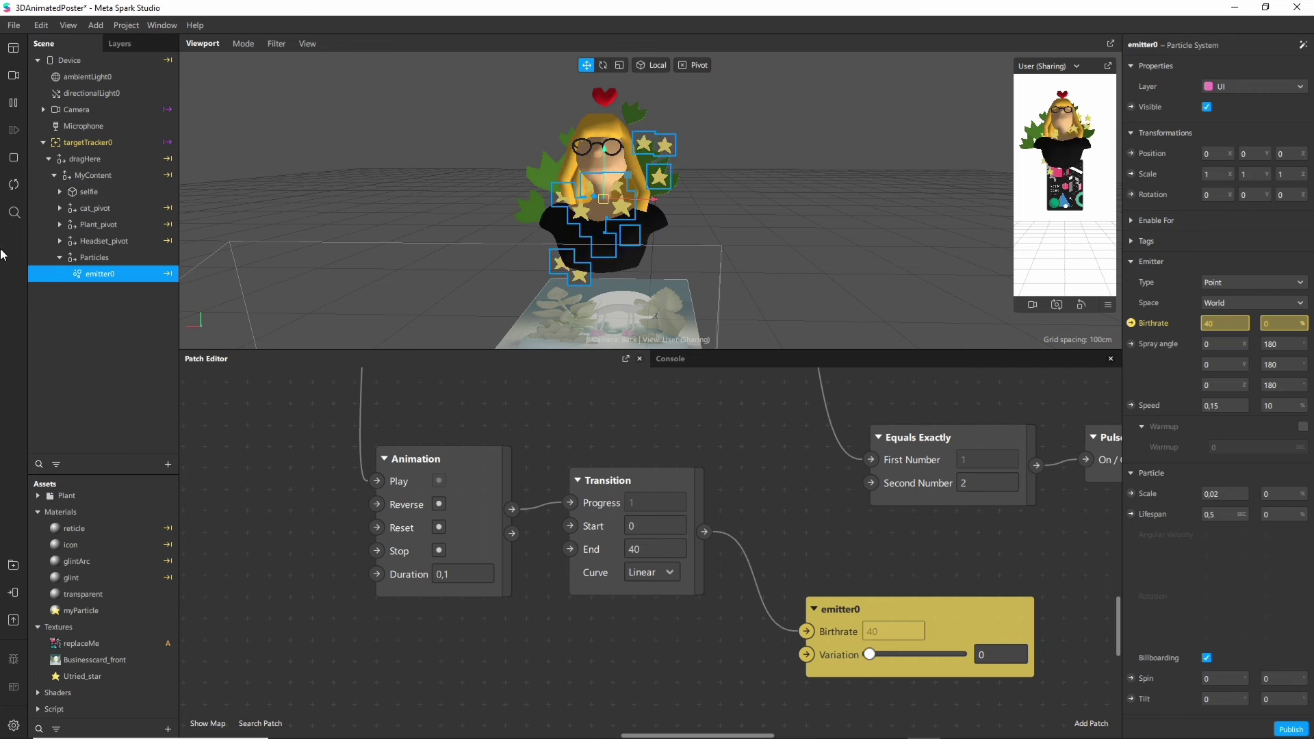
pyautogui.click(14, 185)
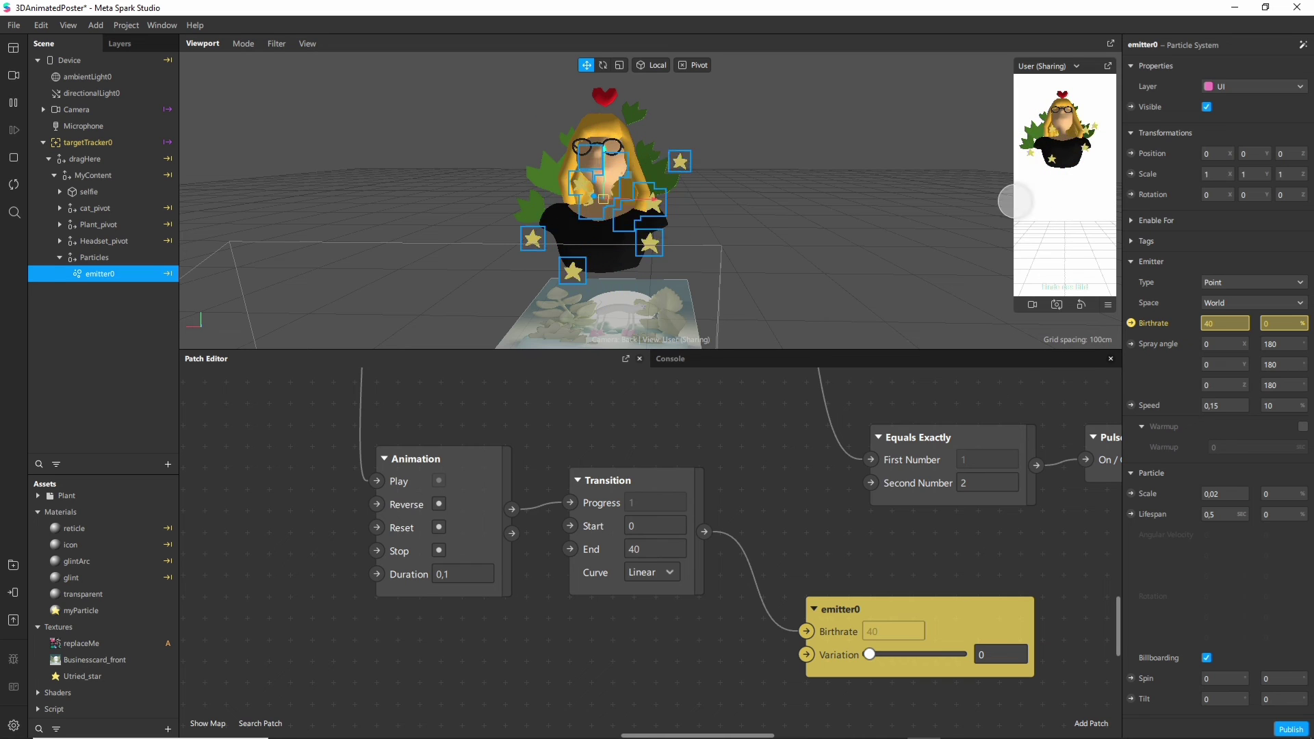
pyautogui.scroll(-3, 434, 401)
pyautogui.moveTo(434, 401); pyautogui.dragTo(318, 401)
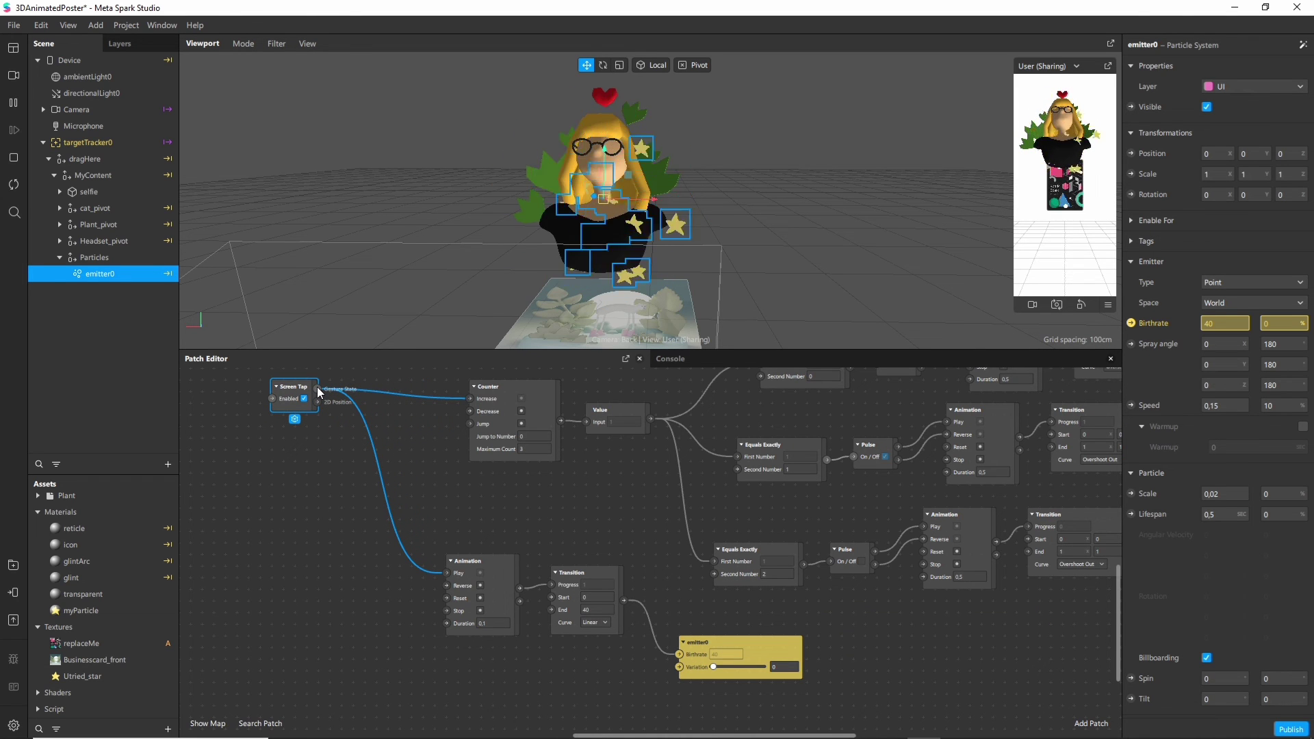
# Step: Add a Delay patch after Screen Tap, wire it to the birthrate Animation's Reset, and restart preview
pyautogui.moveTo(317, 390); pyautogui.dragTo(354, 633)
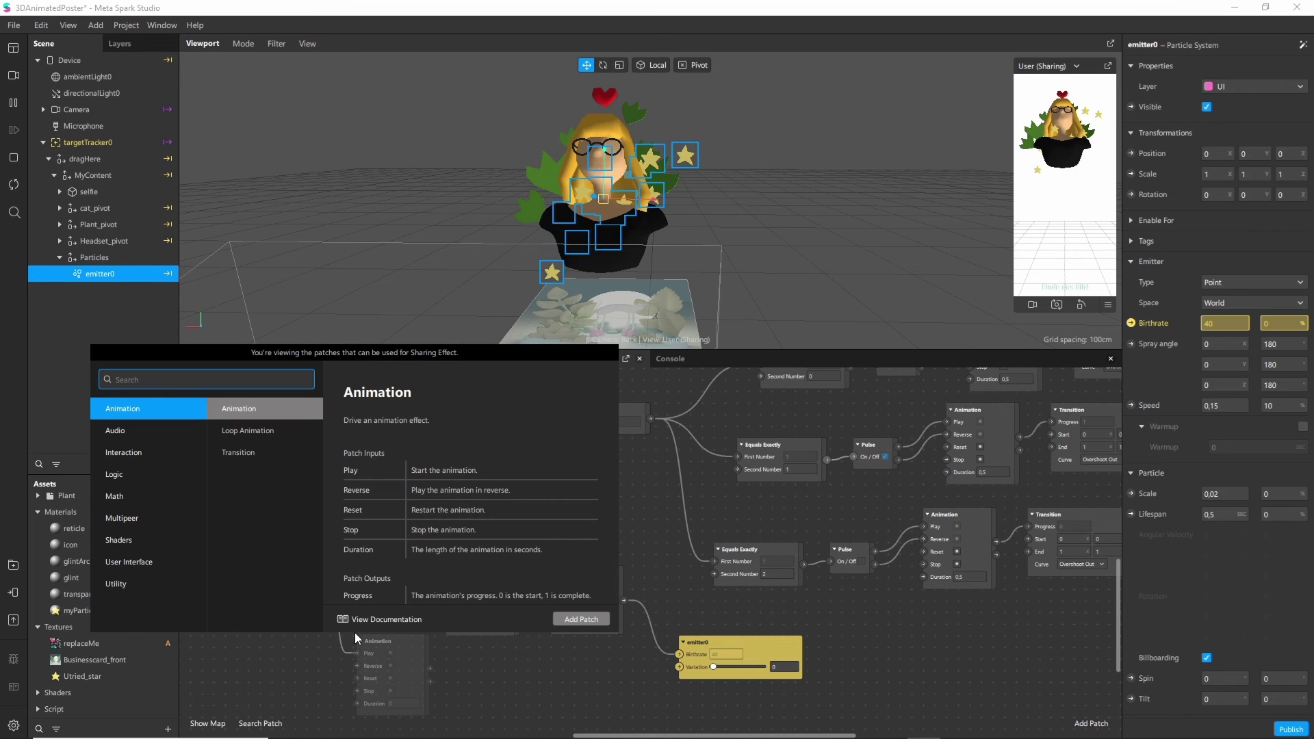
pyautogui.write('dela')
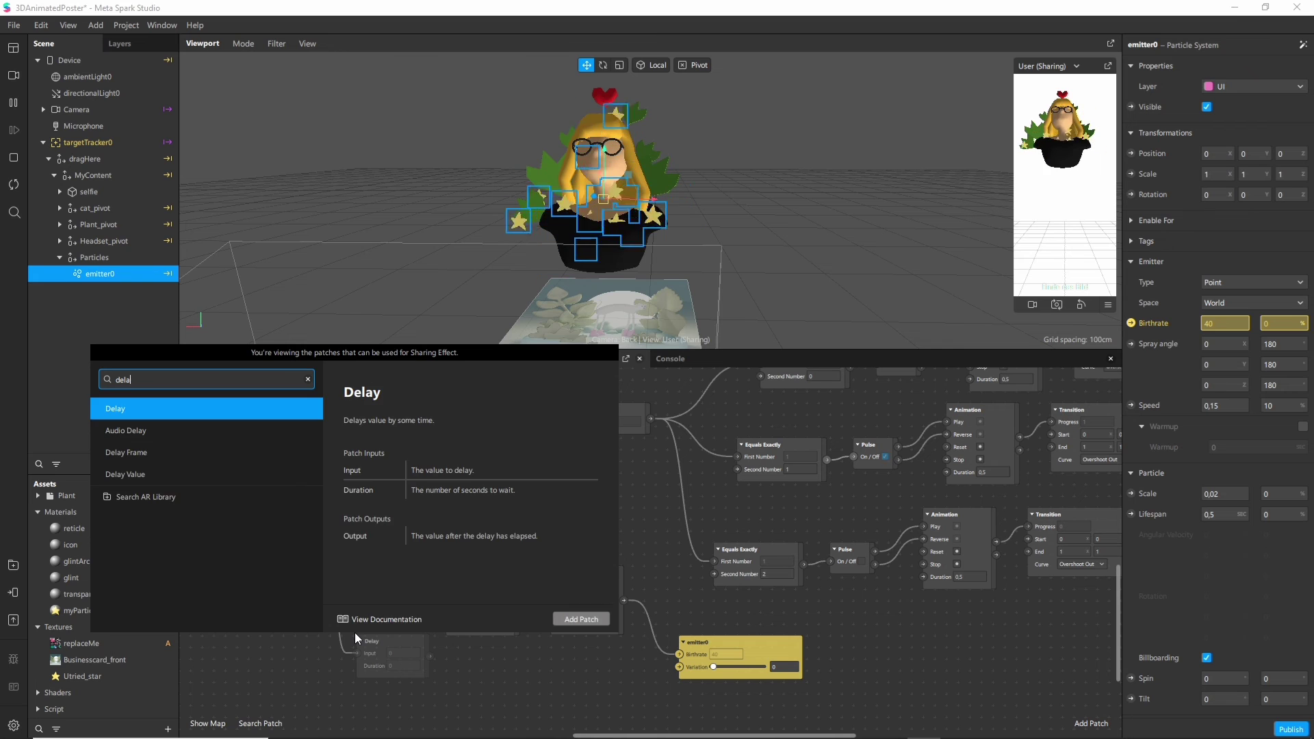
pyautogui.press('Return')
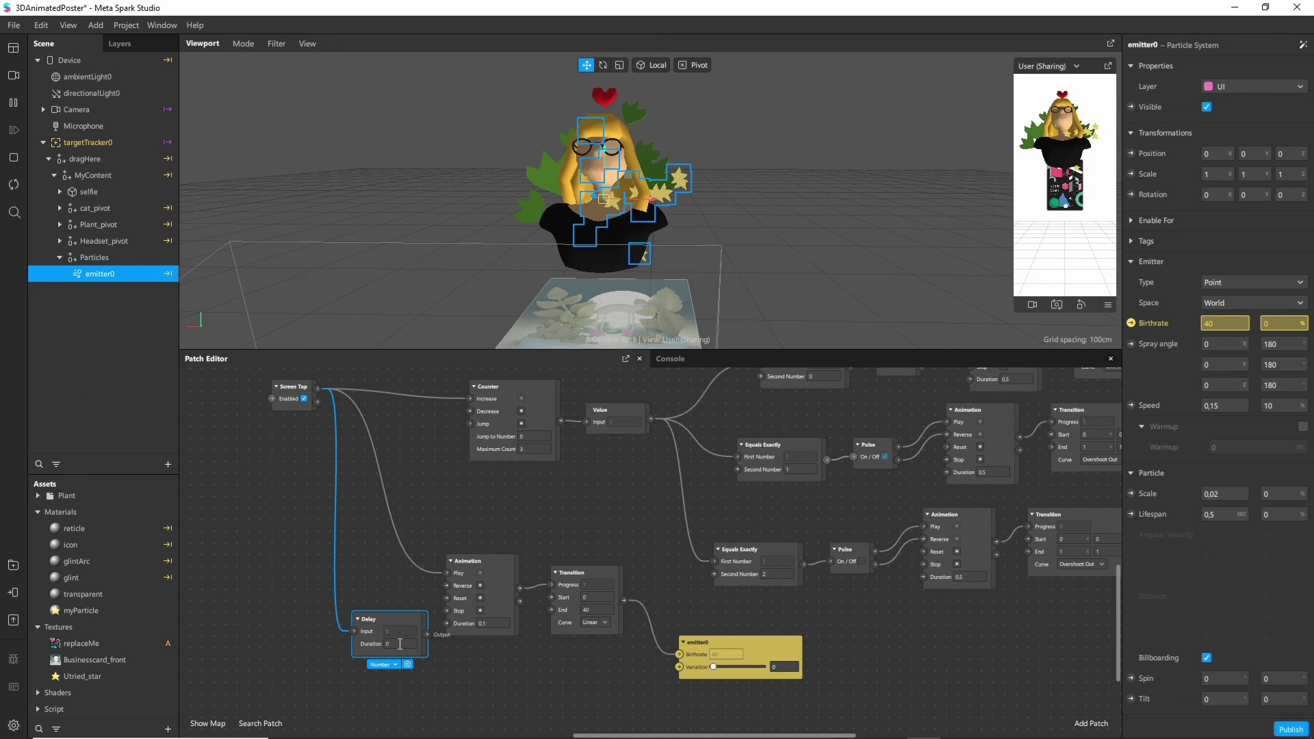
pyautogui.scroll(4, 498, 682)
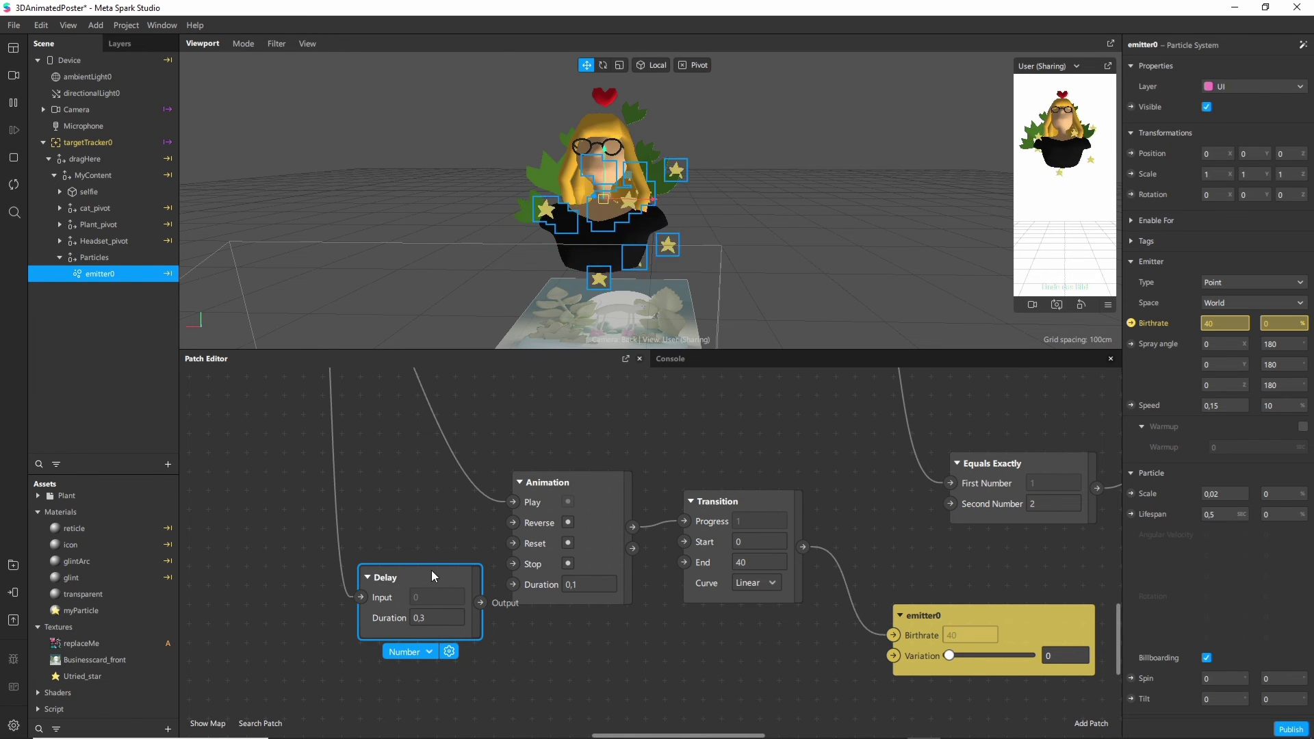
pyautogui.moveTo(431, 576); pyautogui.dragTo(512, 545)
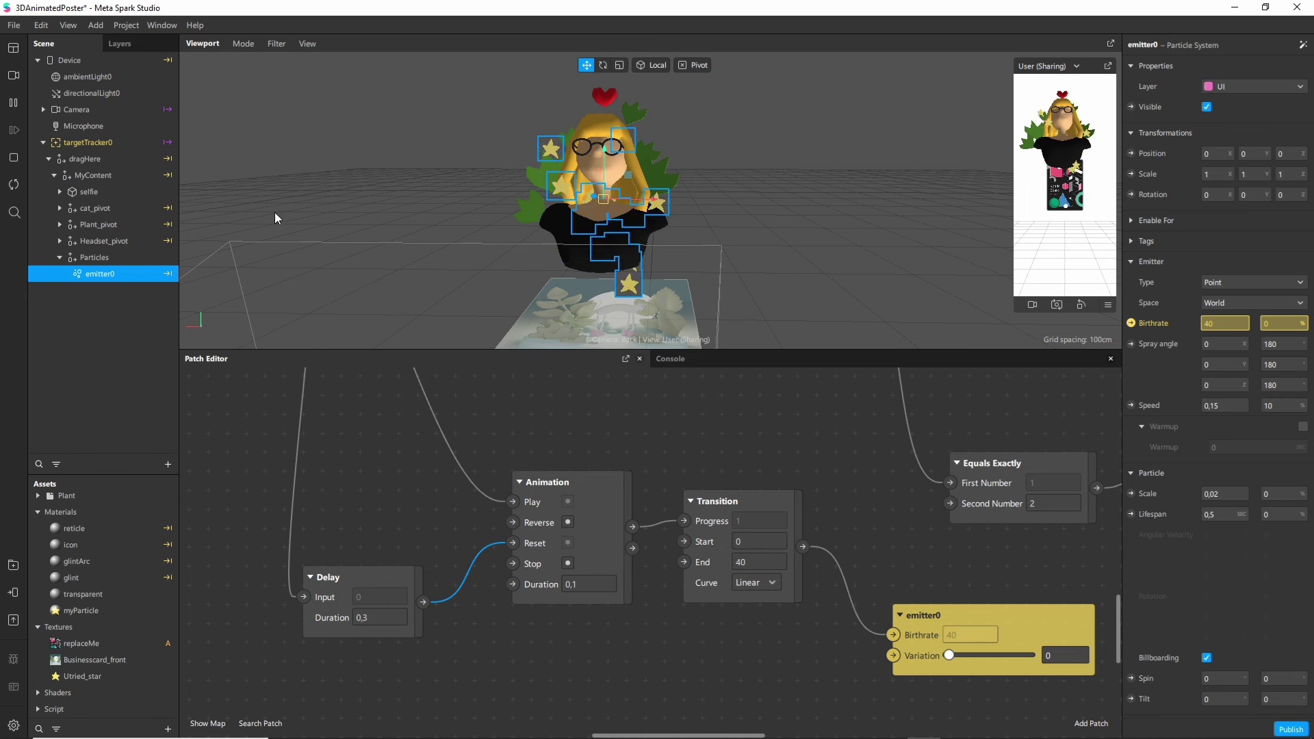
pyautogui.click(15, 188)
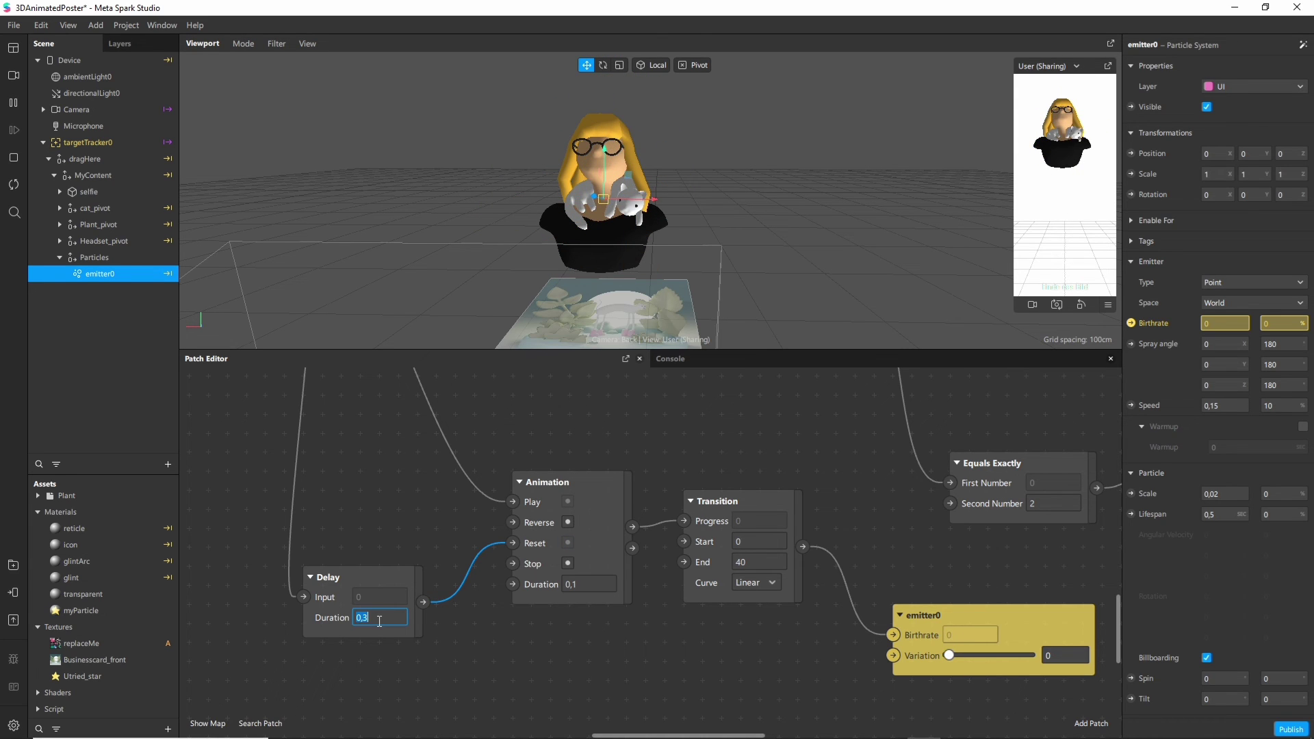
# Step: Change the Delay duration from 0,3 to 0,5 seconds
pyautogui.press('BackSpace')
pyautogui.write('5')
pyautogui.press('Return')
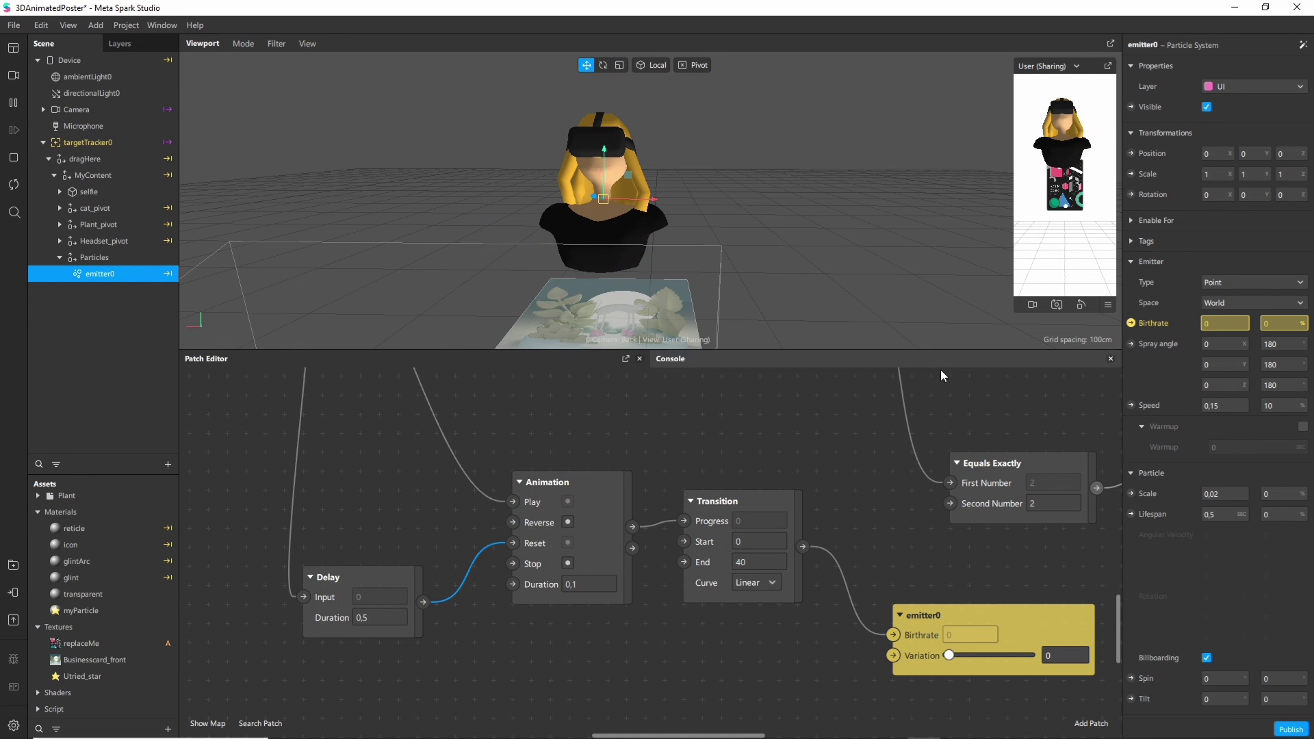
# Step: Bring the Spark thingies group patch into view and drag it down-left in the graph
pyautogui.hscroll(10, 980, 426)
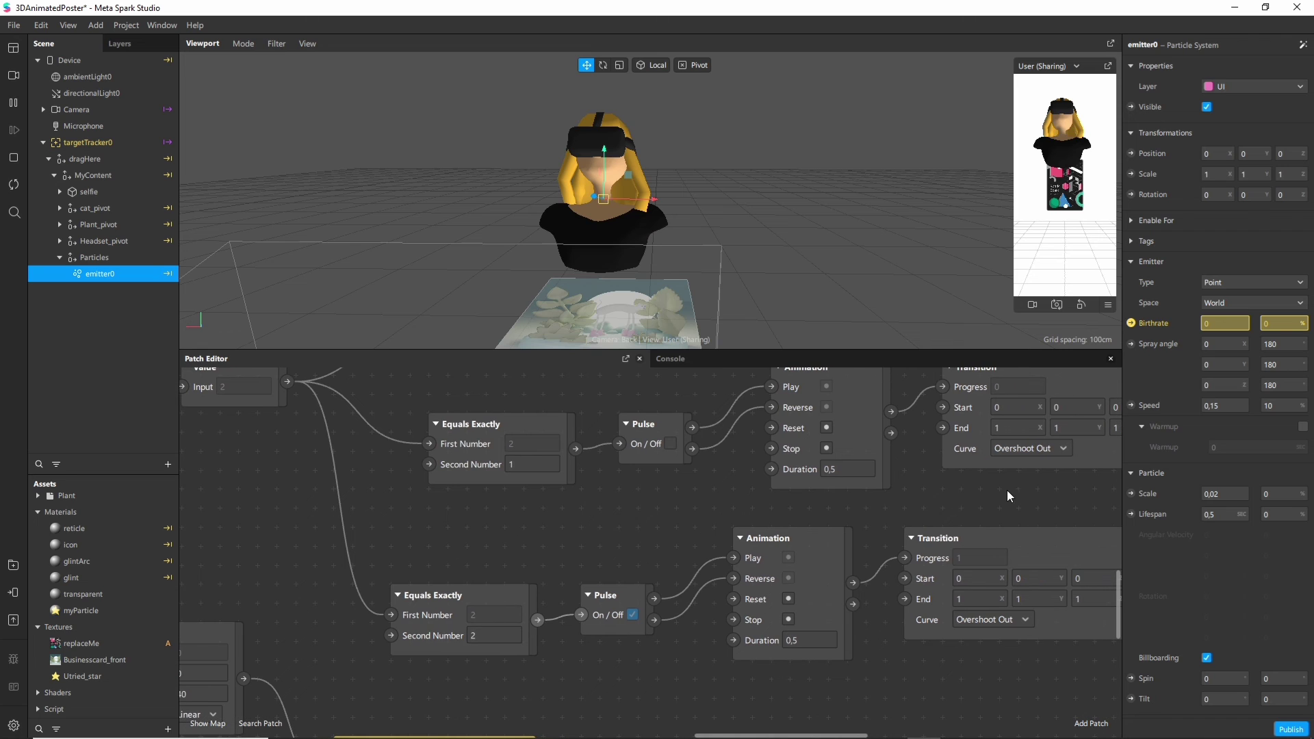
pyautogui.hscroll(5, 975, 486)
pyautogui.keyDown('ctrl'); pyautogui.scroll(-3, 972, 486); pyautogui.keyUp('ctrl')
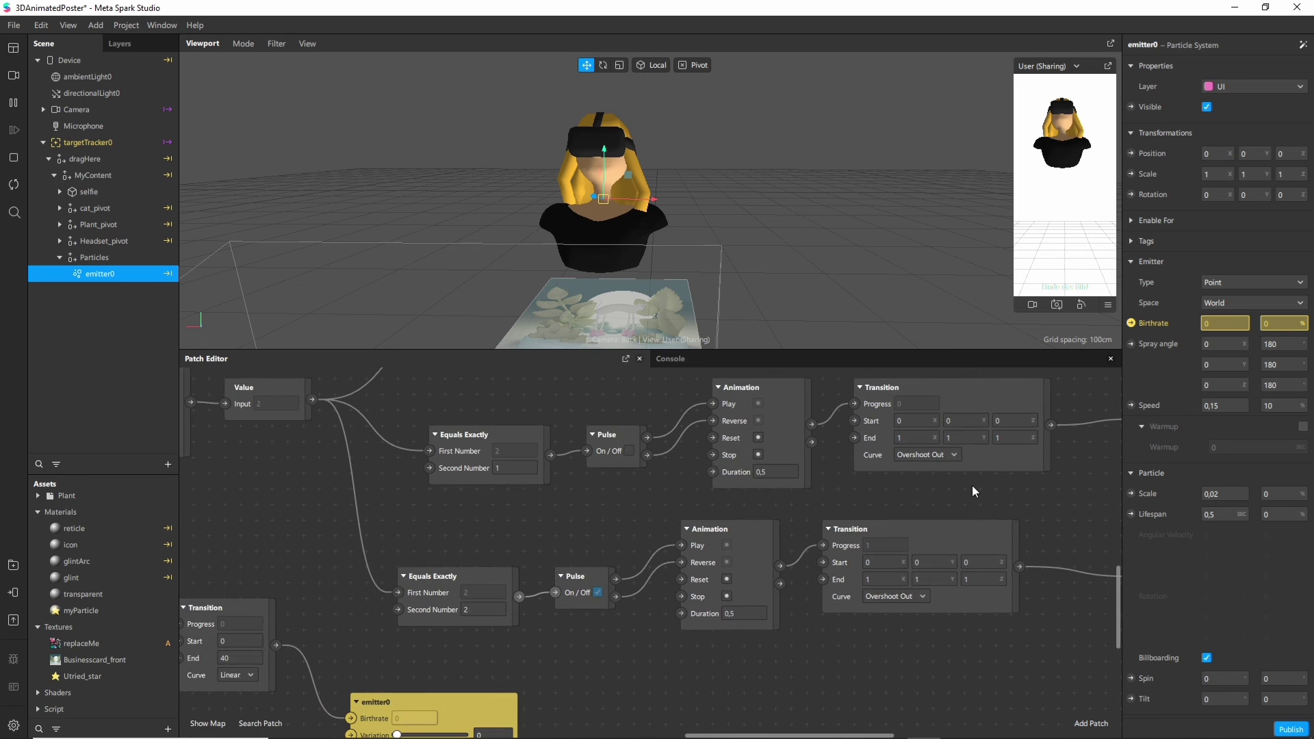
pyautogui.keyDown('ctrl'); pyautogui.scroll(-4, 973, 487); pyautogui.keyUp('ctrl')
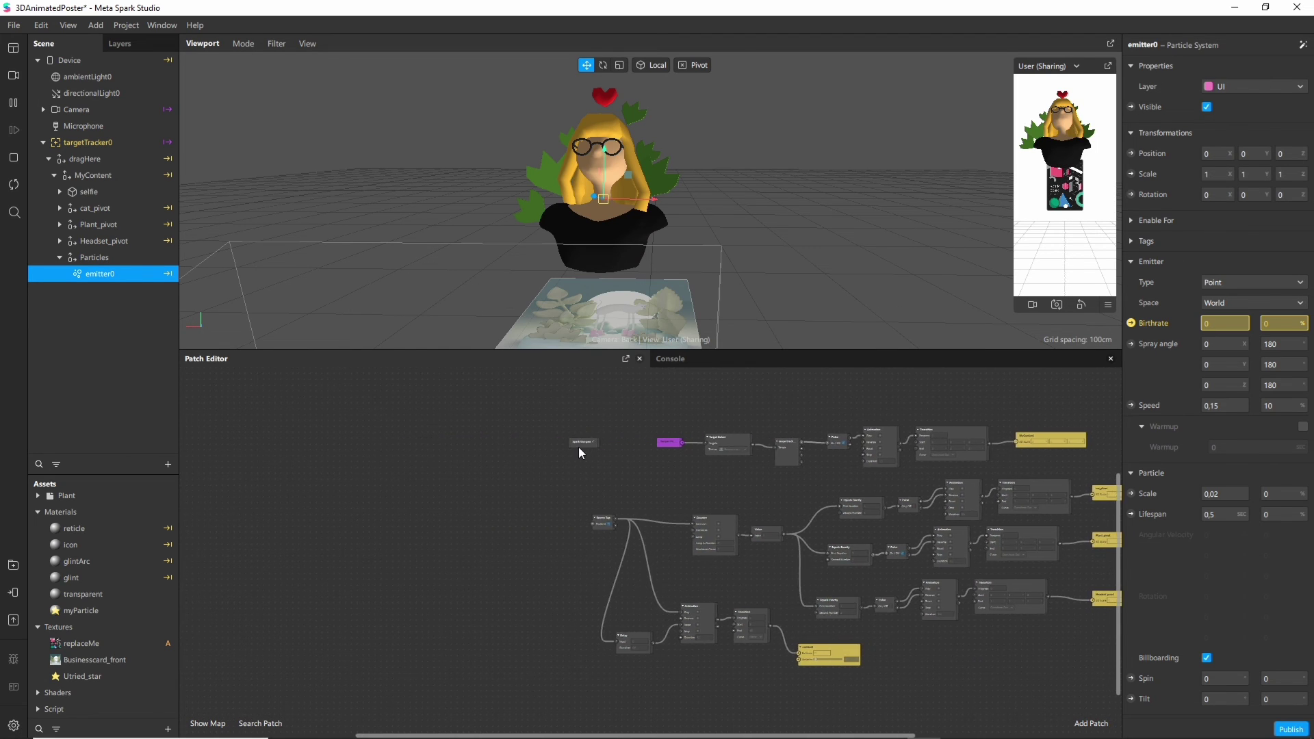
pyautogui.keyDown('ctrl'); pyautogui.scroll(5, 579, 446); pyautogui.keyUp('ctrl')
pyautogui.keyDown('ctrl'); pyautogui.scroll(2, 580, 444); pyautogui.keyUp('ctrl')
pyautogui.moveTo(577, 417); pyautogui.dragTo(566, 478)
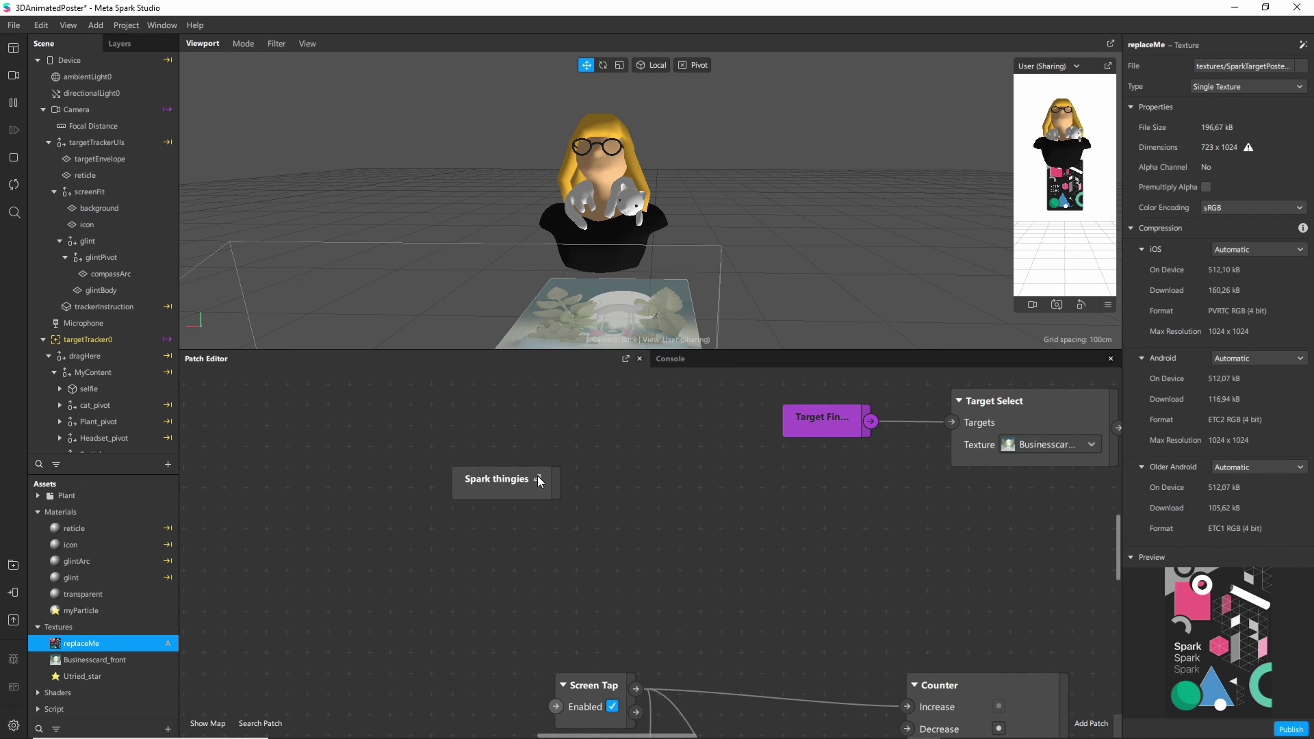
# Step: Open the Spark thingies group and locate its Bind target image section
pyautogui.click(538, 477)
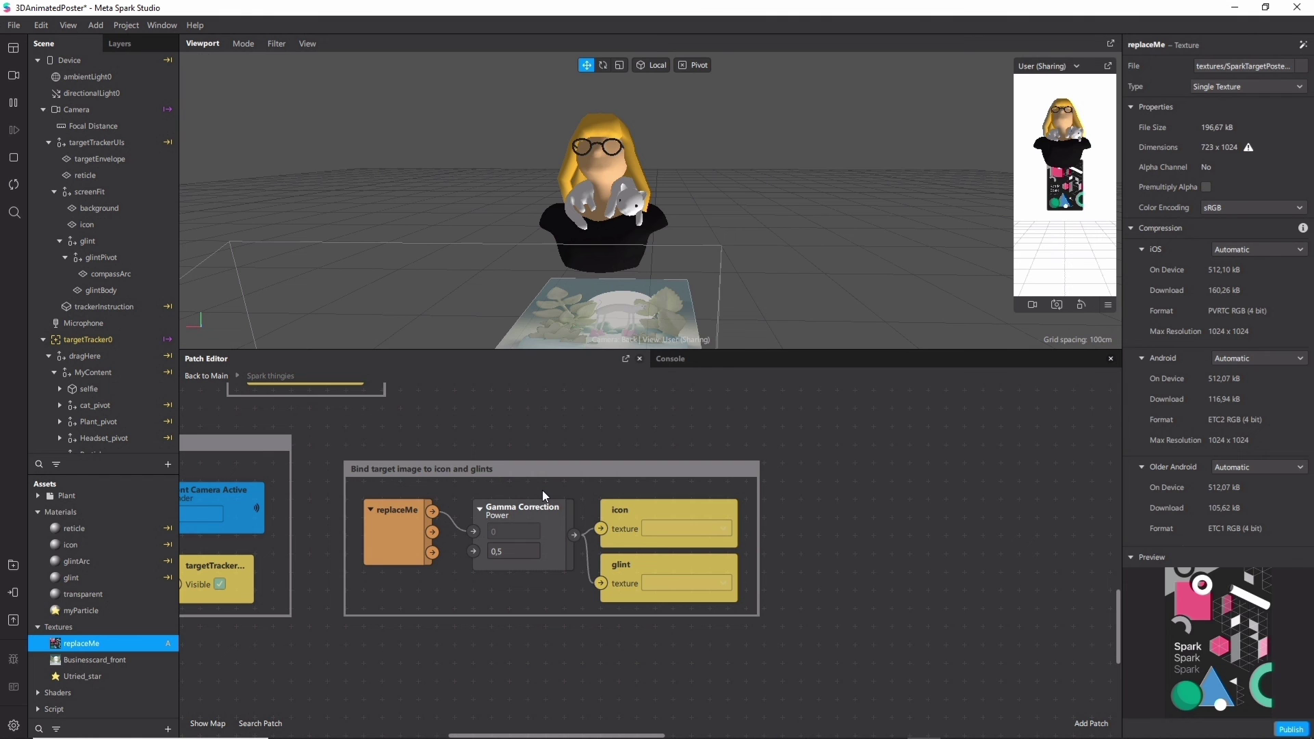
pyautogui.keyDown('ctrl'); pyautogui.scroll(-5, 542, 490); pyautogui.keyUp('ctrl')
pyautogui.scroll(3, 595, 515)
pyautogui.hscroll(4, 595, 516)
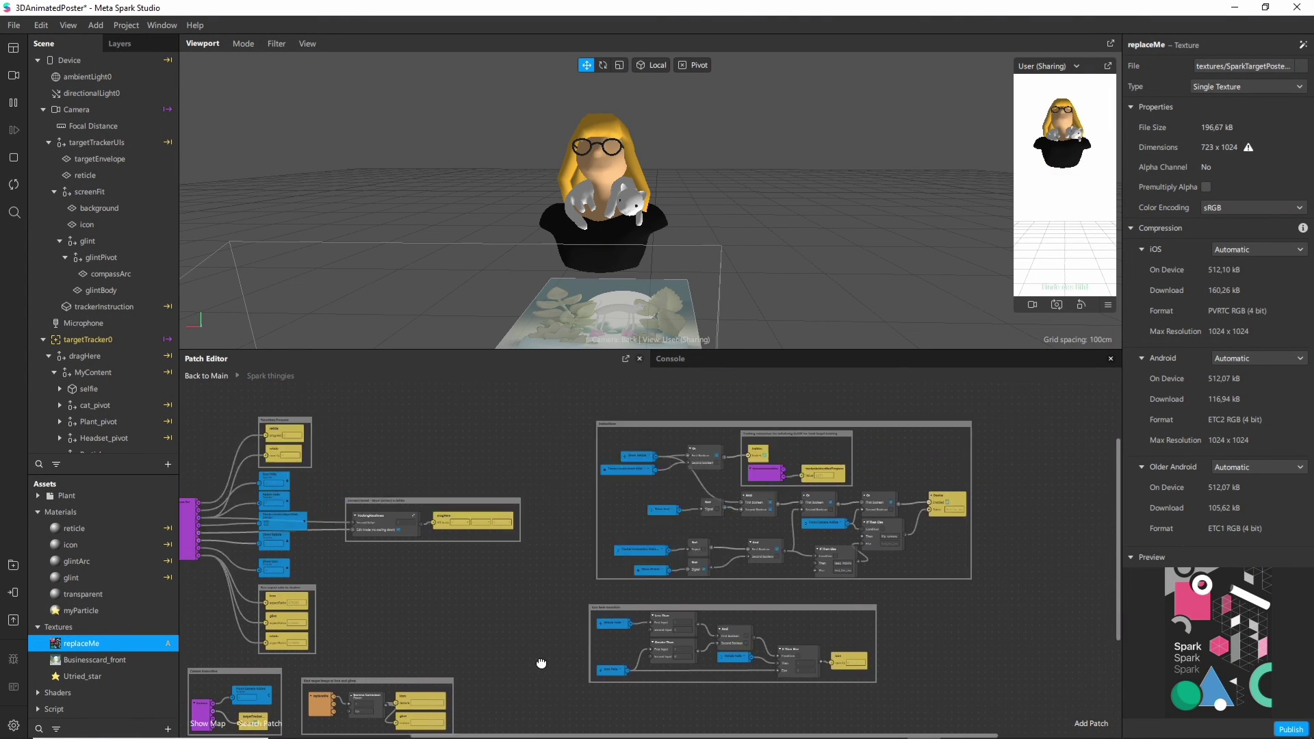
pyautogui.hscroll(-4, 368, 584)
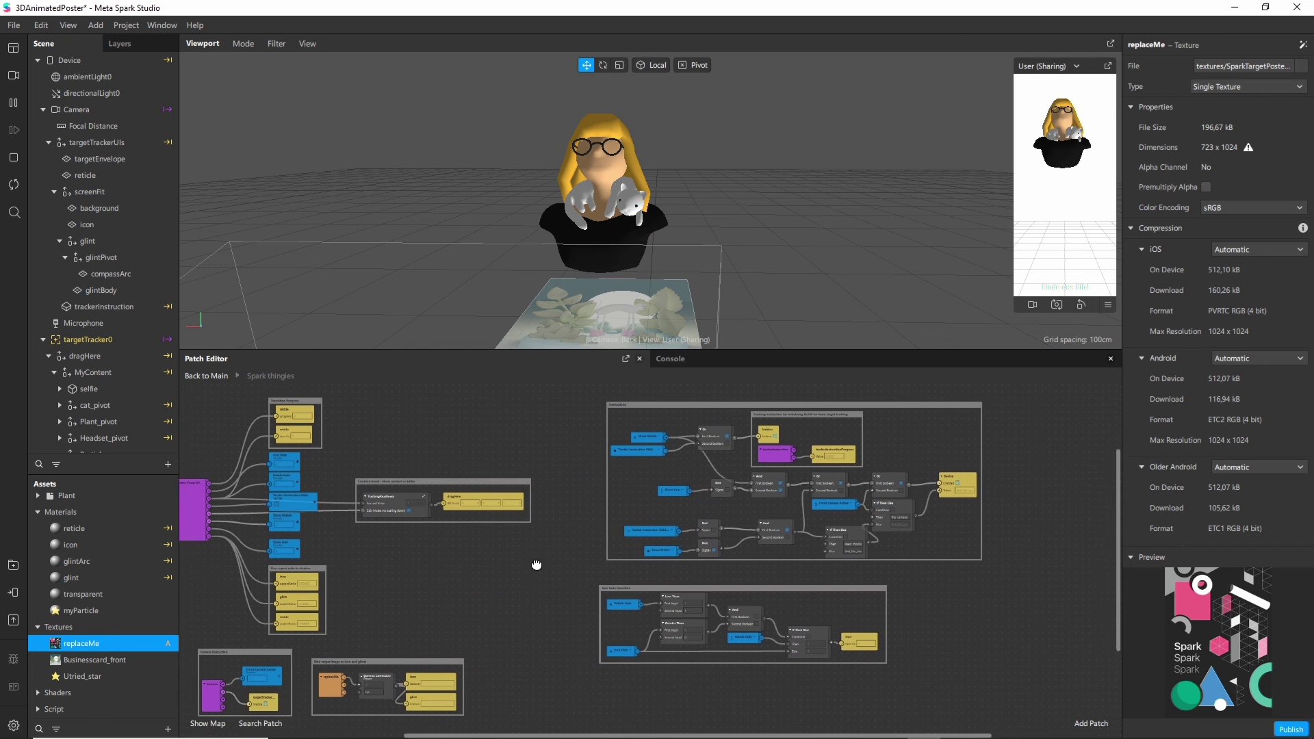
pyautogui.scroll(-2, 413, 659)
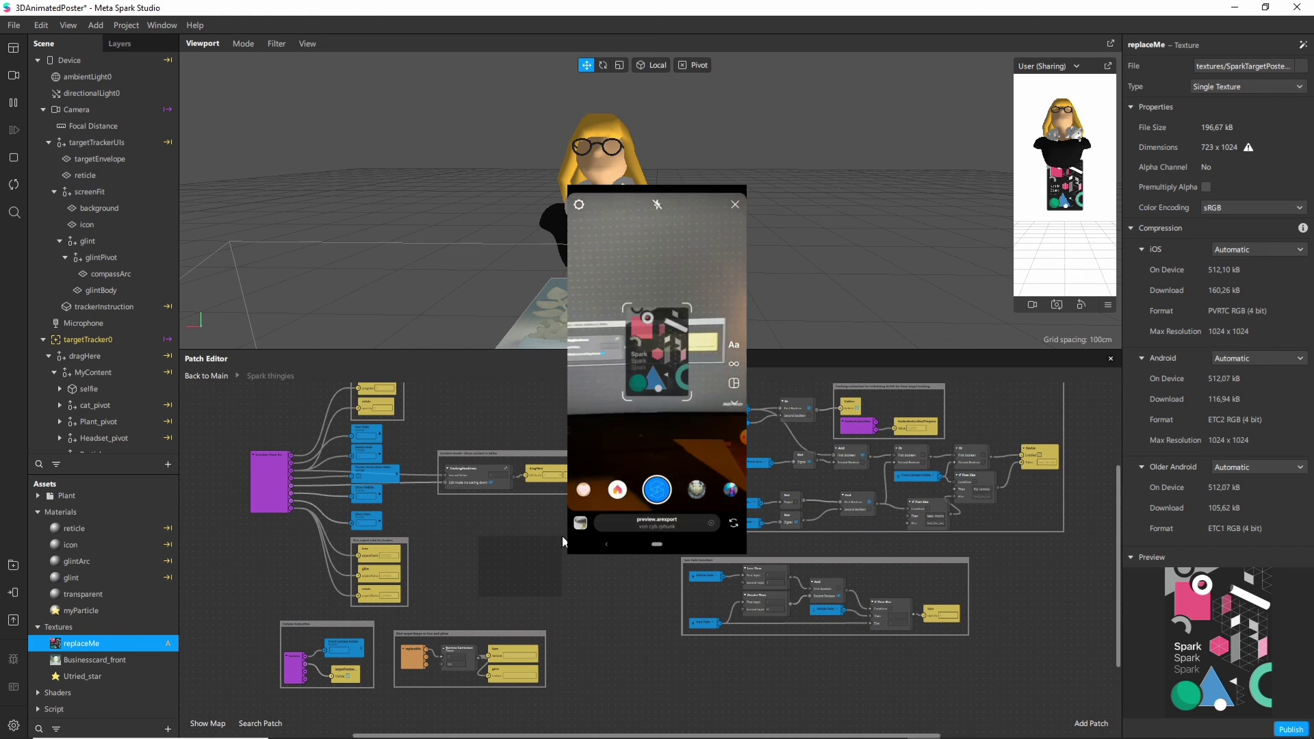
pyautogui.hscroll(-4, 513, 579)
pyautogui.scroll(-3, 513, 578)
pyautogui.hscroll(-2, 626, 568)
pyautogui.scroll(-2, 627, 568)
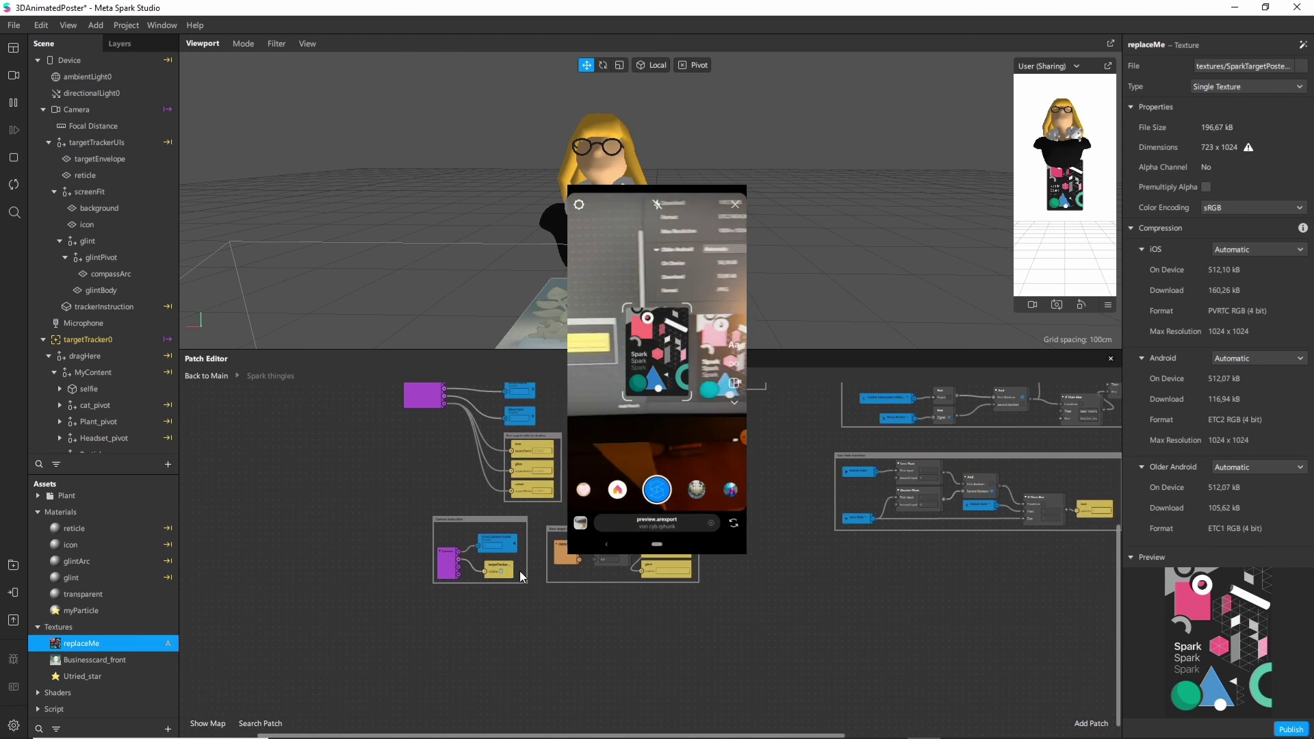
pyautogui.keyDown('ctrl'); pyautogui.scroll(3, 625, 568); pyautogui.keyUp('ctrl')
pyautogui.keyDown('ctrl'); pyautogui.scroll(4, 526, 564); pyautogui.keyUp('ctrl')
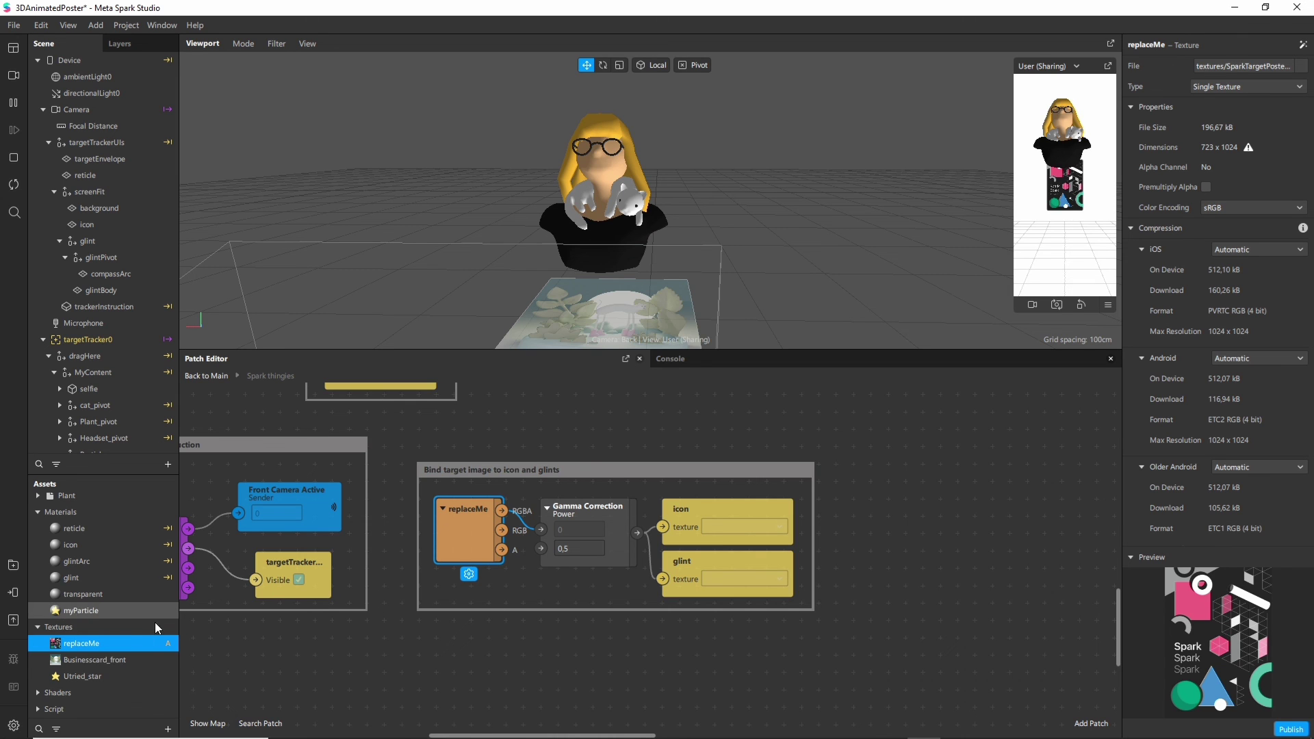
# Step: Replace the replaceMe texture with Businesscard_front from Assets, connected in its place
pyautogui.moveTo(85, 661); pyautogui.dragTo(541, 530)
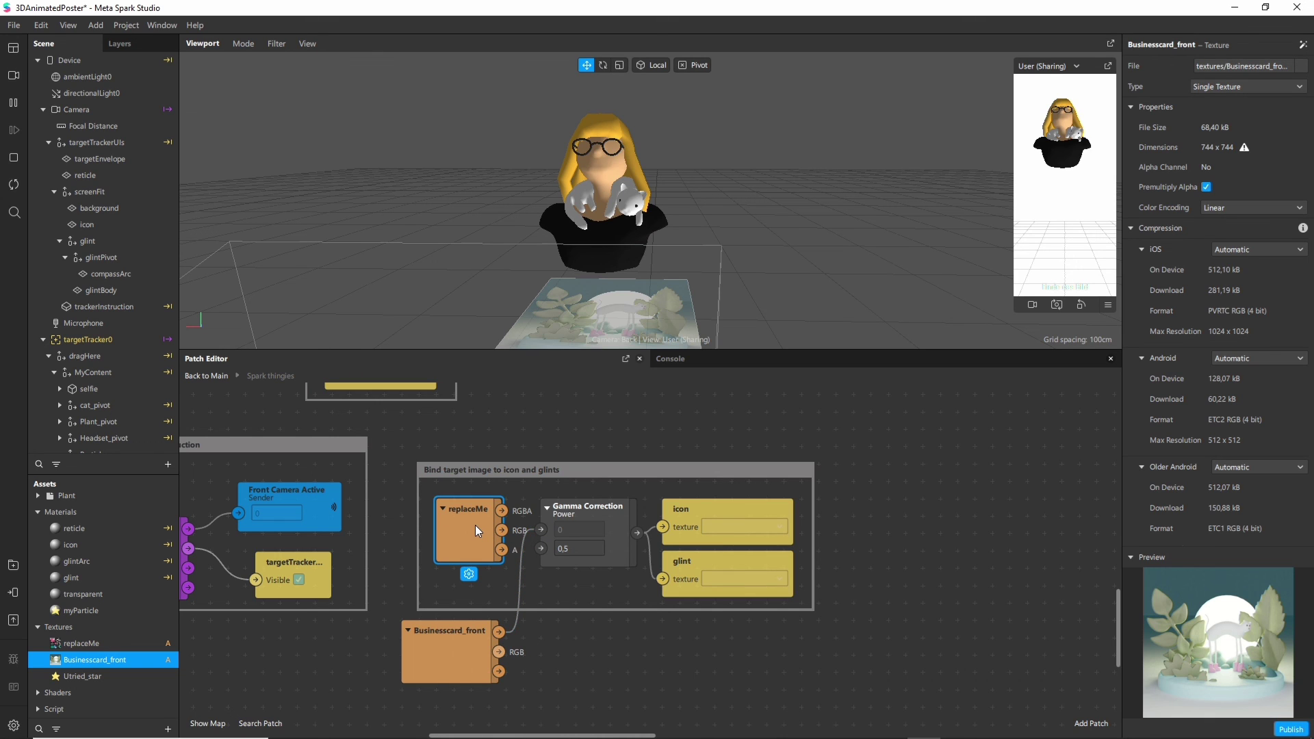
pyautogui.press('Delete')
pyautogui.moveTo(454, 623); pyautogui.dragTo(471, 515)
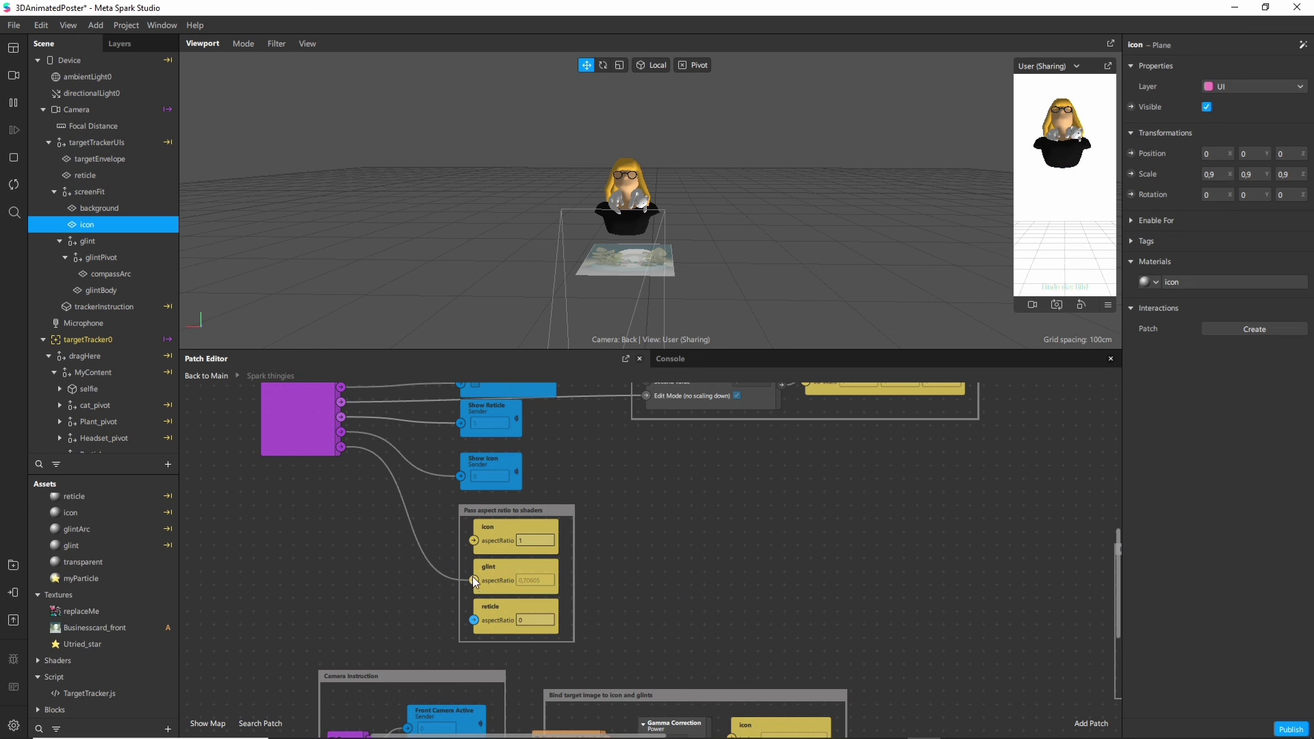
# Step: Set both the glint and reticle aspectRatio values to 1
pyautogui.click(541, 581)
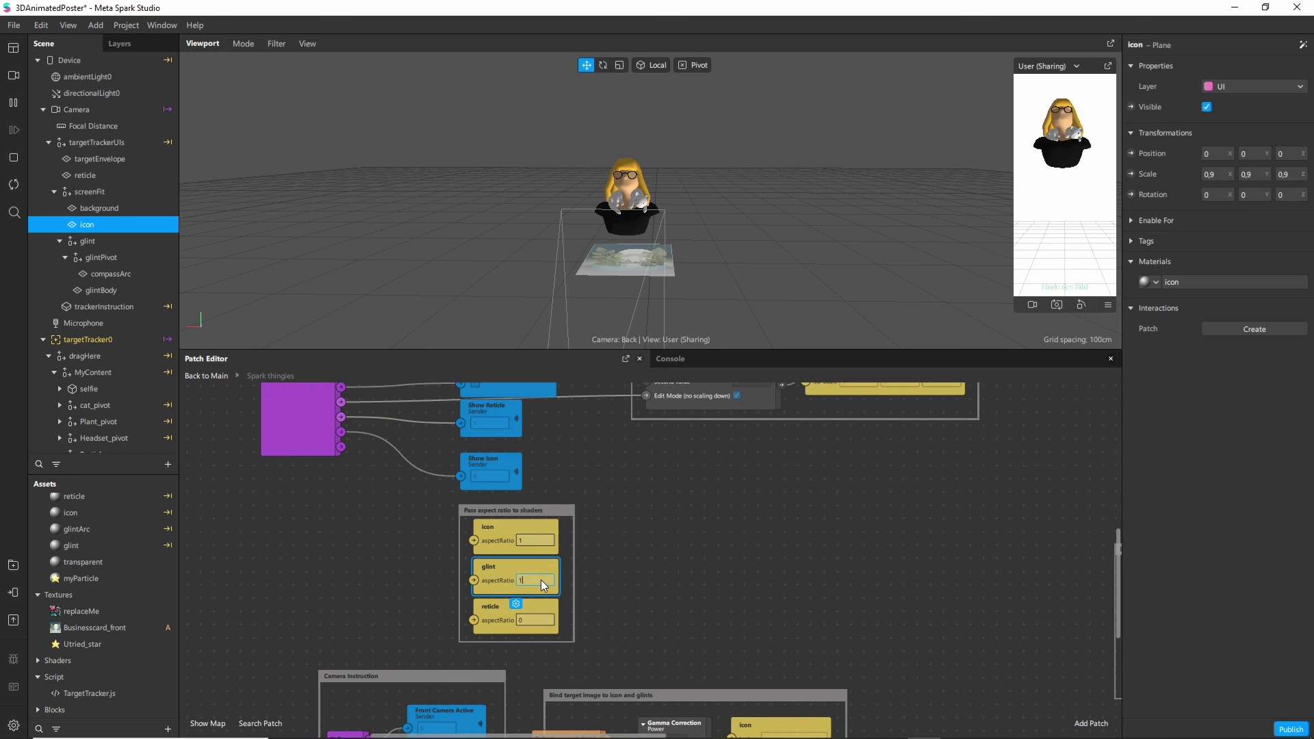
pyautogui.click(536, 619)
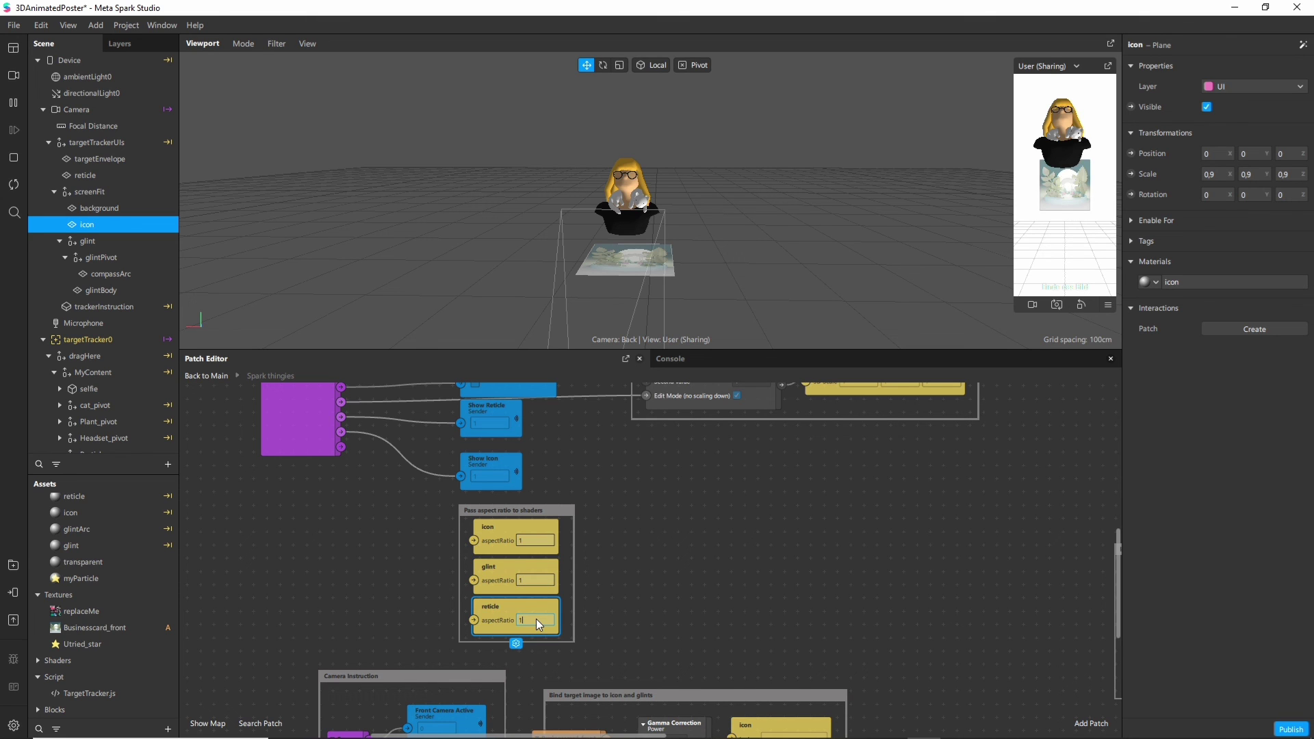
pyautogui.click(655, 606)
# Step: Review the Device logic and Instructions groups, then shrink the Patch Editor to enlarge the scene
pyautogui.hscroll(3, 942, 531)
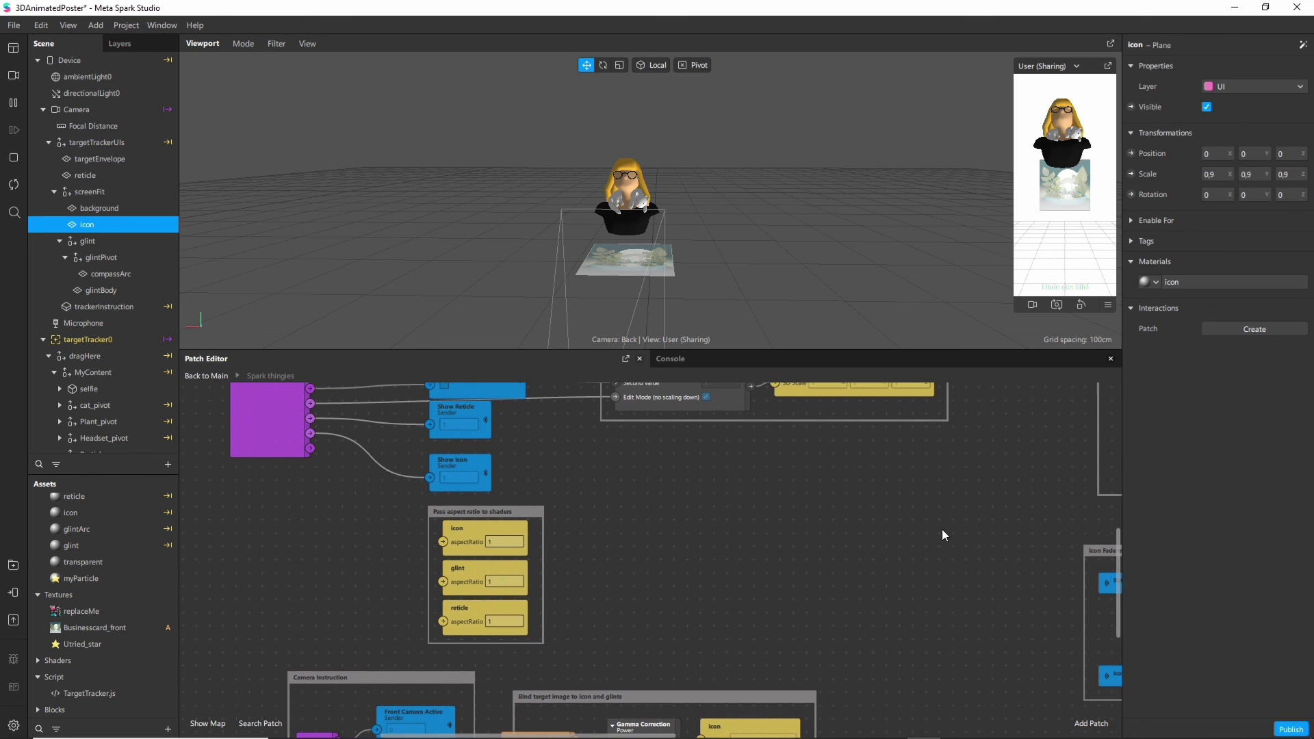
pyautogui.hscroll(10, 1005, 494)
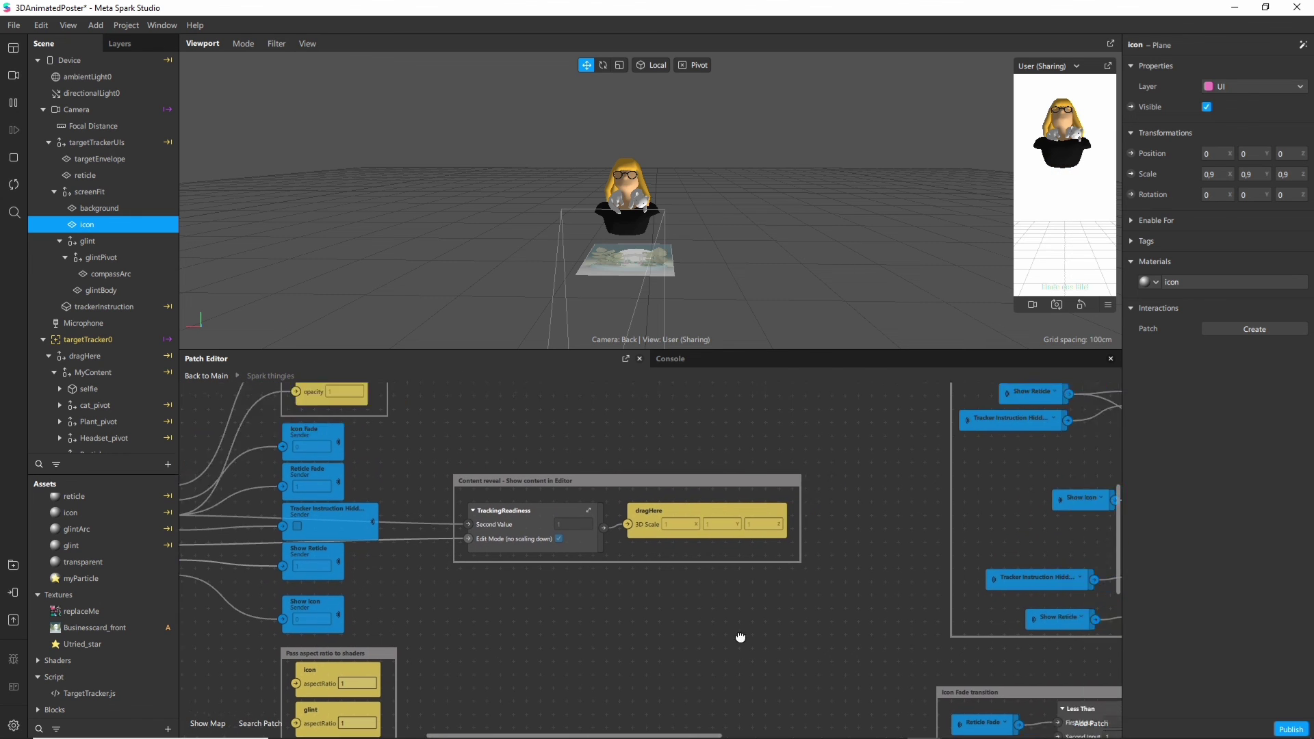
pyautogui.moveTo(919, 625); pyautogui.dragTo(697, 683, button='middle')
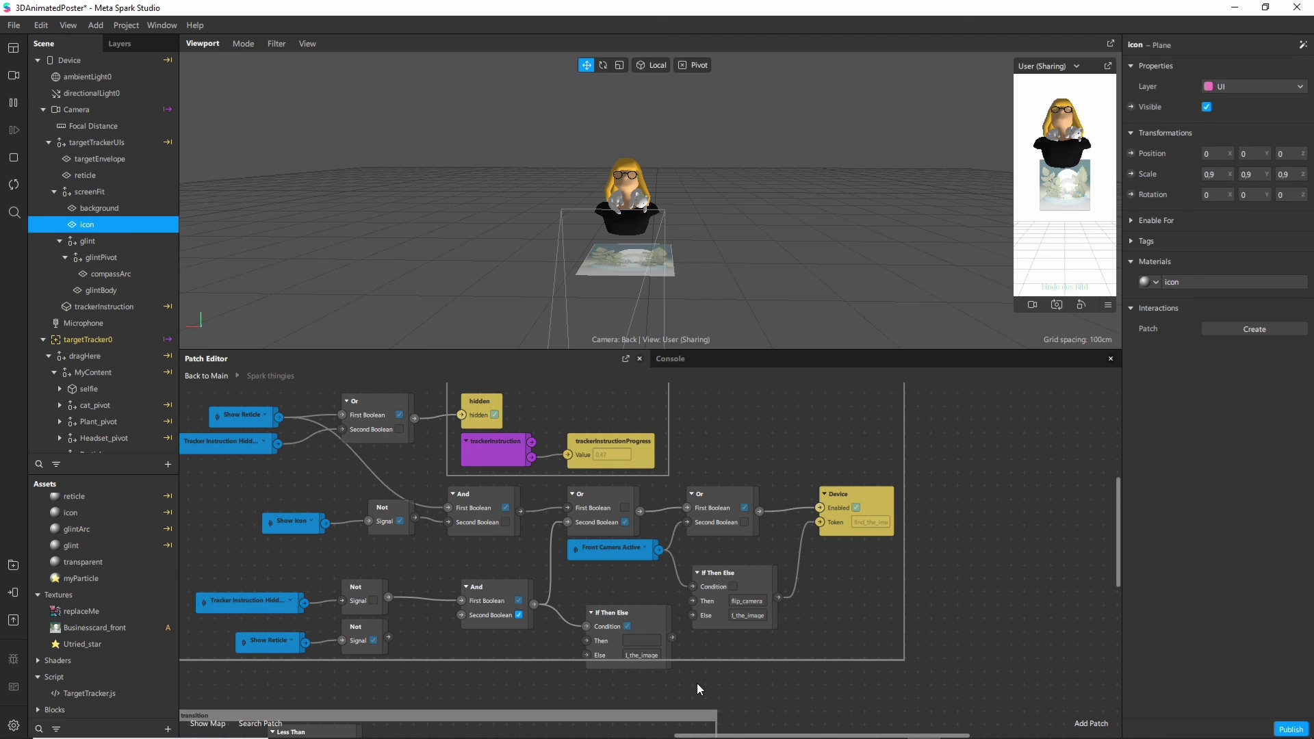
pyautogui.hscroll(-3, 450, 568)
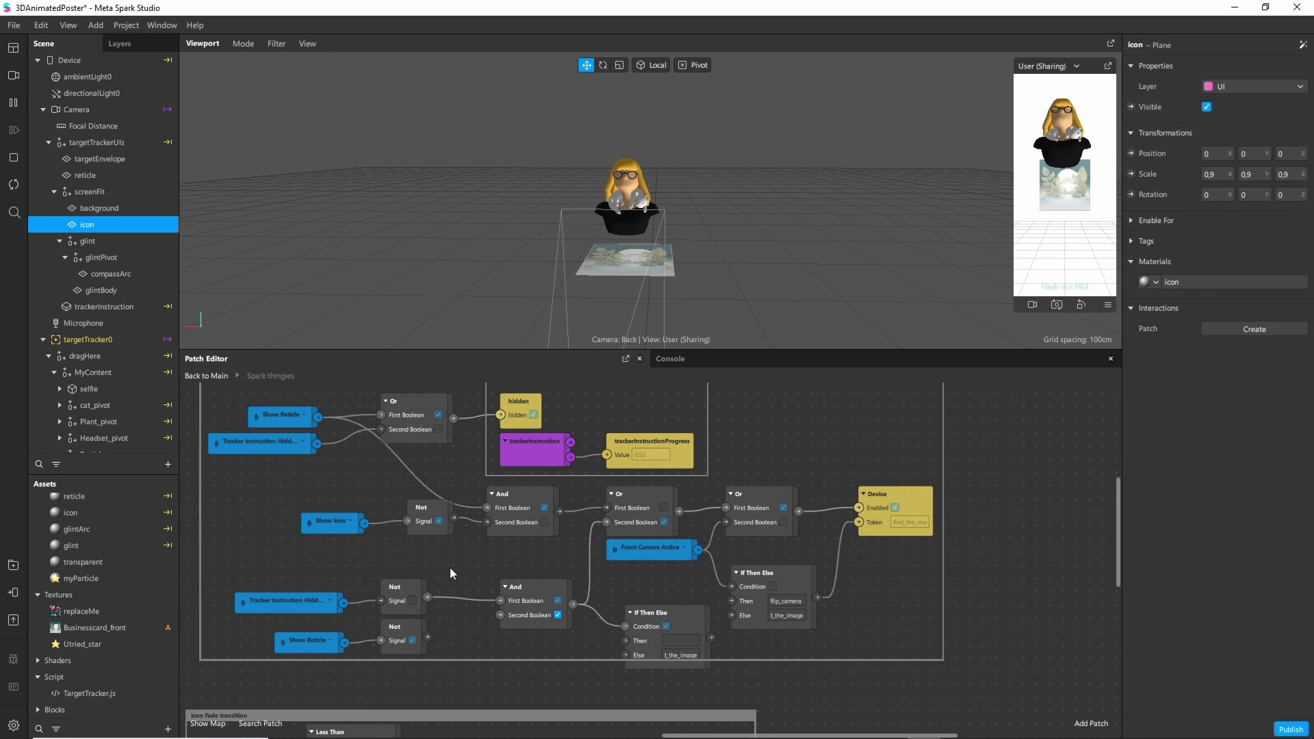
pyautogui.keyDown('ctrl'); pyautogui.scroll(-1, 450, 568); pyautogui.keyUp('ctrl')
pyautogui.moveTo(363, 481); pyautogui.dragTo(426, 531, button='middle')
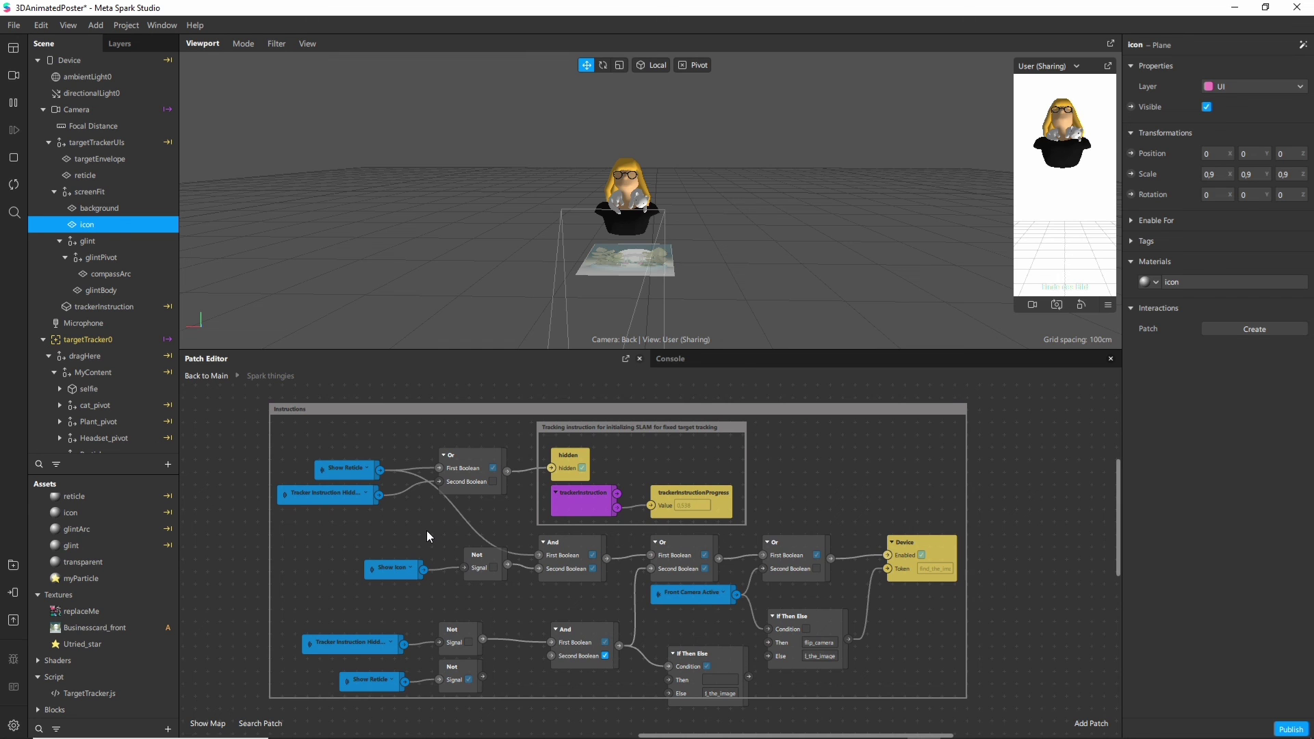
pyautogui.moveTo(578, 350); pyautogui.dragTo(577, 523)
# Step: Select directionalLight0 in the Scene panel to show its properties in the Inspector
pyautogui.click(91, 93)
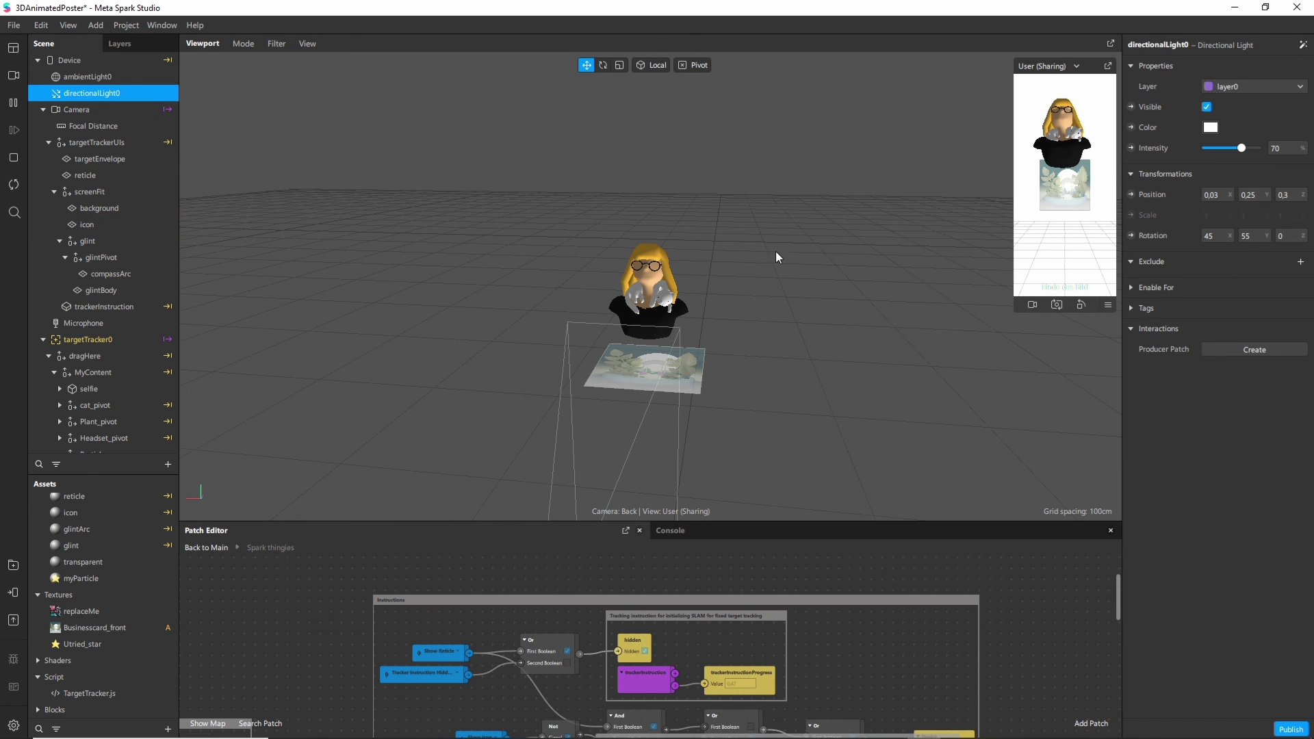